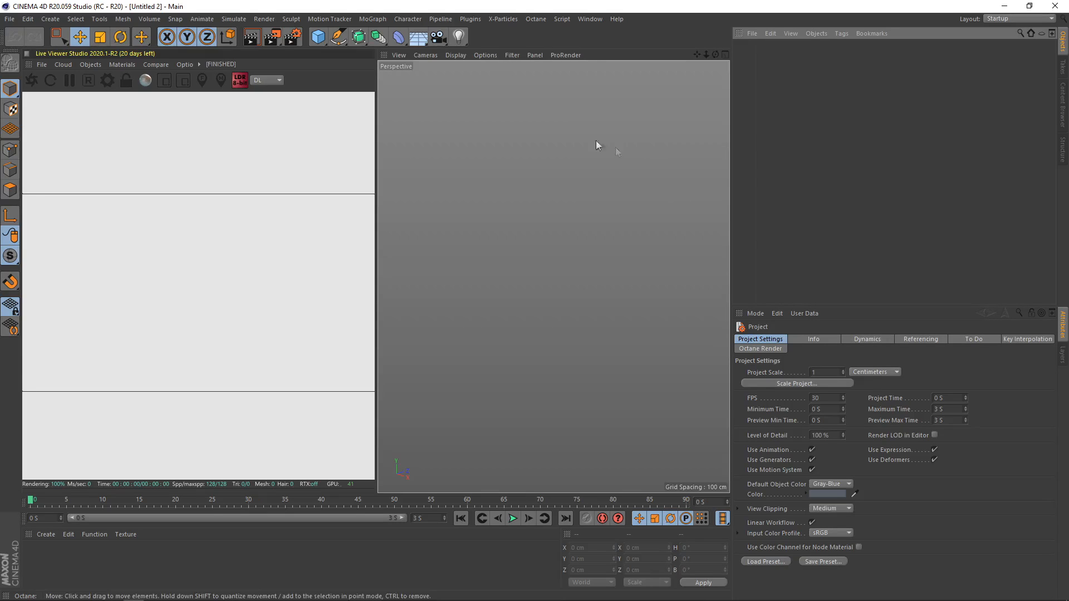
Show the world axis, horizon and grid in the perspective viewport
left_click(512, 56)
left_click(530, 238)
left_click(512, 56)
left_click(528, 229)
left_click(512, 56)
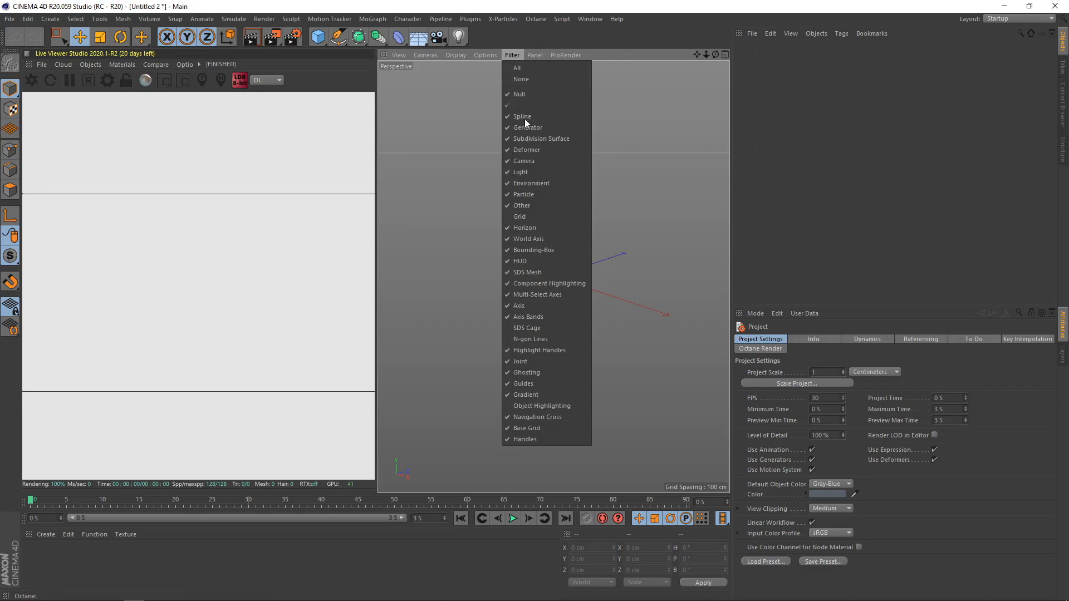
left_click(525, 218)
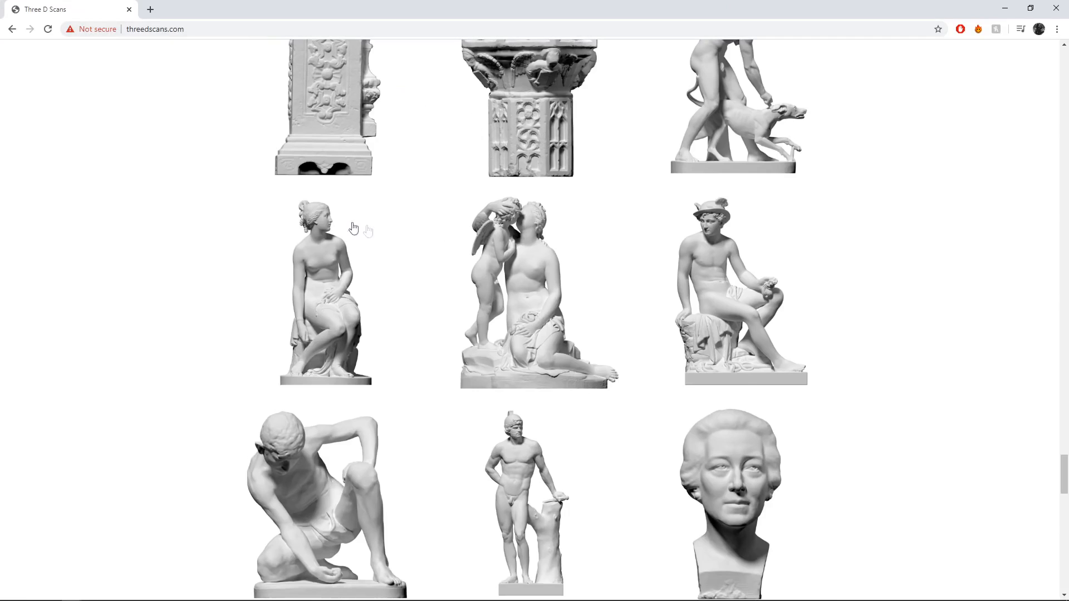
Switch to the browser and look through the statue and bust scans on threedscans.com for a model to use
scroll(226, 219, "up", 15)
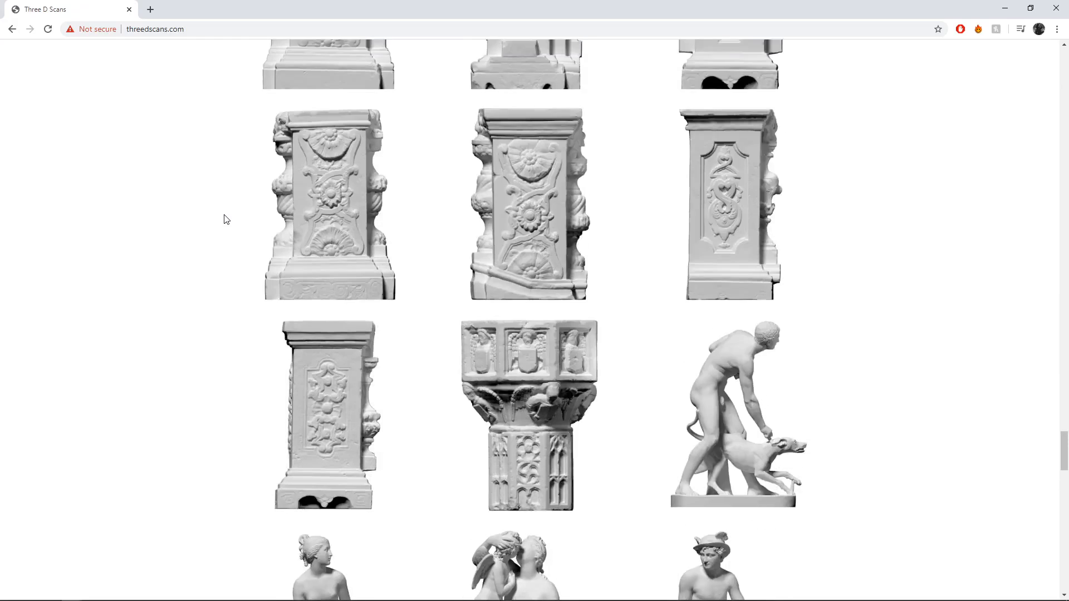
scroll(226, 219, "up", 15)
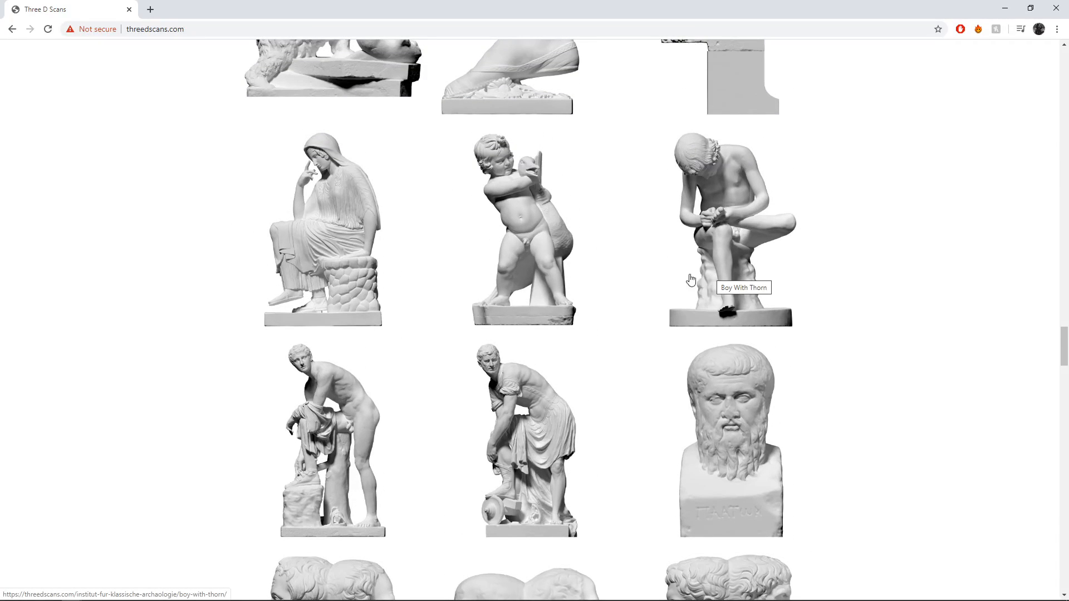
scroll(638, 263, "up", 3)
scroll(637, 259, "down", 15)
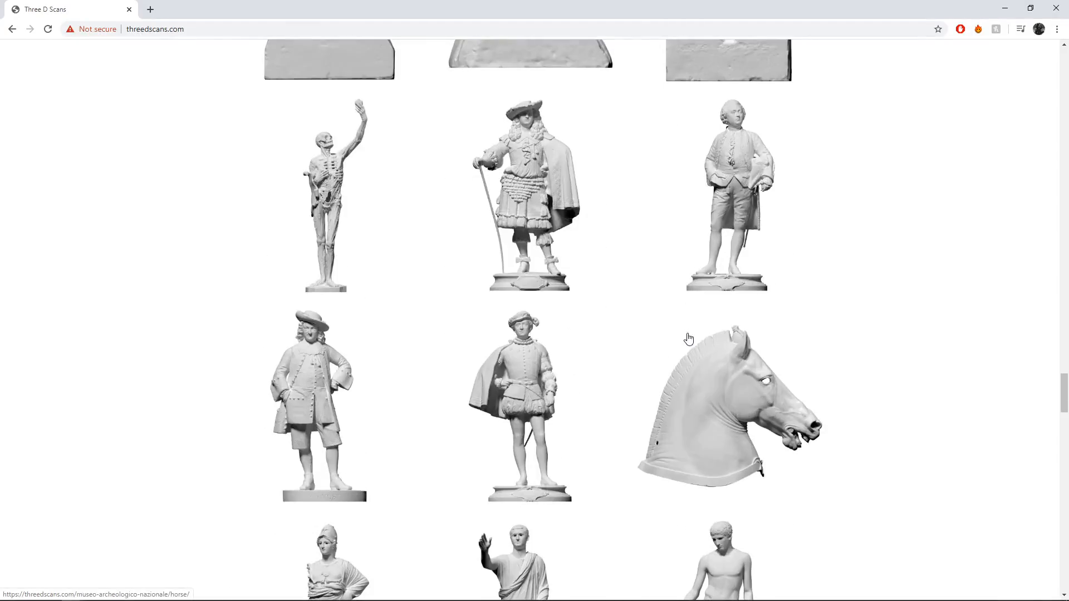
scroll(691, 335, "down", 20)
scroll(703, 309, "down", 15)
scroll(907, 239, "up", 5)
scroll(910, 240, "up", 2)
scroll(666, 200, "down", 15)
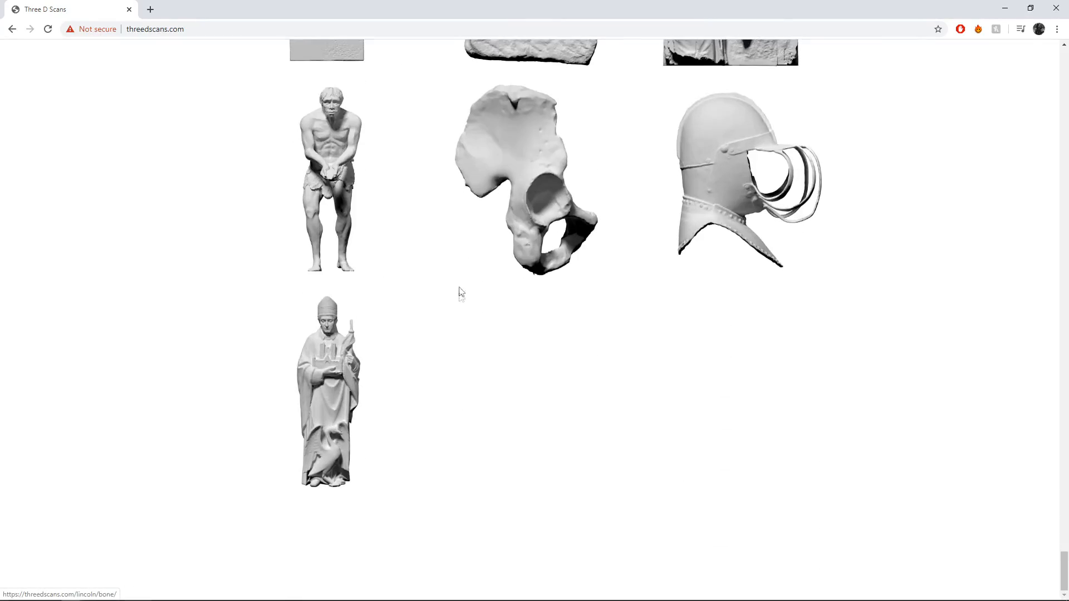
scroll(692, 356, "up", 20)
scroll(474, 405, "up", 20)
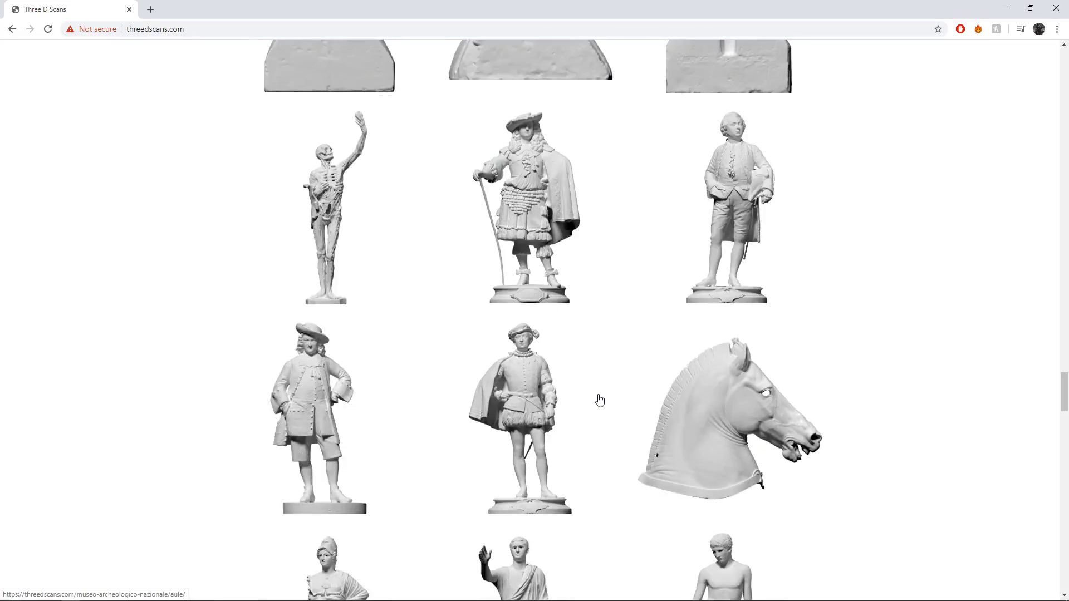
scroll(599, 400, "up", 20)
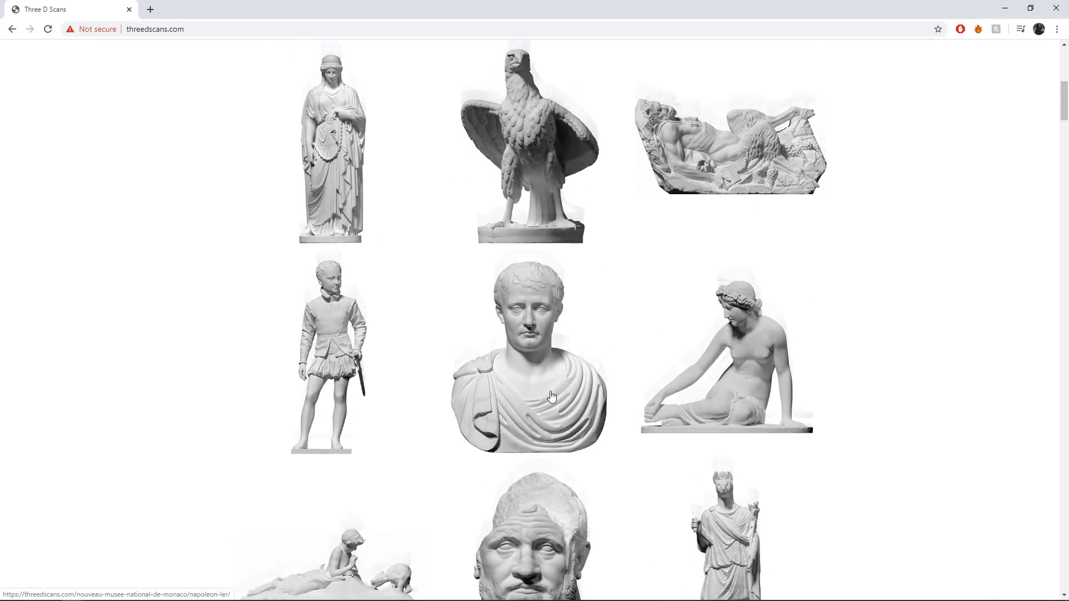
scroll(552, 396, "down", 1)
scroll(558, 319, "down", 1)
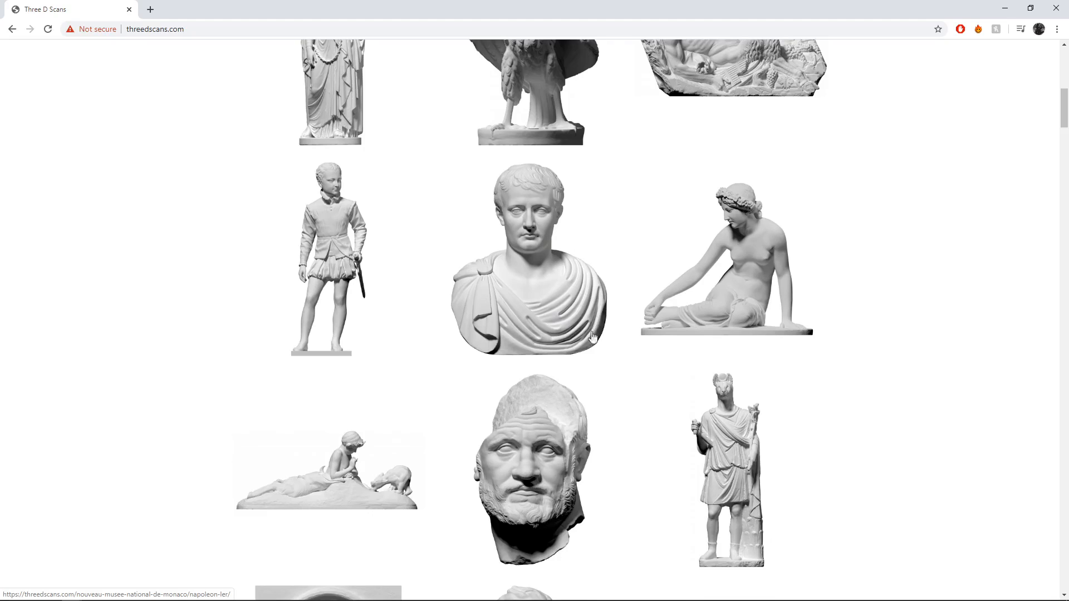
scroll(460, 401, "down", 6)
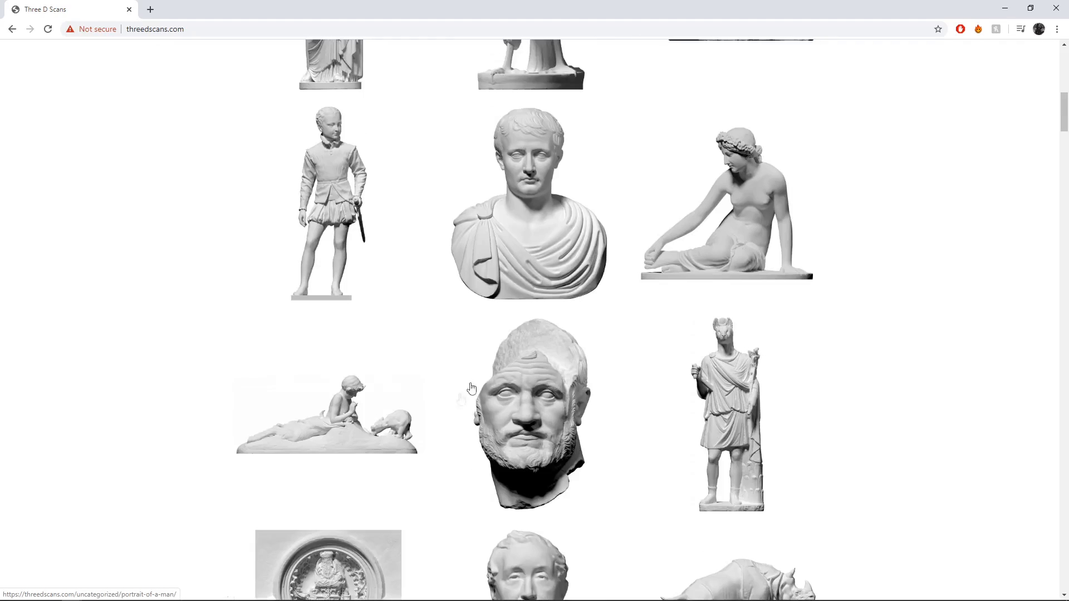
scroll(535, 329, "up", 15)
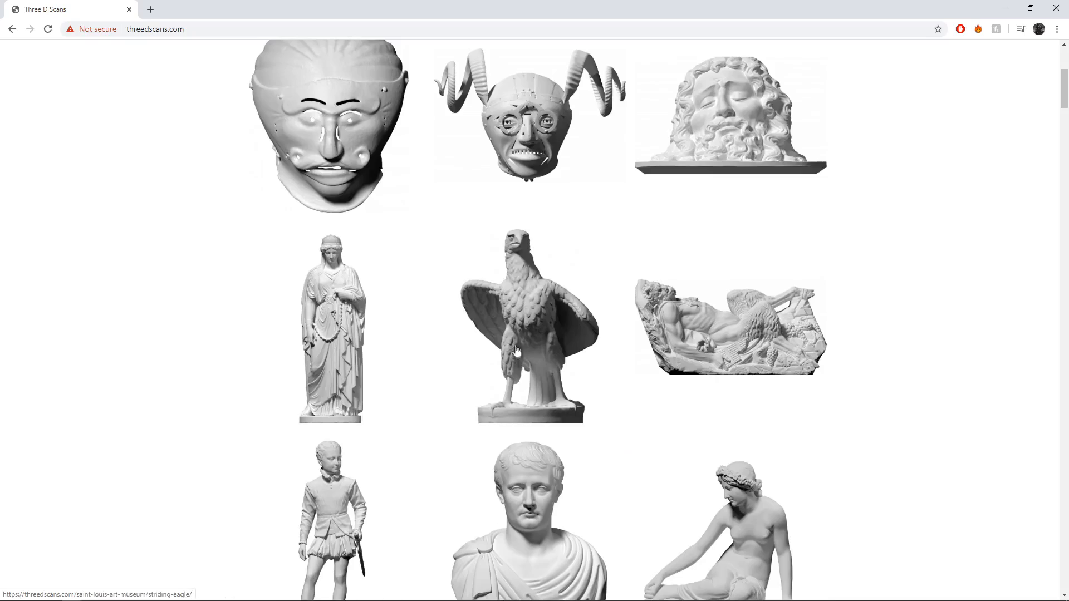
scroll(527, 393, "down", 3)
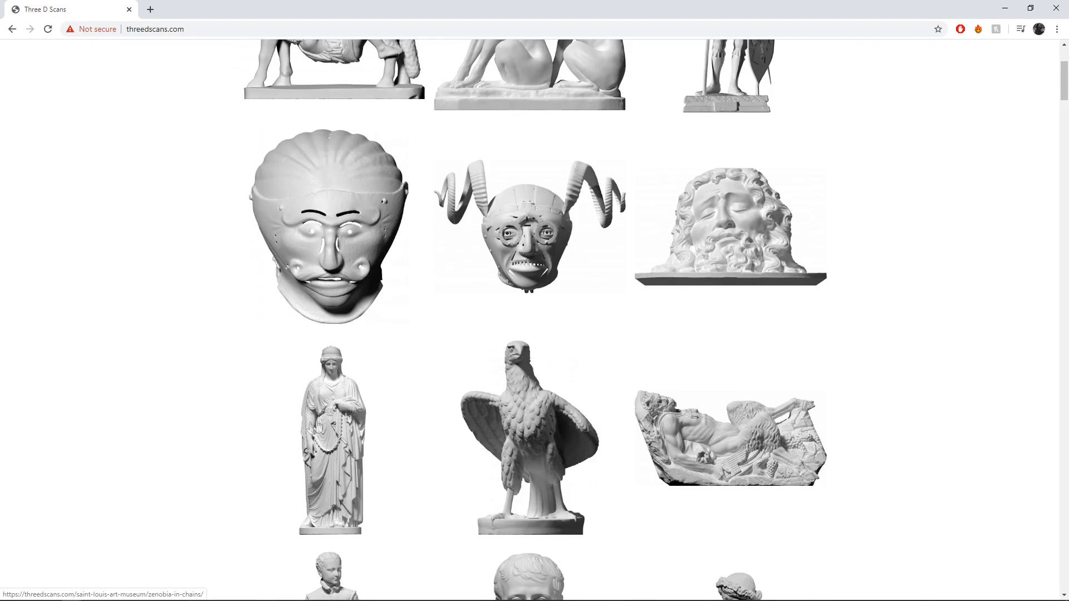
scroll(329, 426, "down", 3)
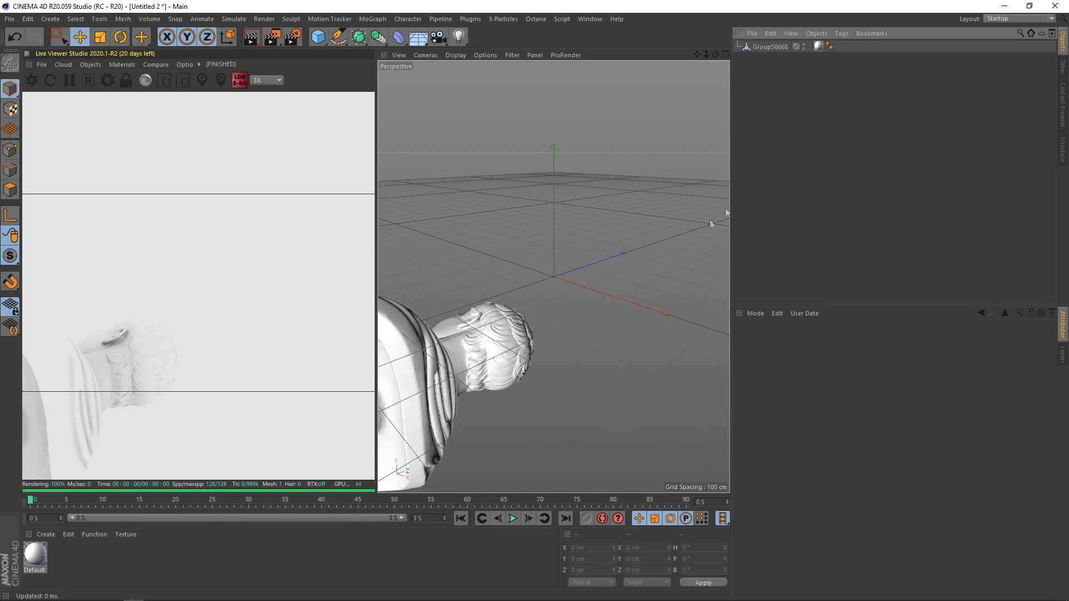
Delete the imported bust's Default material and rename the bust object to Nap
left_click(39, 560)
key("Delete")
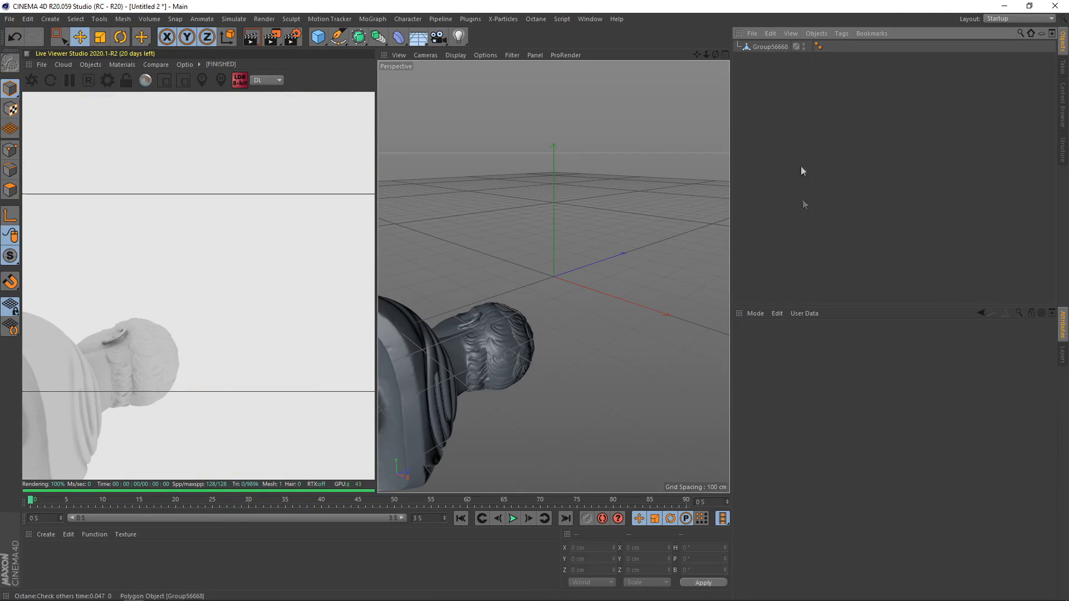
left_click(768, 46)
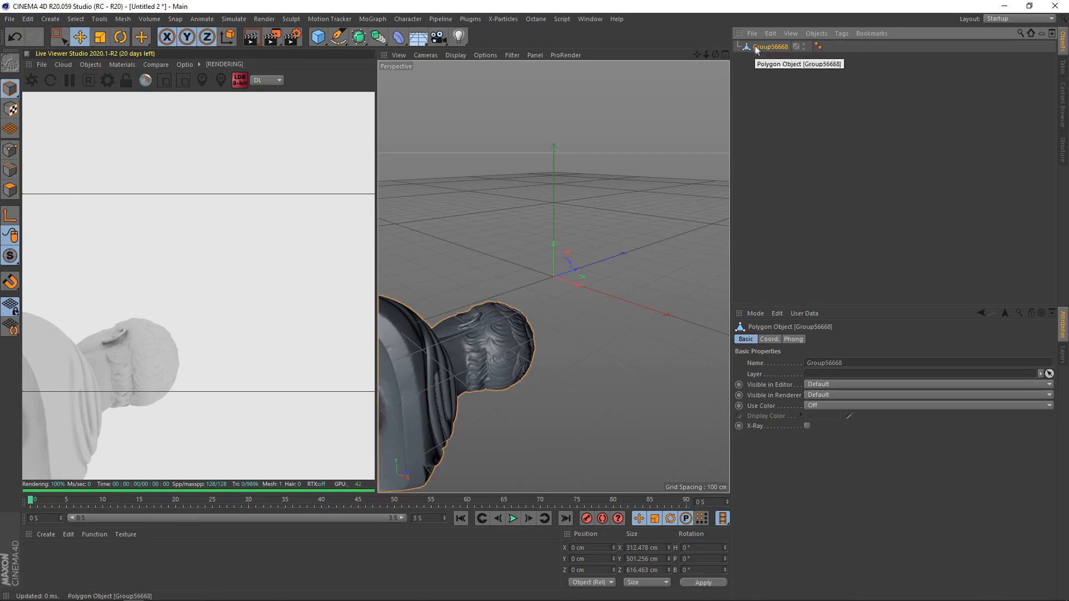
double_click(769, 47)
type("N")
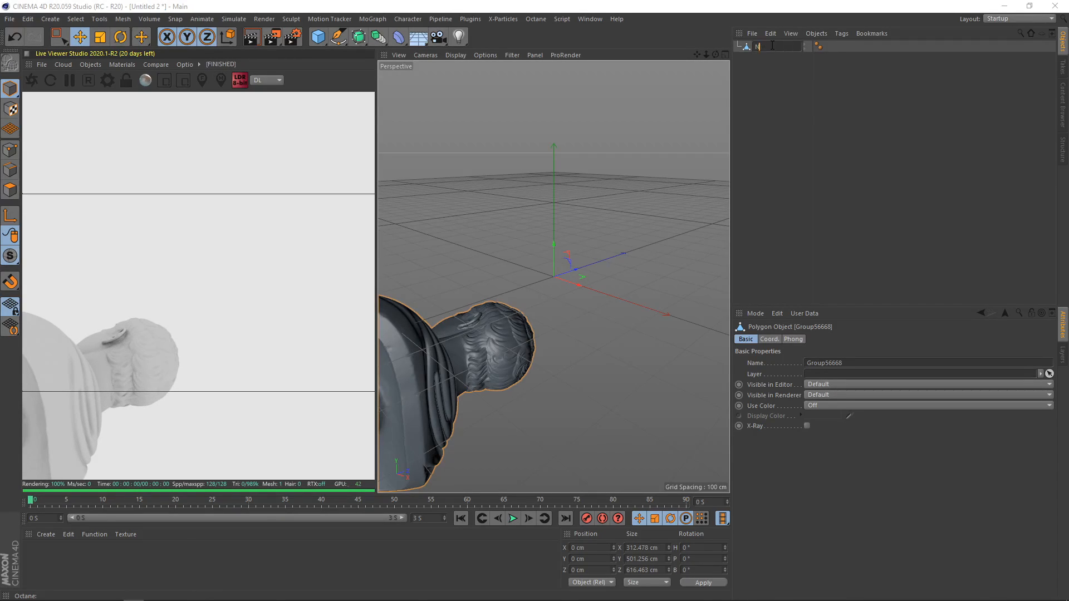
type("ap")
key("Return")
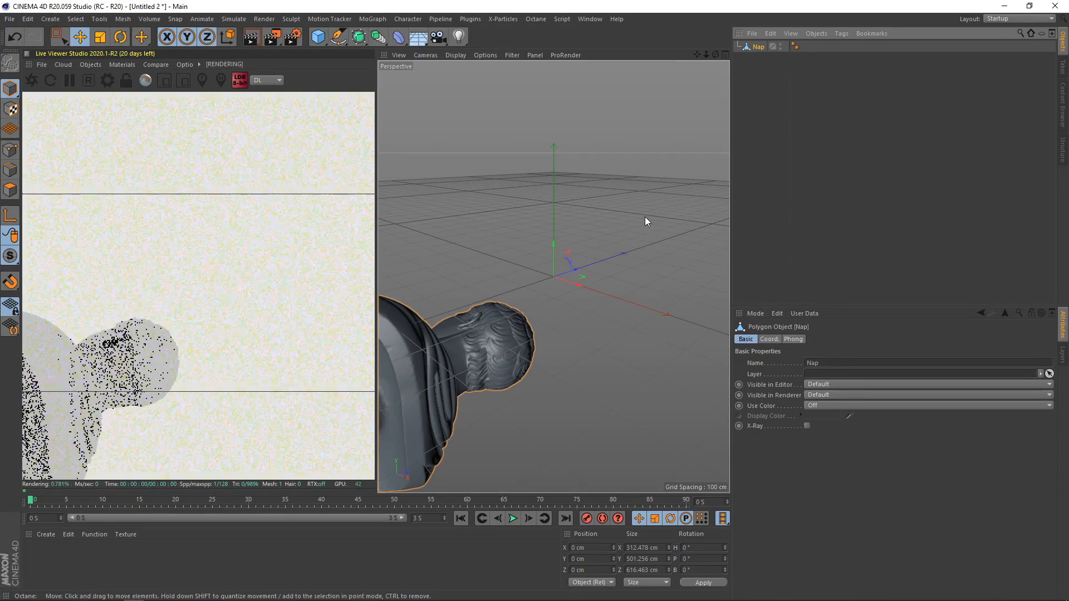
Run Axis Center on the bust with Points Center, Include Children and Use All Objects enabled to centre its axis on all points
key("shift+c")
type("axis cen")
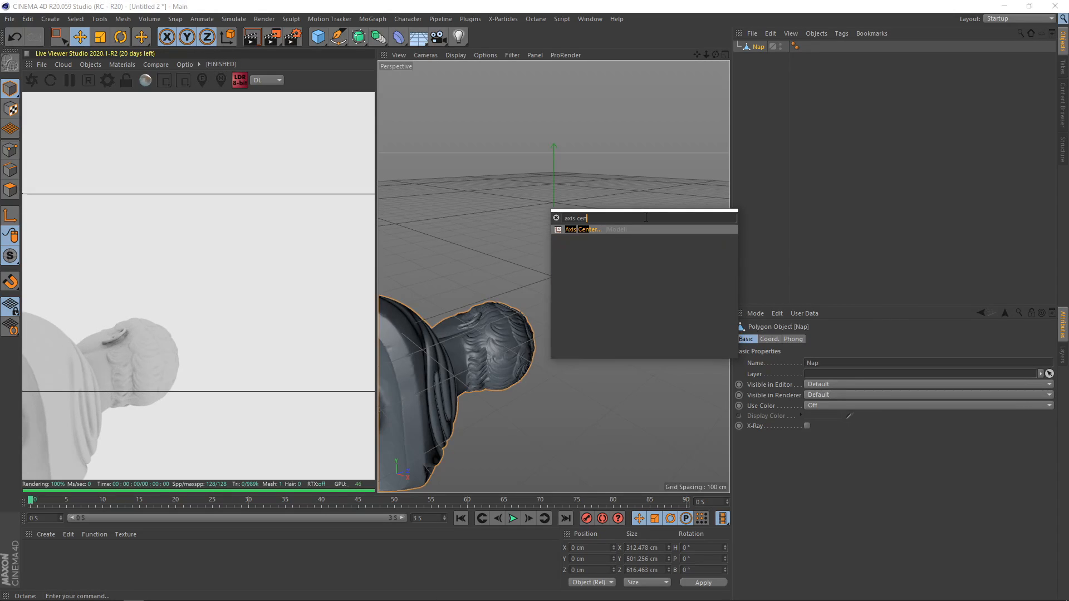
key("Return")
left_click(672, 183)
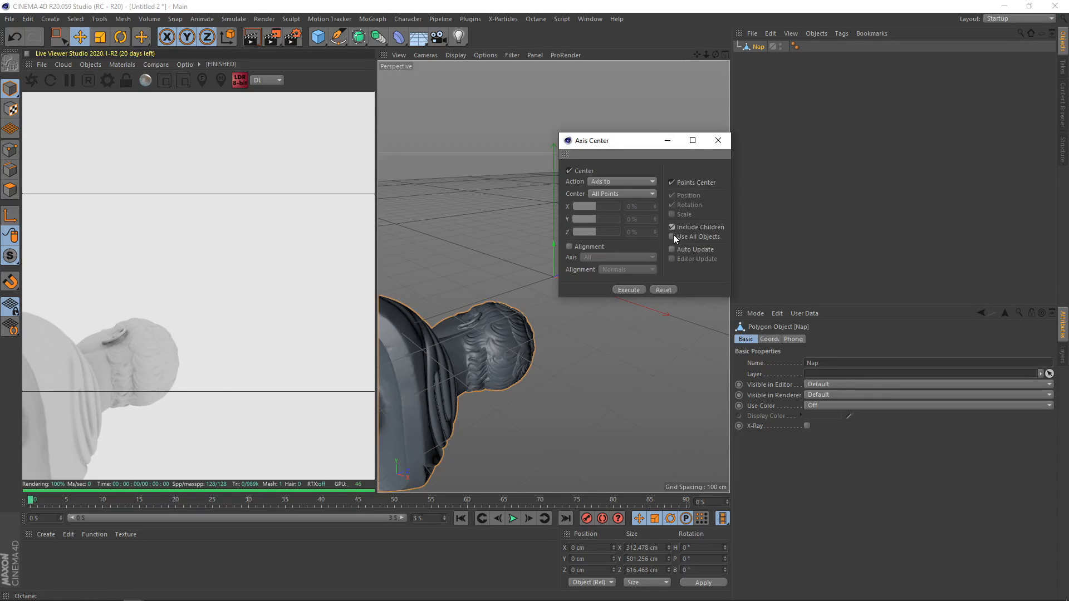
left_click(633, 290)
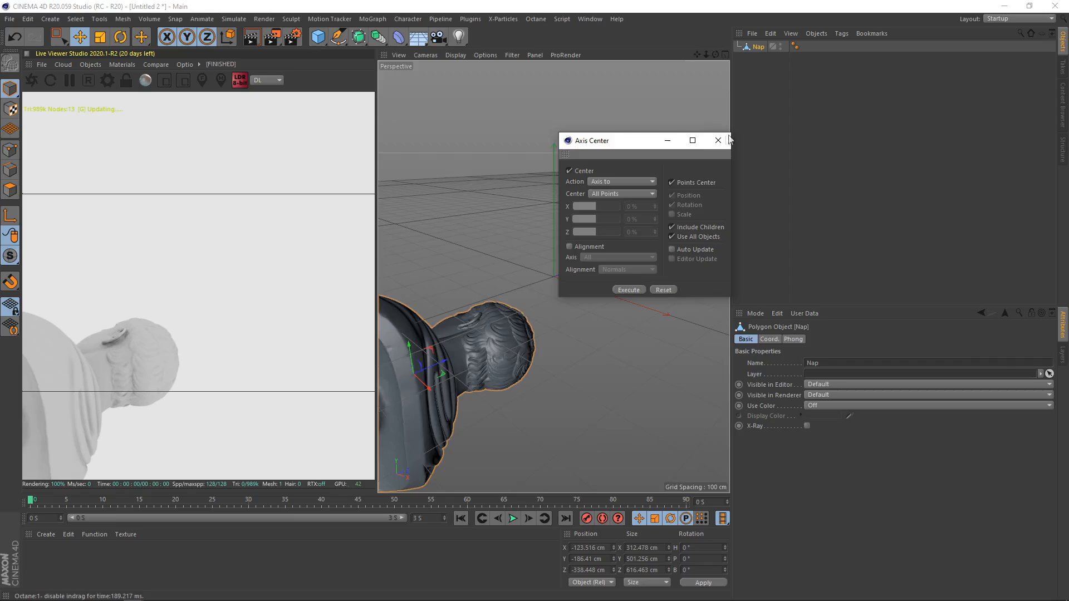
left_click(718, 140)
Set the bust's X, Y and Z position to 0 cm
left_click(769, 339)
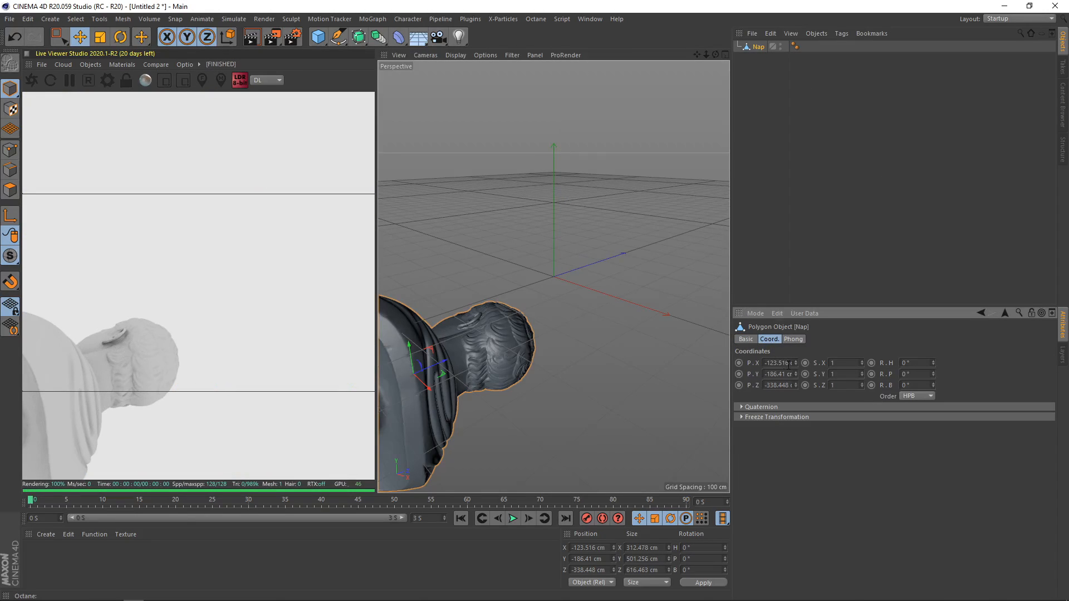
type("0")
key("Tab")
type("0")
key("Tab")
type("0")
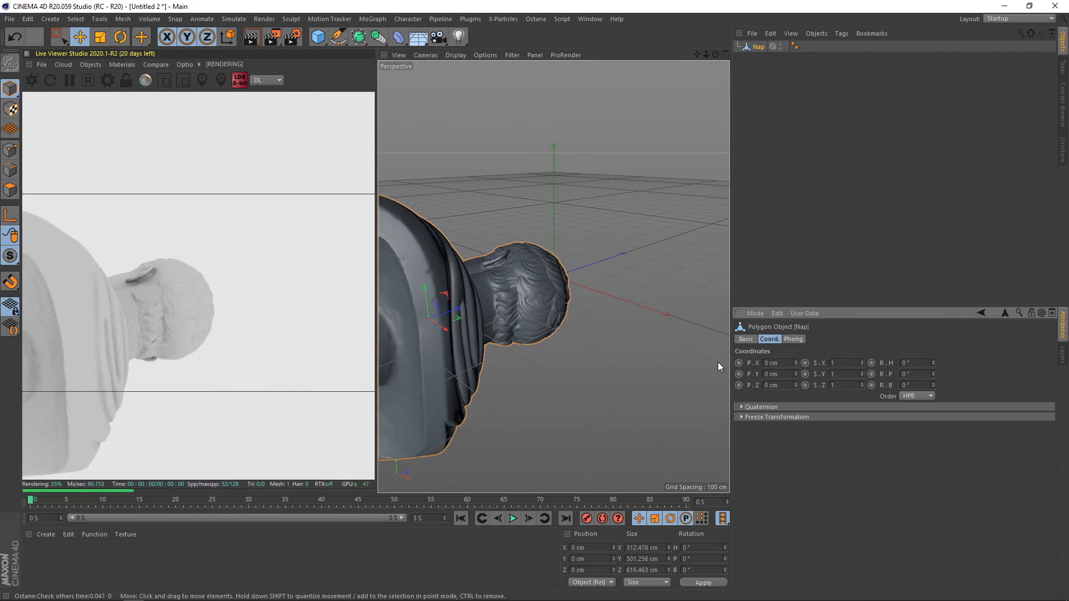
key("Return")
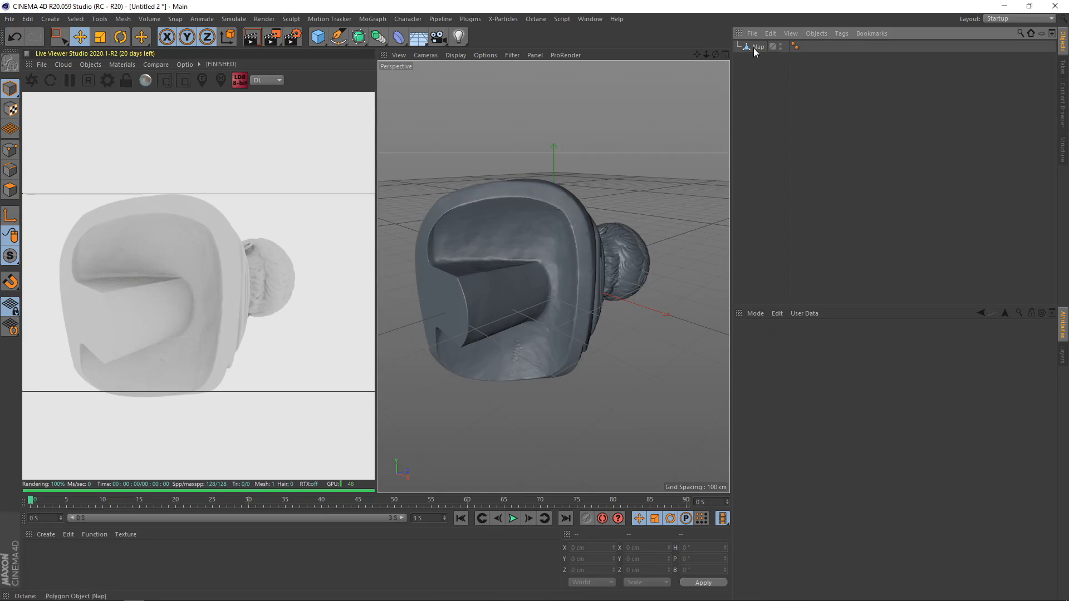
Rotate the bust upright to a pitch of 90° and a bank of 90°
key("r")
mouse_move(554, 290)
left_mouse_down()
mouse_move(577, 278)
mouse_move(564, 294)
left_mouse_up()
left_click(848, 182)
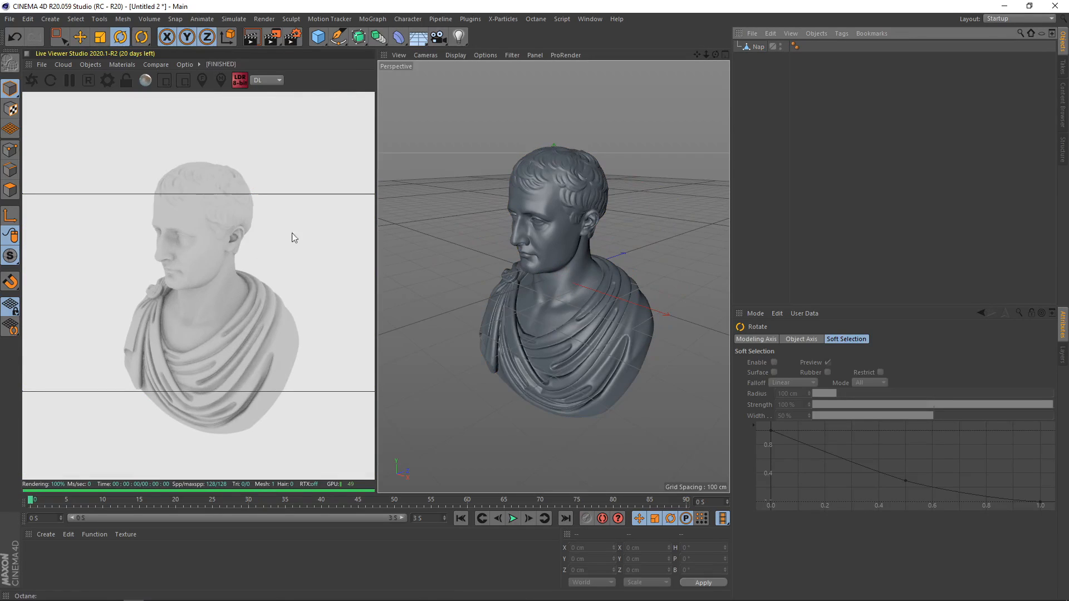
Scale the bust down to about 125 × 201 × 247 cm against a temporary default cube, and delete the cube
left_click(318, 37)
left_click(605, 211)
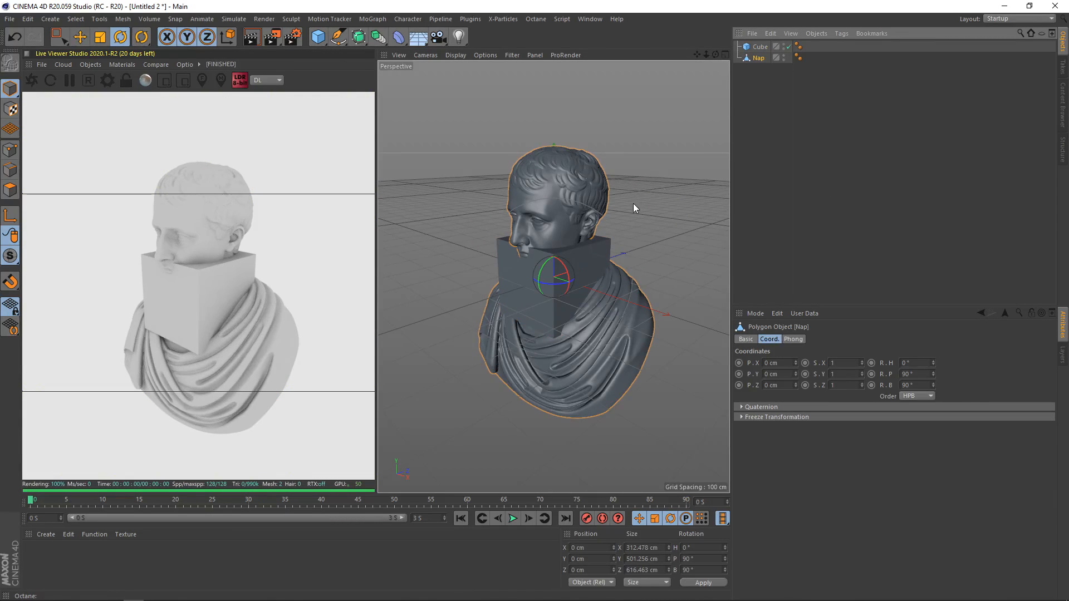
key("t")
left_click_drag(563, 238, 425, 258)
left_click(425, 258)
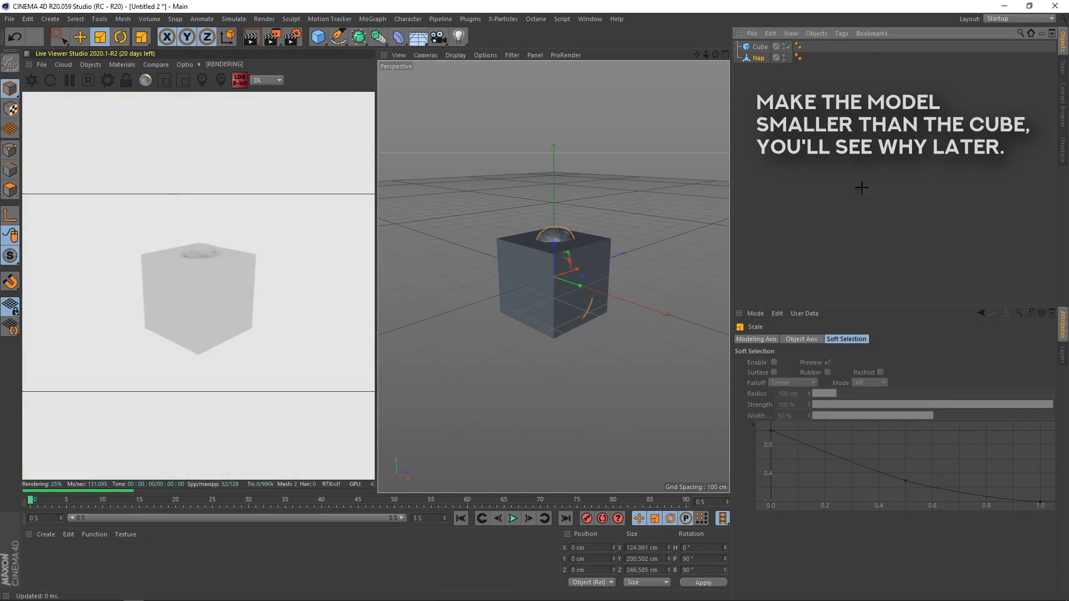
left_click(756, 49)
key("Delete")
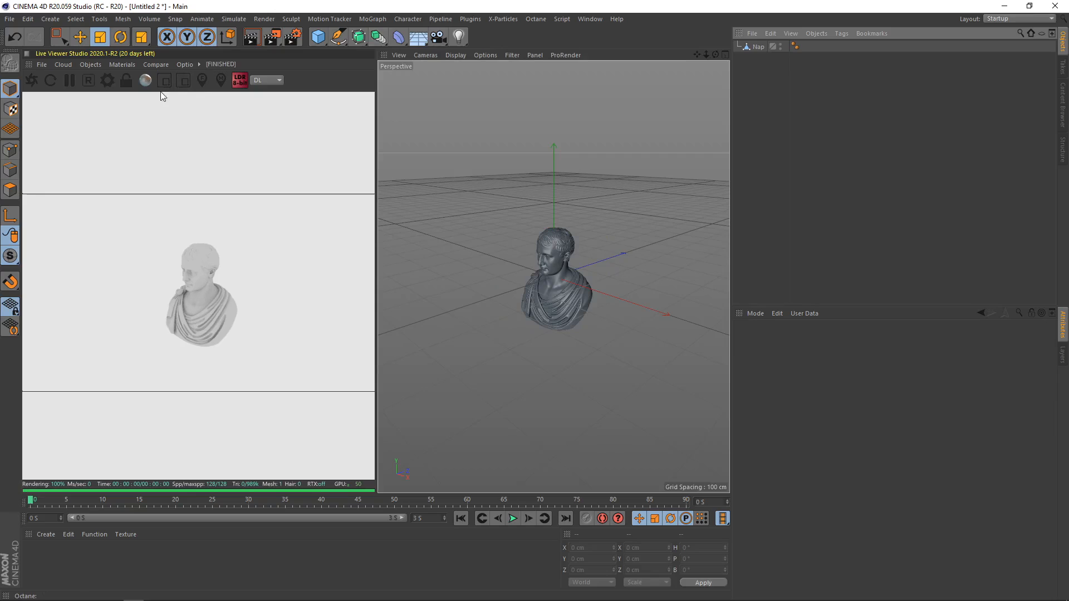
Add an Octane camera, look through it, and set its X and Y position, heading and pitch to 0
left_click(90, 64)
left_click(111, 83)
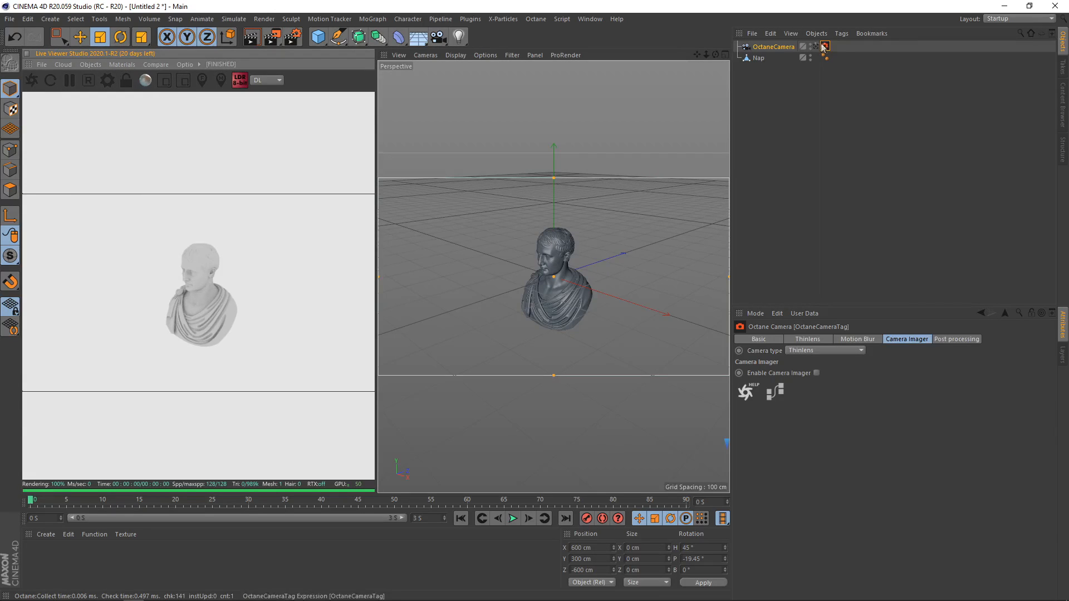
left_click(774, 48)
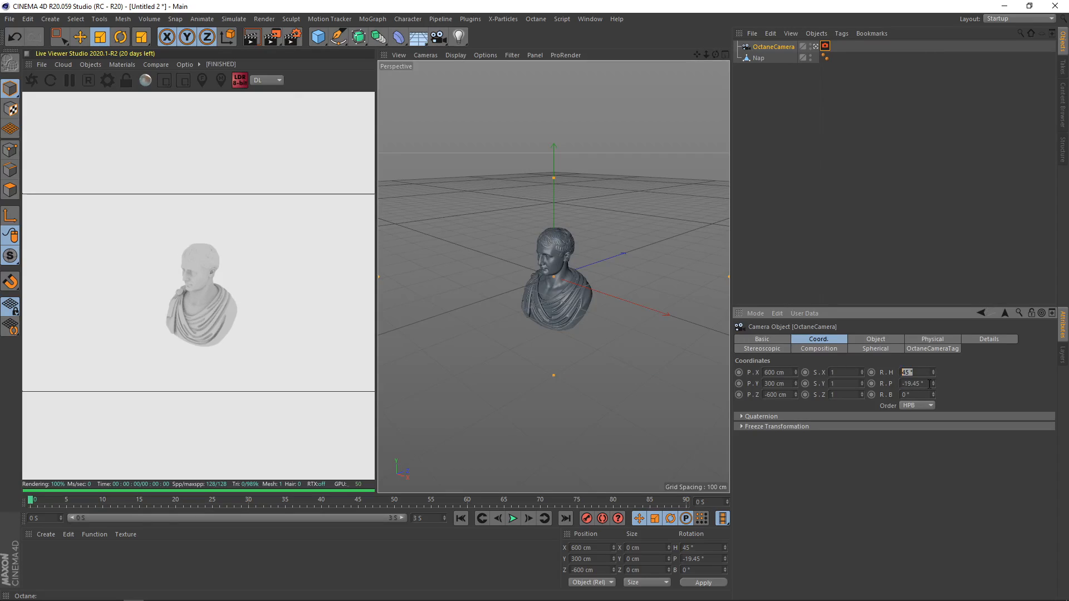
type("0")
key("Tab")
type("0")
left_click_drag(788, 373, 739, 392)
type("0")
key("Tab")
type("0")
key("Tab")
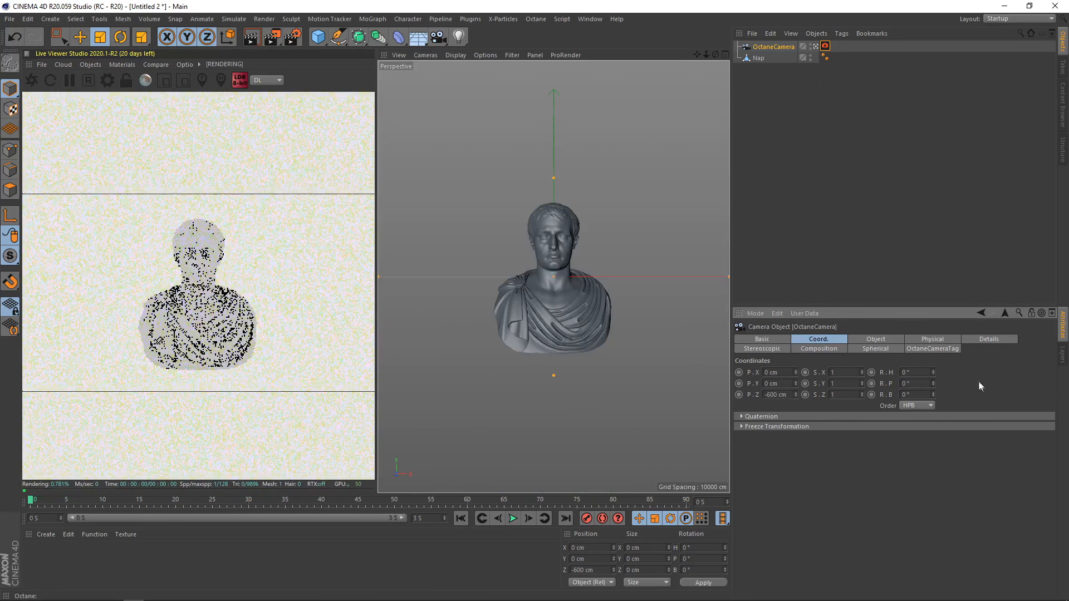
left_click(789, 146)
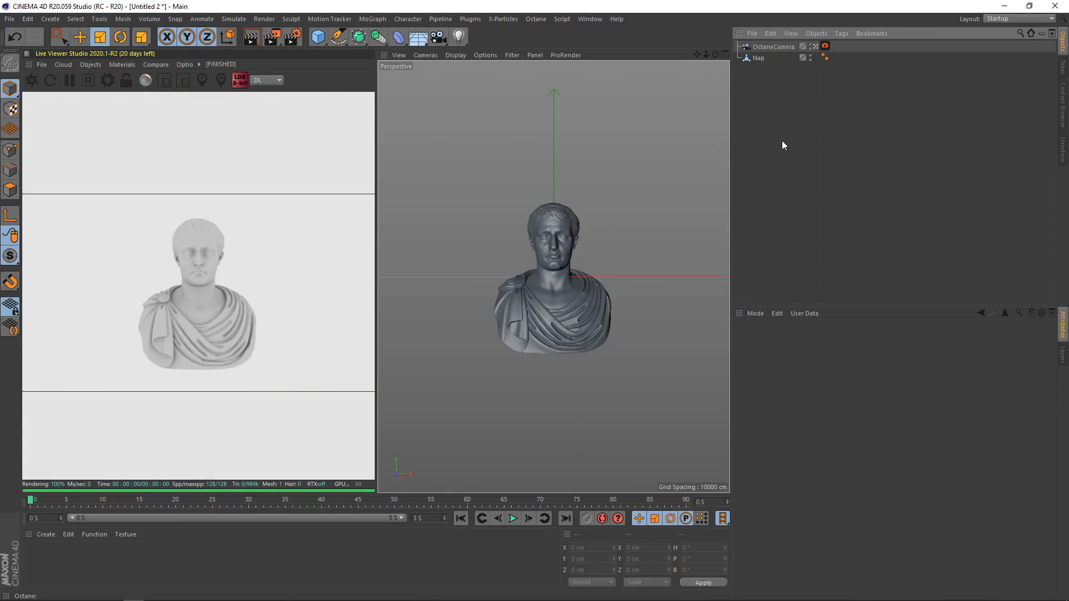
Set the render output resolution to 1080 × 1080
left_click(293, 37)
double_click(483, 70)
type("1080")
key("Tab")
type("1080")
key("Return")
Lock the Live Viewer resolution, set its render mode to PT and raise its display scale to 0.7
left_click(127, 81)
left_click(266, 81)
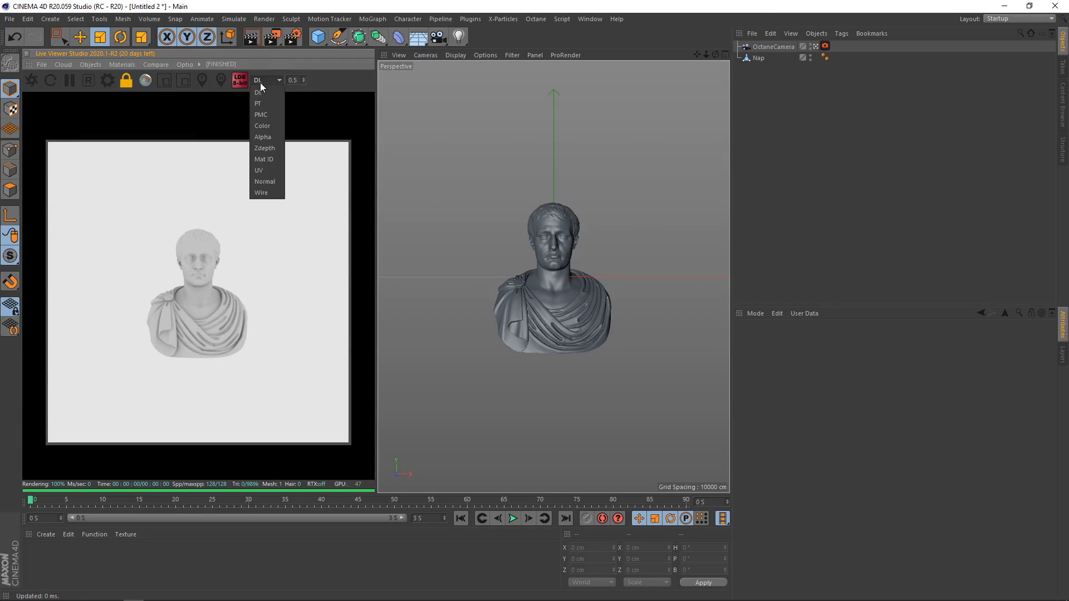
left_click(270, 100)
left_click(303, 78)
left_click(304, 78)
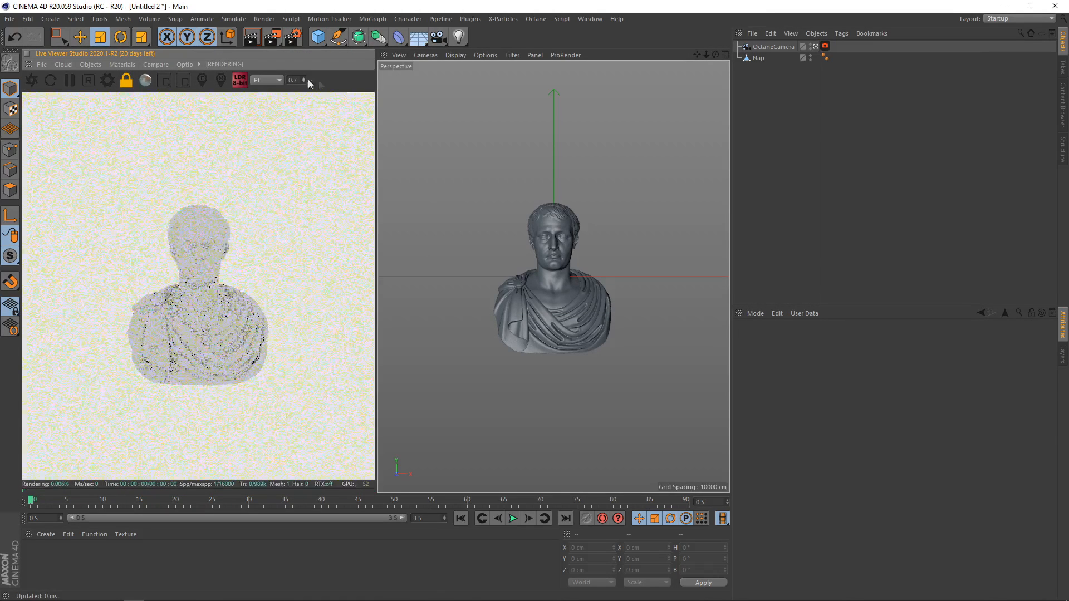
Set the Octane camera to a longer focal length preset so the bust fills more of the frame
left_click(773, 46)
left_click(876, 349, "shift")
left_click(876, 349, "shift")
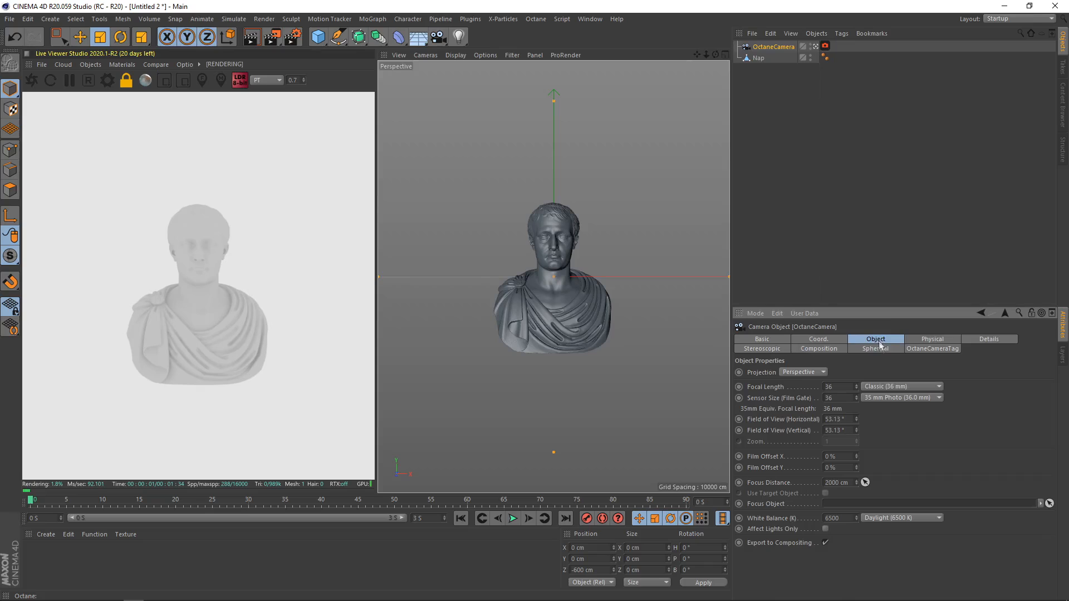
left_click(890, 387)
left_click(888, 437)
left_click(881, 245)
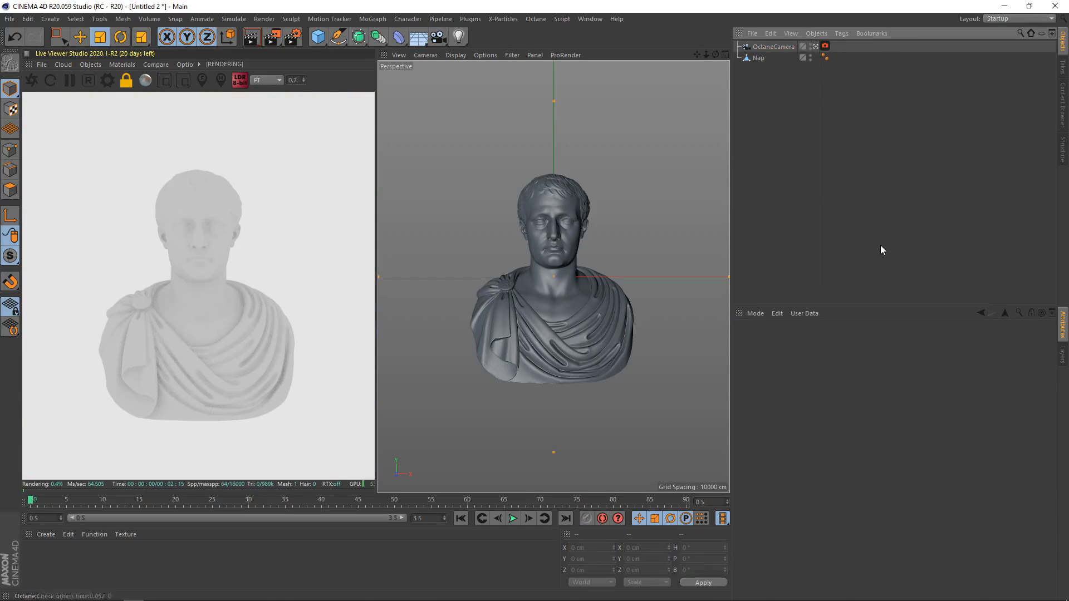
Lower the Live Viewer display scale to 0.5
left_click(304, 82)
left_click(304, 82)
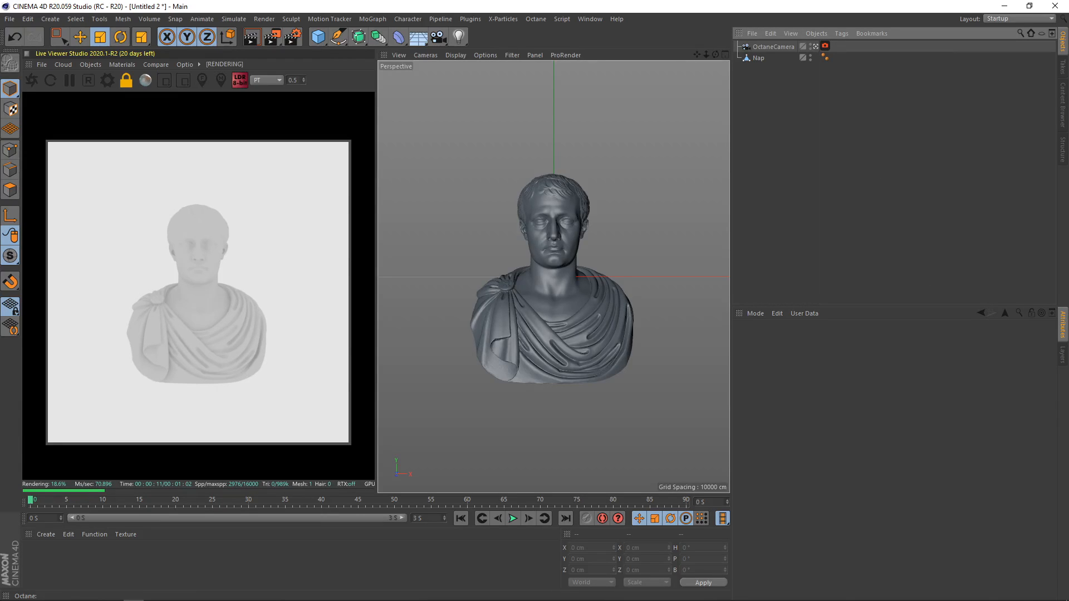
Add a Volume Builder and make the Nap bust its child
left_click(150, 19)
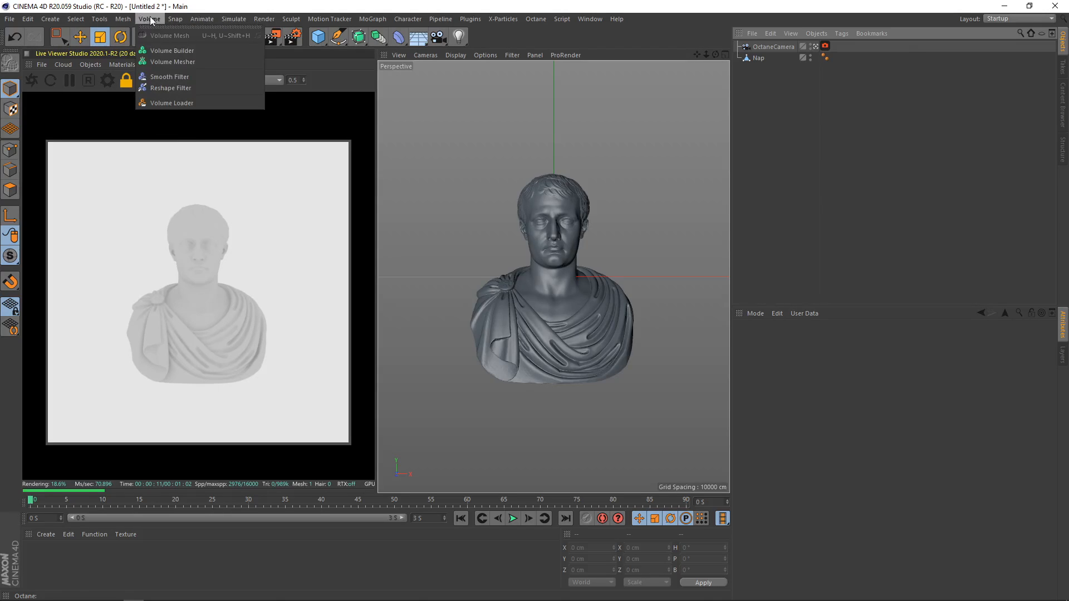
left_click(159, 50)
left_click_drag(764, 65, 765, 63)
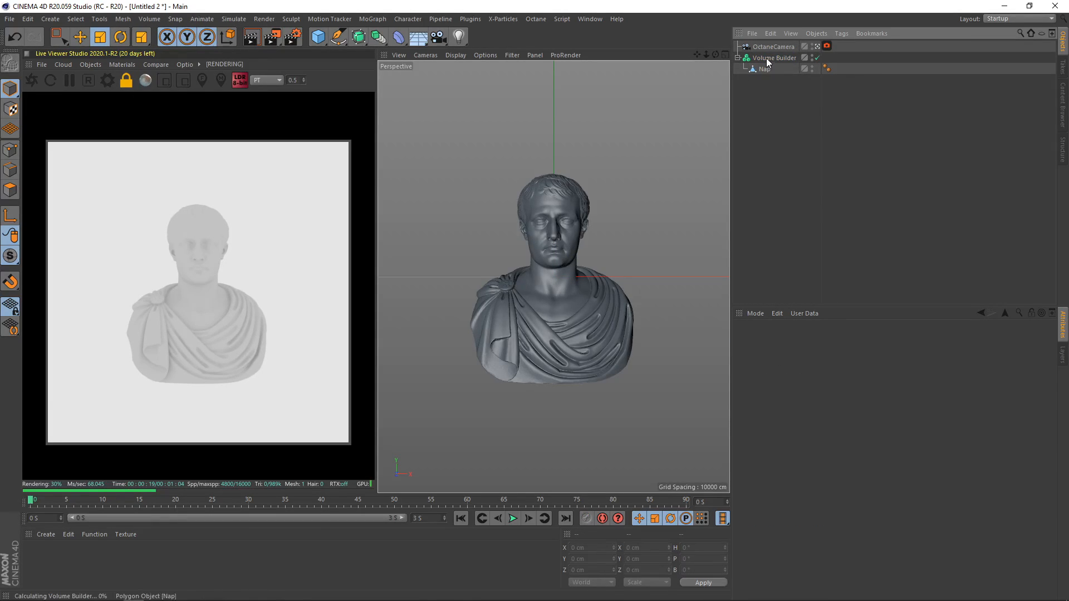
left_click(766, 58)
left_click(739, 97)
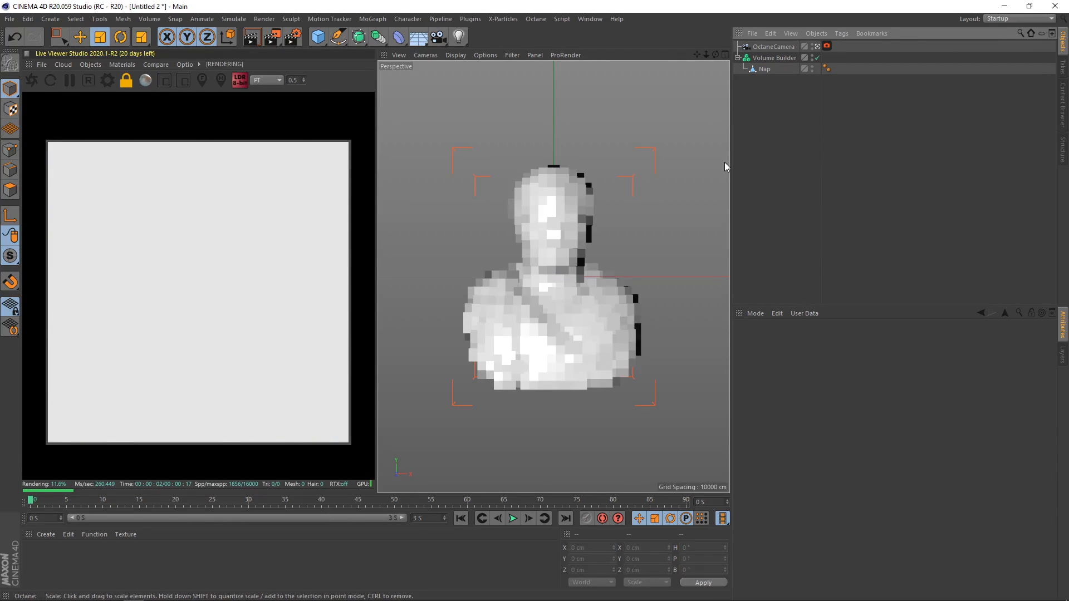
Add a Random Field above the bust inside the Volume Builder and set its random mode to Noise
key("shift+c")
type("v")
key("BackSpace")
type("rand")
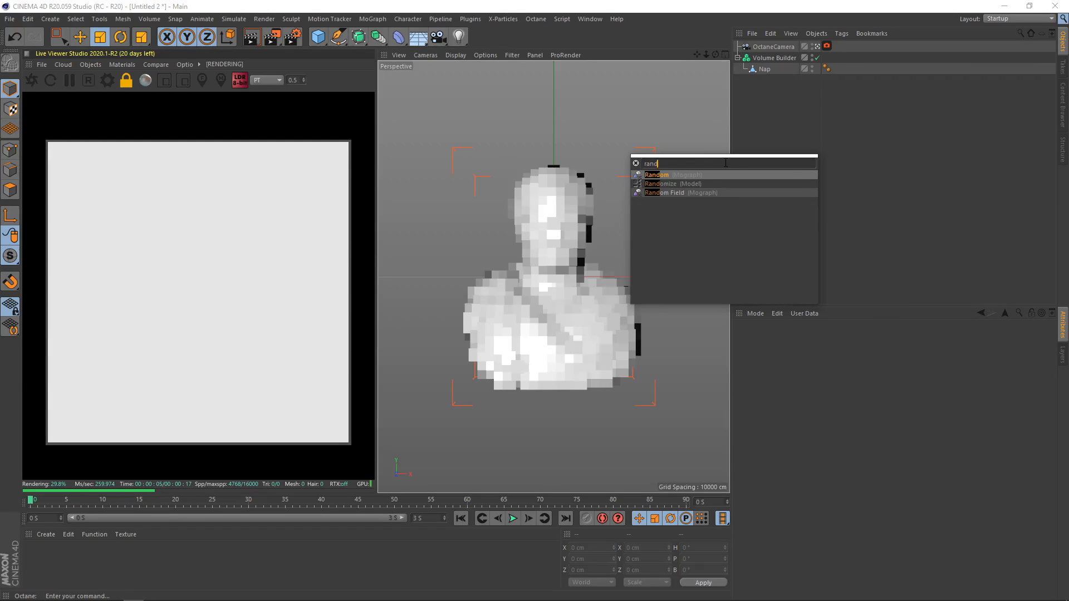
key("Down")
key("Down")
key("Return")
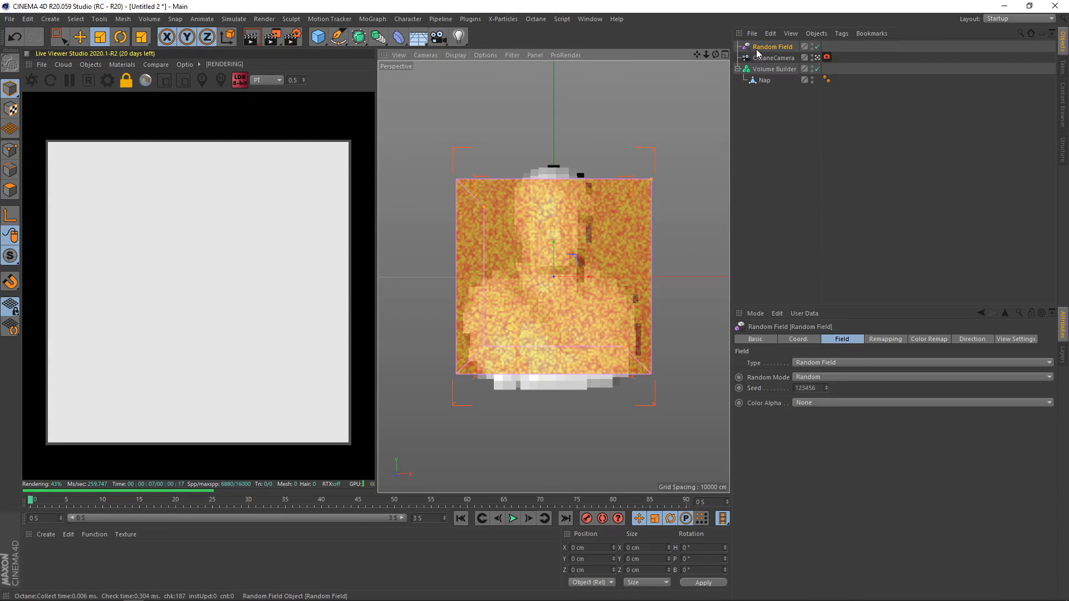
left_click_drag(757, 48, 774, 69)
left_click(811, 377)
left_click(805, 411)
Add a Volume Mesher and make the Volume Builder its child
left_click(775, 58)
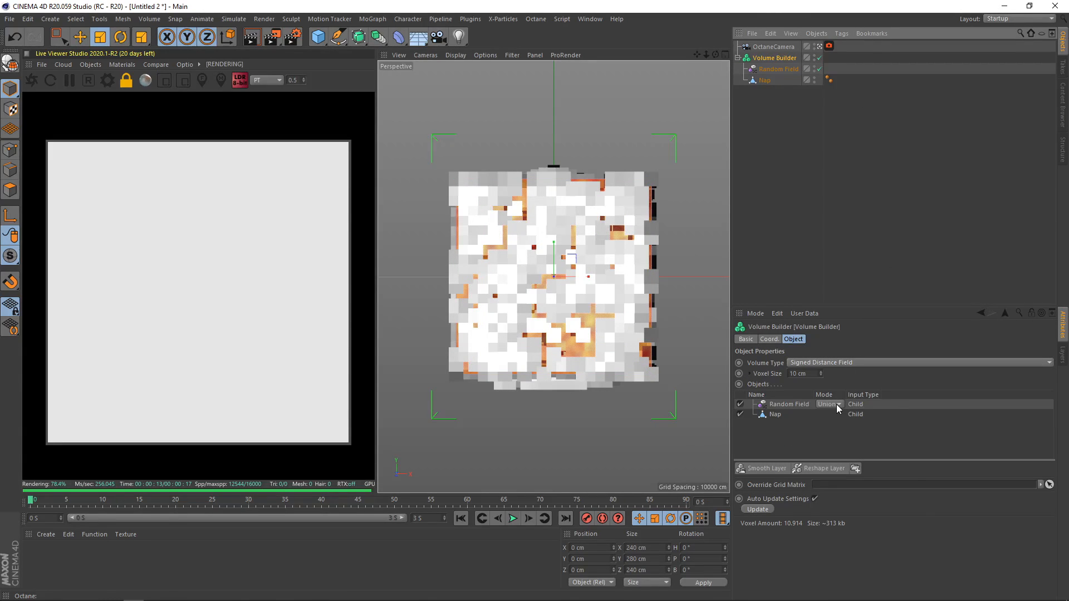
left_click(788, 162)
left_click(776, 59)
left_click(150, 19)
left_click(173, 57)
left_click_drag(761, 56, 774, 58)
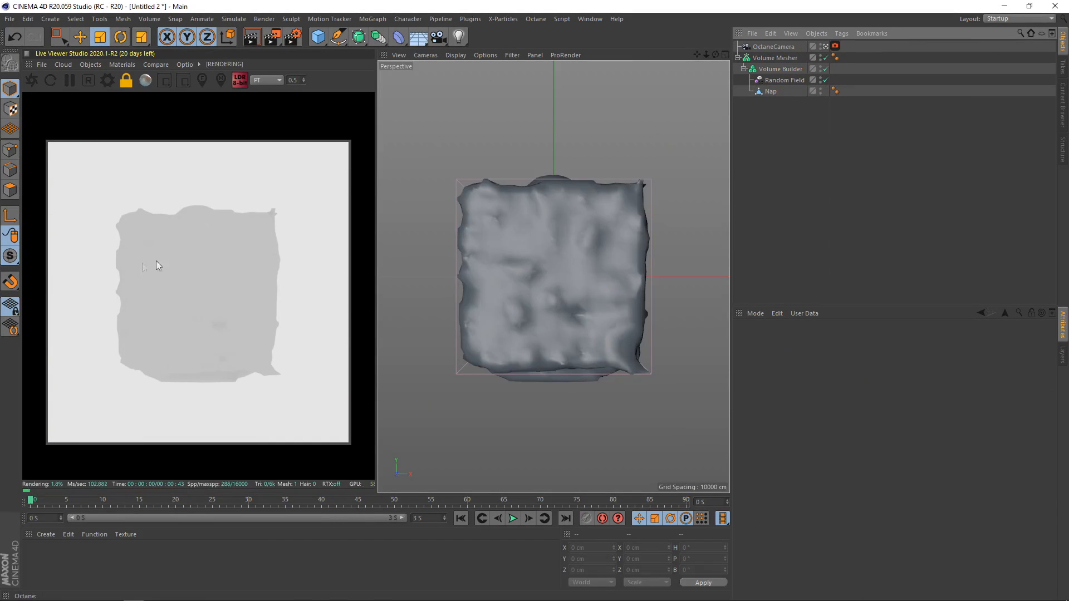
Try the Random Field's mode in the Volume Builder as Subtract, and switch it to Intersect
left_click(780, 69)
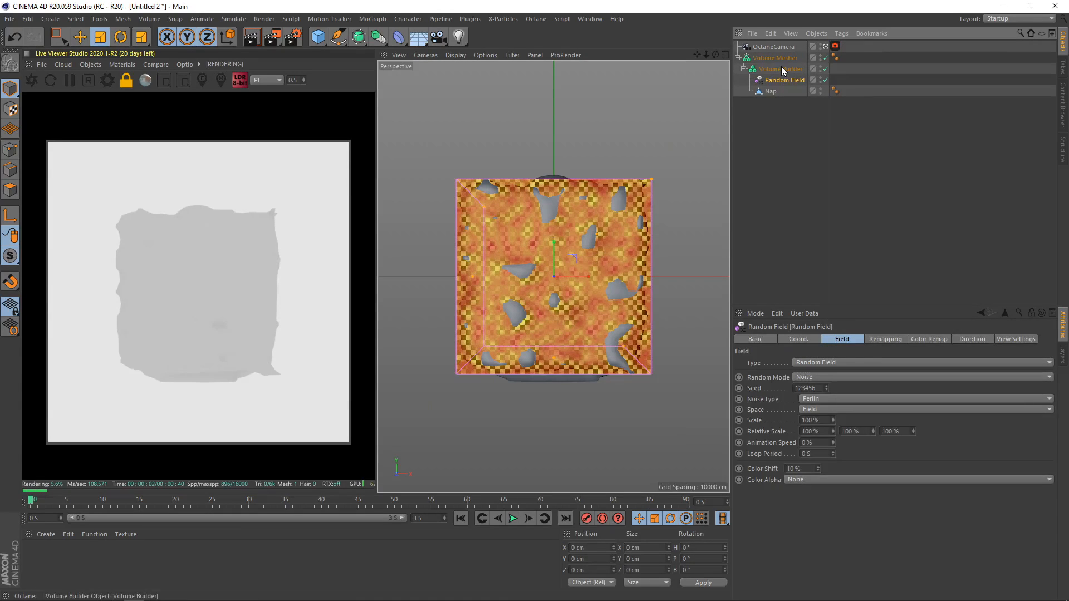
left_click_drag(794, 415, 780, 417)
left_click(835, 427)
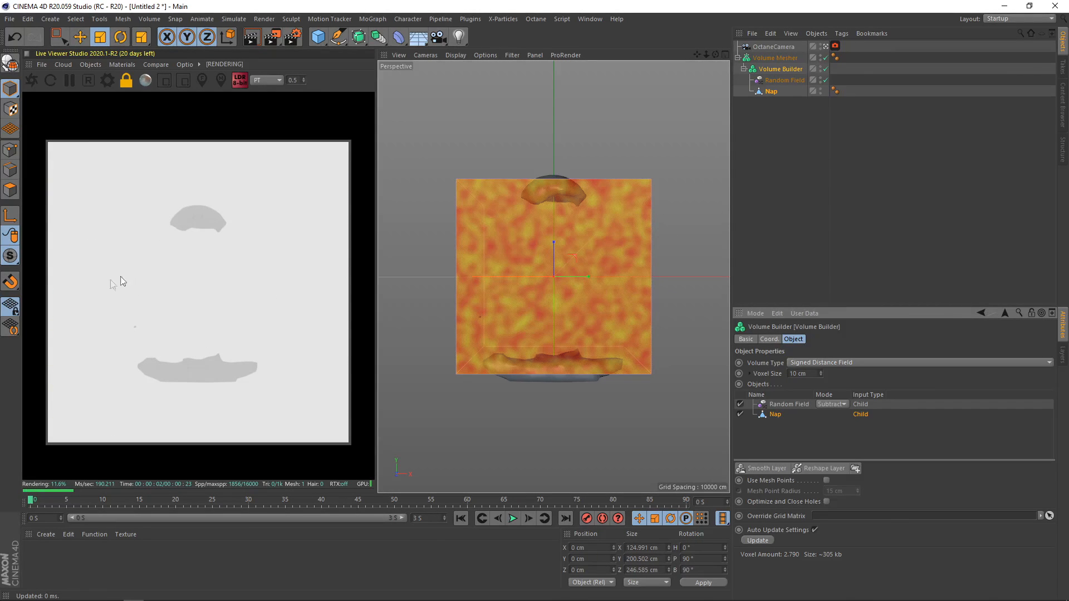
left_click(834, 439)
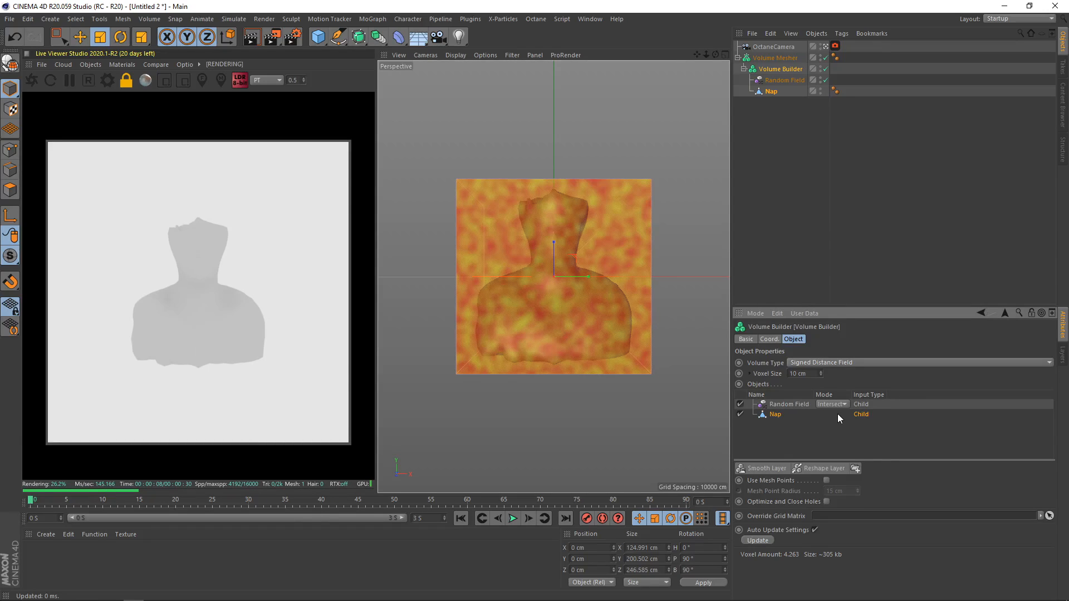
Set the Random Field's noise type to Luka and raise its scale to 700 %, then to 800 %
left_click(784, 80)
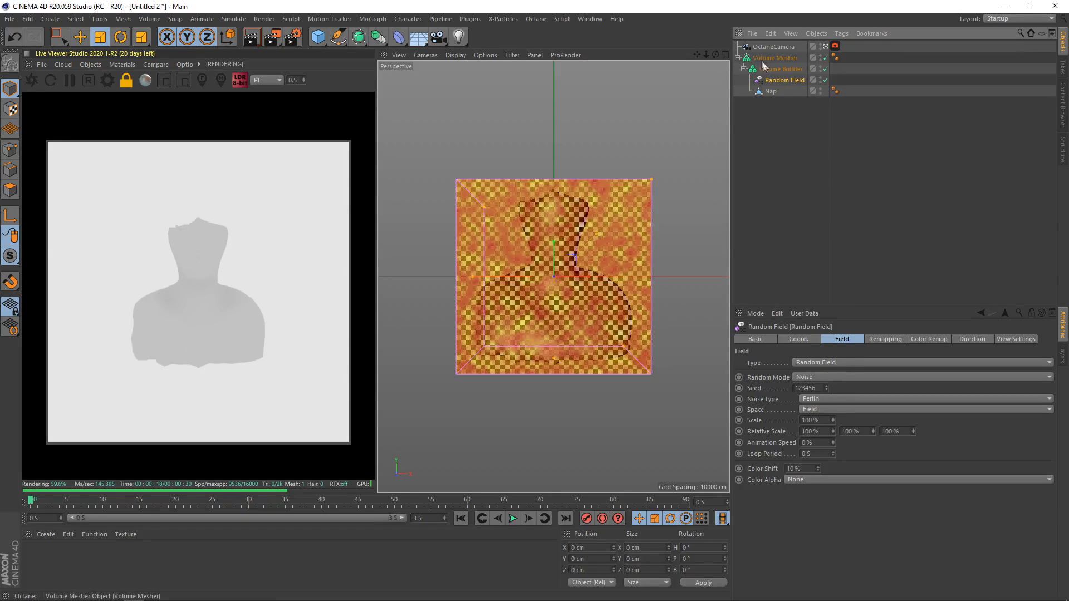
left_click(822, 402)
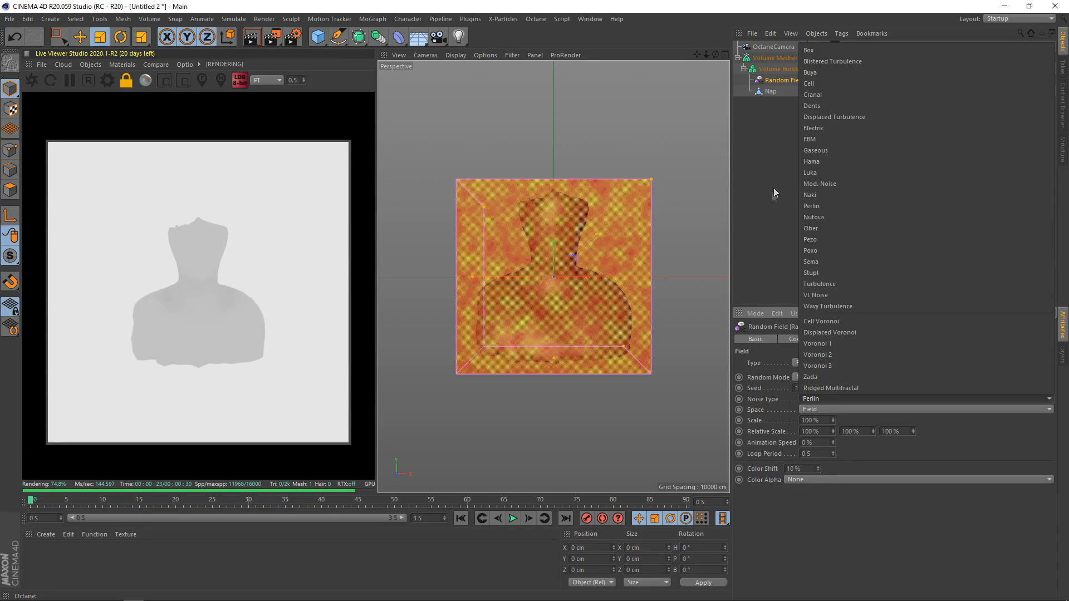
left_click(840, 170)
left_click(804, 422)
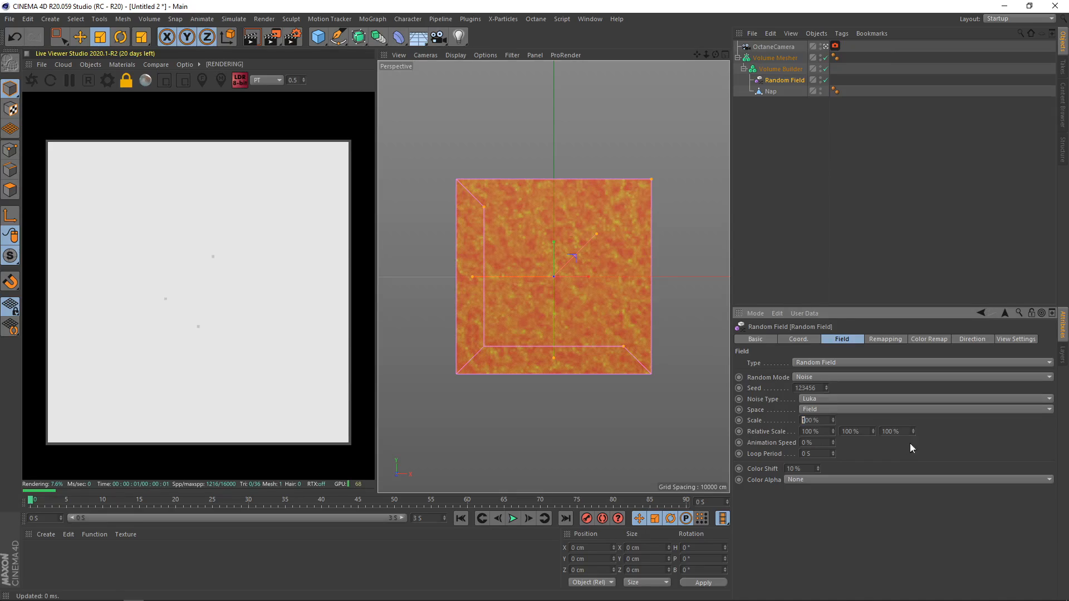
type("7")
key("Return")
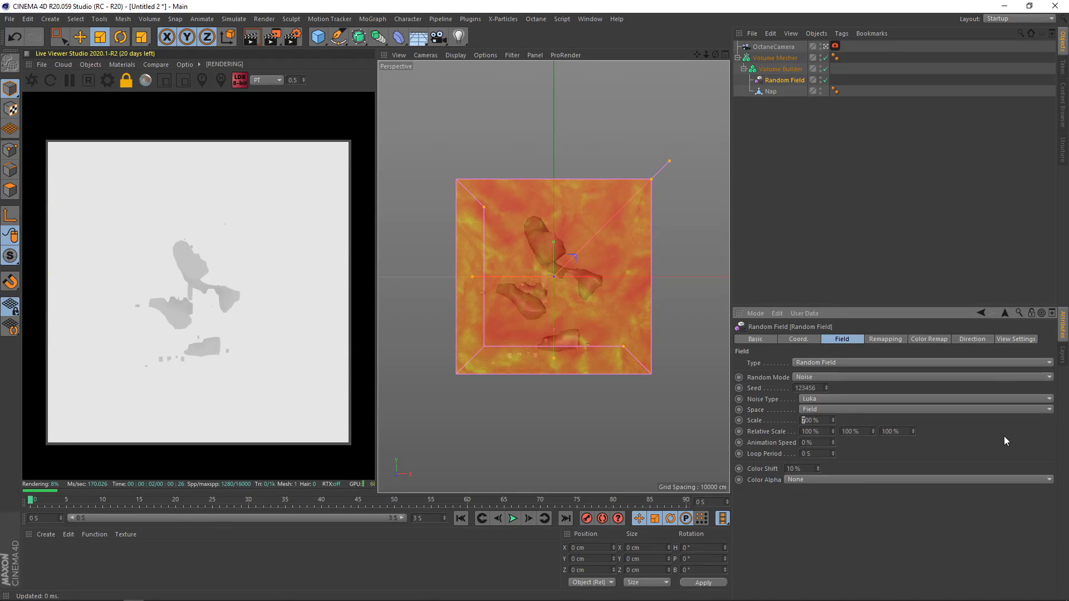
In the Volume Builder, set the Random Field's mode to Subtract and the voxel size to 2 cm
left_click(778, 69)
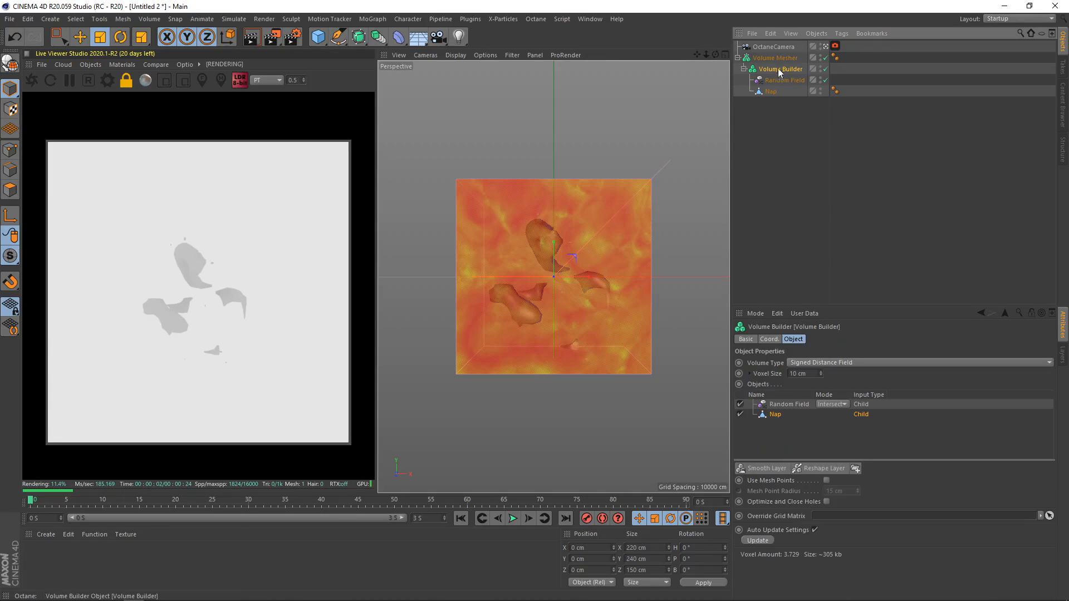
left_click(843, 405)
left_click(846, 432)
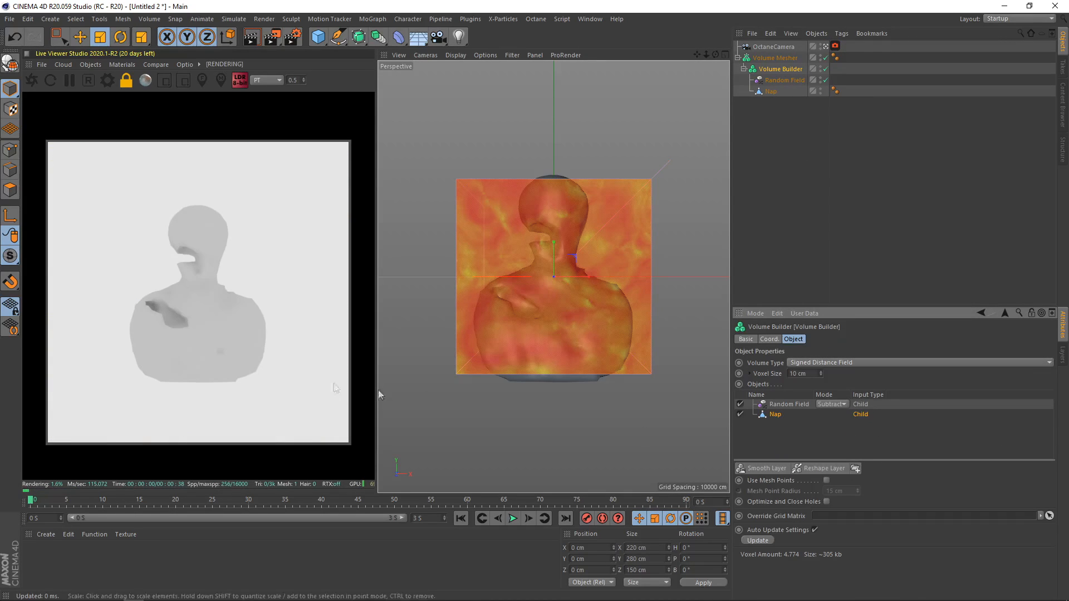
left_click(840, 404)
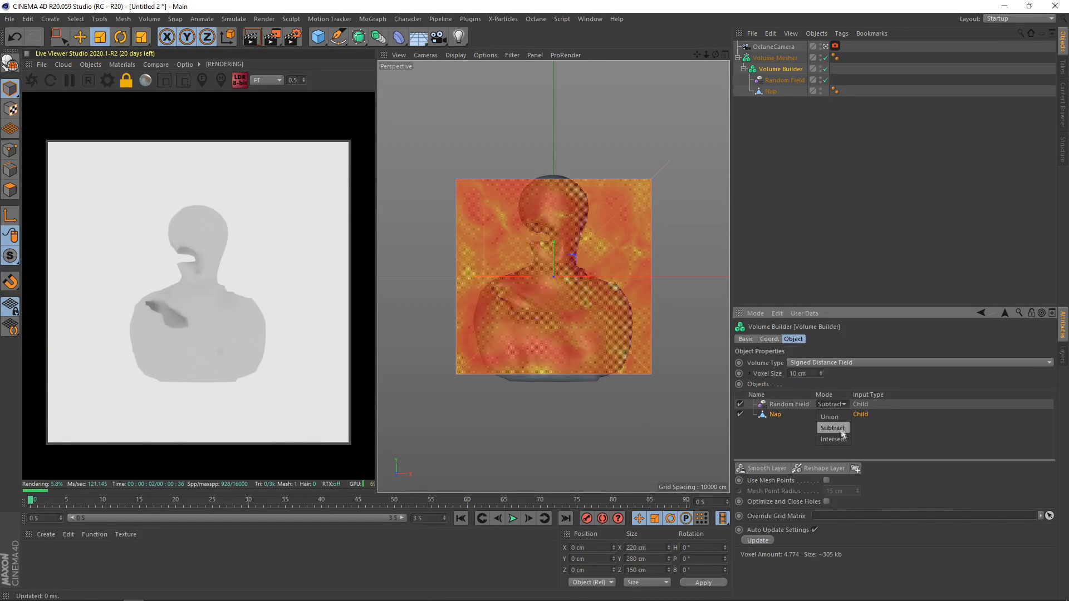
left_click(840, 428)
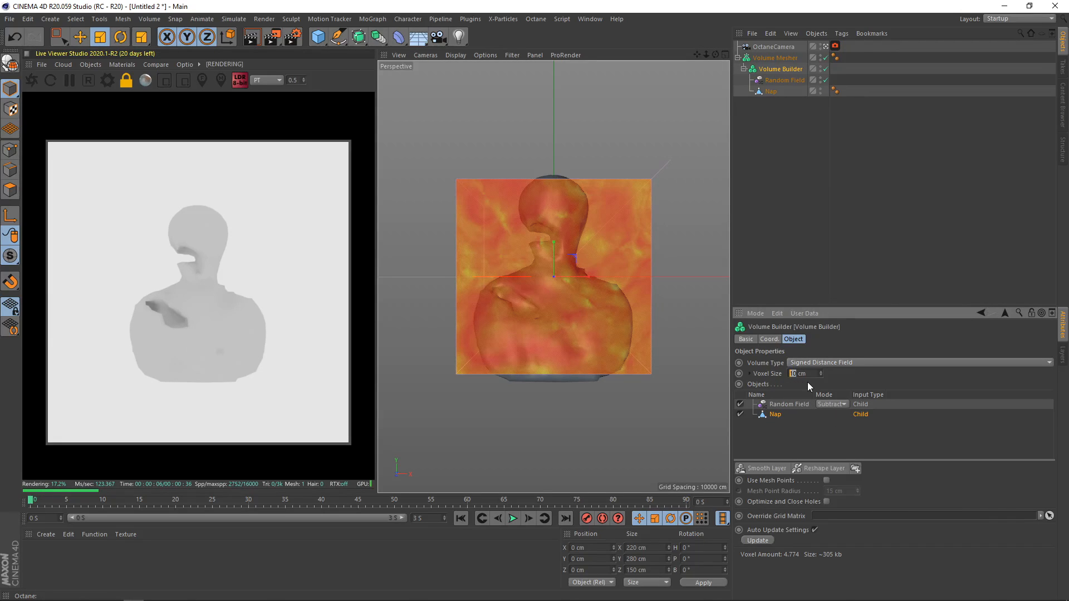
key("Return")
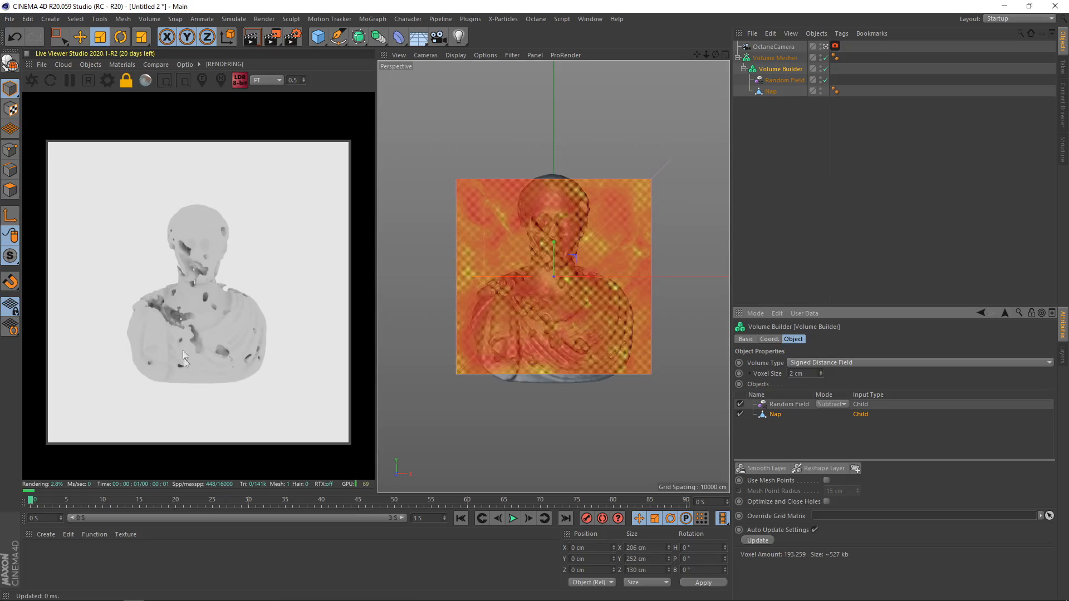
left_click(841, 207)
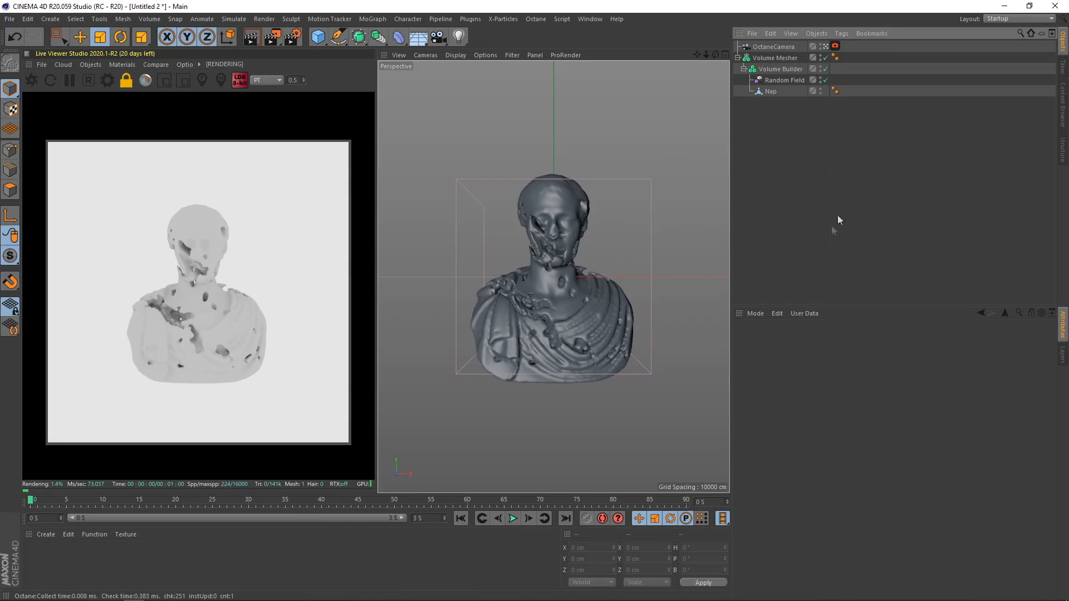
Change the Random Field's noise type to Naki and its scale to 500 %
left_click(782, 80)
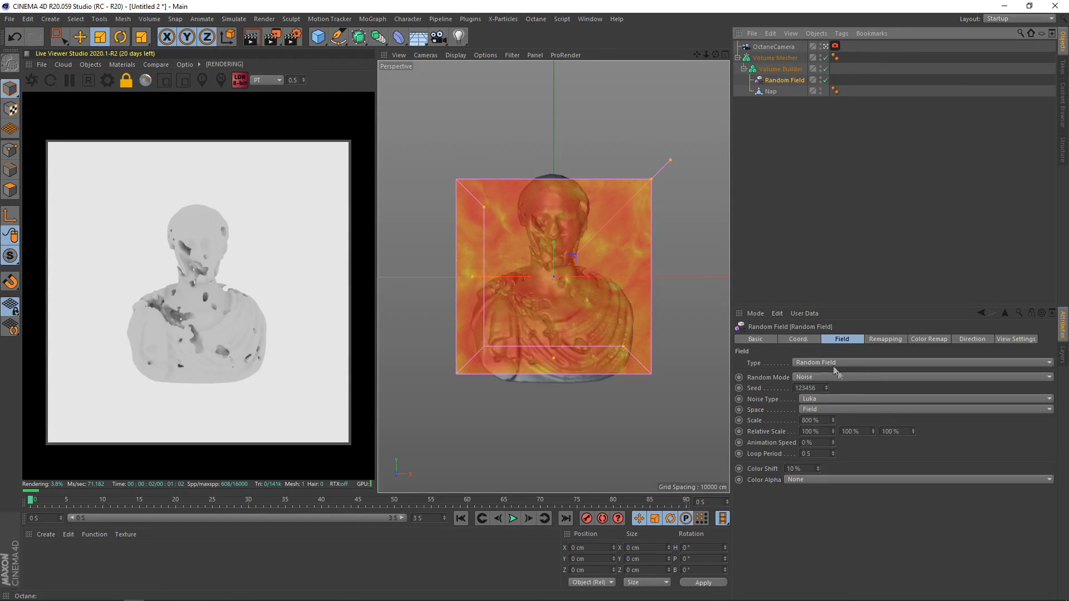
left_click(822, 399)
left_click(807, 193)
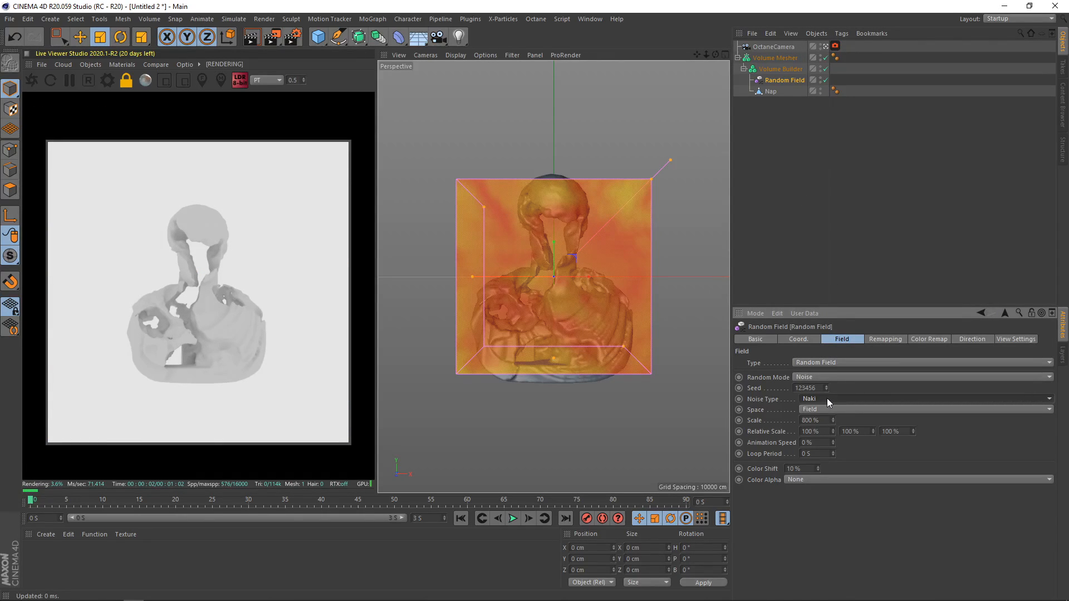
left_click(819, 421)
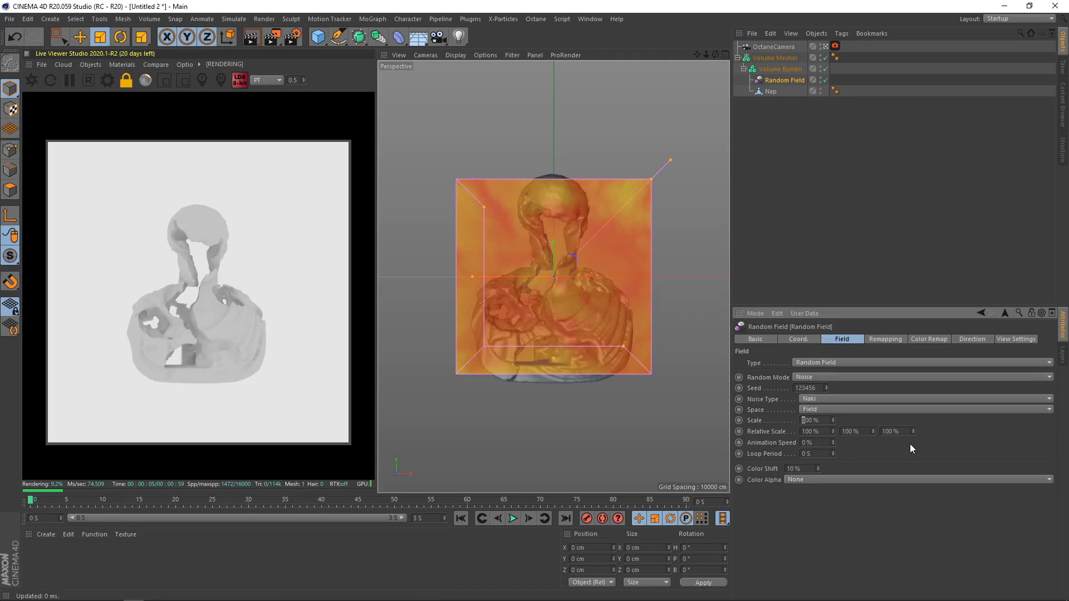
type("5")
key("Return")
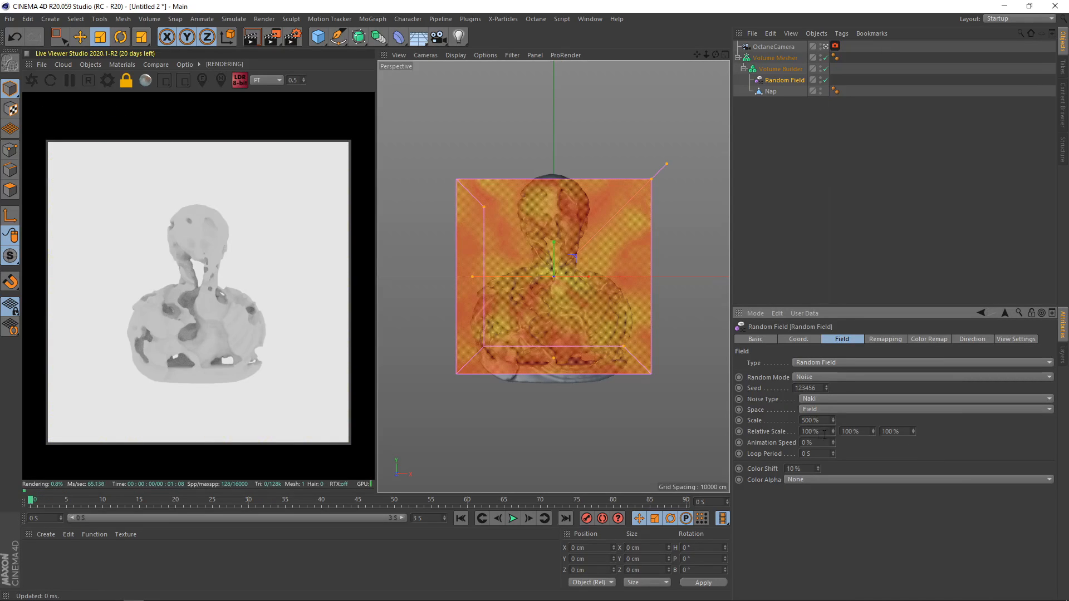
Set the Random Field's noise scale to 1000 %
left_click_drag(806, 421, 787, 424)
type("10")
key("Return")
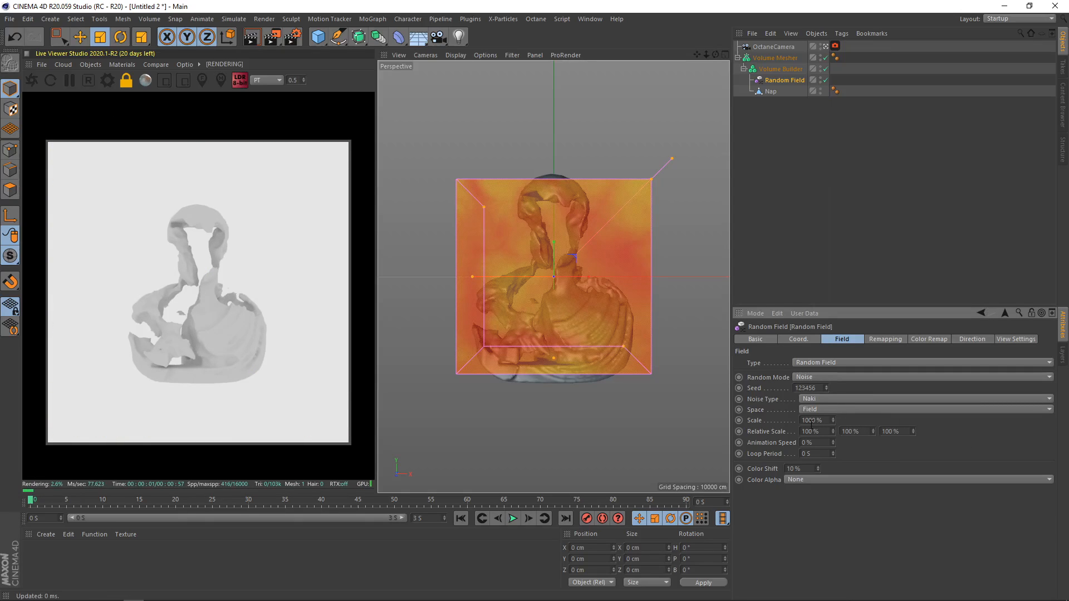
Try a noise scale of 2000 % on the Random Field and undo it
left_click_drag(807, 421, 790, 422)
type("2")
key("Return")
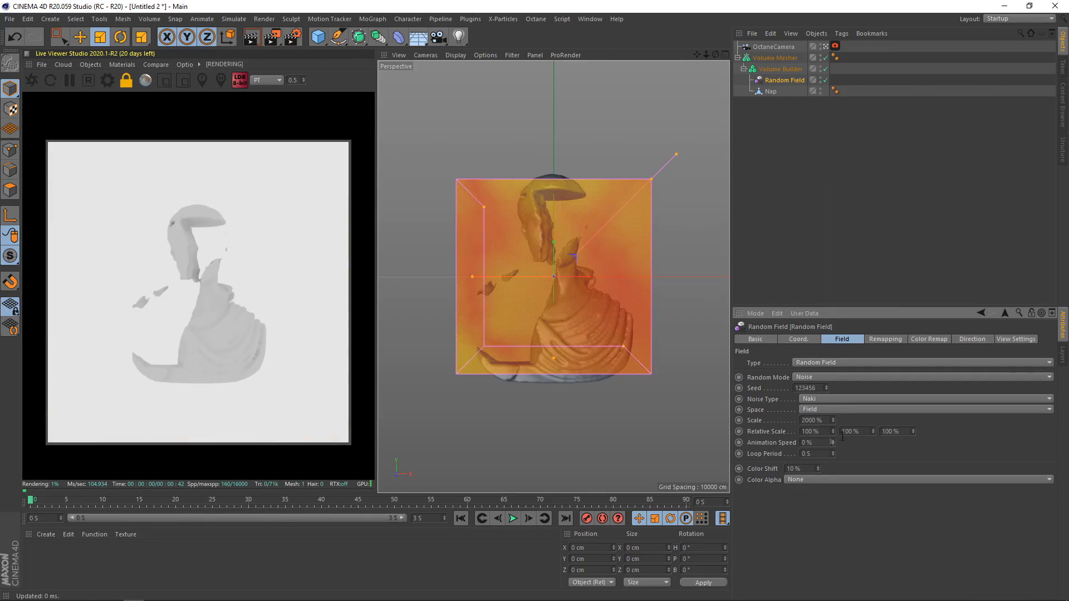
key("ctrl+z")
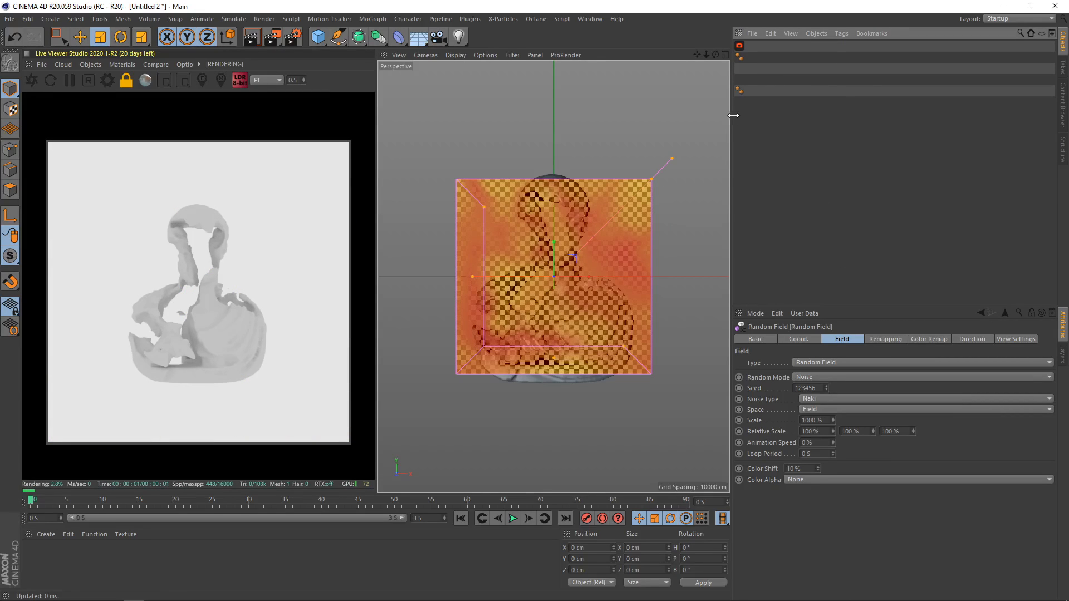
Refine the Volume Builder's voxel size to 0.5 cm and deselect everything
left_click_drag(858, 136, 872, 136)
left_click(773, 68)
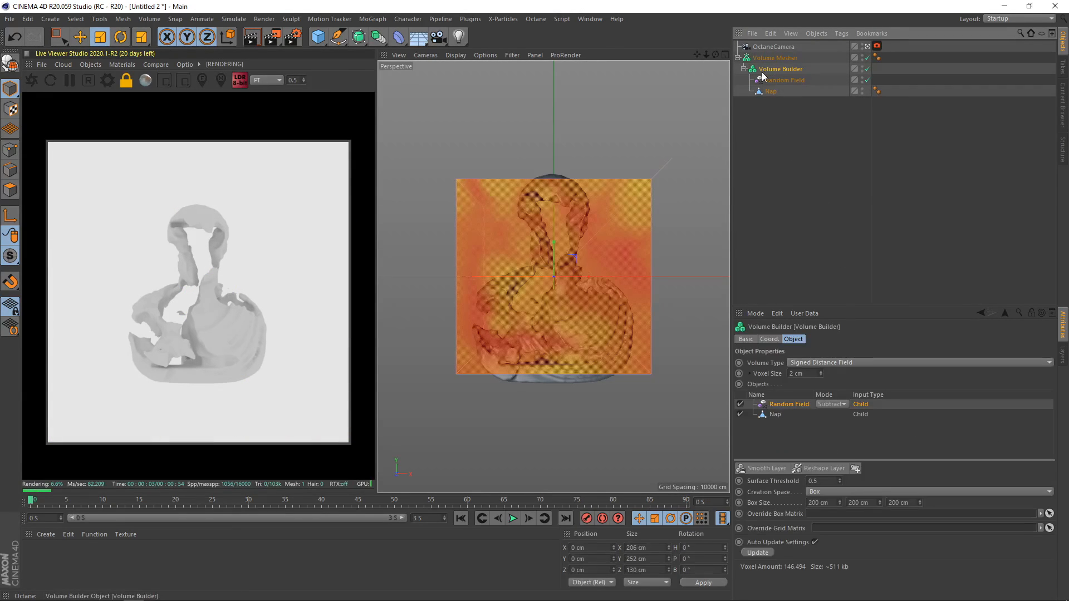
left_click_drag(794, 374, 754, 380)
type("0.5")
key("Return")
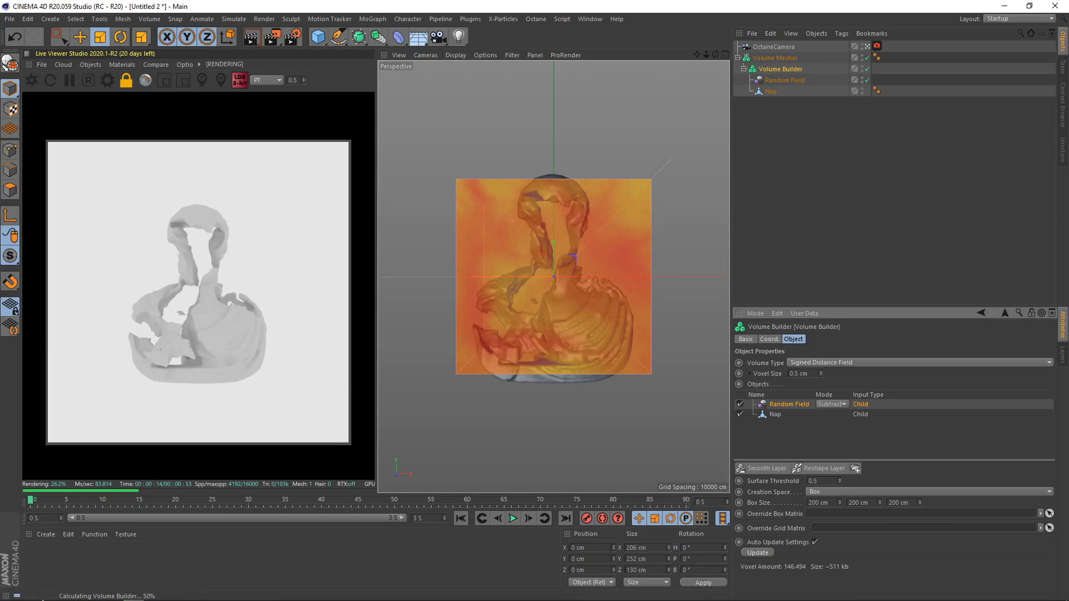
left_click(382, 560)
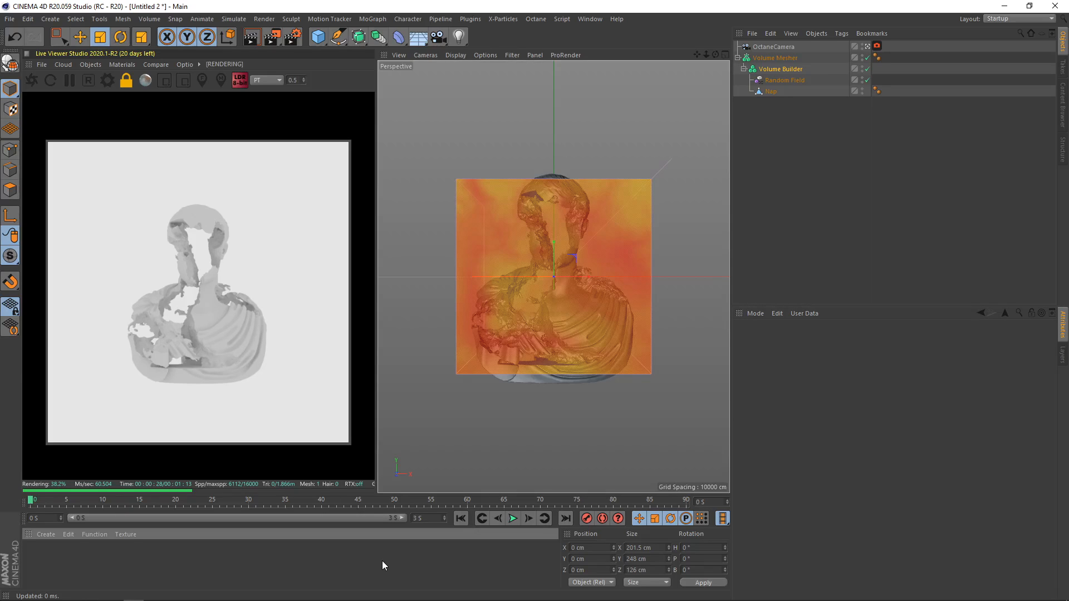
left_click(826, 162)
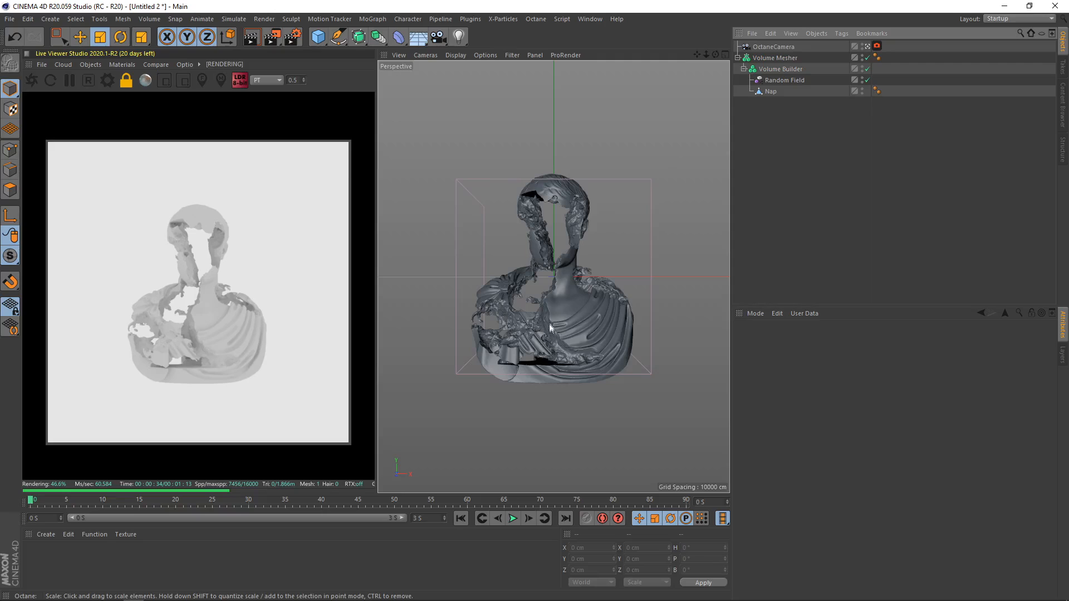
Switch the Random Field's mode in the Volume Builder to Intersect
left_click(785, 80)
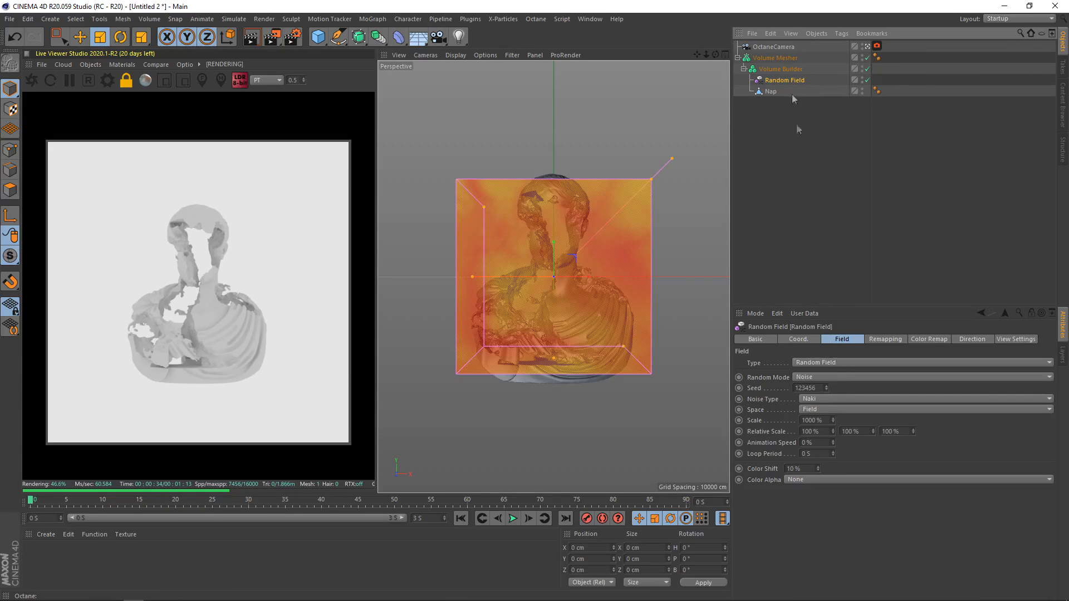
left_click(781, 69)
left_click(831, 404)
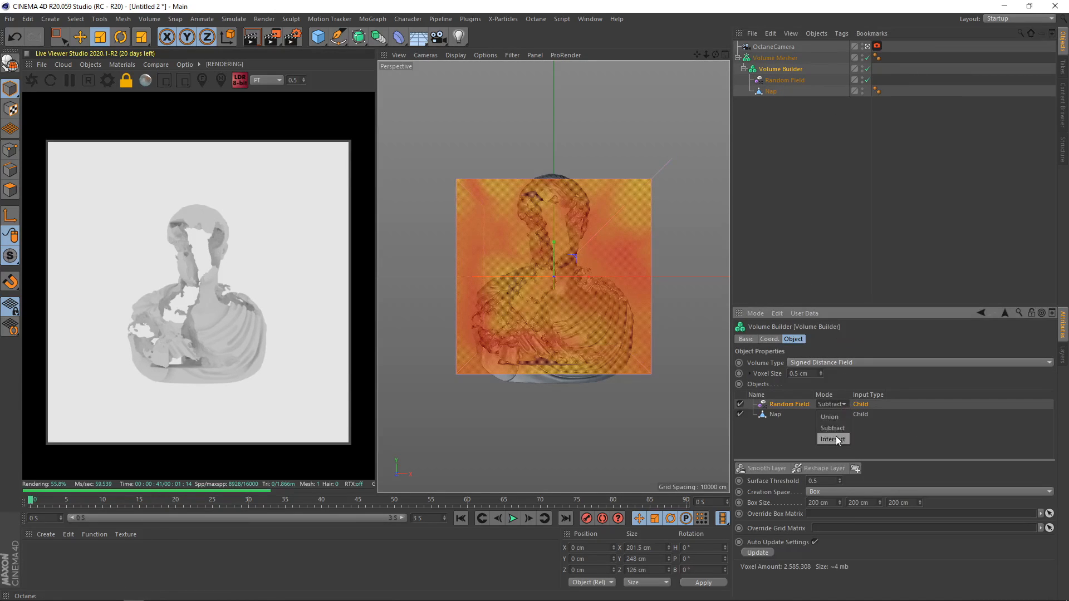
left_click(833, 438)
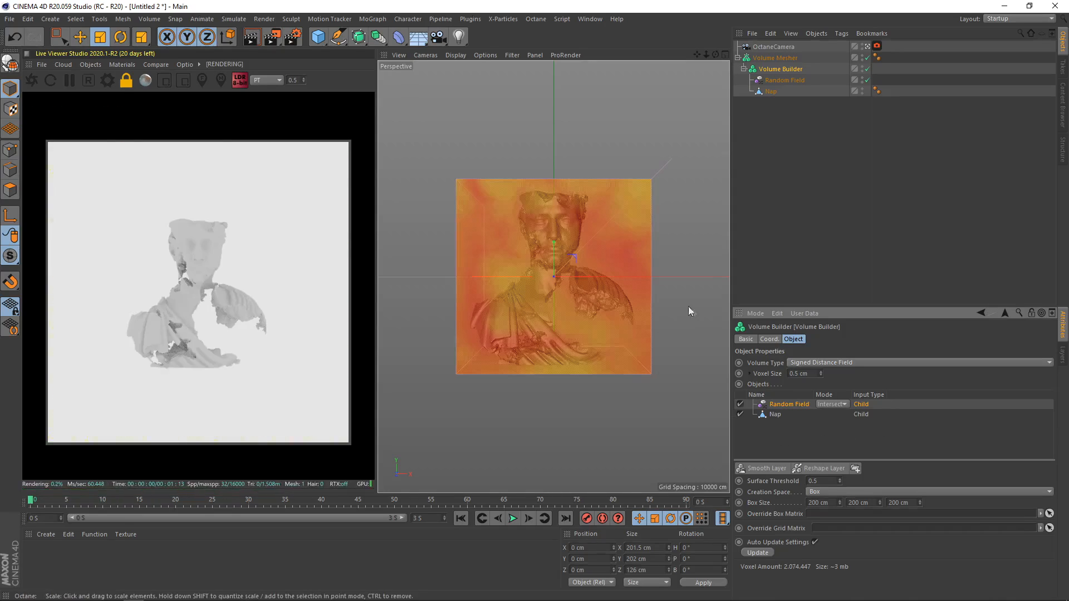
Try a noise scale of 700 % on the Random Field, settle on 800 % and deselect everything
left_click(777, 79)
type("7")
key("Return")
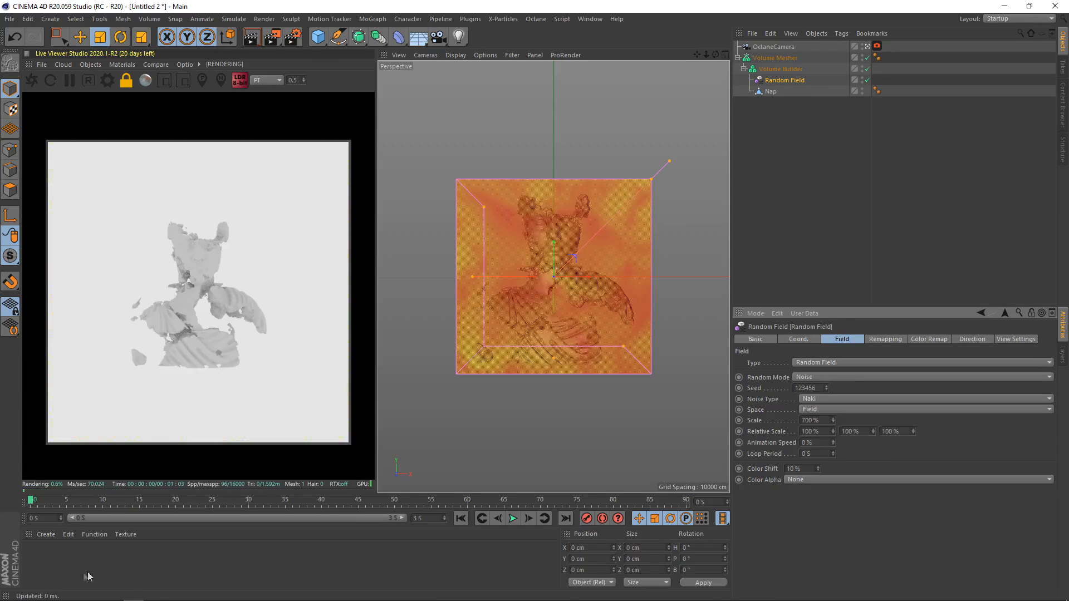
left_click_drag(806, 420, 793, 421)
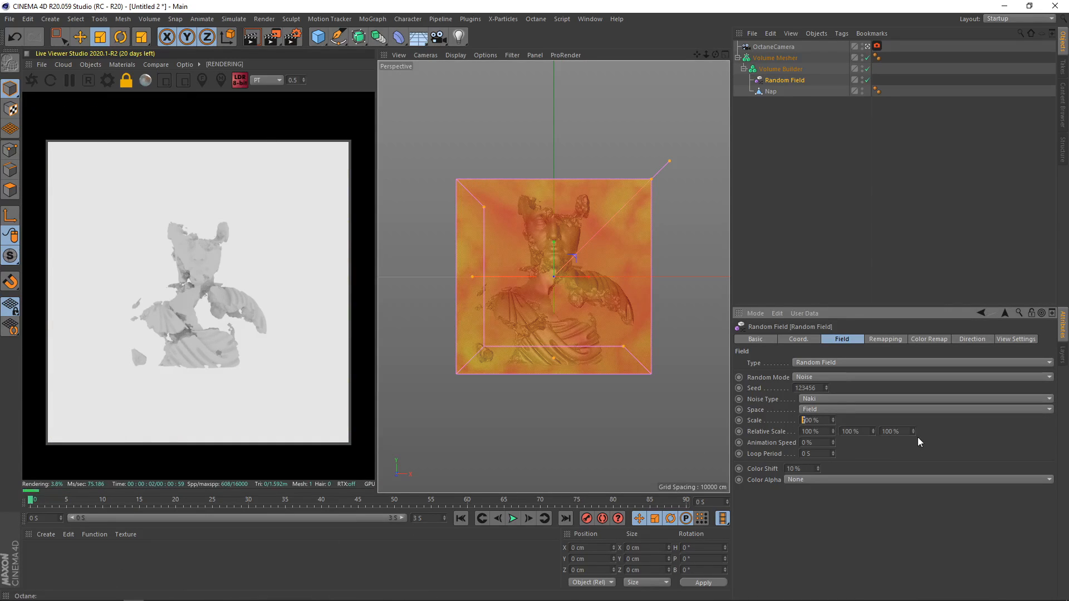
type("8")
key("Return")
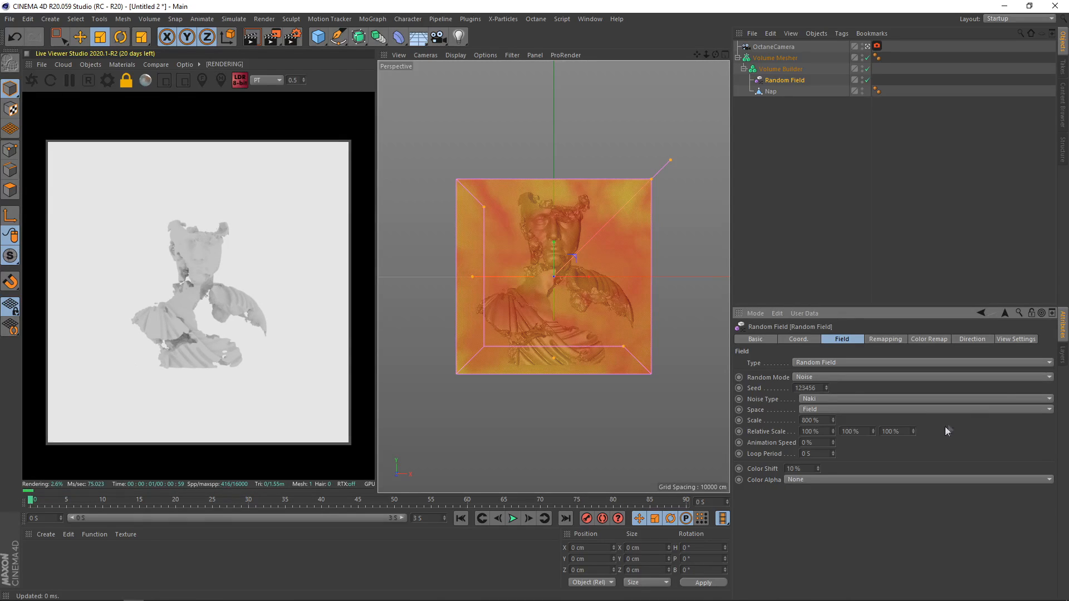
left_click(765, 185)
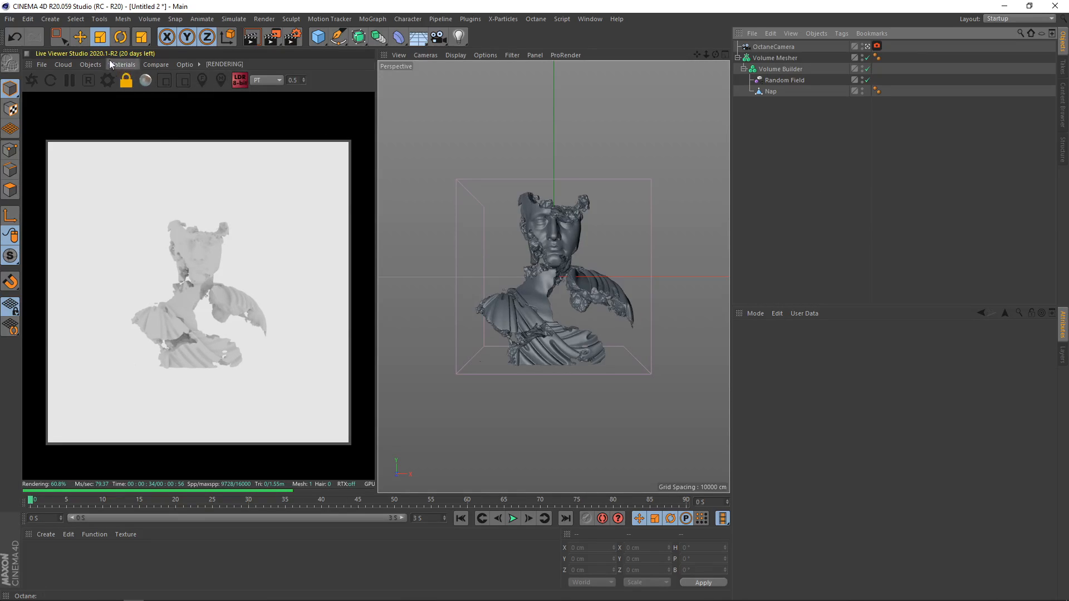
Add an HDRI environment using VP_hdri_skydome_21.hdr and lower the image texture's power to about 0.16
left_click(90, 64)
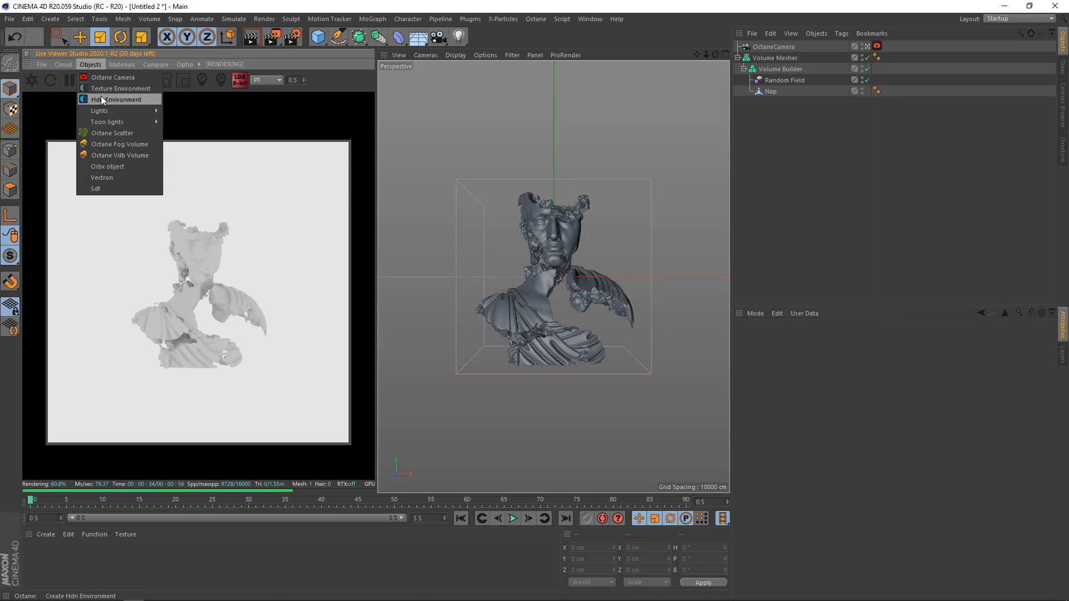
left_click(101, 97)
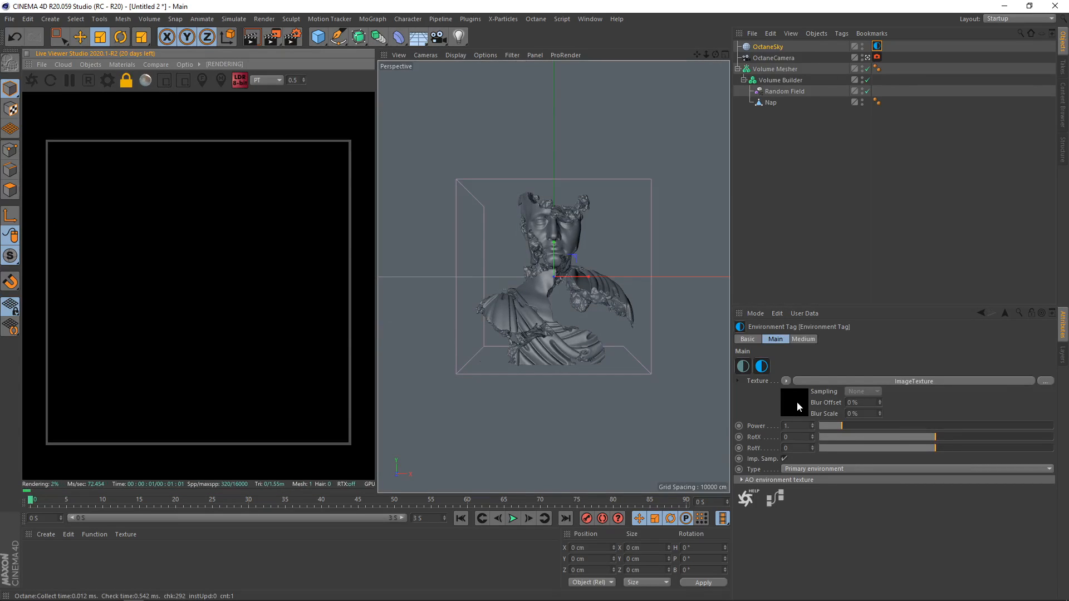
left_click(797, 403)
left_click(1046, 363)
left_click(846, 424)
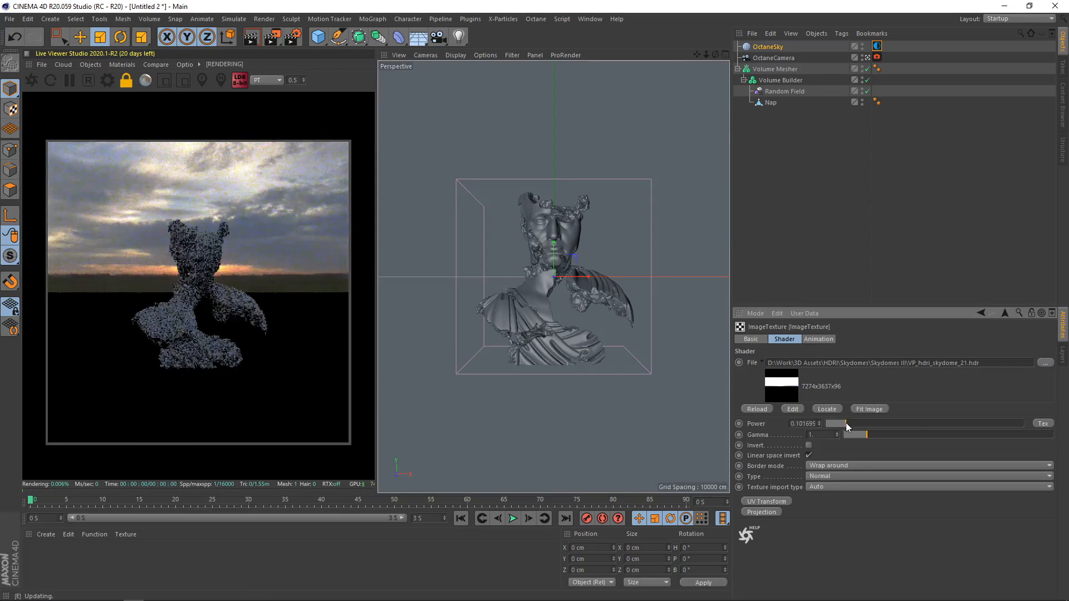
left_click_drag(847, 423, 863, 423)
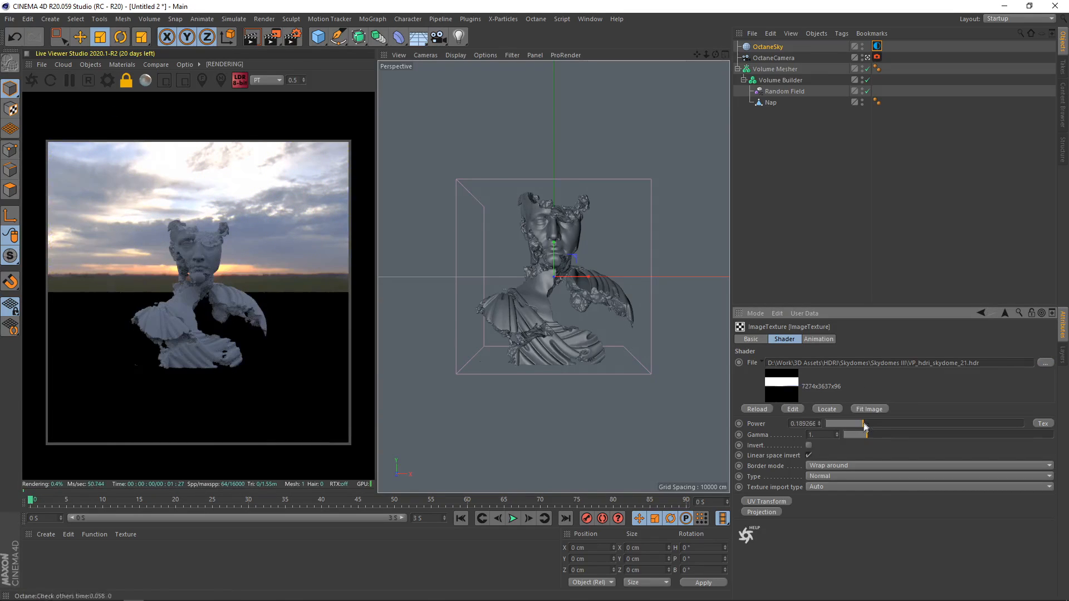
Rotate the HDRI environment with RotX and RotY to put plain blue sky behind the bust
left_click(1007, 311)
mouse_move(941, 437)
left_mouse_down()
mouse_move(958, 443)
mouse_move(931, 441)
left_mouse_up()
left_click_drag(934, 449, 1050, 443)
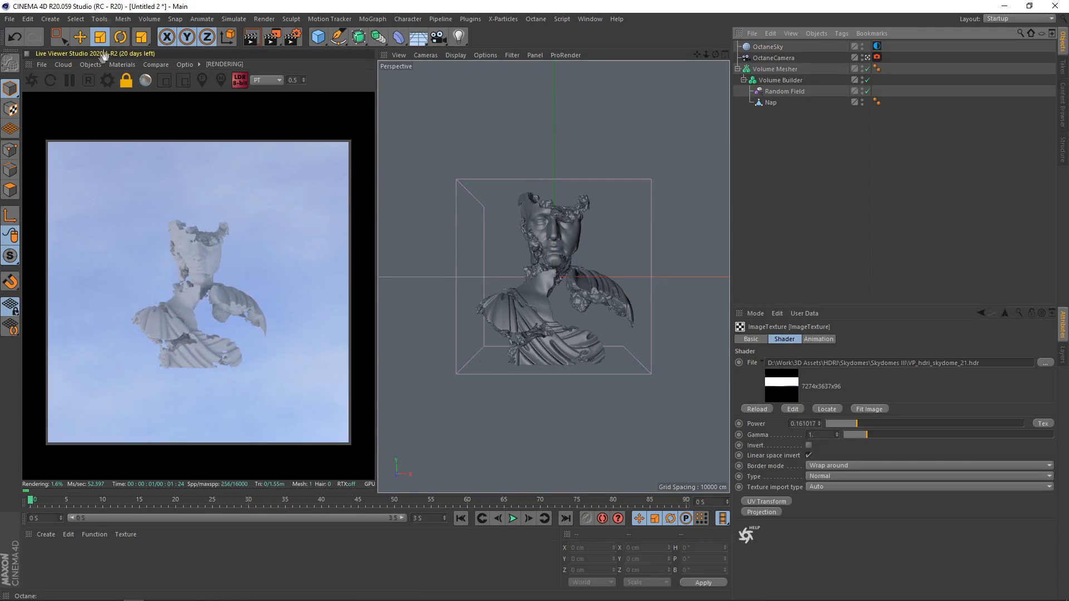
Add an Octane texture environment, set its RgbSpectrum colour to black and deselect everything
left_click(91, 64)
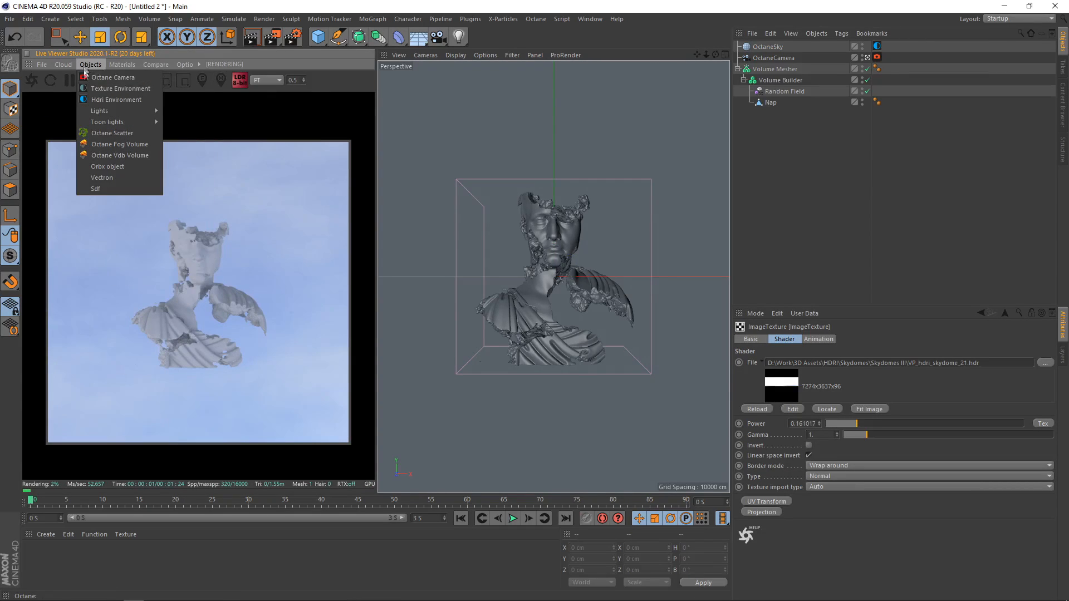
left_click(111, 88)
left_click(794, 406)
left_click(770, 371)
left_click_drag(771, 391, 680, 406)
left_click(746, 410)
left_click(877, 47)
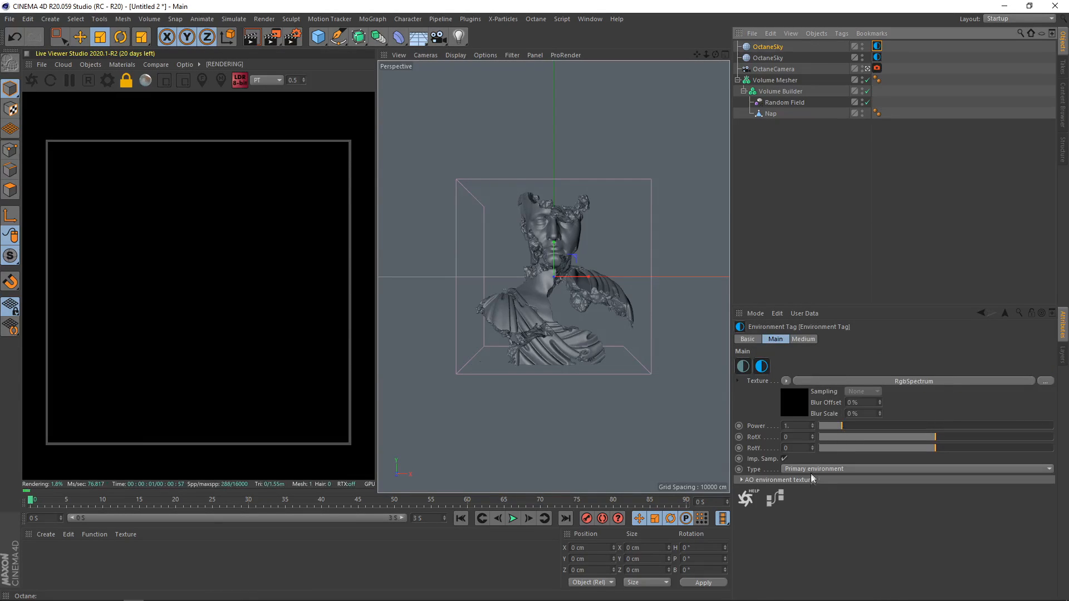
left_click(878, 58)
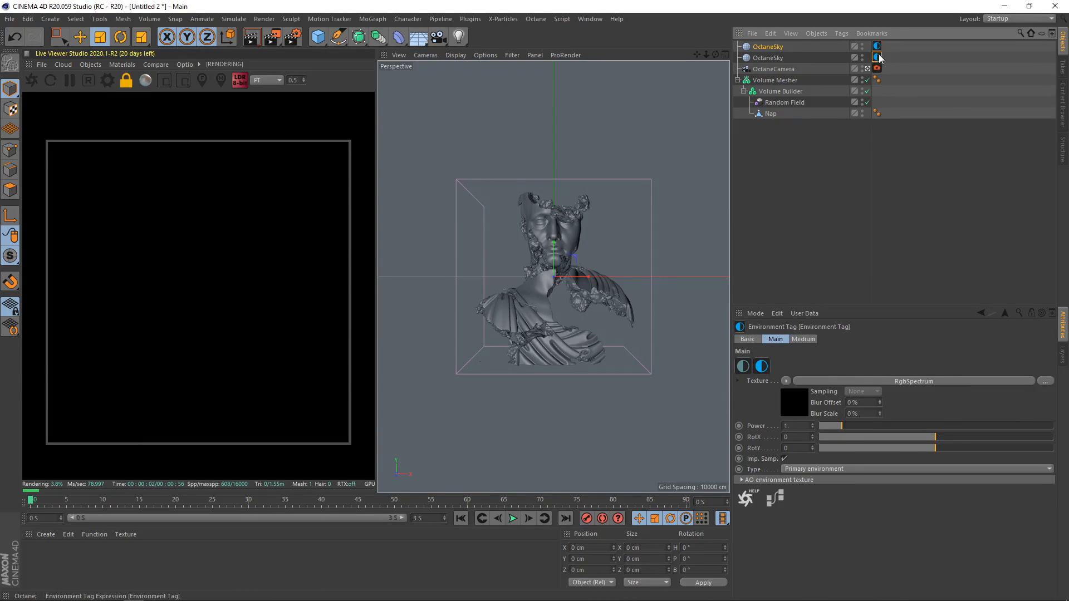
left_click(849, 268)
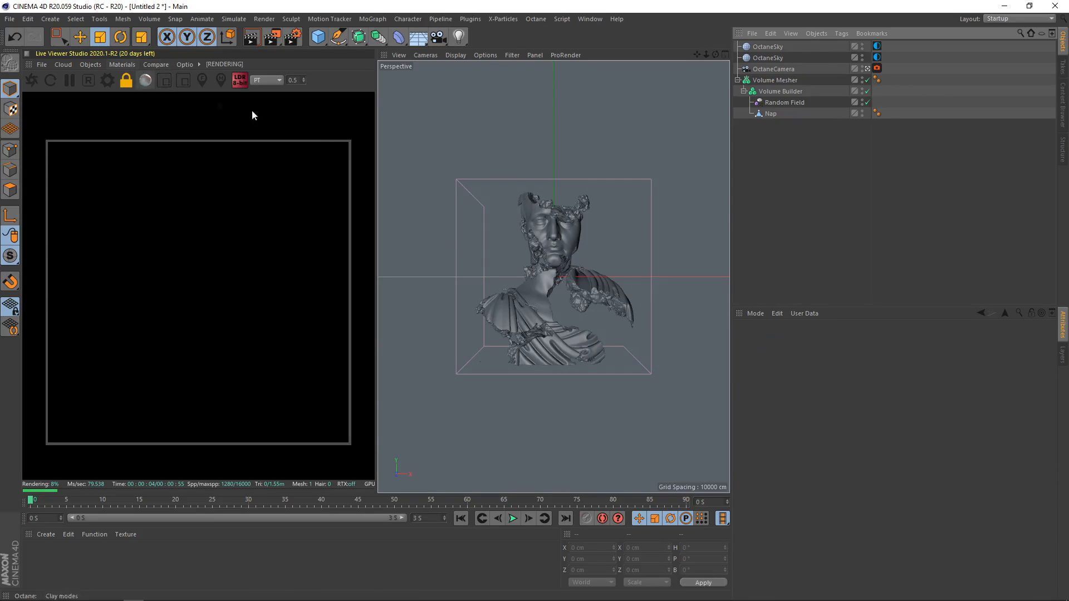
Switch the viewport to the default perspective view and add an Octane area light
key("F3")
left_click(429, 55)
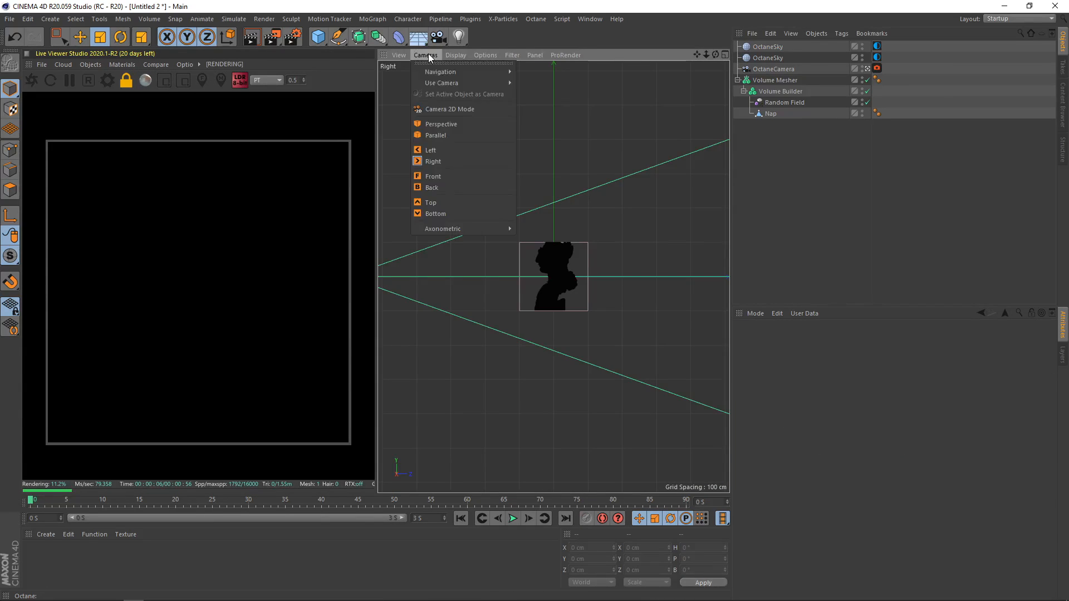
left_click(440, 123)
left_click(91, 64)
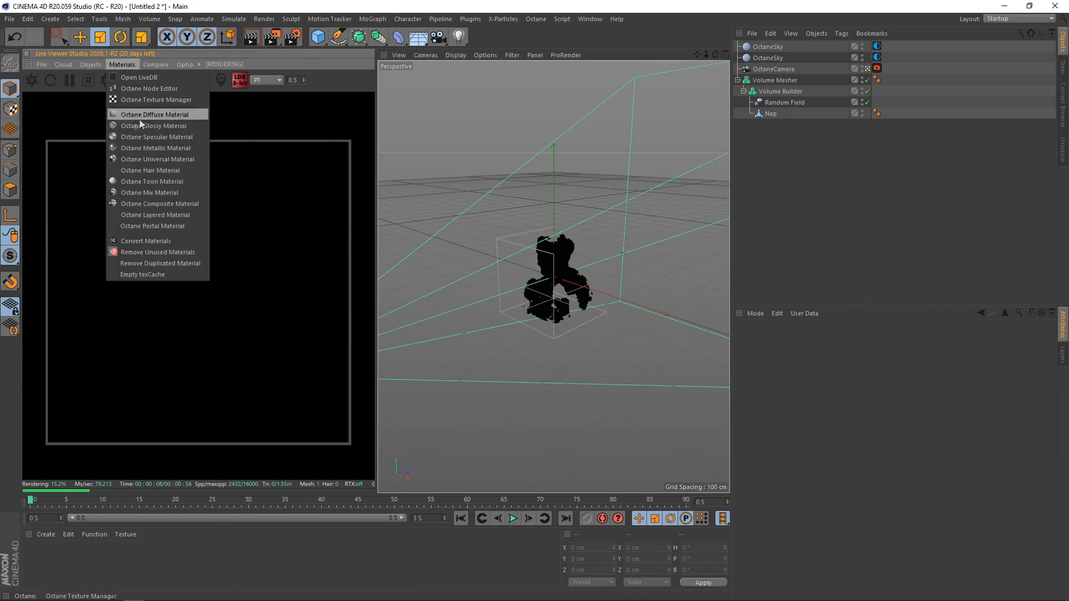
mouse_move(105, 111)
left_click(214, 133)
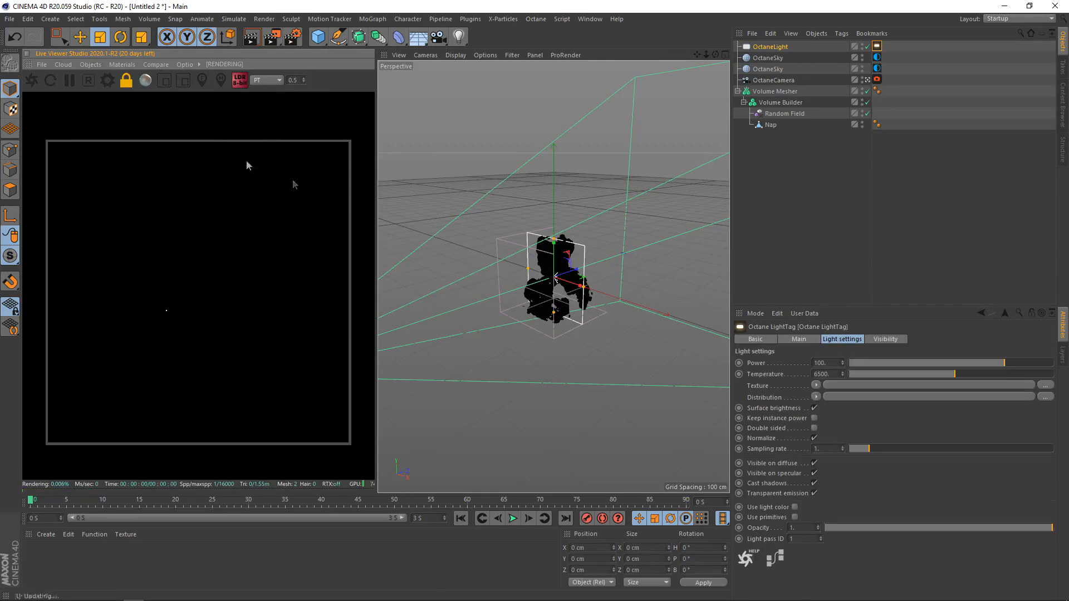
Assign a c4doctane Falloffmap as the area light's distribution
left_click(816, 397)
mouse_move(838, 319)
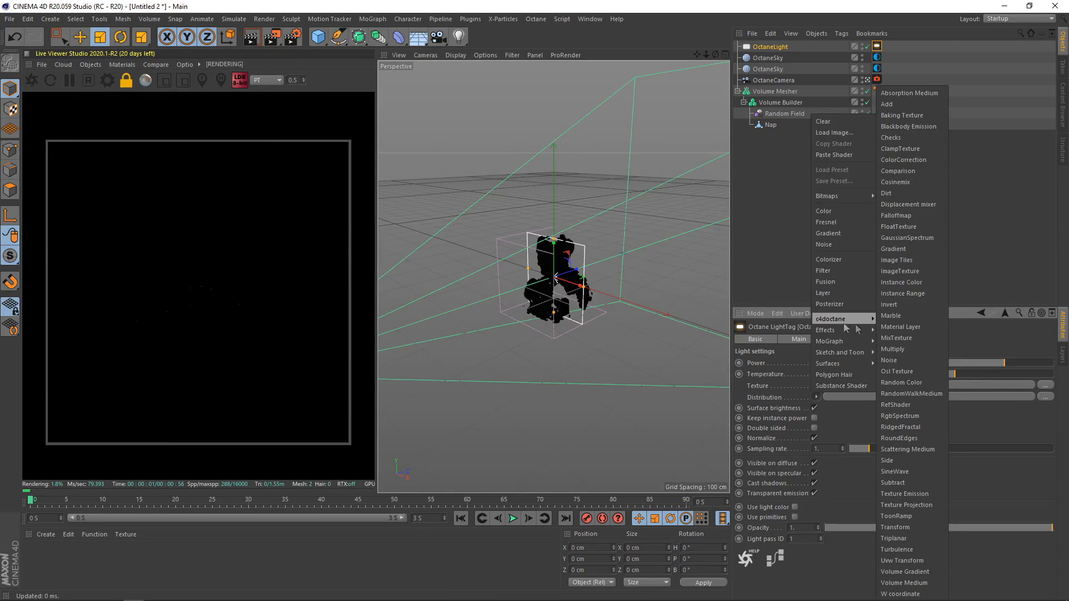
left_click(896, 216)
Move the area light forward in front of the bust and set its power to 1000
mouse_move(558, 298)
left_mouse_down("alt")
mouse_move(581, 304)
mouse_move(572, 284)
mouse_move(554, 294)
left_mouse_up("alt")
key("e")
left_click(877, 46)
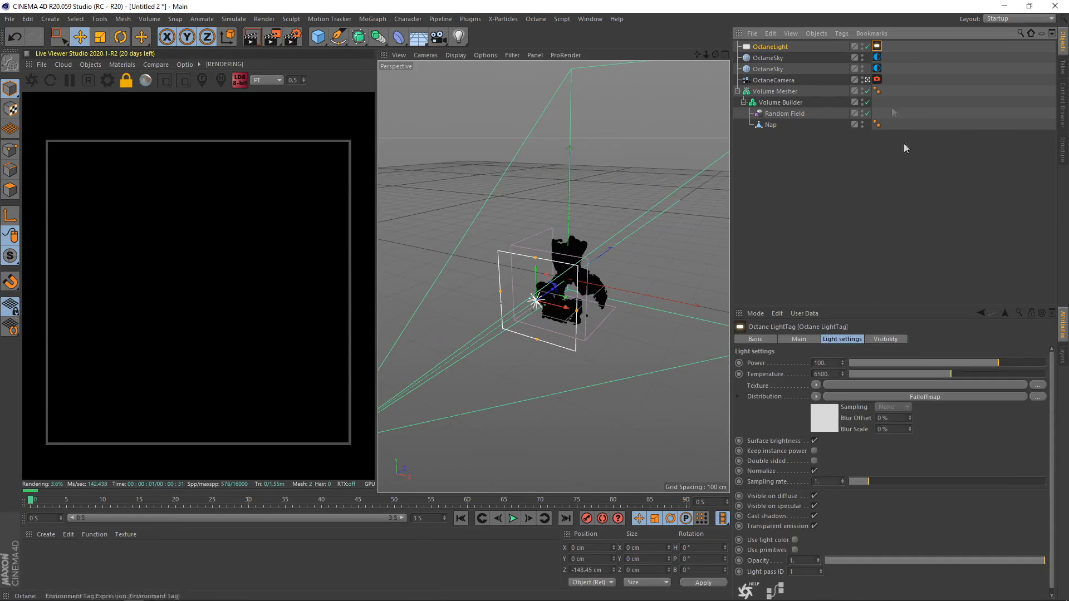
type("0")
key("Return")
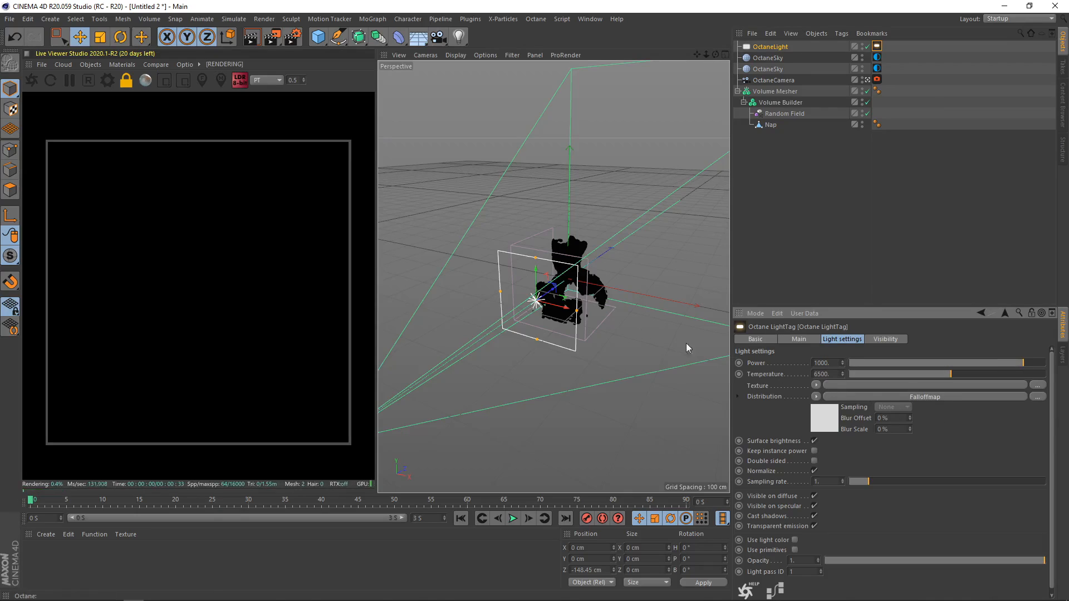
Move the area light out beside the bust to about X 292 cm and Z -69 cm
left_click_drag(551, 306, 686, 340)
middle_click_drag(582, 294, 455, 278, "alt")
left_click_drag(541, 307, 563, 303)
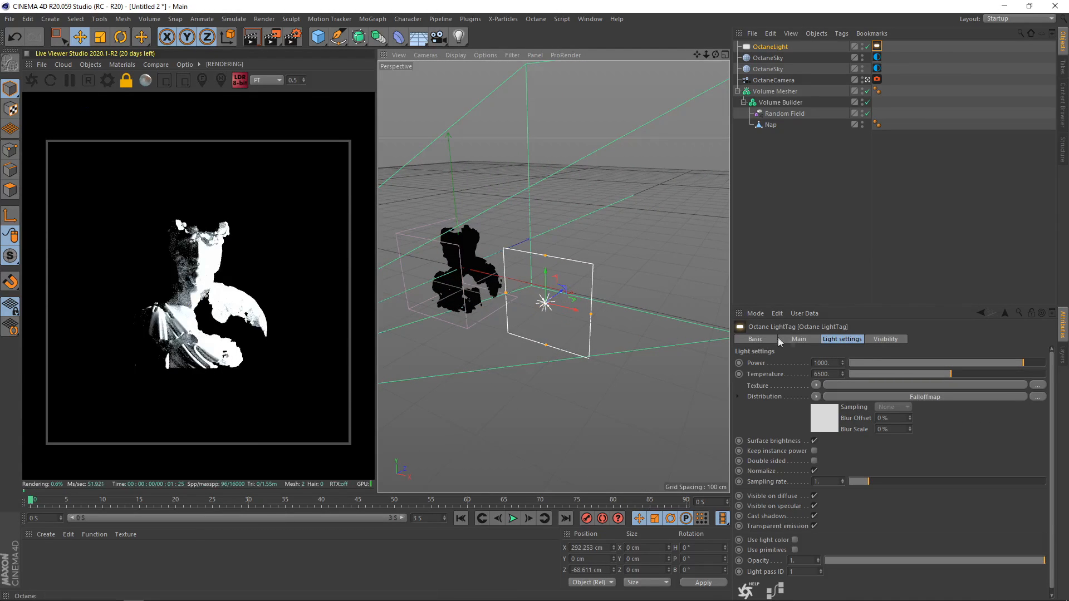
Turn the area light into an enlarged disc shape and rotate its heading to about 25° toward the bust
left_click(771, 48)
left_click_drag(550, 271, 574, 306)
key("r")
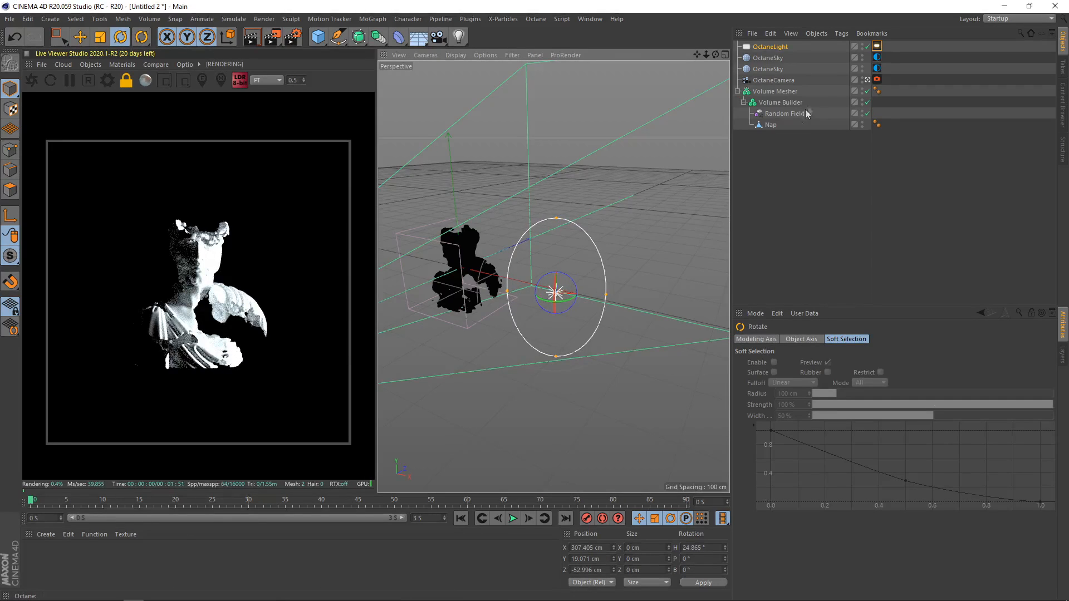
Adjust the falloff value of the Falloffmap in the disc light's distribution
left_click(877, 46)
left_click(827, 410)
left_click_drag(1015, 385, 975, 388)
Move the disc light farther to the side, to about X 467 cm and Z -4 cm, and deselect it
key("e")
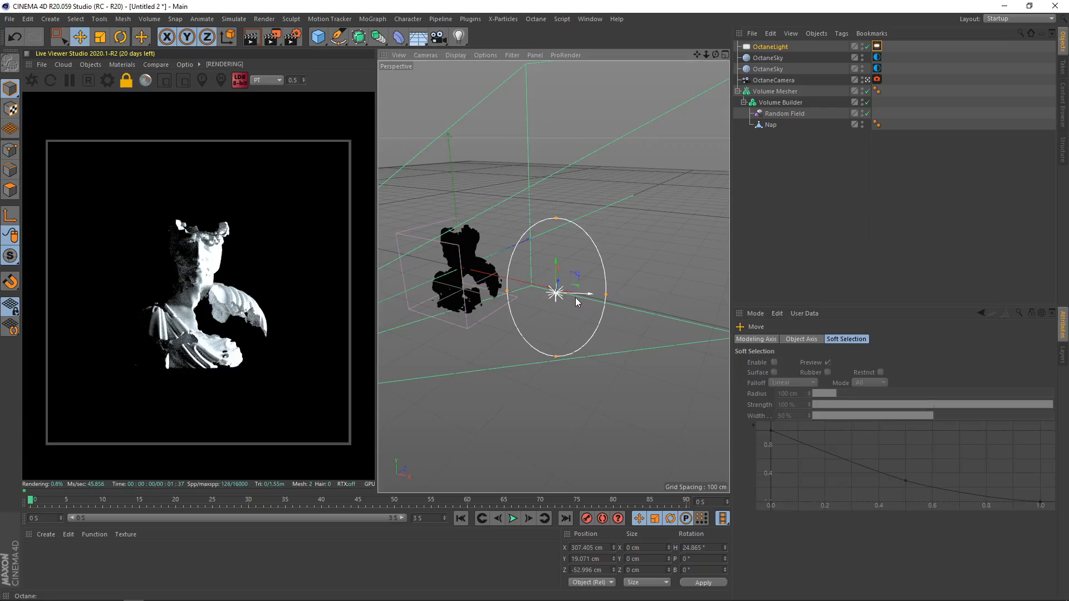
left_click_drag(576, 300, 617, 311)
middle_click_drag(561, 273, 499, 285, "alt")
left_click_drag(564, 324, 587, 310)
left_click_drag(556, 234, 609, 246, "alt")
left_click(610, 246)
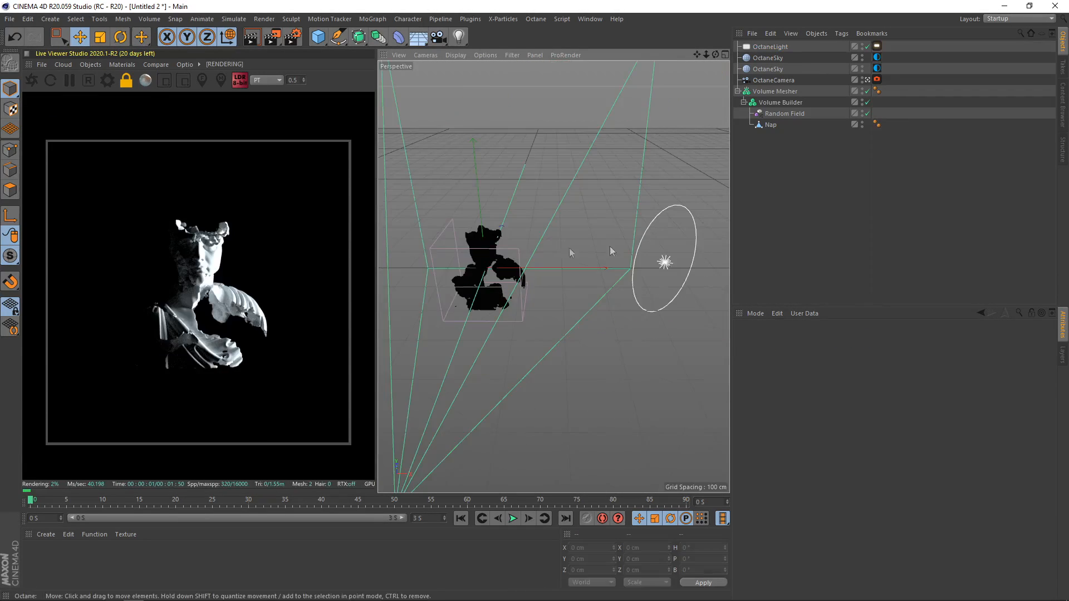
Duplicate the disc light and place the copy over the bust at about X -4 cm
left_click(771, 48)
left_click_drag(692, 269, 543, 187, "ctrl")
key("r")
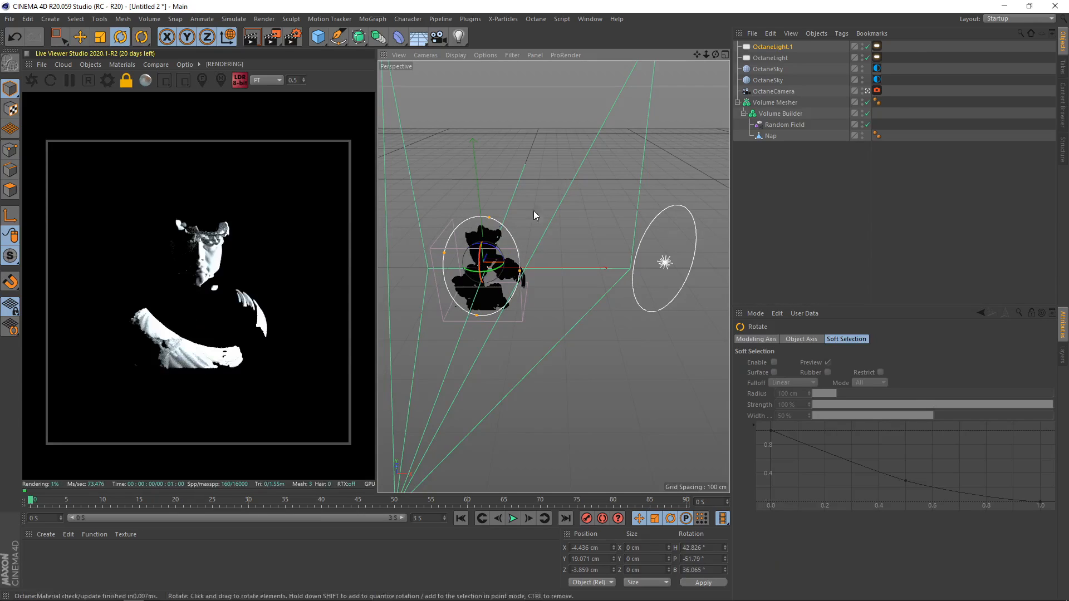
Reset the copied light's rotation to 0° on all axes and pitch it to -90°
left_click(772, 46)
left_click(849, 340)
left_click(811, 339)
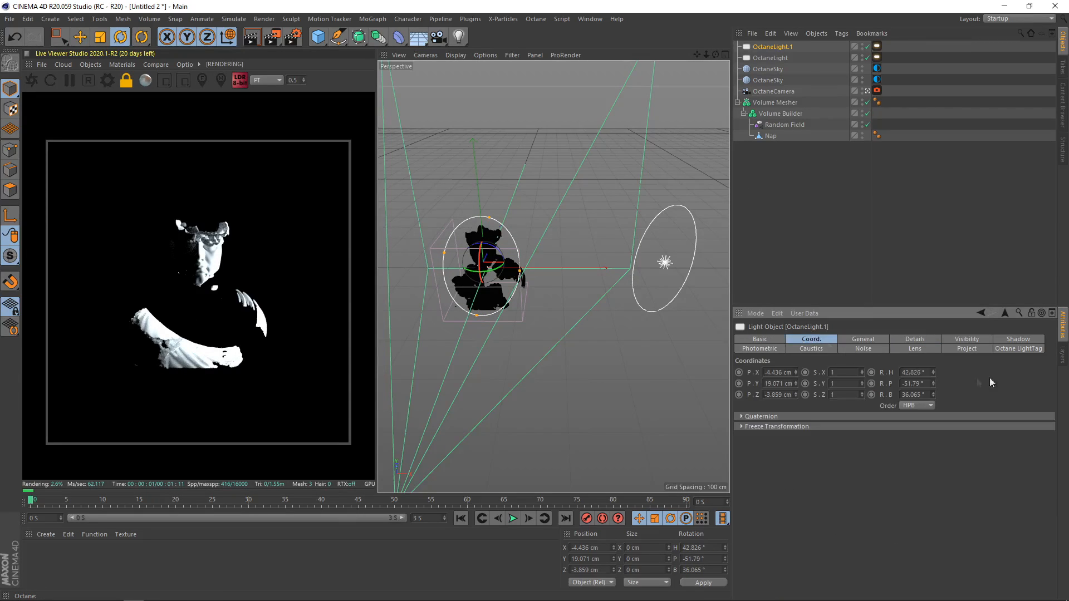
left_click(916, 372)
type("0")
key("Tab")
type("0")
key("Return")
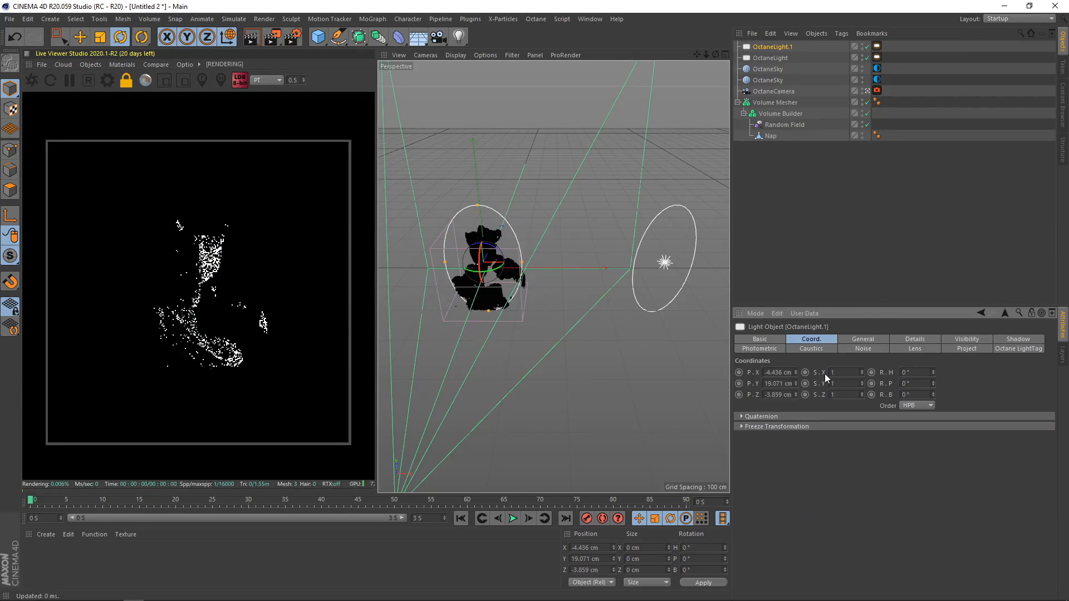
left_click_drag(480, 257, 525, 129)
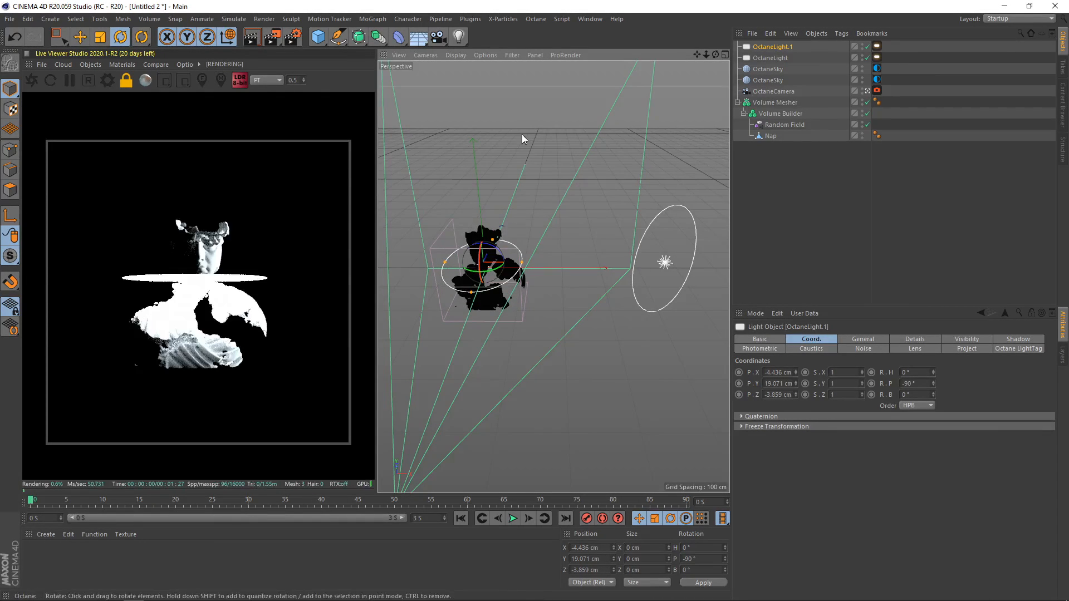
Raise the copied light above the bust to about Y 232 cm and shift it sideways to about X 77 cm
key("e")
left_click_drag(499, 249, 523, 195)
left_click_drag(516, 108, 516, 149)
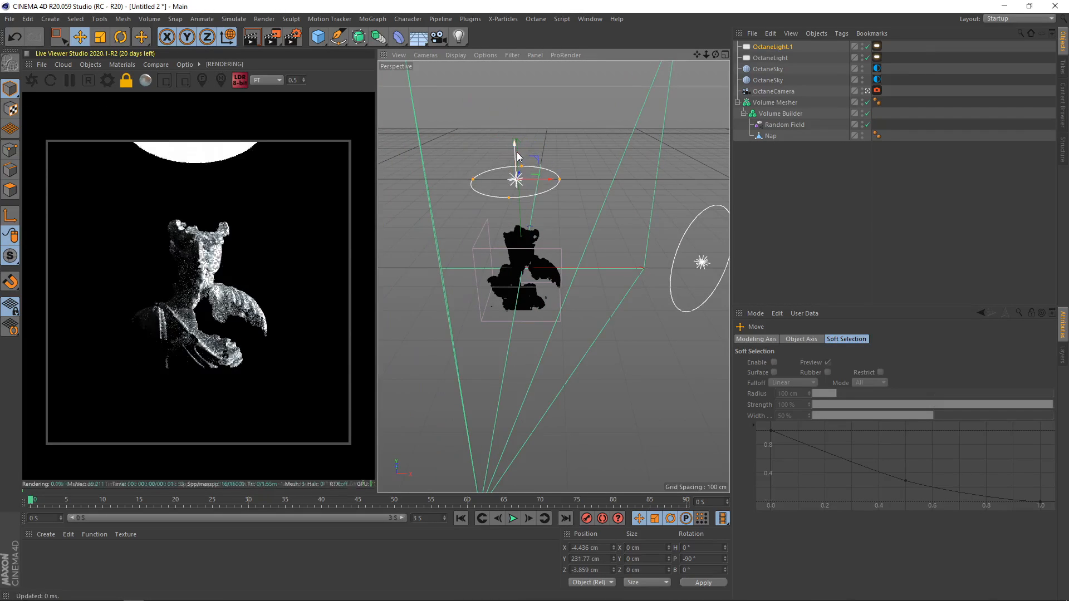
left_click_drag(538, 186, 574, 186)
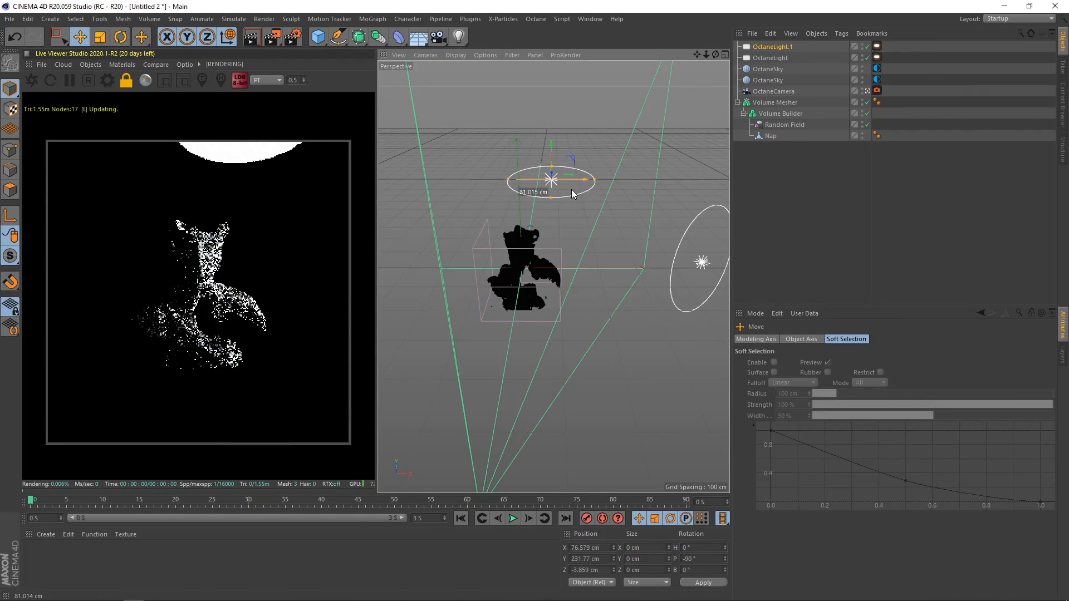
Make both Octane lights invisible to the camera and deselect them
left_click(878, 46)
left_click(877, 57, "ctrl")
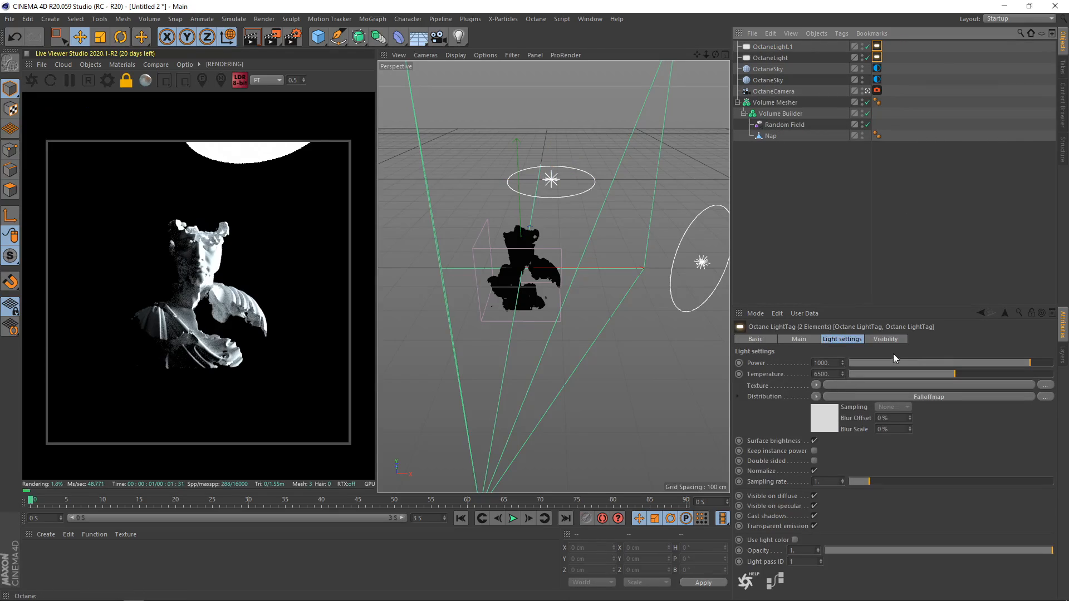
left_click(885, 339)
left_click(815, 222)
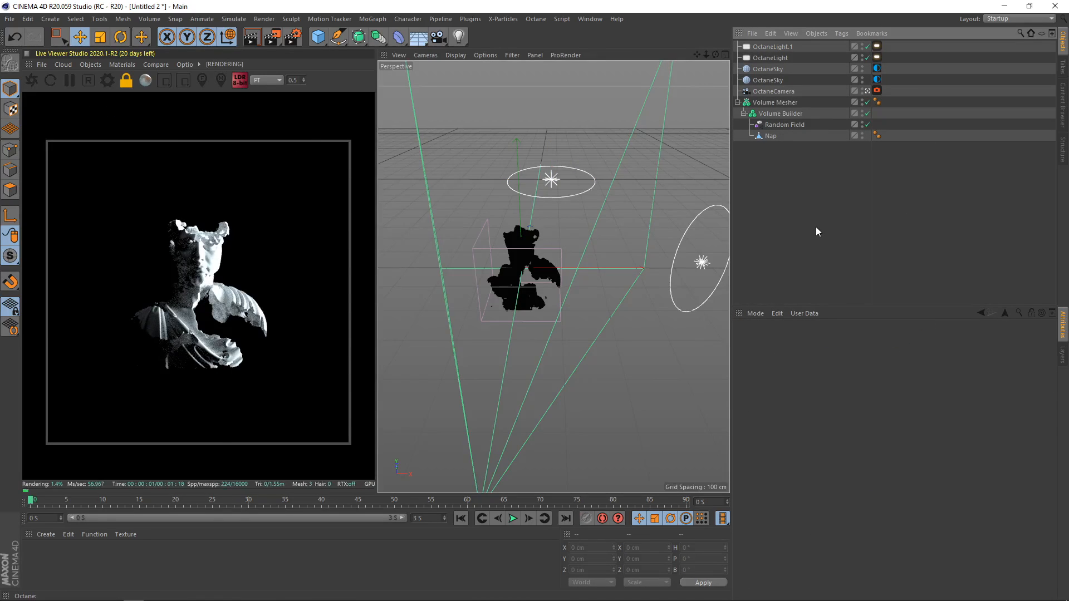
Duplicate the side light to about X -39 cm and change the copy's area shape to Rectangle
left_click(771, 58)
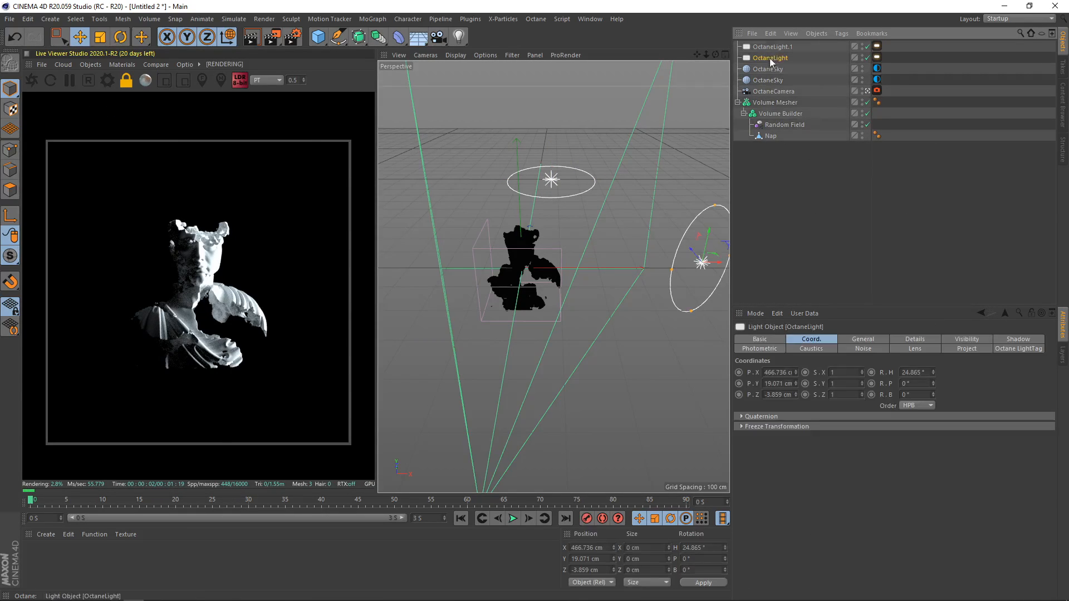
left_click_drag(731, 271, 527, 269, "ctrl")
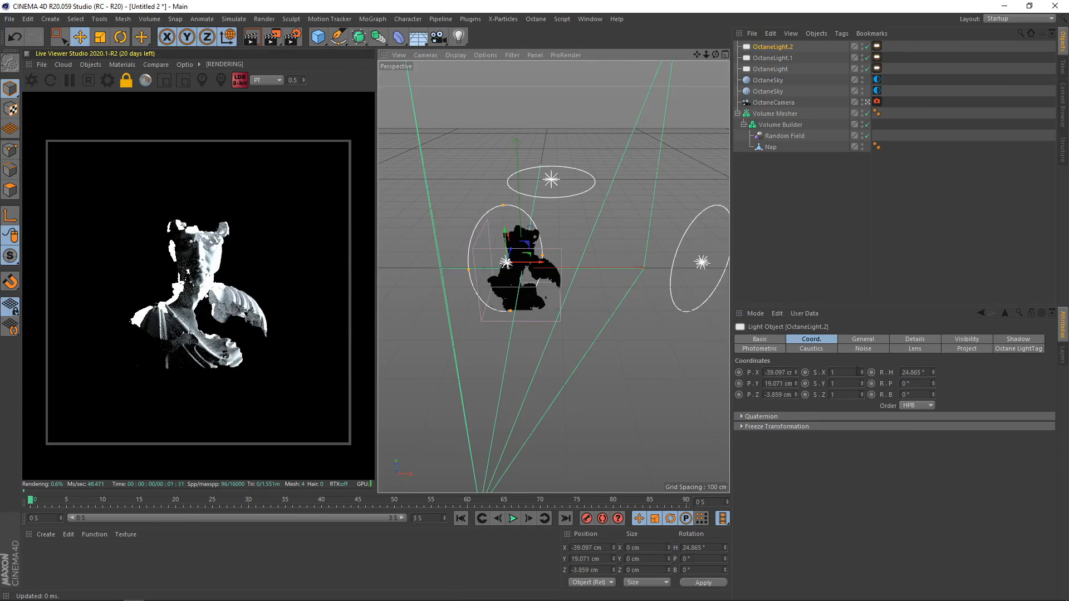
left_click(863, 339)
left_click(921, 339)
left_click(867, 429)
left_click(852, 449)
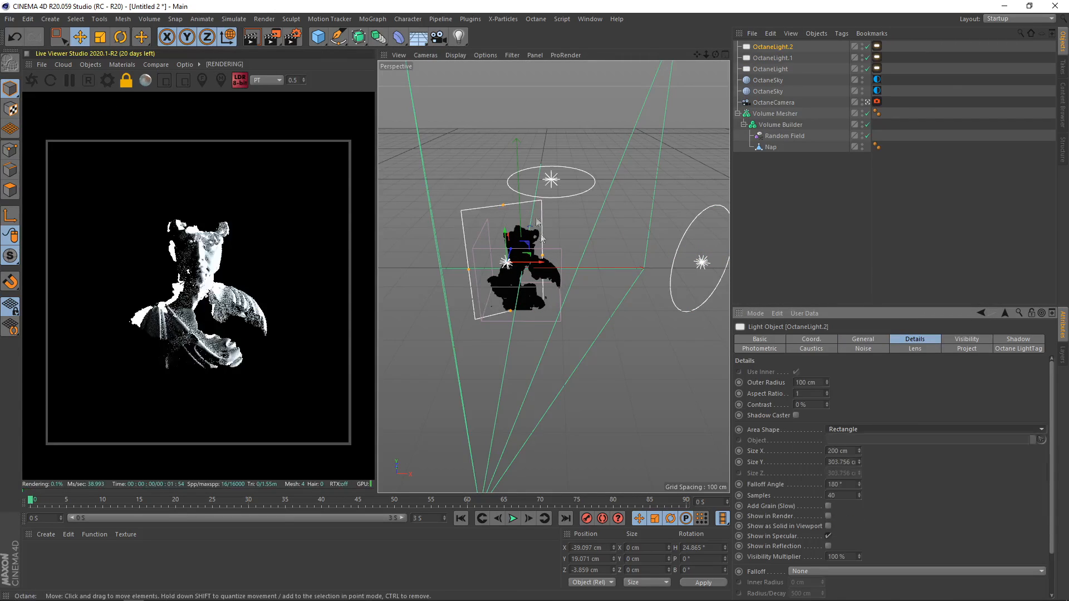
Shrink the rectangular light's height and angle it toward the bust from low in front, opposite the side light
left_click_drag(503, 205, 504, 236)
key("r")
left_click_drag(523, 271, 493, 314)
key("e")
left_click(832, 153)
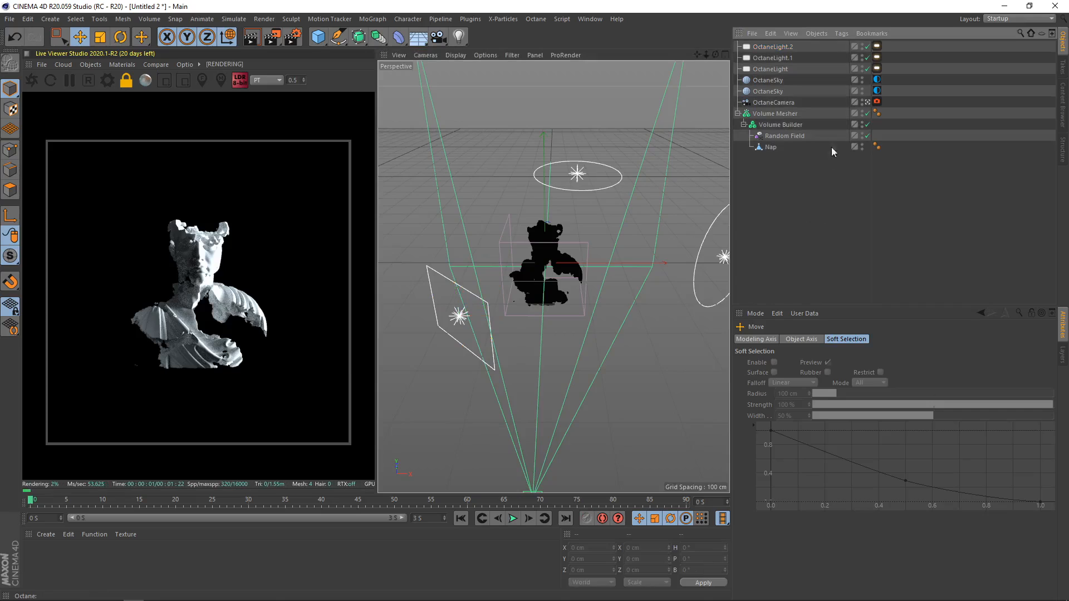
Give the Octane camera a Portrait (80 mm) focal length and reframe the bust larger in the shot
left_click(767, 103)
left_click(882, 388)
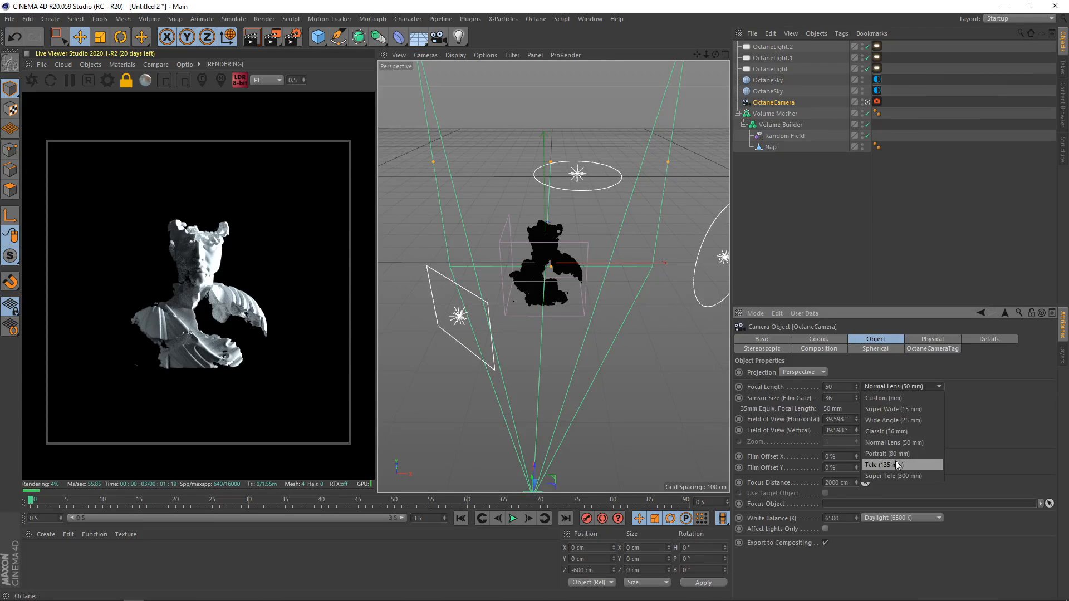
left_click(894, 458)
left_click_drag(705, 58, 704, 57)
left_click(786, 222)
Save the scene under the file name Tutorial
key("ctrl+s")
type("Tutorial")
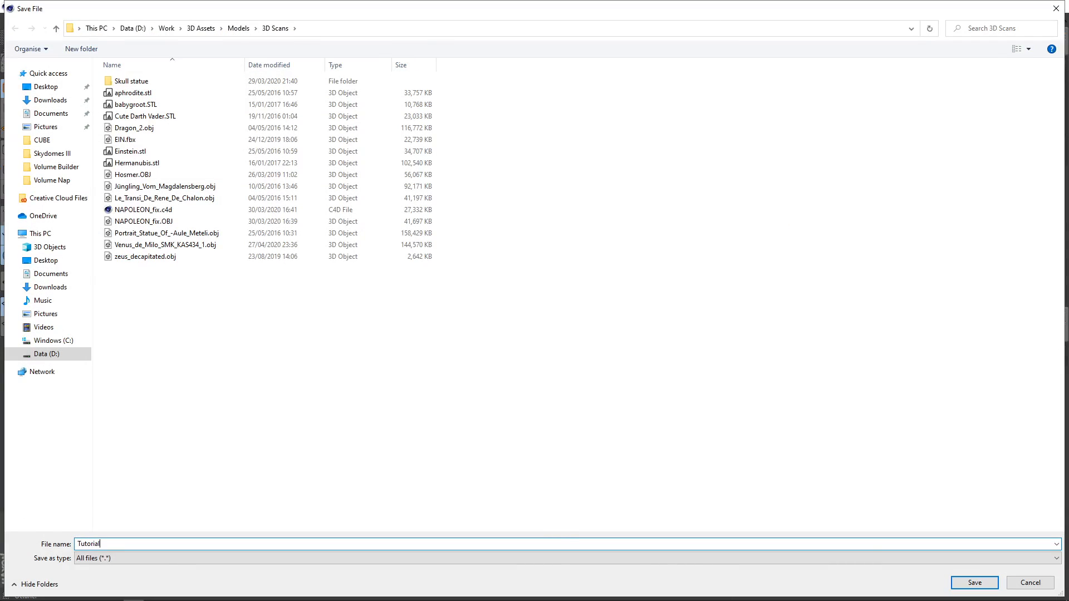
key("Return")
Lower the maximum value of the original OctaneLight's falloff map to about 0.11
left_click(878, 67)
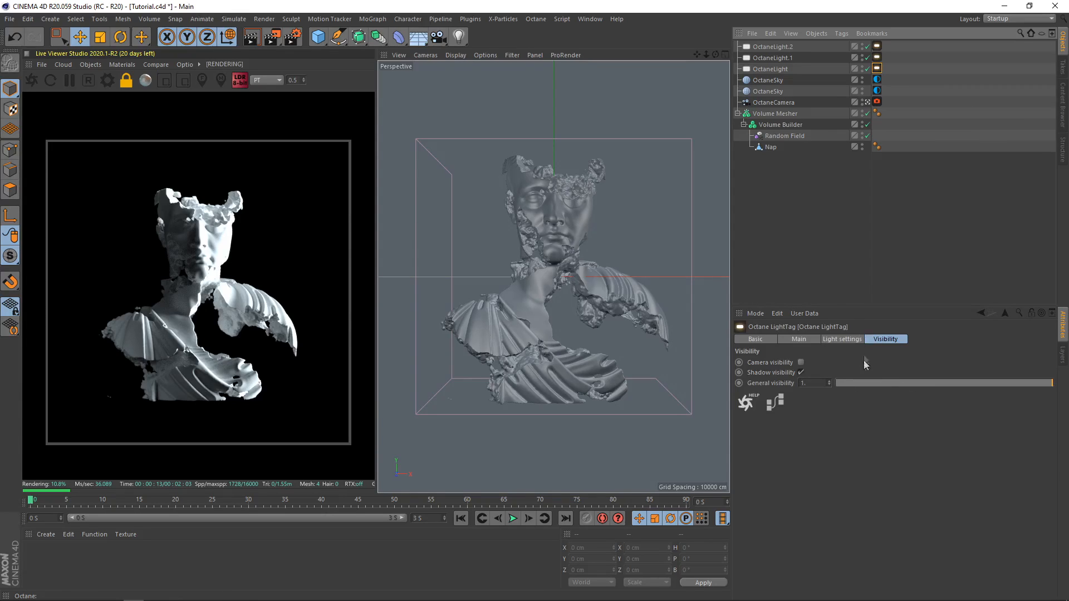
left_click(844, 339)
left_click(827, 419)
left_click_drag(971, 388, 865, 380)
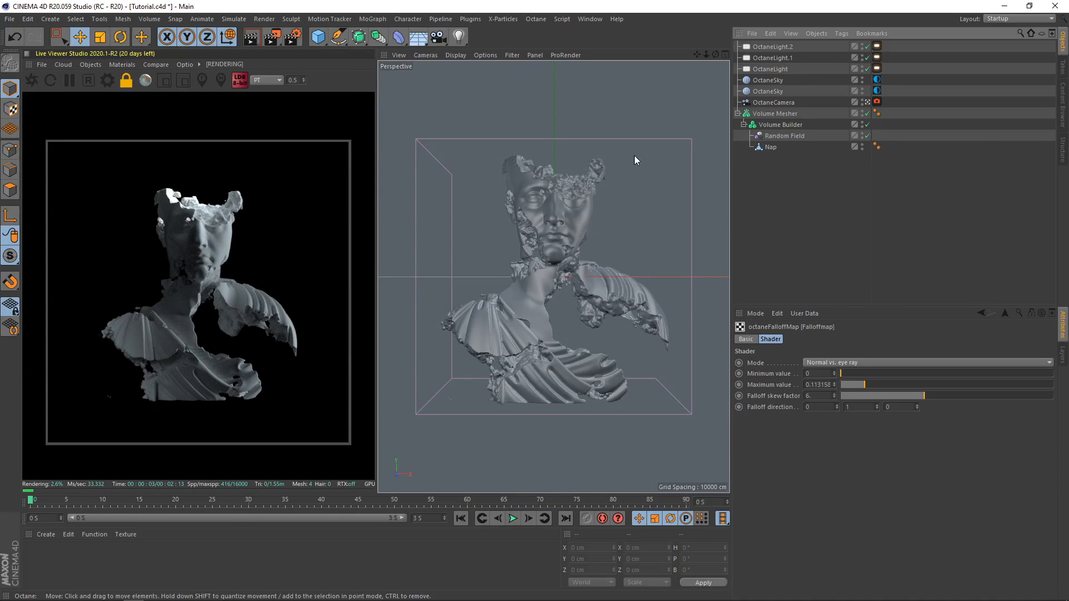
Add a cylinder with about 40 cm radius and 88 cm height, and lower it to about Y -16 cm
left_click(318, 36)
left_click(537, 56)
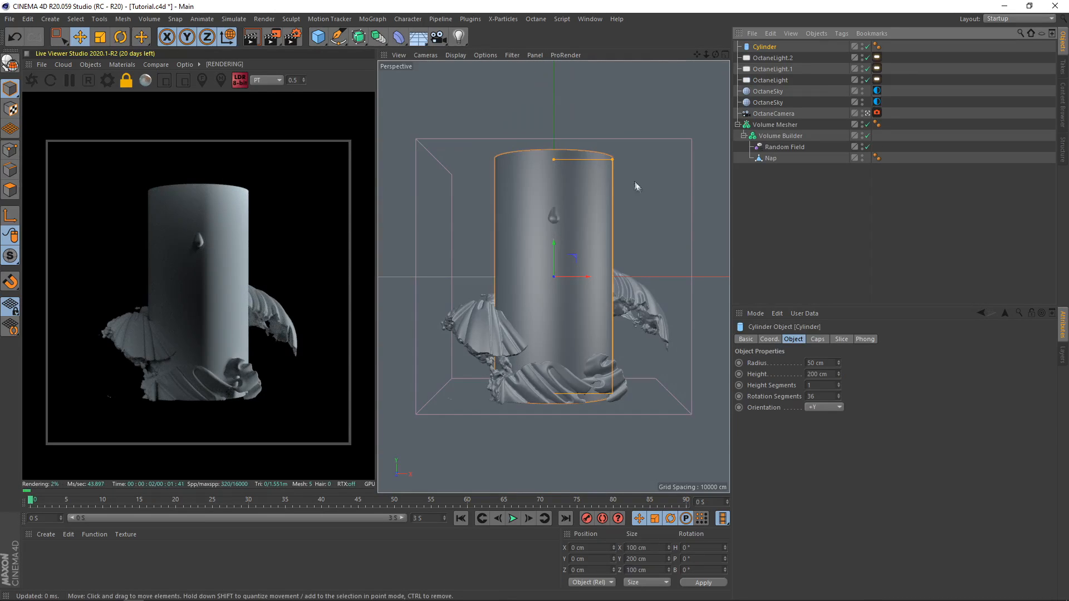
left_click_drag(611, 160, 553, 226)
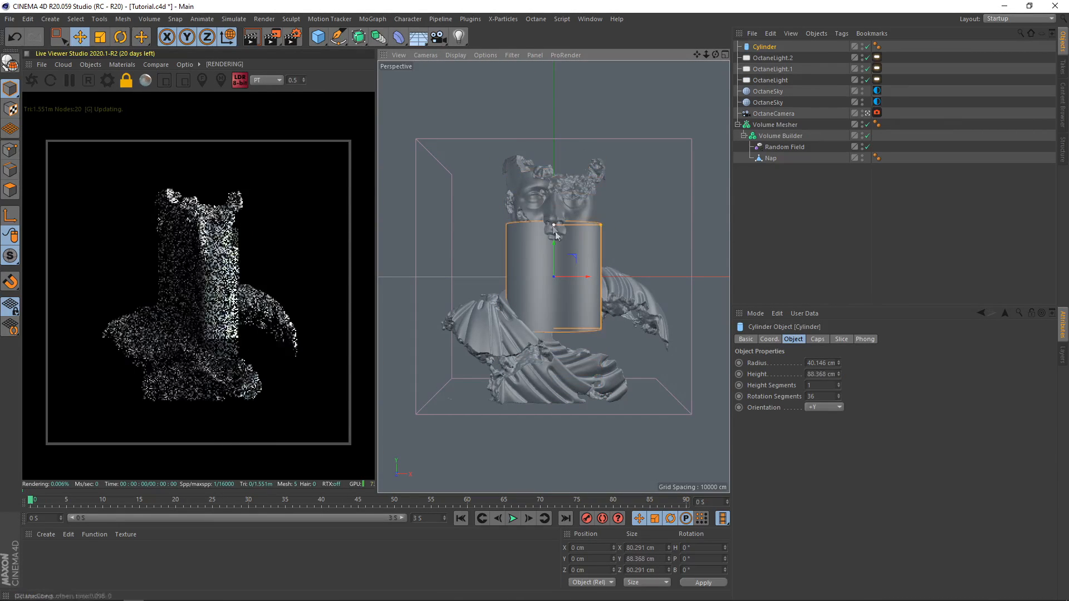
left_click_drag(554, 262, 555, 281)
Fillet the cylinder's caps with a 2 cm radius and lower the cylinder to about Y -50 cm
left_click(815, 339)
left_click(781, 387)
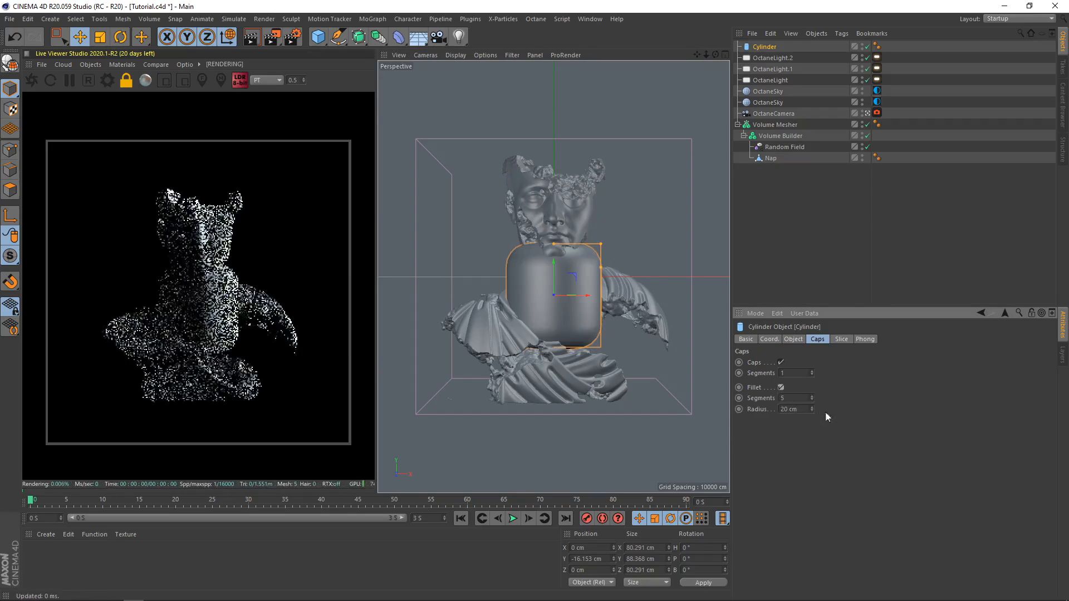
left_click_drag(812, 408, 812, 409)
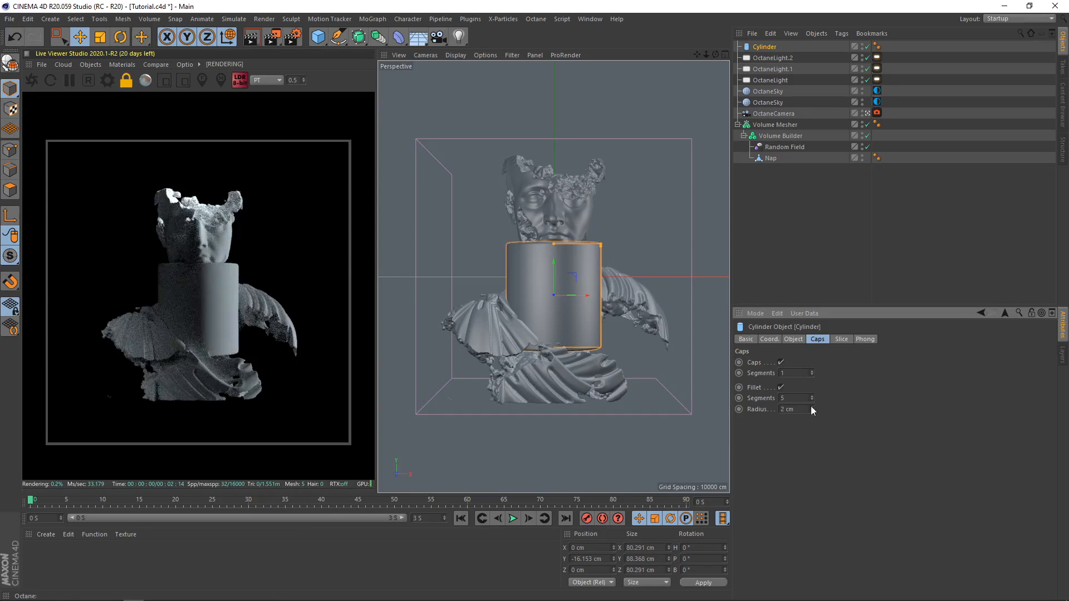
left_click_drag(549, 278, 549, 319)
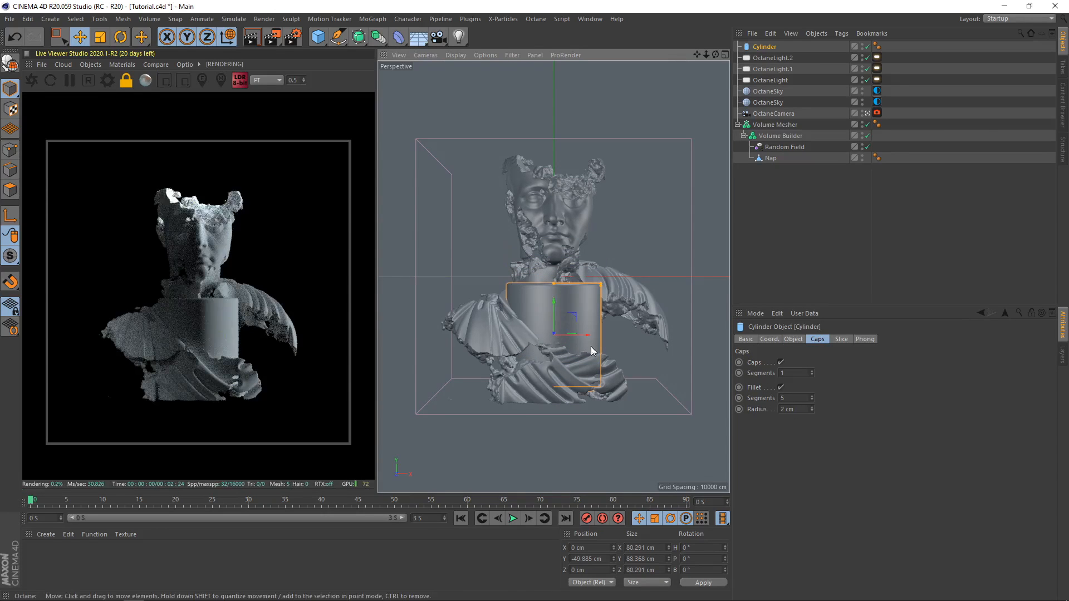
Resize the cylinder to about 27 cm radius and 107 cm height, and place it inside the torso at about Y -49, Z 29 cm
left_click(867, 114)
left_click_drag(557, 270, 384, 276, "alt")
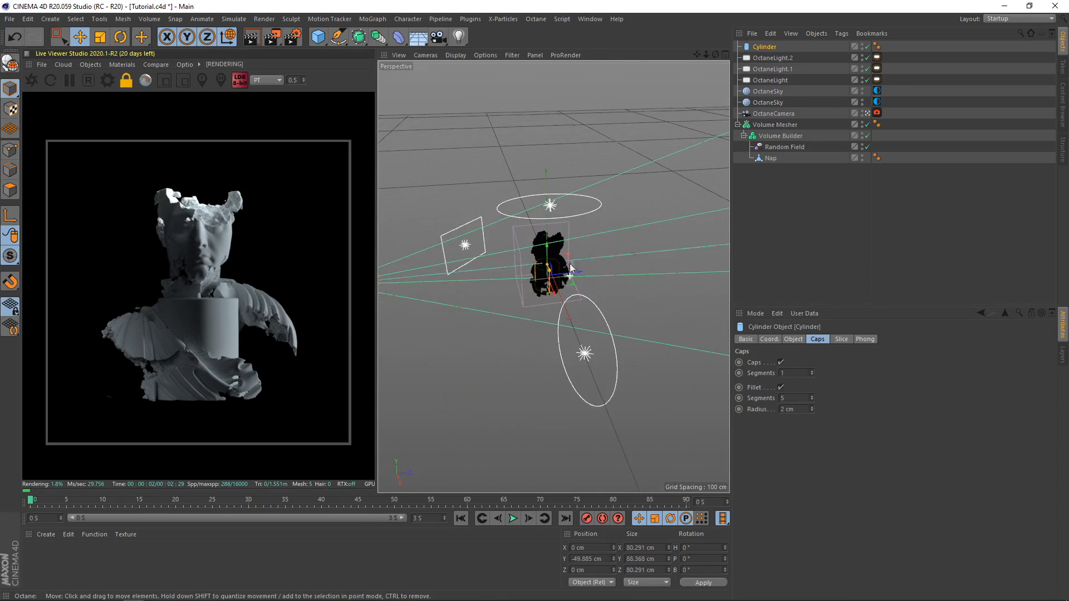
scroll(569, 268, "up", 6)
left_click_drag(532, 278, 560, 297, "alt")
left_click(794, 339)
left_click_drag(839, 375, 839, 370)
left_click_drag(490, 325, 588, 310, "alt")
mouse_move(522, 276)
left_mouse_down()
mouse_move(524, 287)
mouse_move(523, 274)
left_mouse_up()
Nest the cylinder in the Volume Builder and place it last in the builder's object list, below Nap
left_click_drag(763, 47, 770, 162)
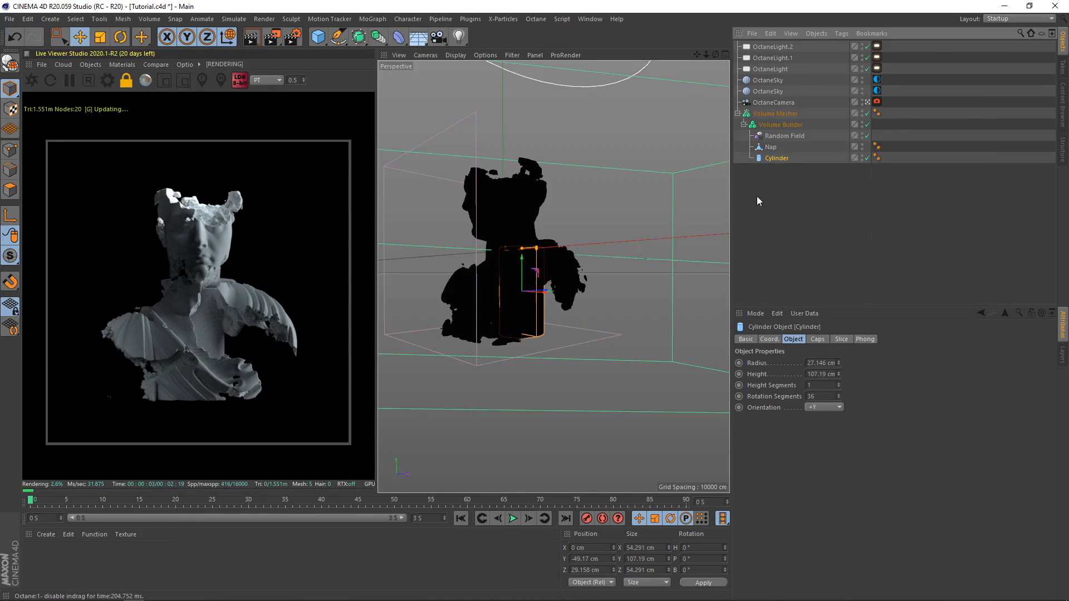
left_click(781, 125)
left_click_drag(783, 405, 776, 424)
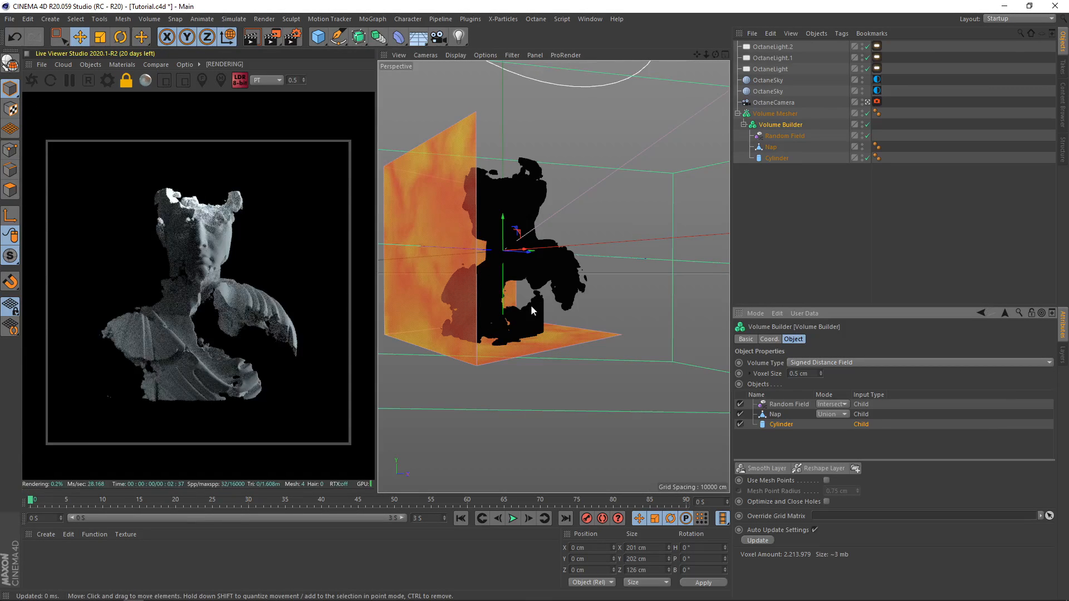
left_click_drag(503, 232, 503, 224)
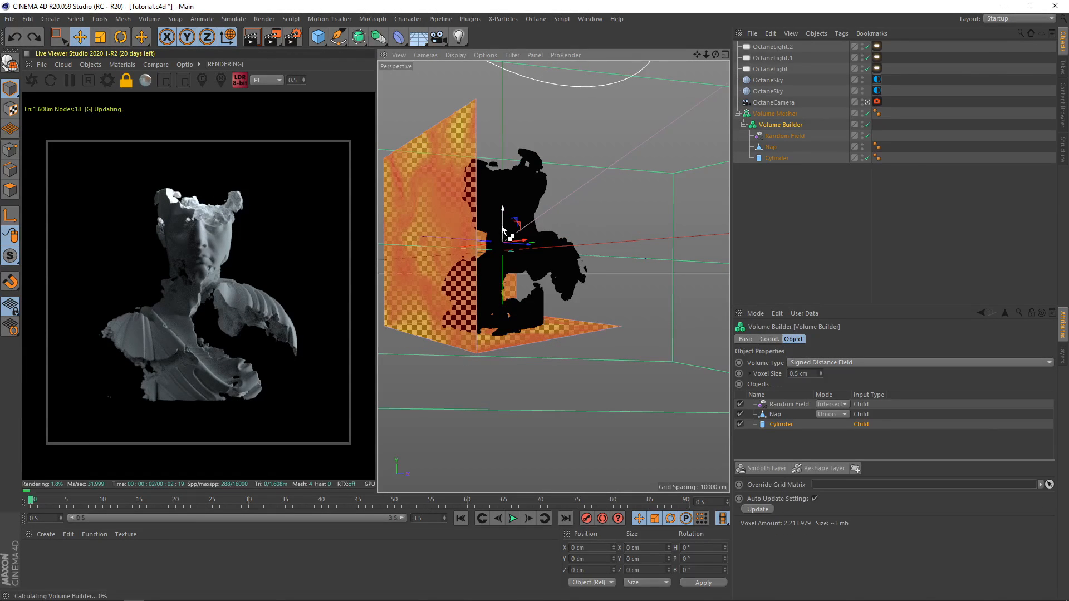
left_click(803, 236)
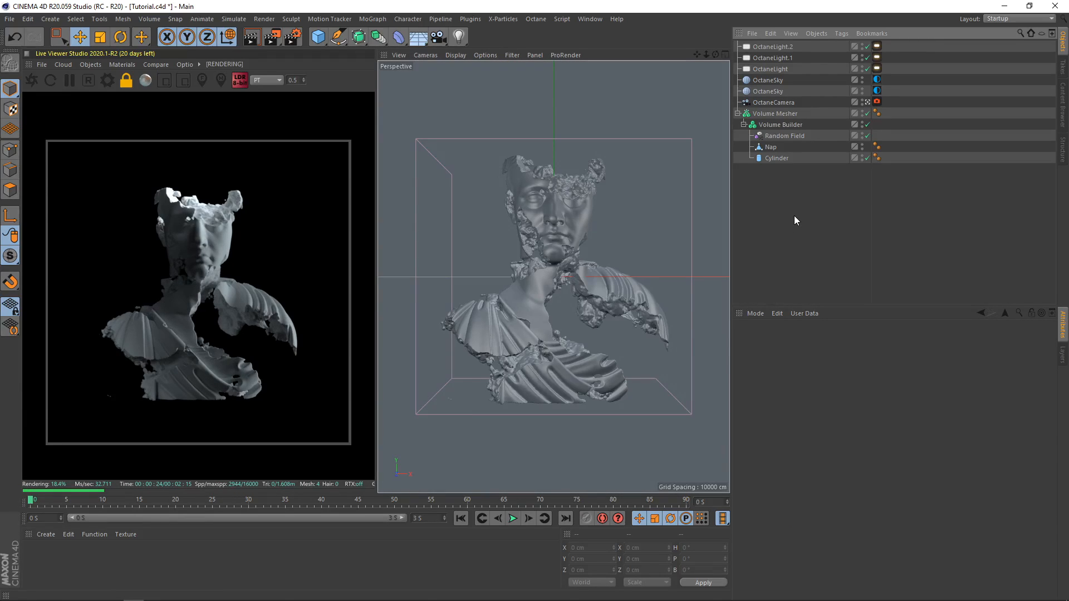
Create an Octane Specular material and apply it to the Volume Mesher
left_click(122, 65)
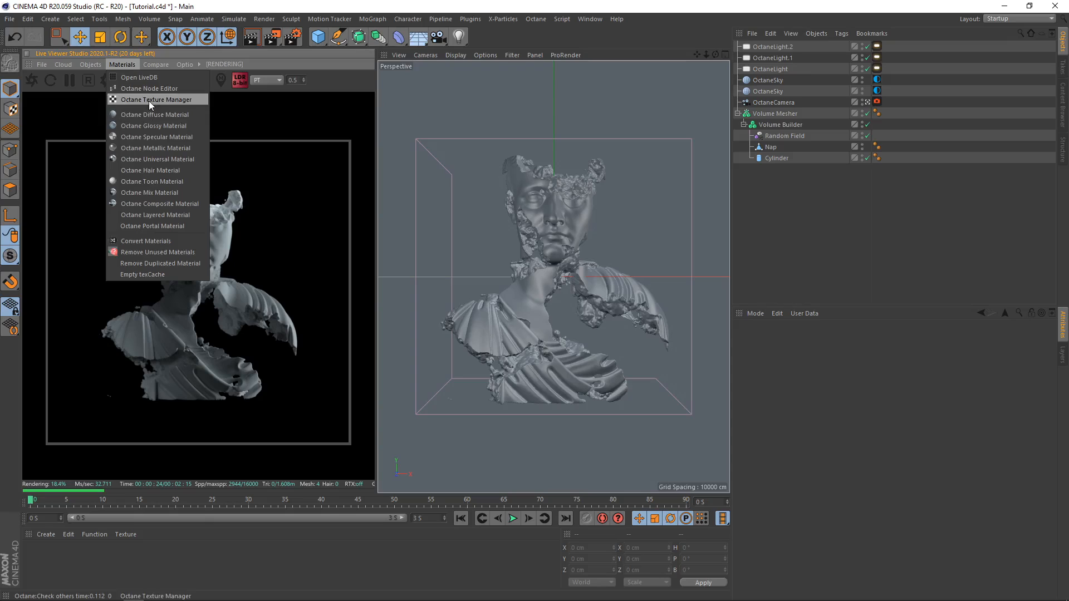
left_click(164, 136)
left_click_drag(35, 555, 767, 119)
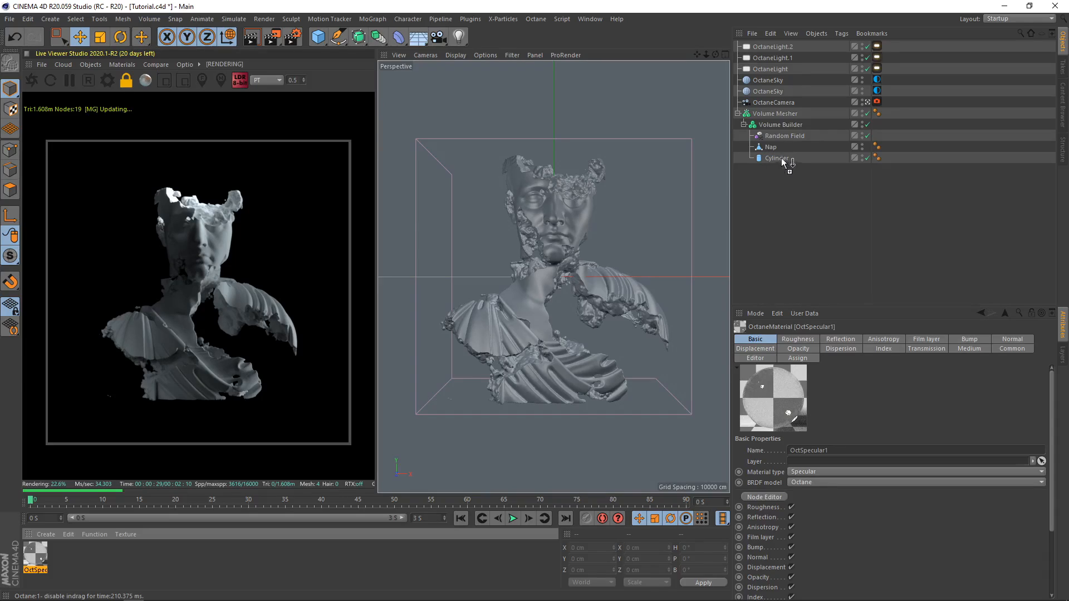
left_click_drag(780, 159, 779, 158)
left_click_drag(786, 114, 784, 115)
Open the specular material in the Octane Node Editor, placed beside the live render with its node in view
left_click(122, 64)
left_click(144, 86)
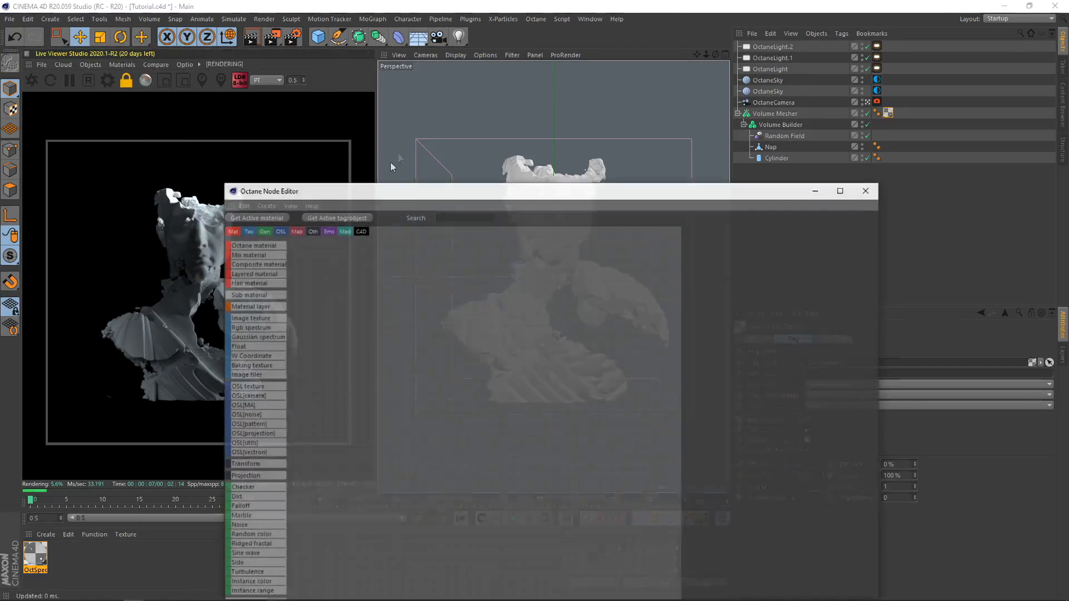
left_click_drag(406, 190, 488, 98)
left_click_drag(306, 91, 380, 85)
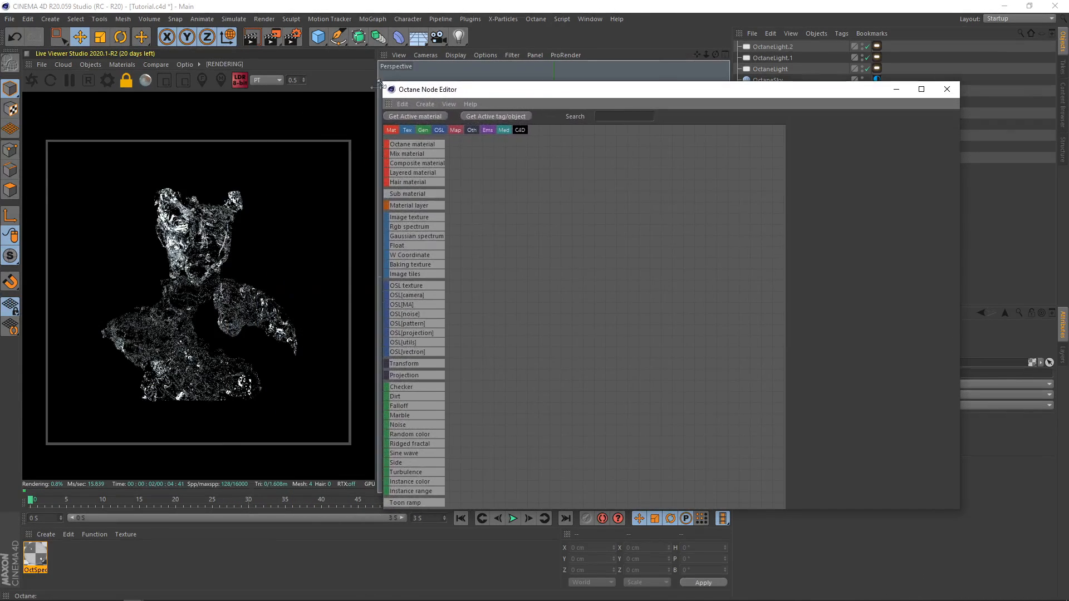
left_click(36, 554)
left_click_drag(524, 274, 602, 262)
middle_click_drag(506, 266, 540, 263)
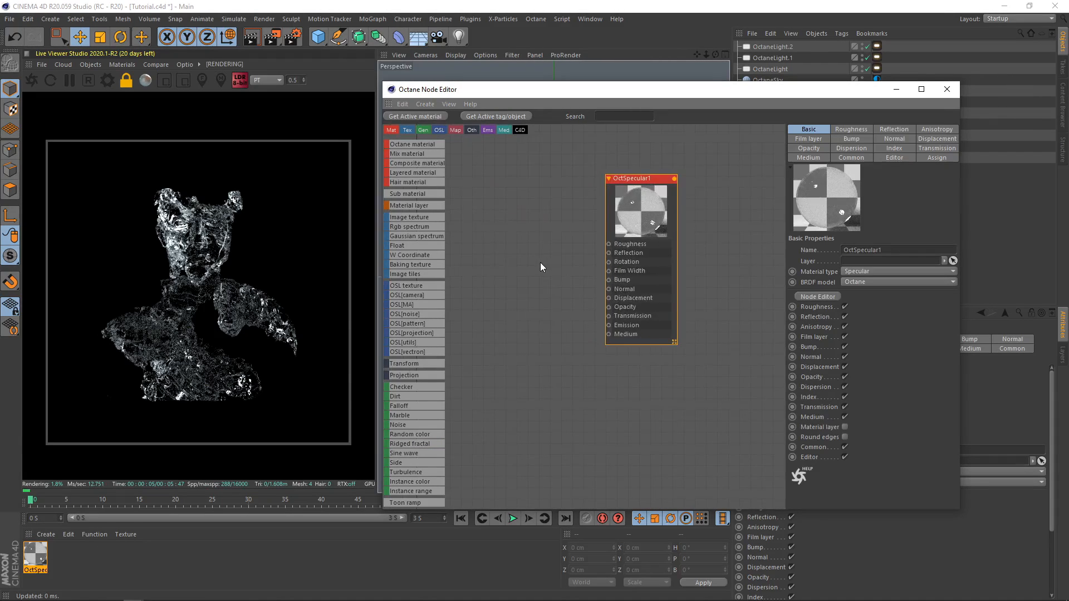
Set the specular material's index to 1.52
left_click(894, 148)
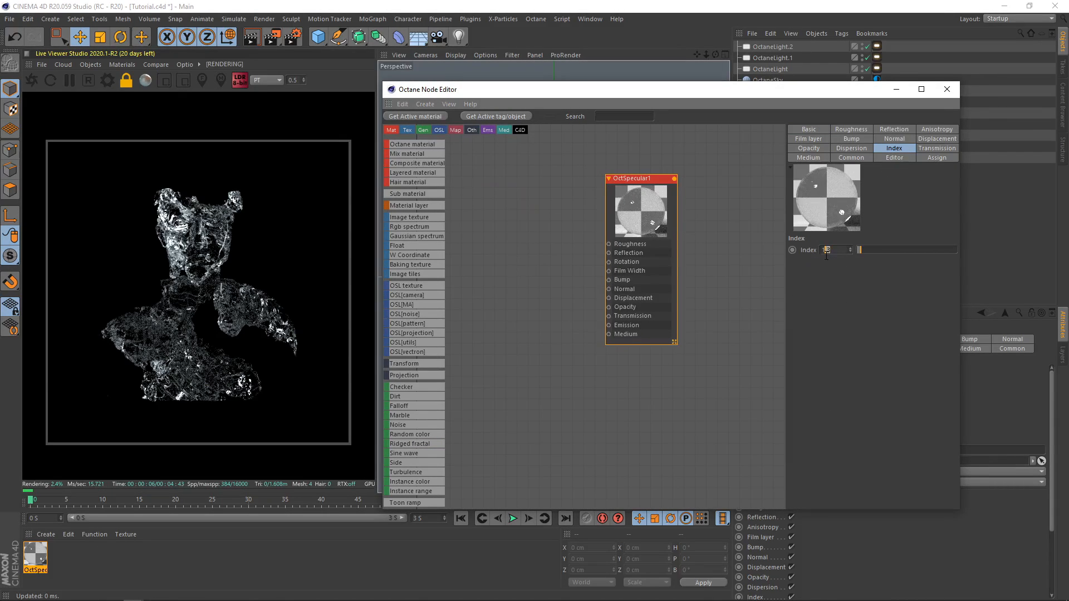
type("52")
key("Return")
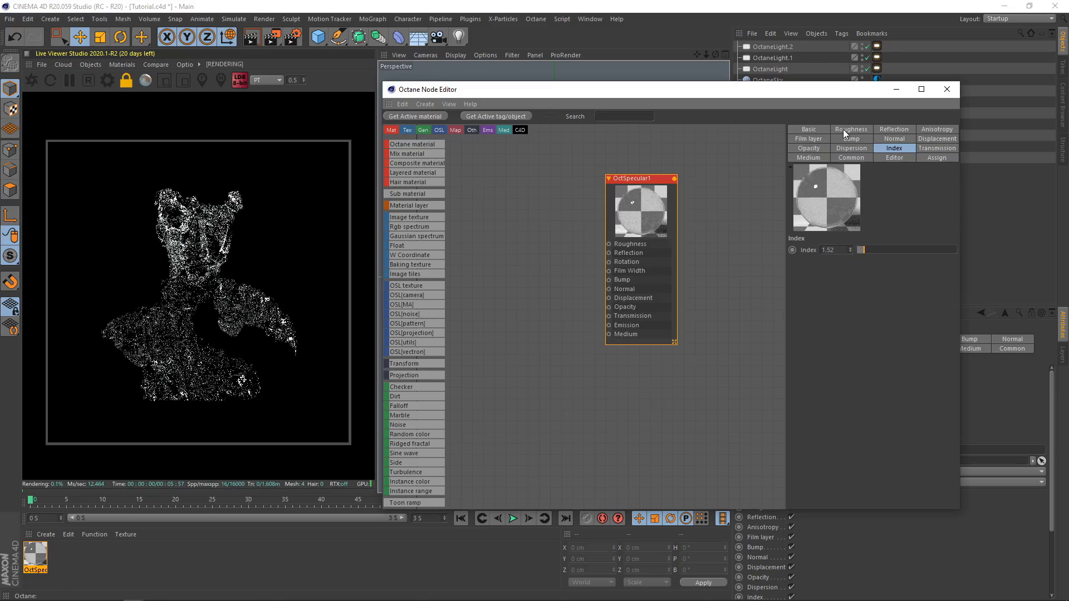
Enable fake shadows on the specular material and raise its roughness float to about 0.55
left_click_drag(790, 160, 717, 158)
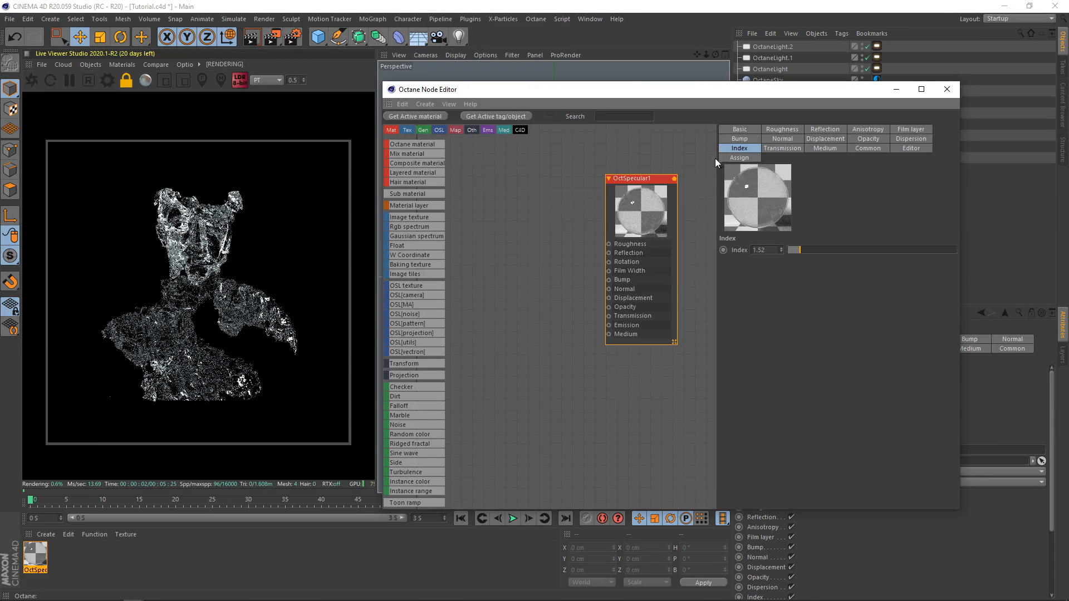
left_click(864, 149)
left_click(802, 260)
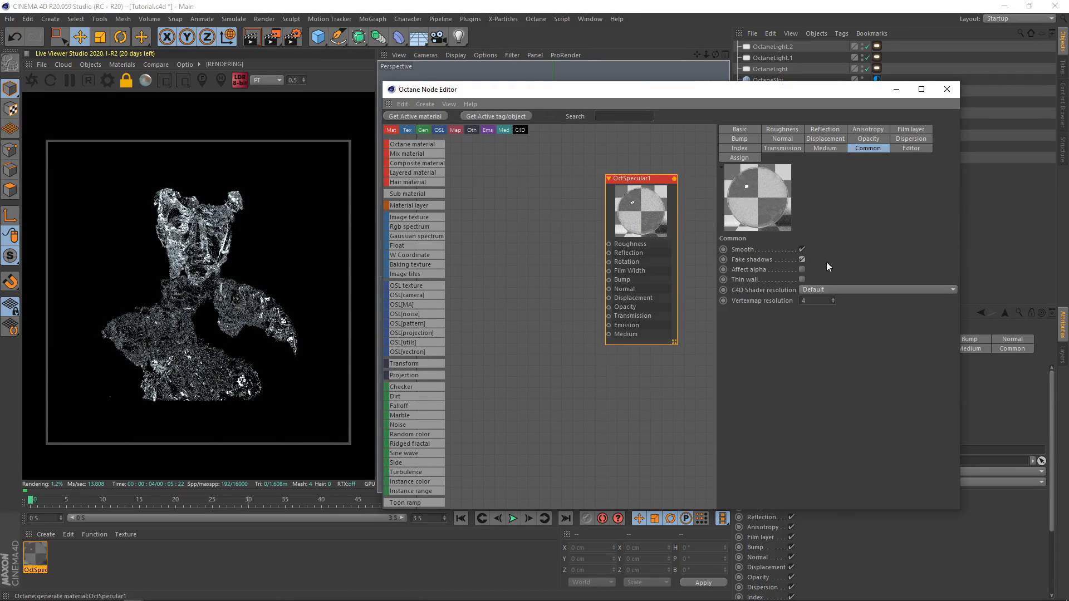
left_click(768, 131)
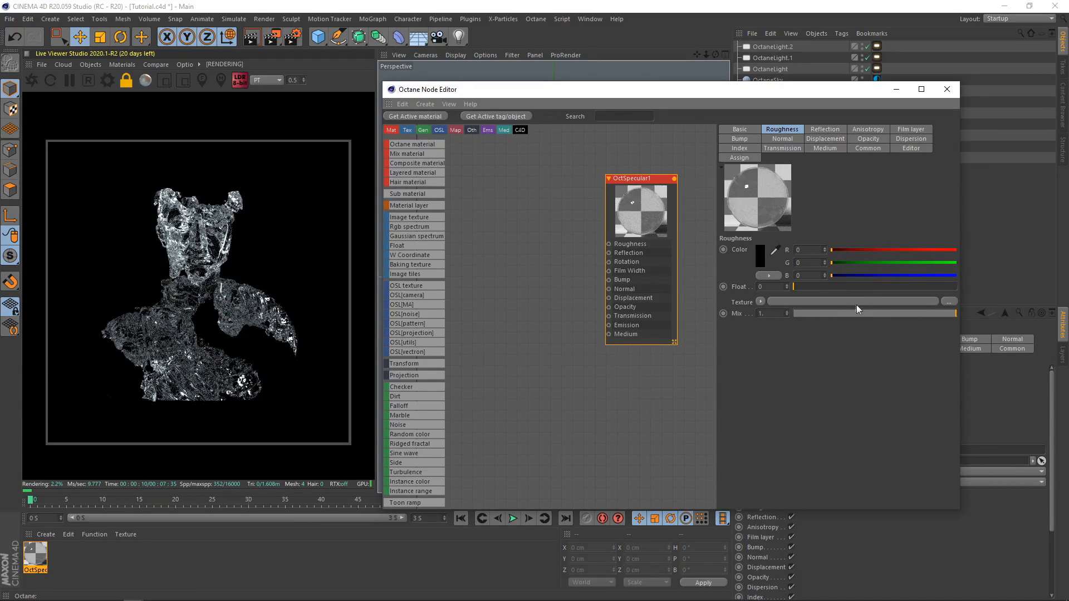
left_click_drag(857, 288, 885, 287)
Add a Scattering Medium node and connect it to the specular material's Medium input
scroll(417, 358, "down", 5)
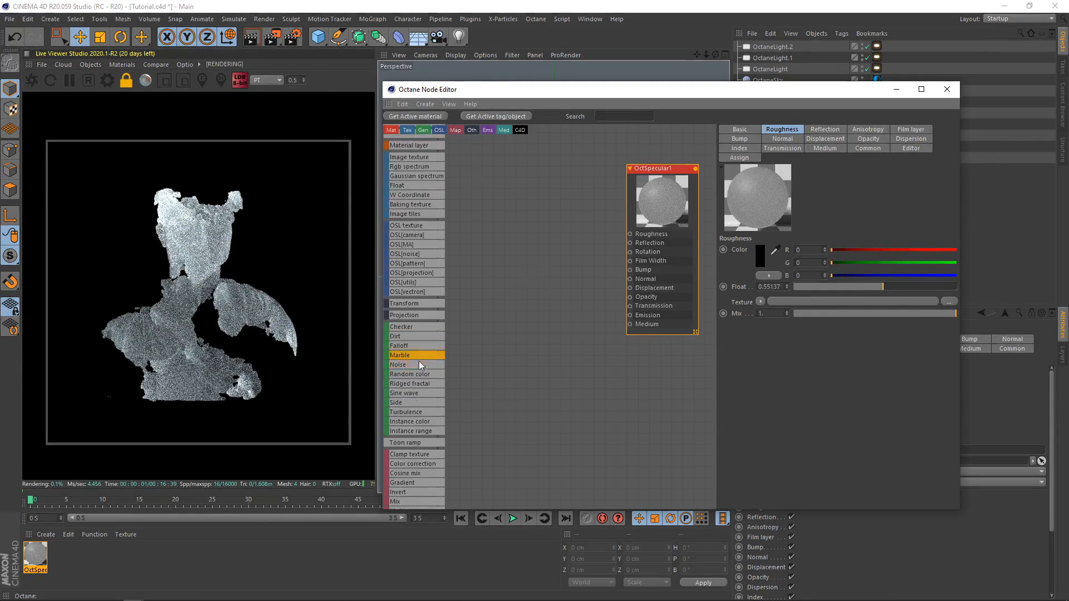
scroll(415, 486, "down", 1)
left_click_drag(416, 482, 631, 330)
Connect one RGB spectrum node to the medium's Scattering input and a second one to its Absorption input
scroll(434, 266, "up", 6)
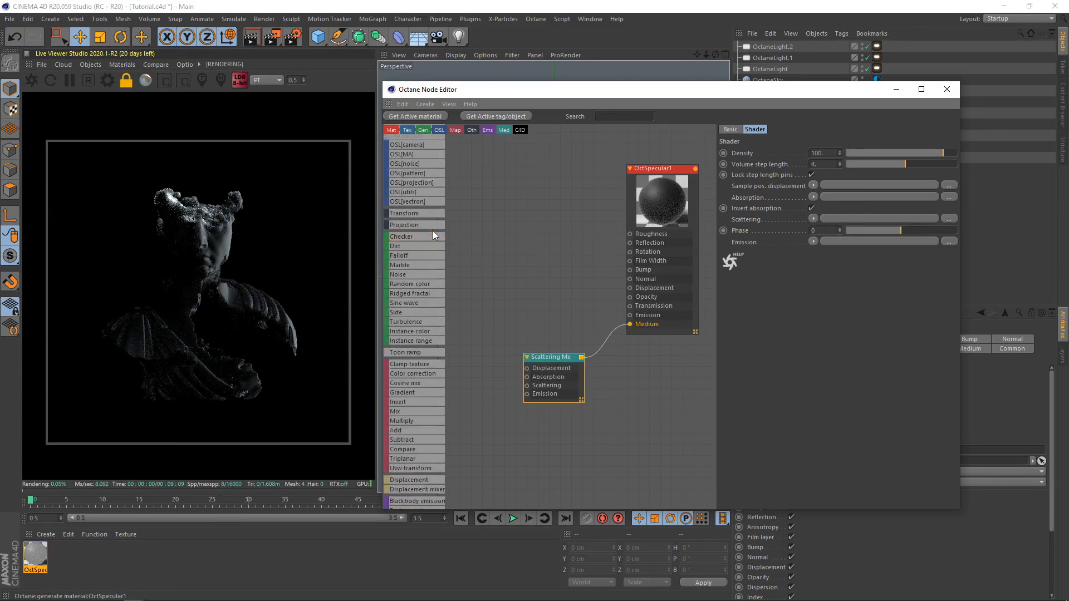
left_click_drag(415, 227, 527, 386)
left_click_drag(474, 409, 476, 402)
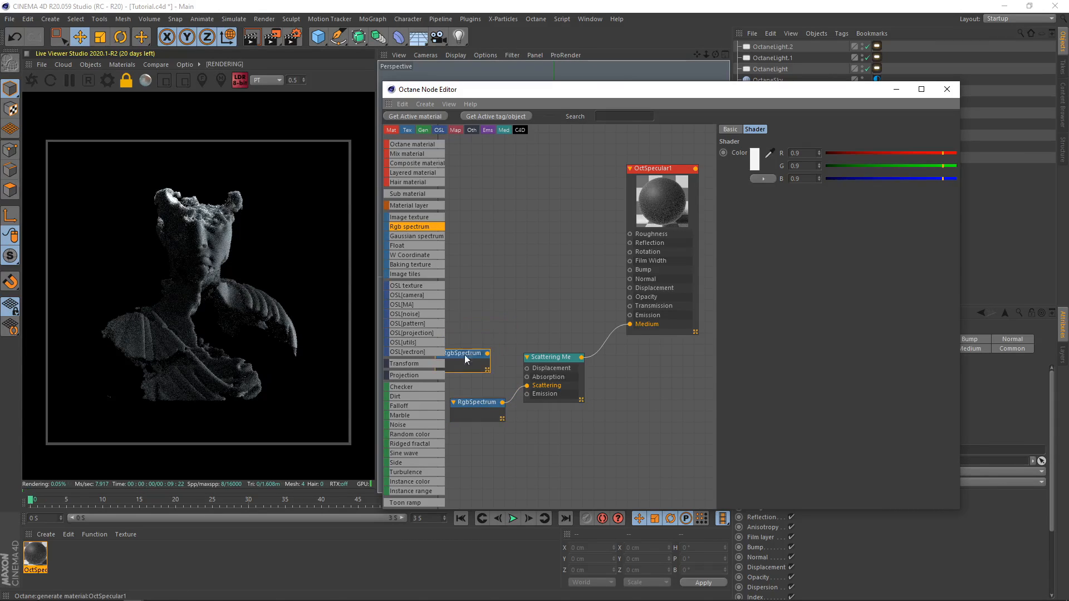
left_click_drag(530, 380, 528, 378)
Color the scattering RGB spectrum light orange with hue 41°, saturation 64% and value about 95%
left_click(475, 410)
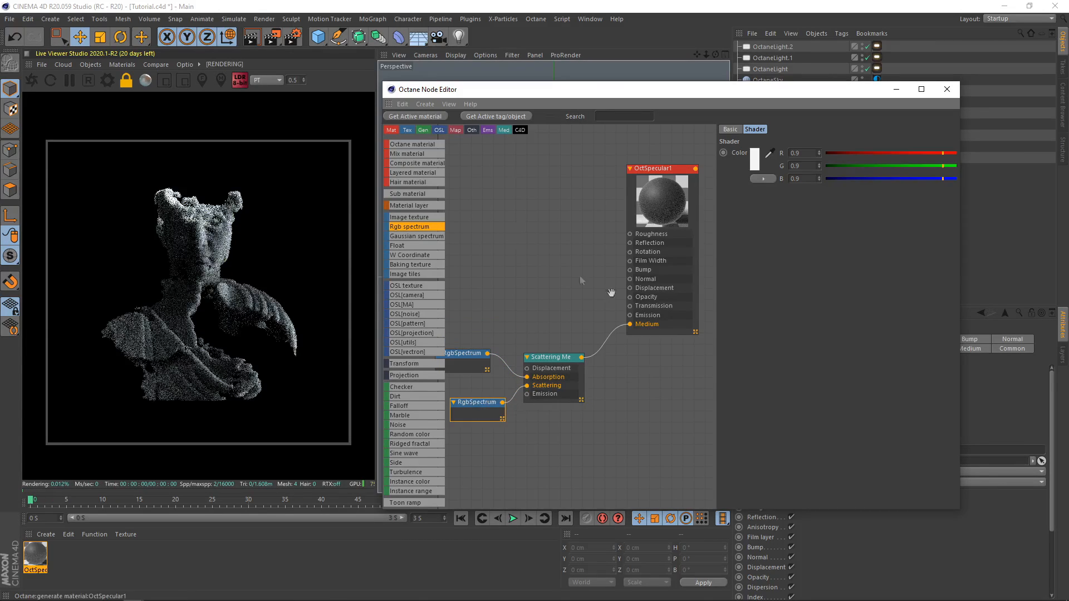
left_click(758, 159)
left_click_drag(723, 156, 789, 171)
left_click_drag(699, 158, 712, 161)
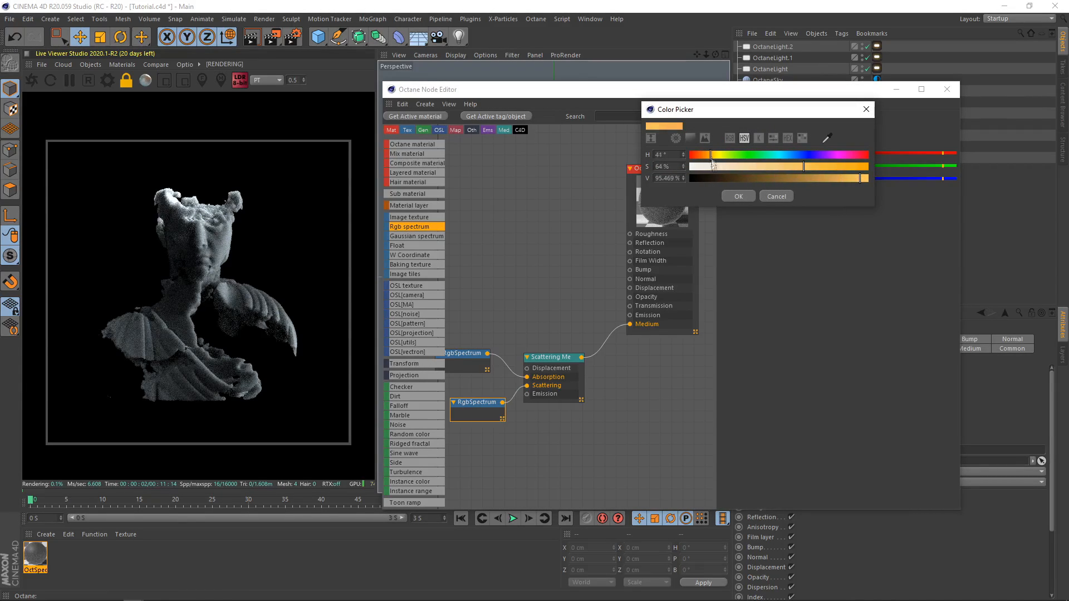
left_click(739, 196)
Color the absorption RGB spectrum a saturated orange, about R 0.9, G 0.28, B 0.014
left_click(466, 353)
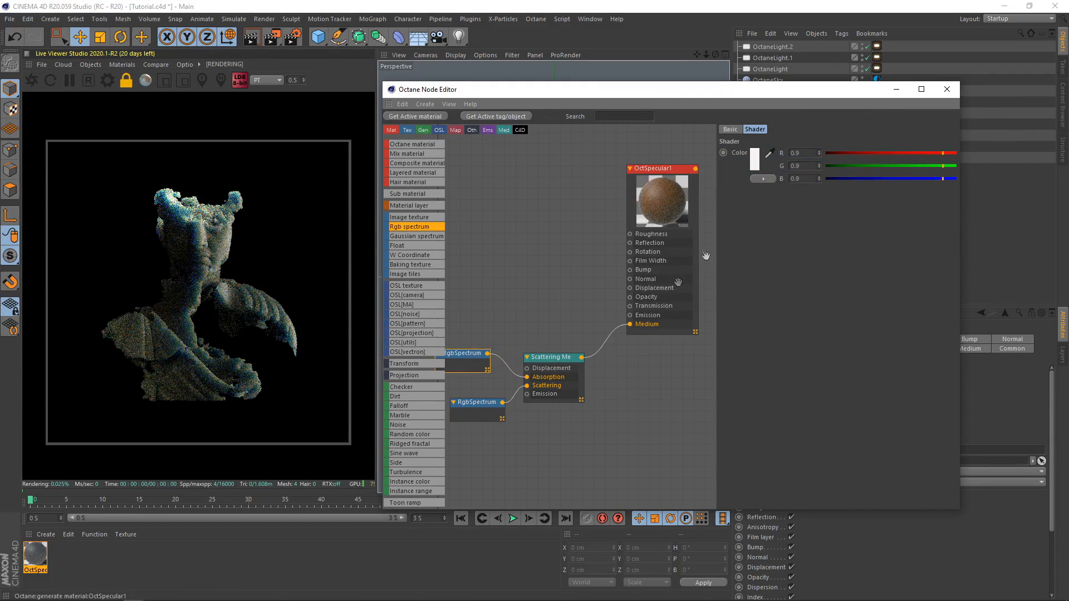
left_click(755, 160)
left_click(692, 156)
left_click(832, 168)
left_click_drag(699, 156, 693, 156)
left_click(720, 197)
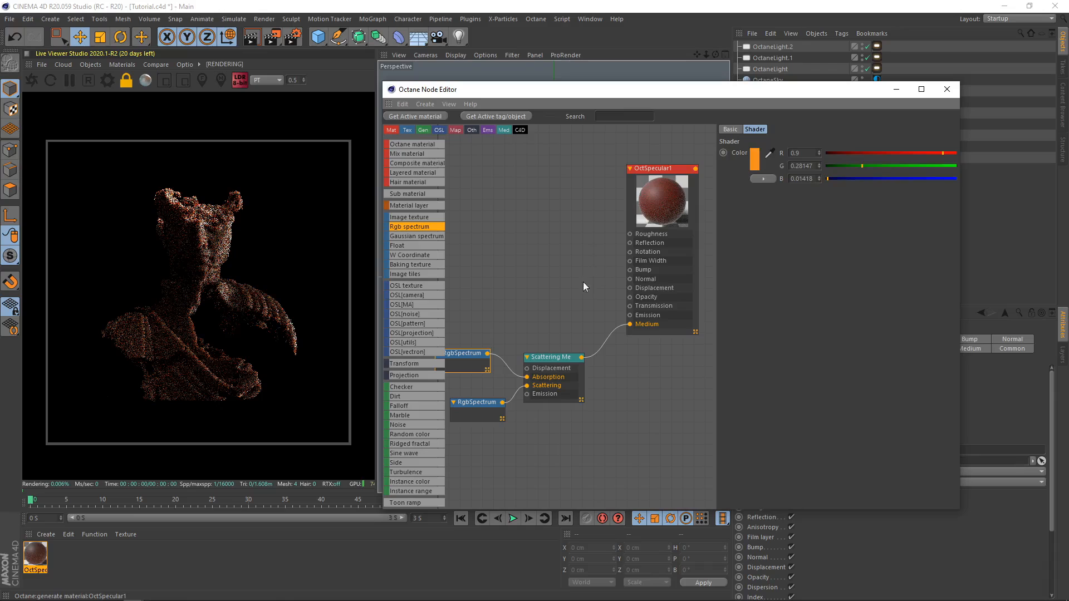
Shift the scattering RGB spectrum's hue to 45°
left_click(483, 411)
left_click(754, 161)
left_click(708, 157)
left_click(728, 199)
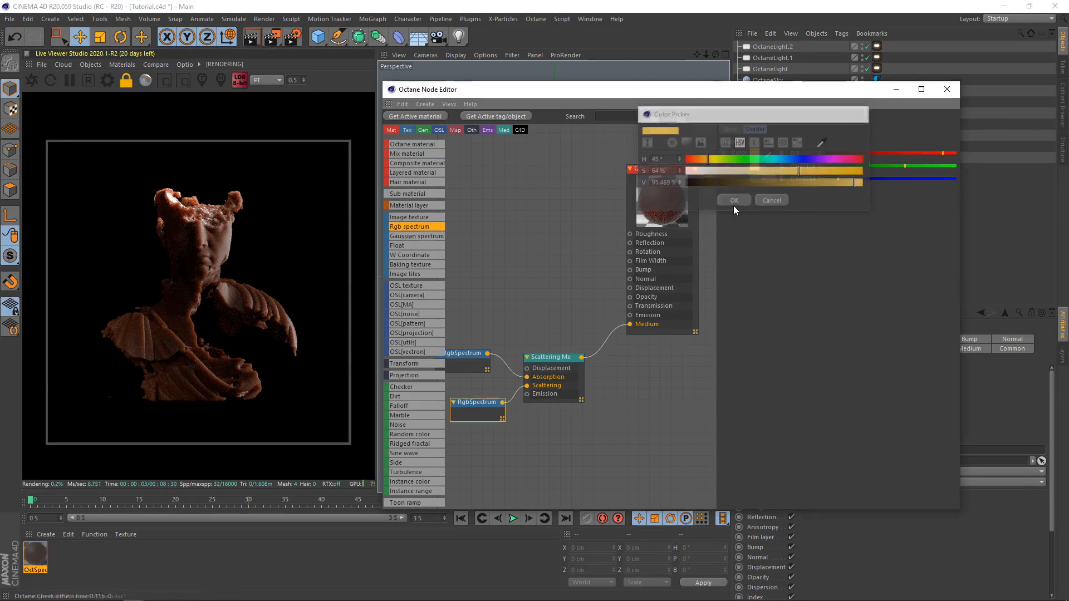
Shift the absorption RGB spectrum toward yellow-orange, about R 0.9, G 0.54, B 0.014
left_click(482, 350)
left_click(754, 161)
left_click(711, 158)
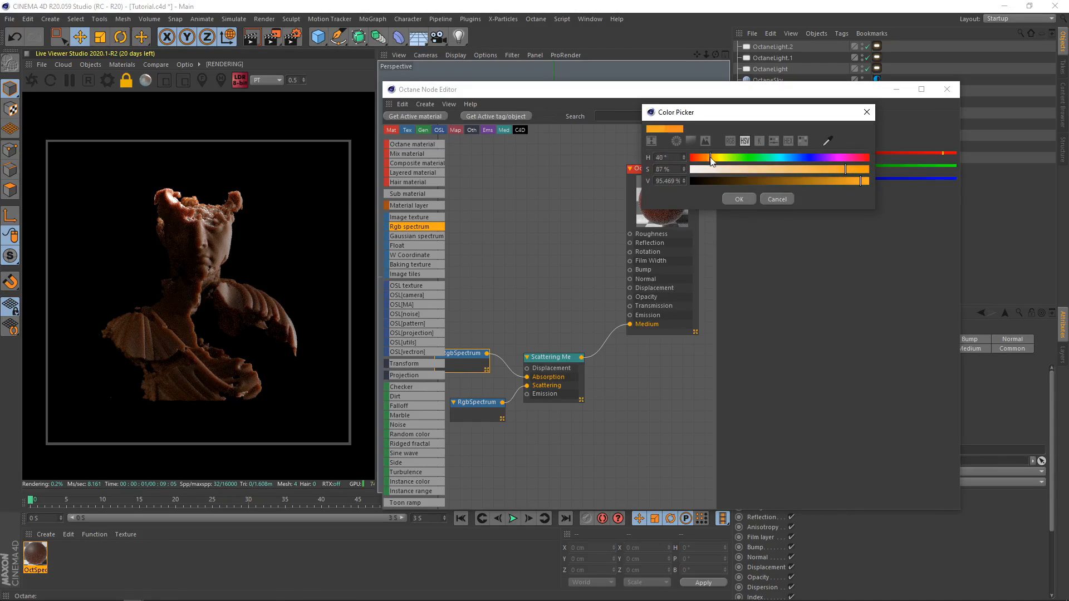
left_click(739, 200)
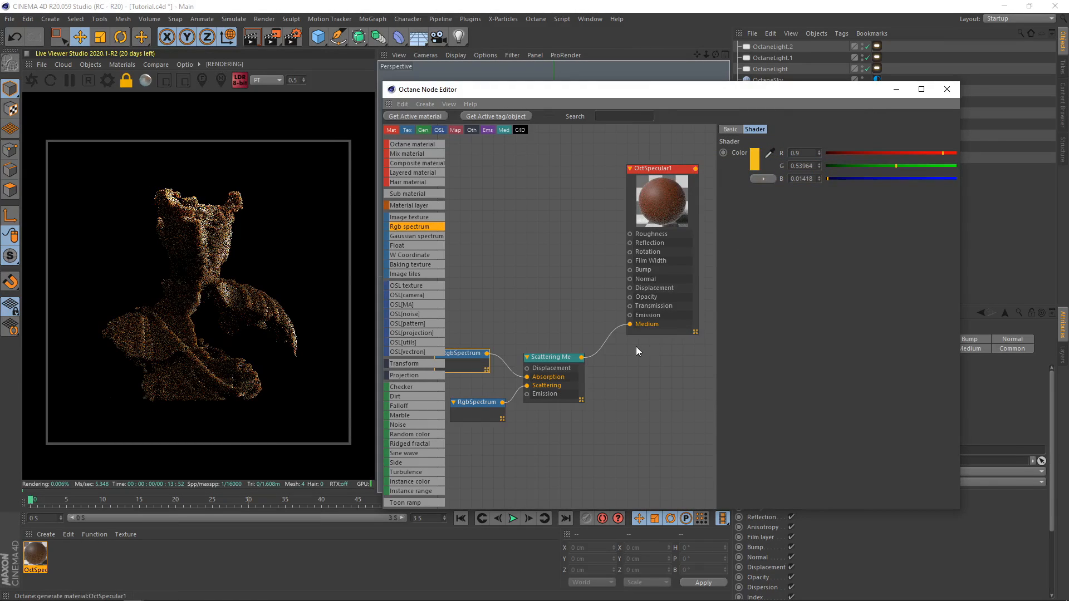
Lower the Scattering Medium's density to about 33.5
left_click(540, 363)
left_click(936, 155)
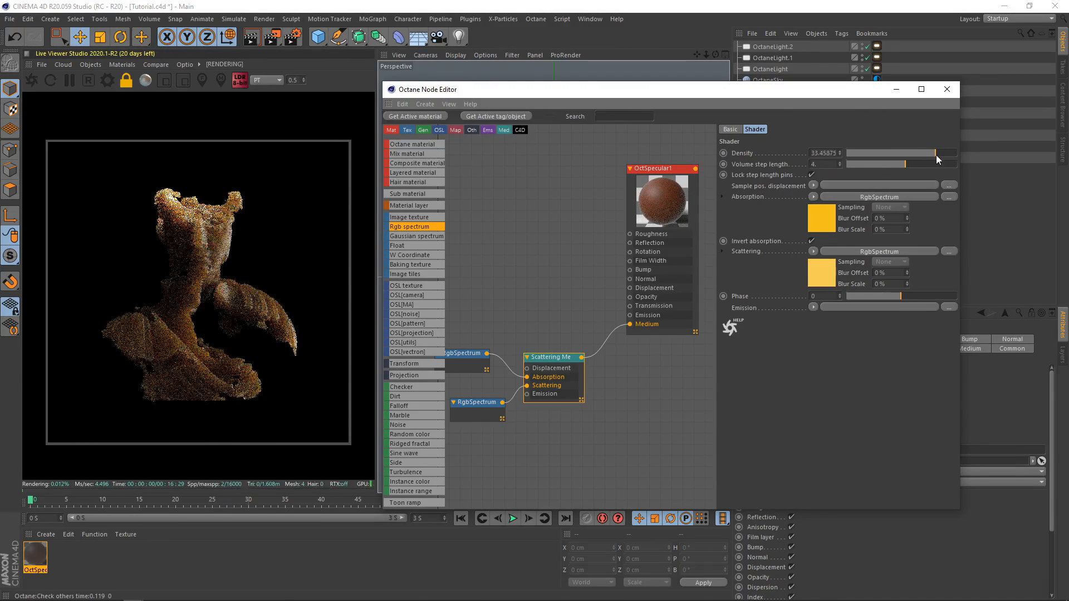
Lower the Scattering Medium's density to about 24.4 and set the OctSpecular1 material's roughness to about 0.33
left_click_drag(937, 154, 926, 153)
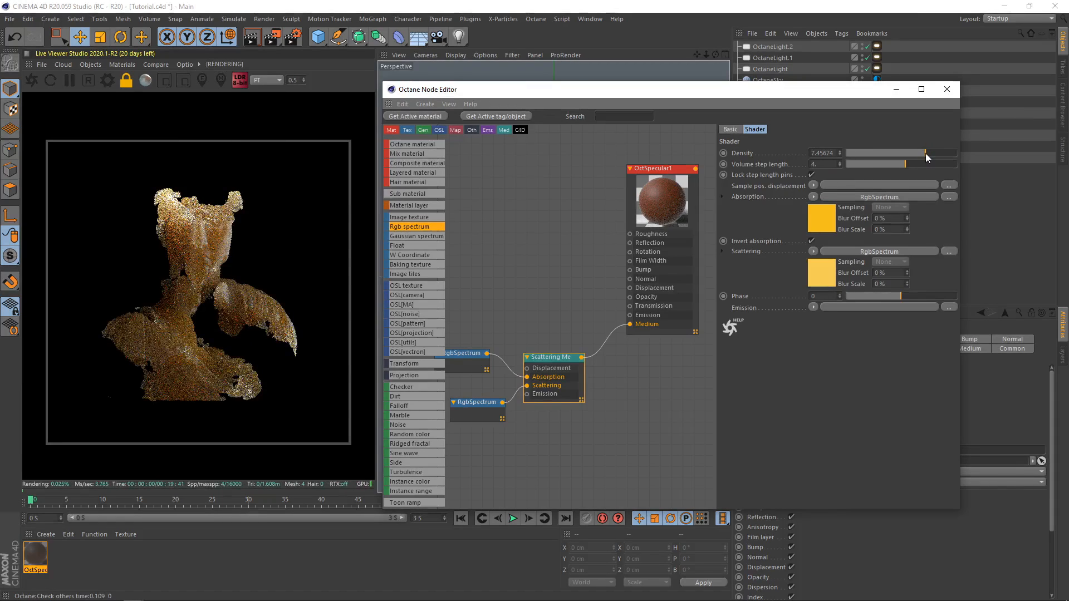
left_click_drag(926, 153, 934, 155)
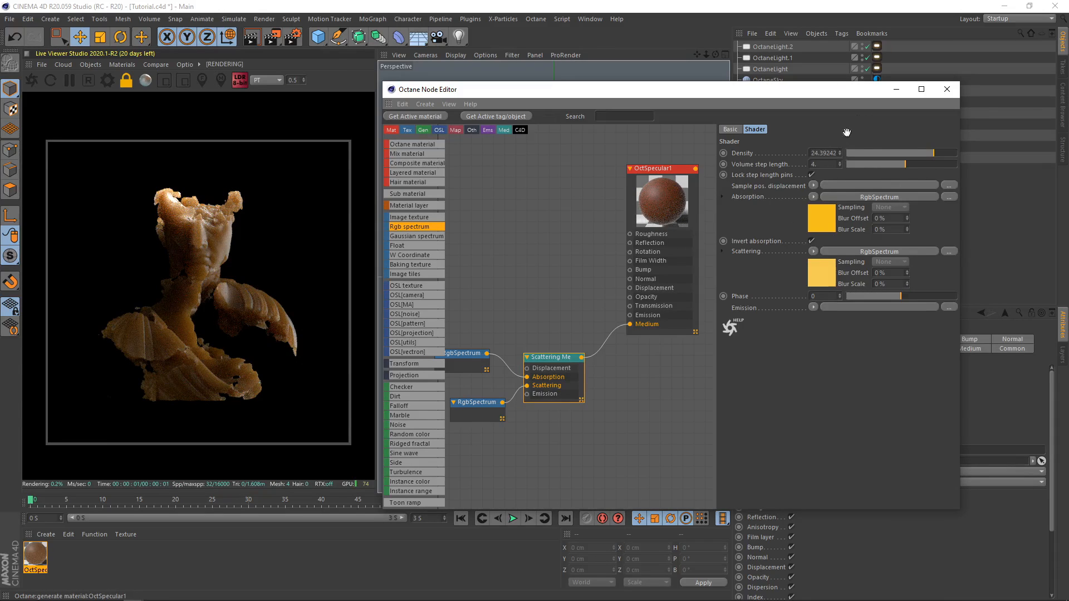
left_click(641, 206)
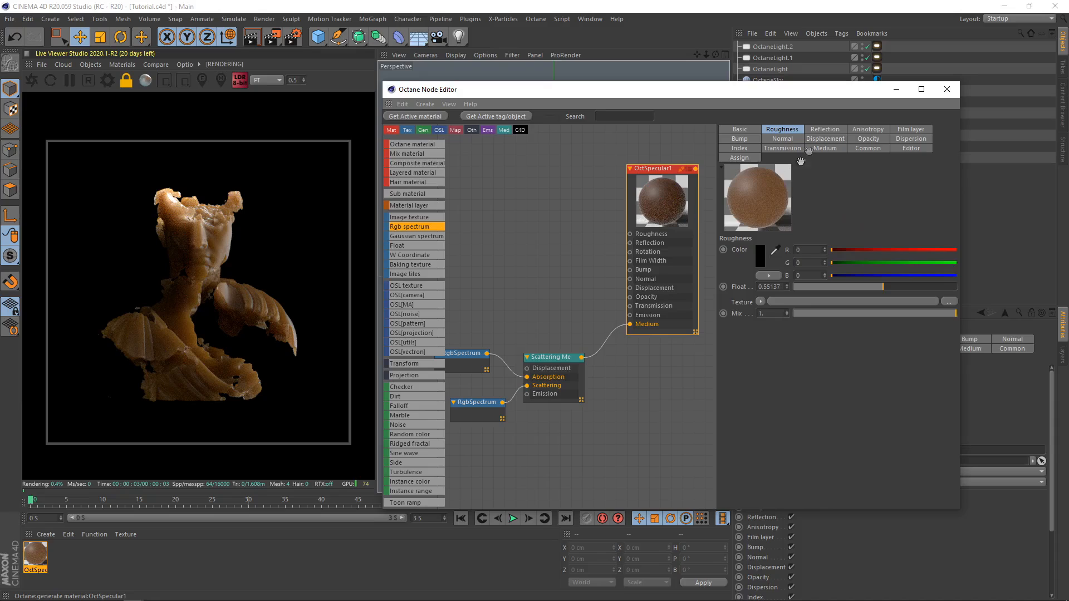
left_click(796, 287)
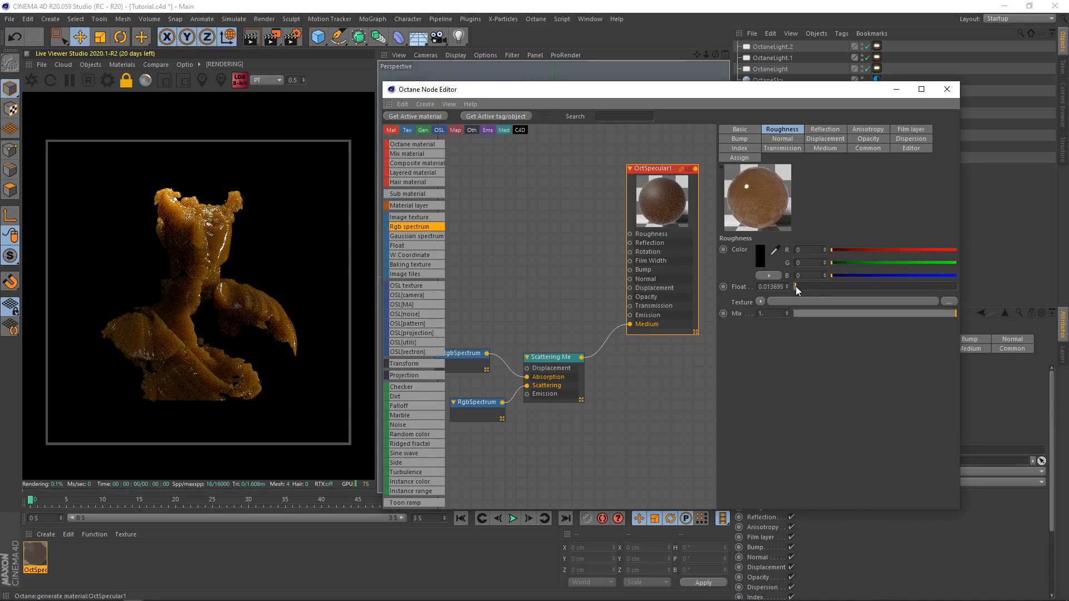
left_click(955, 286)
left_click(847, 287)
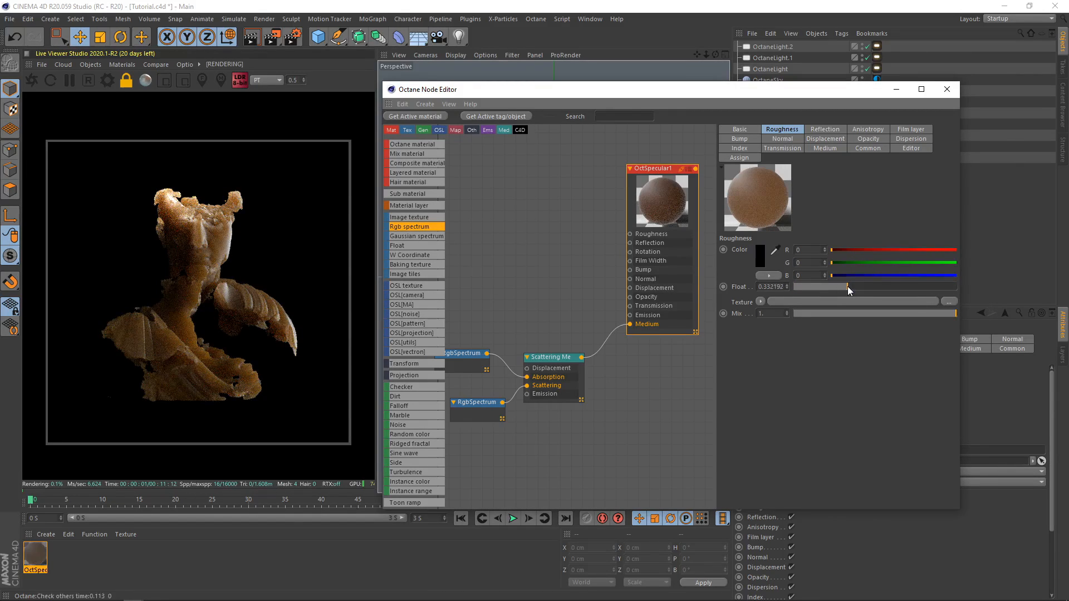
Shift the scattering RGB spectrum's hue to 42°
left_click(478, 408)
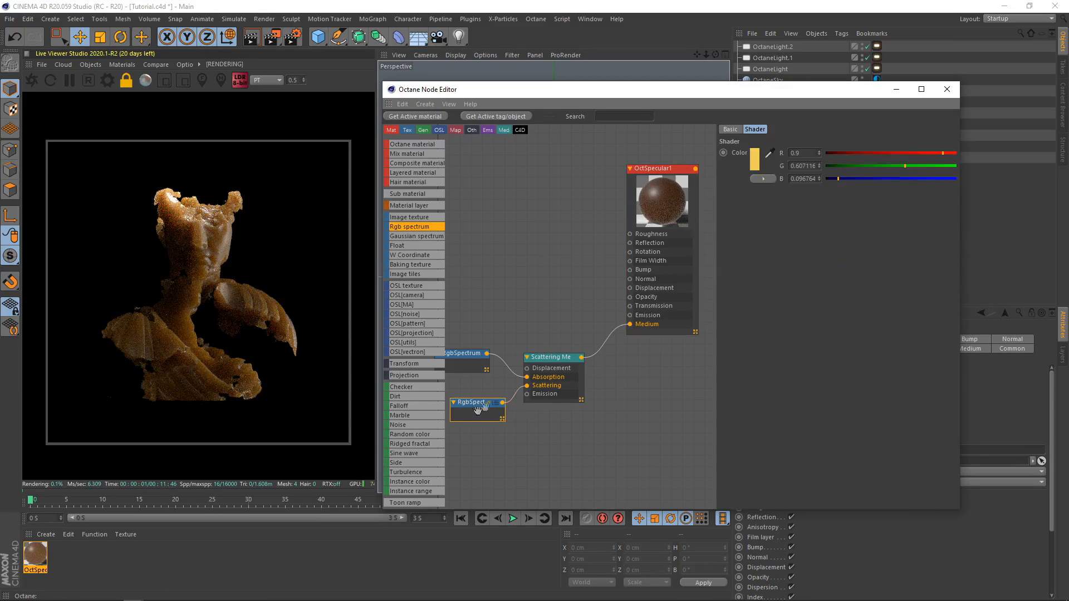
left_click(753, 163)
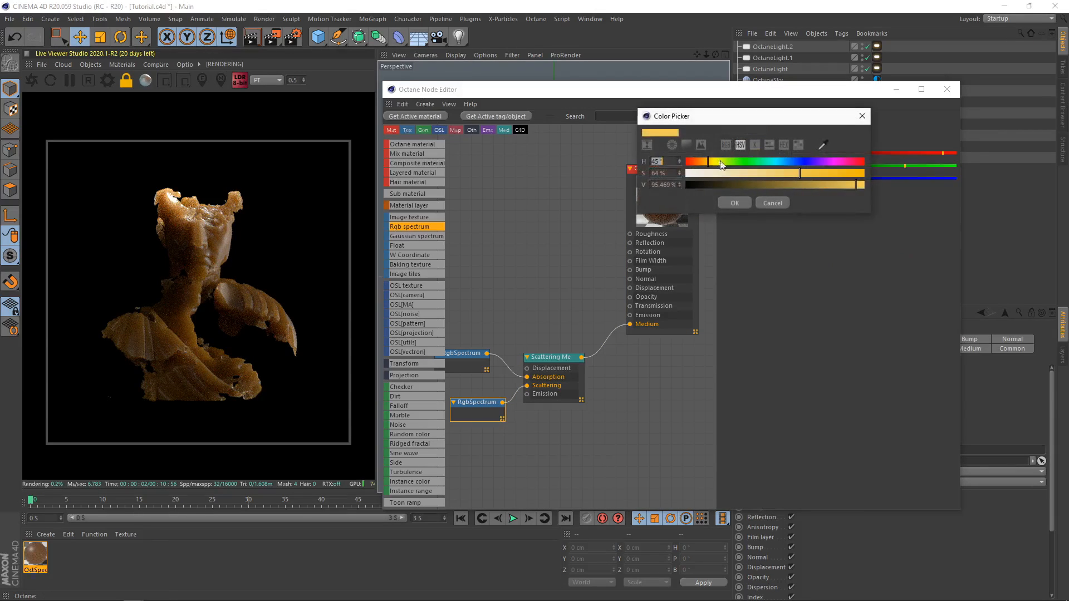
left_click(733, 202)
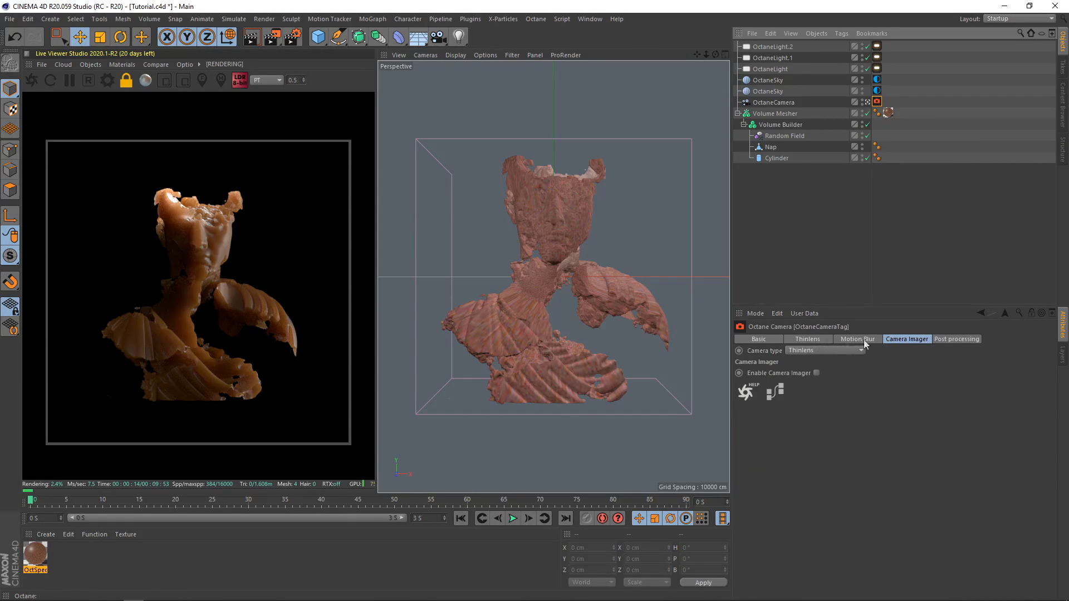
Enable the Octane camera's imager with the Teigen 28.CUBE LUT at about 0.5 strength and a saturation of 1.28
left_click(817, 373)
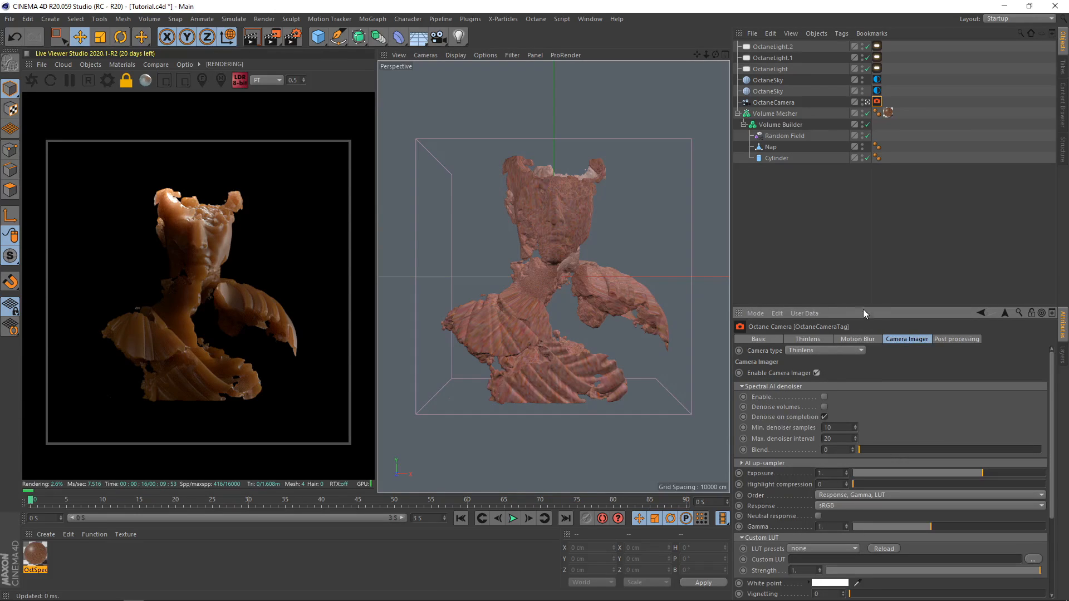
left_click_drag(861, 305, 861, 244)
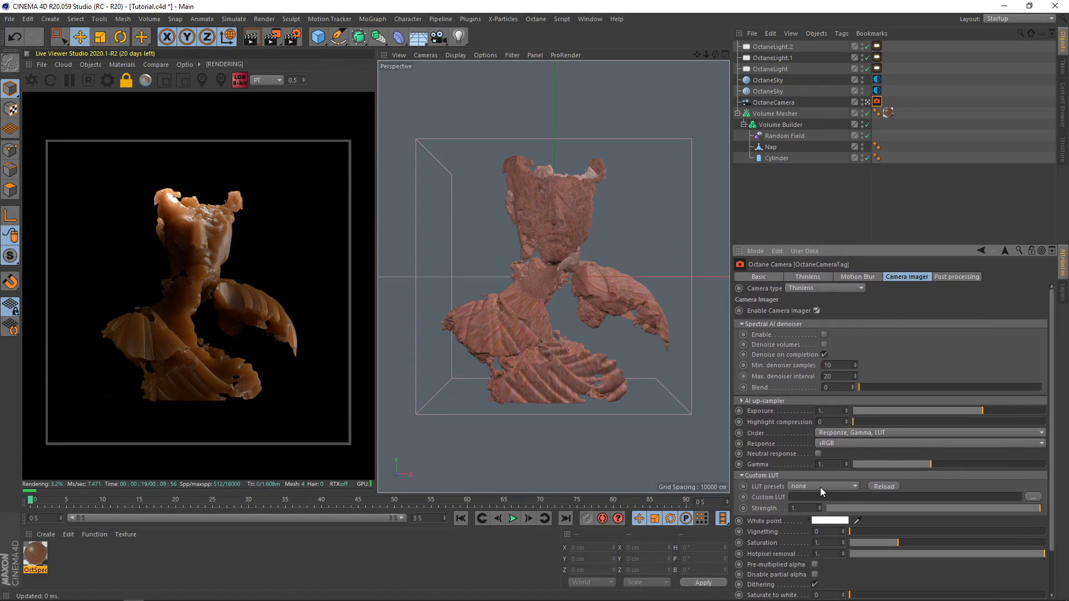
left_click(820, 487)
left_click(818, 419)
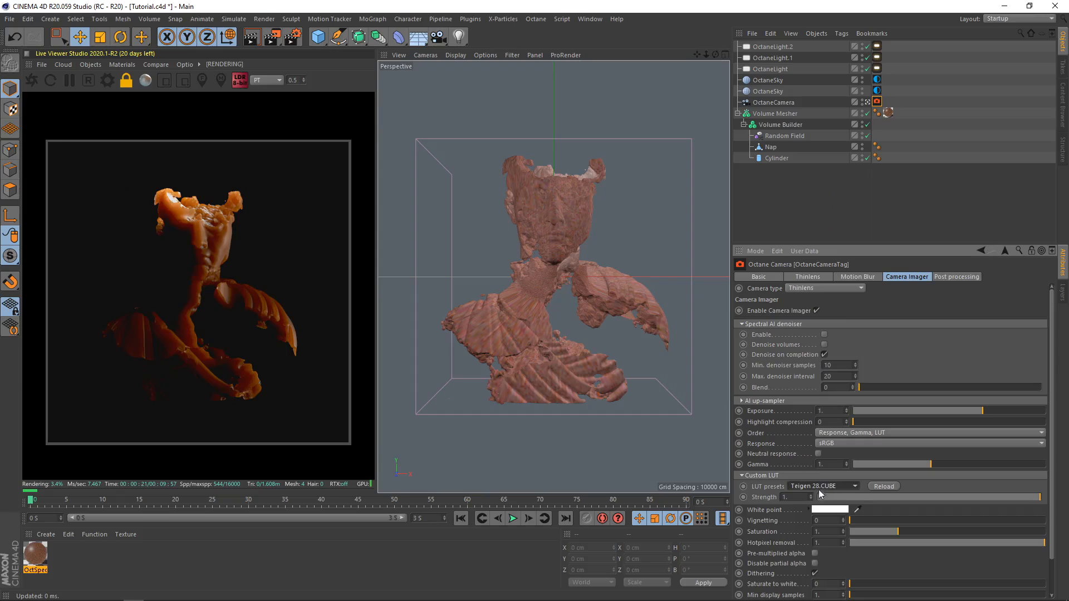
left_click(940, 496)
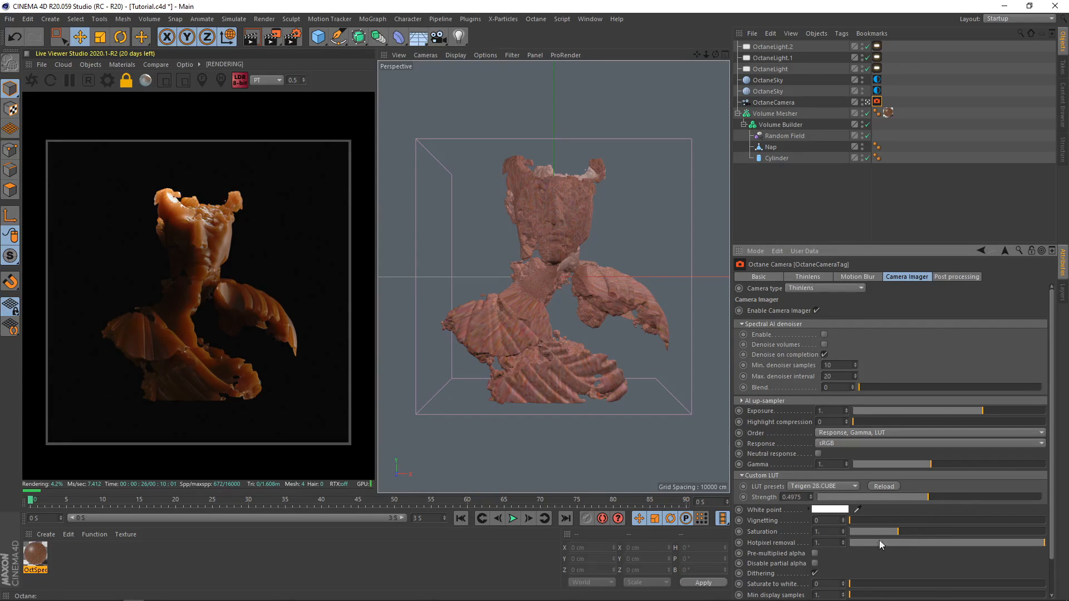
left_click_drag(900, 533, 912, 533)
Try the Pitaya 15.CUBE LUT and settle on Sprocket 231.CUBE with a strength of 0.78
left_click(821, 484)
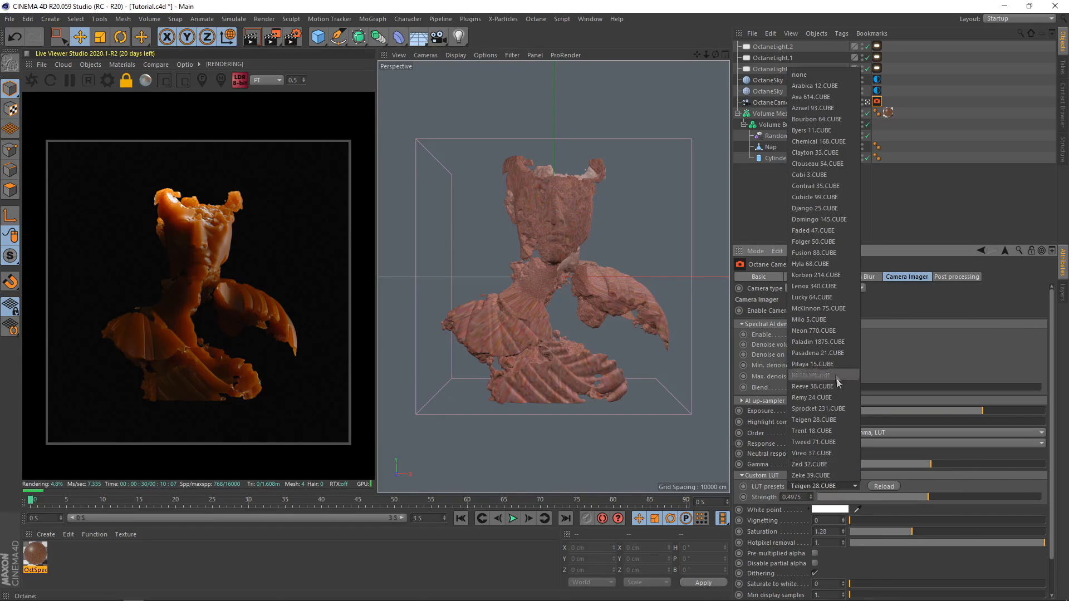
left_click(830, 365)
left_click(821, 486)
left_click(824, 485)
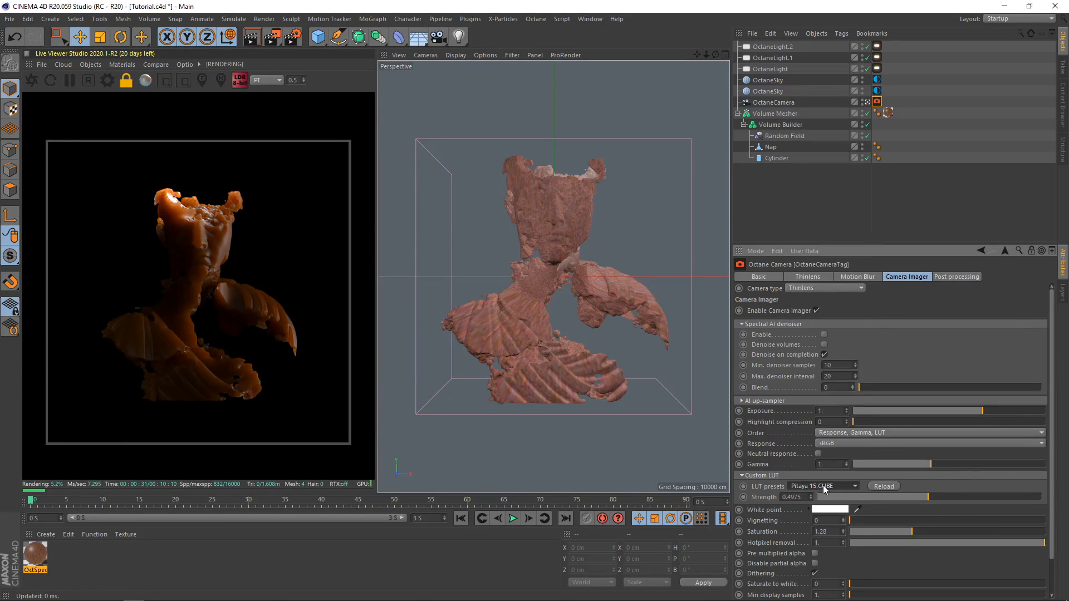
left_click(824, 485)
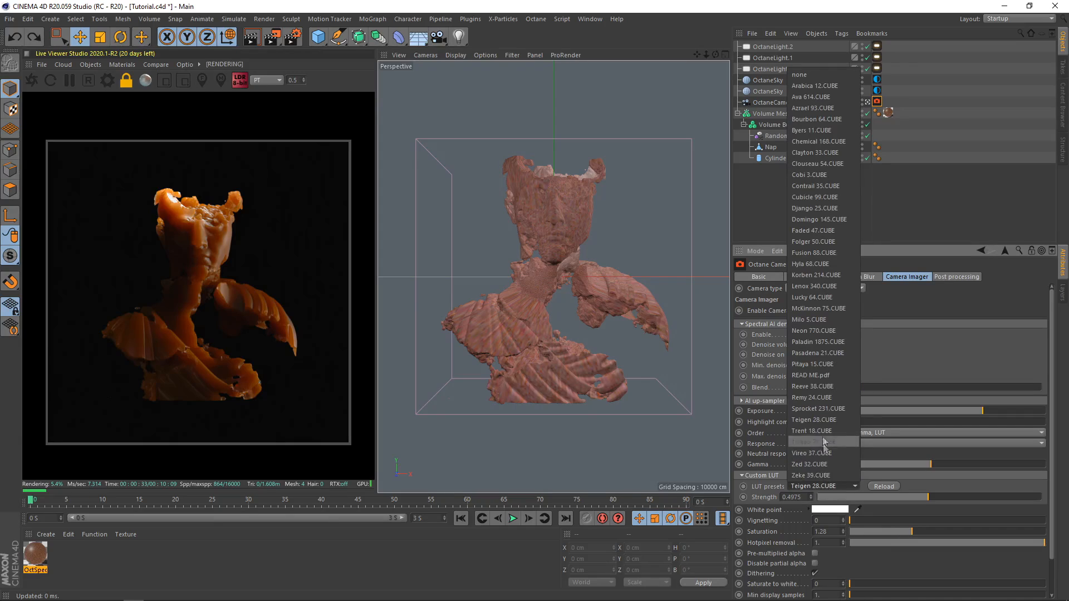
left_click(814, 407)
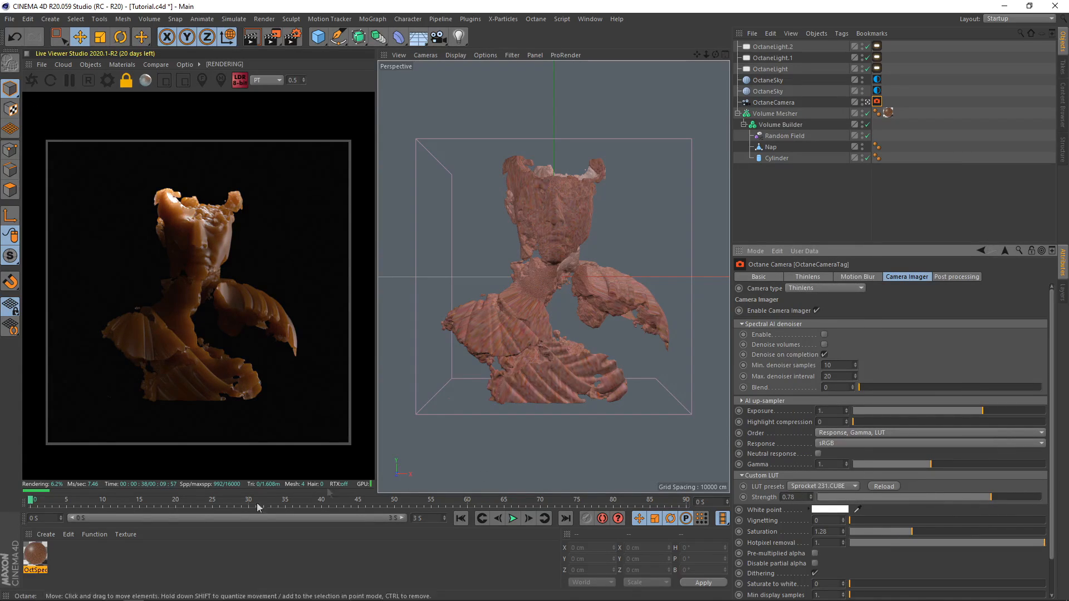
Open the OctSpecular1 material in the Node Editor and connect the absorption RGB spectrum to its Transmission input
left_click(35, 554)
left_click(122, 64)
left_click(152, 92)
left_click_drag(493, 174, 704, 91)
left_click_drag(532, 363, 681, 315)
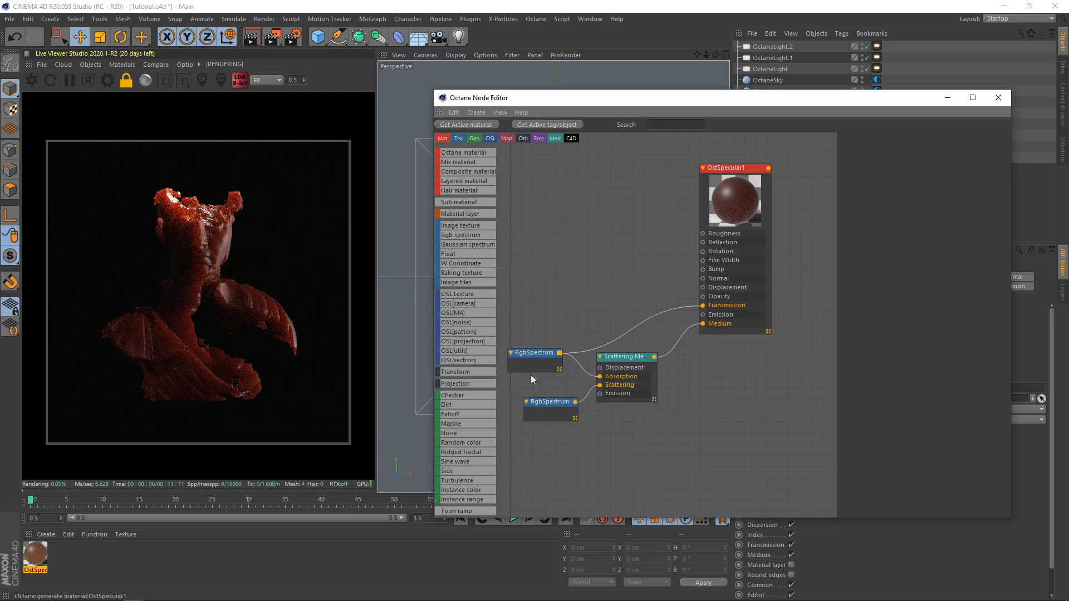
Color the shared absorption and transmission RGB spectrum golden yellow, about R 0.9, G 0.63, B 0.014
left_click(877, 168)
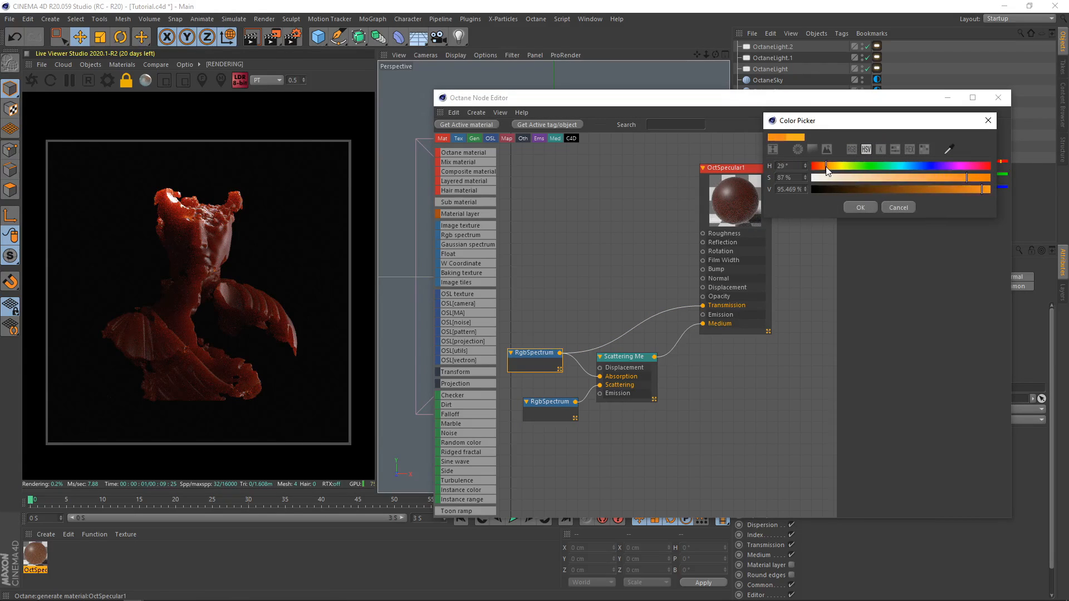
left_click_drag(824, 170, 841, 171)
left_click(862, 207)
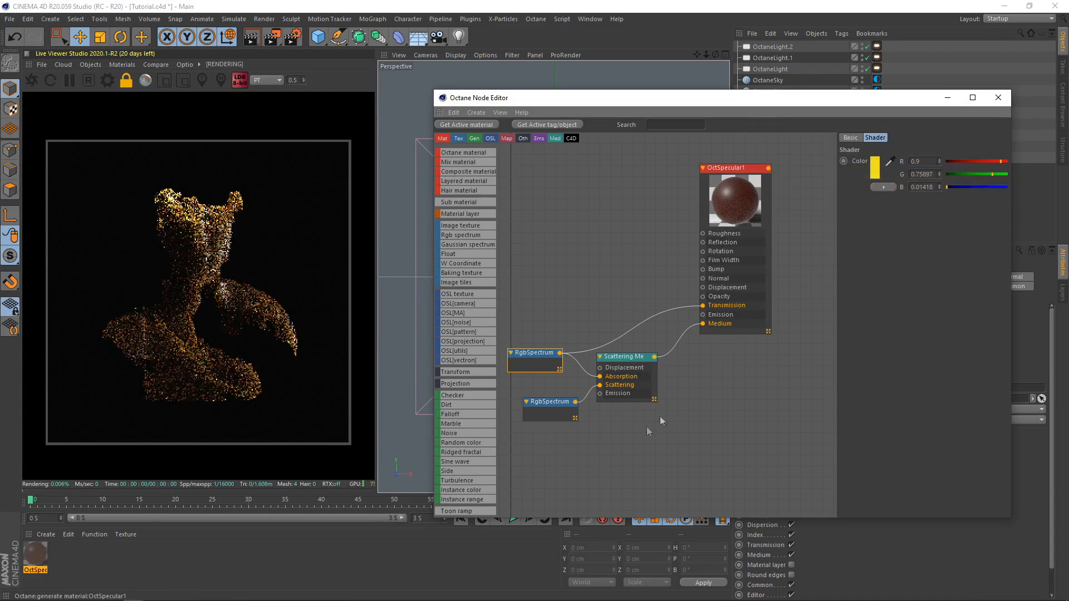
left_click(843, 172)
left_click(831, 174)
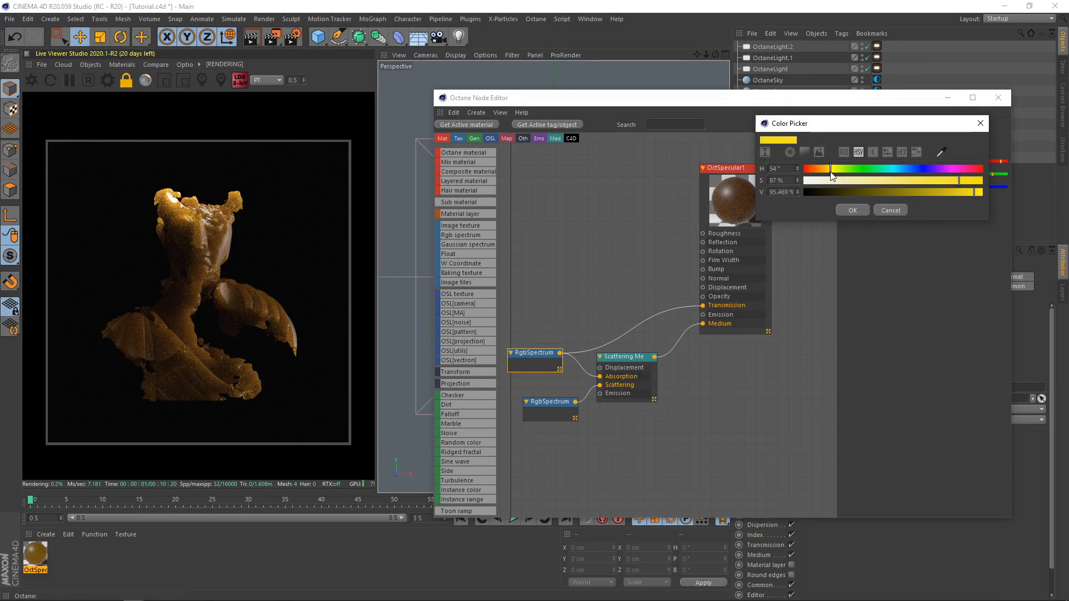
left_click(852, 210)
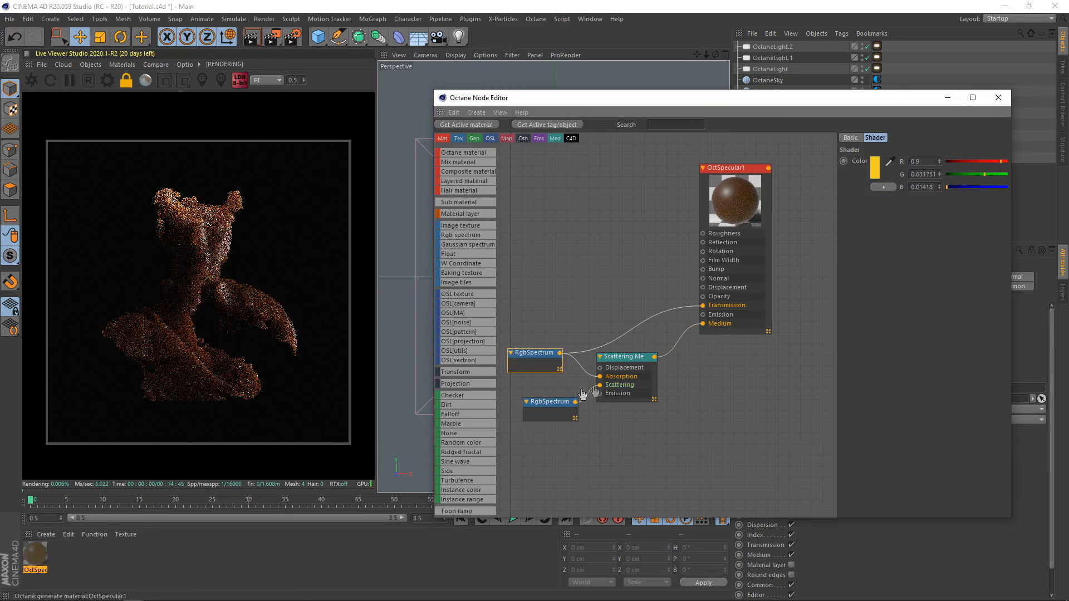
Shift the scattering RGB spectrum to about R 0.9, G 0.66, B 0.097 and close the Node Editor
left_click(551, 405)
left_click(875, 167)
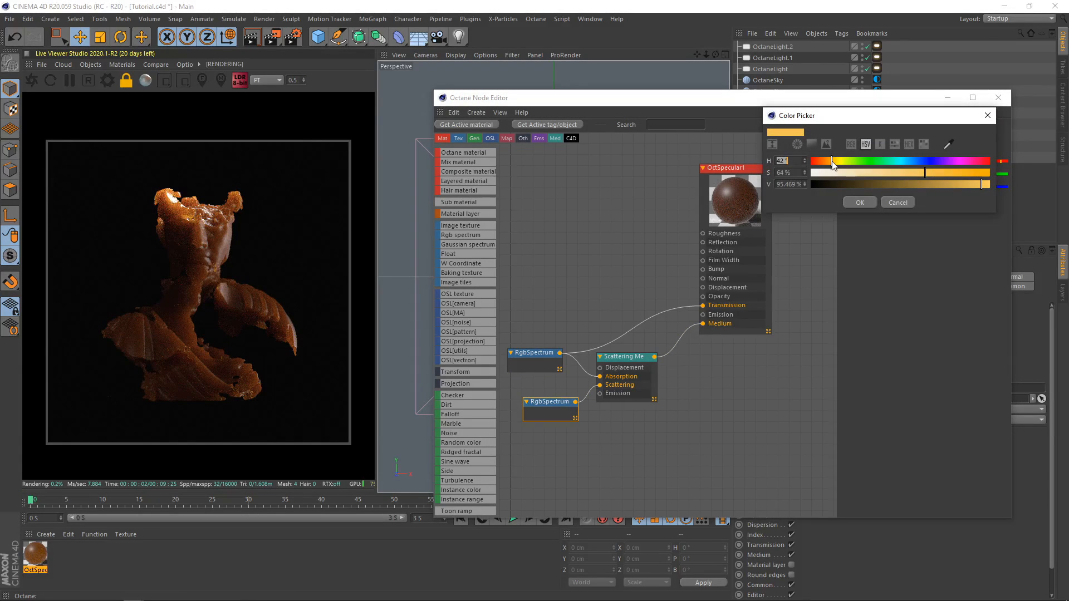
left_click(855, 205)
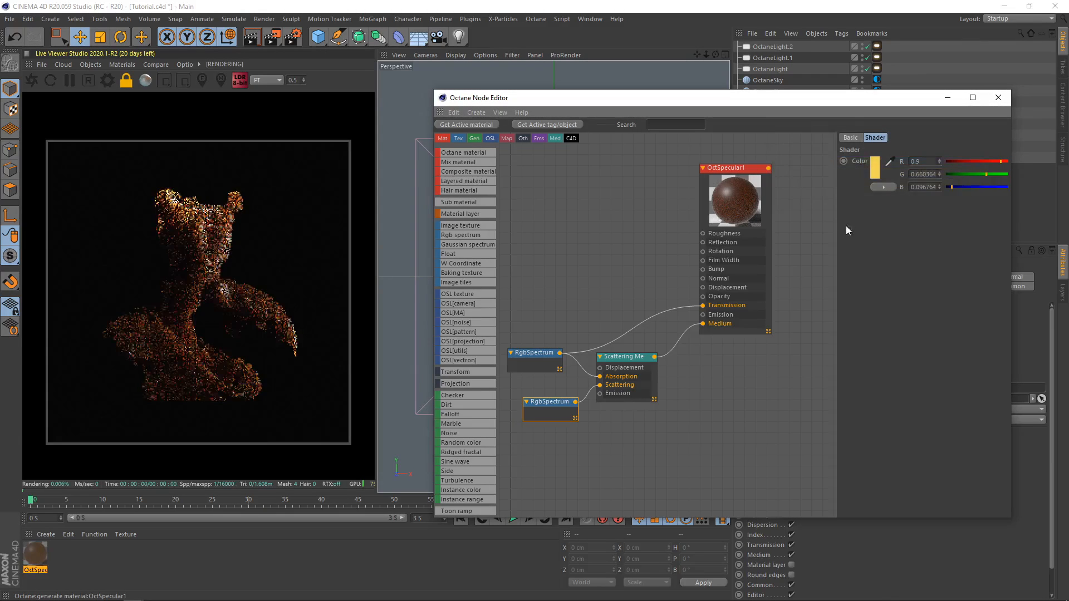
left_click(620, 377)
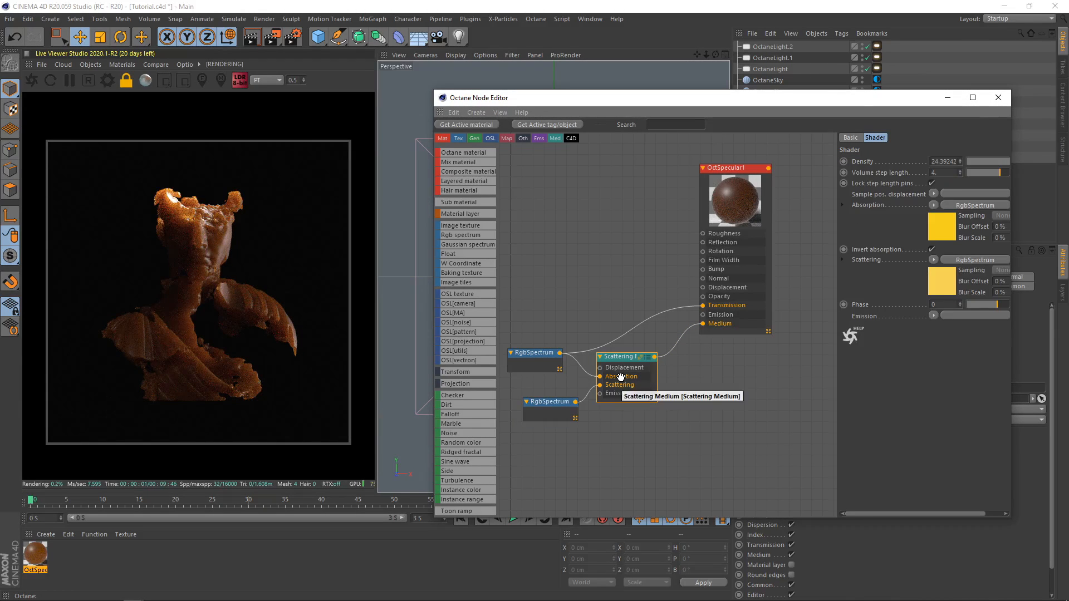
left_click(999, 98)
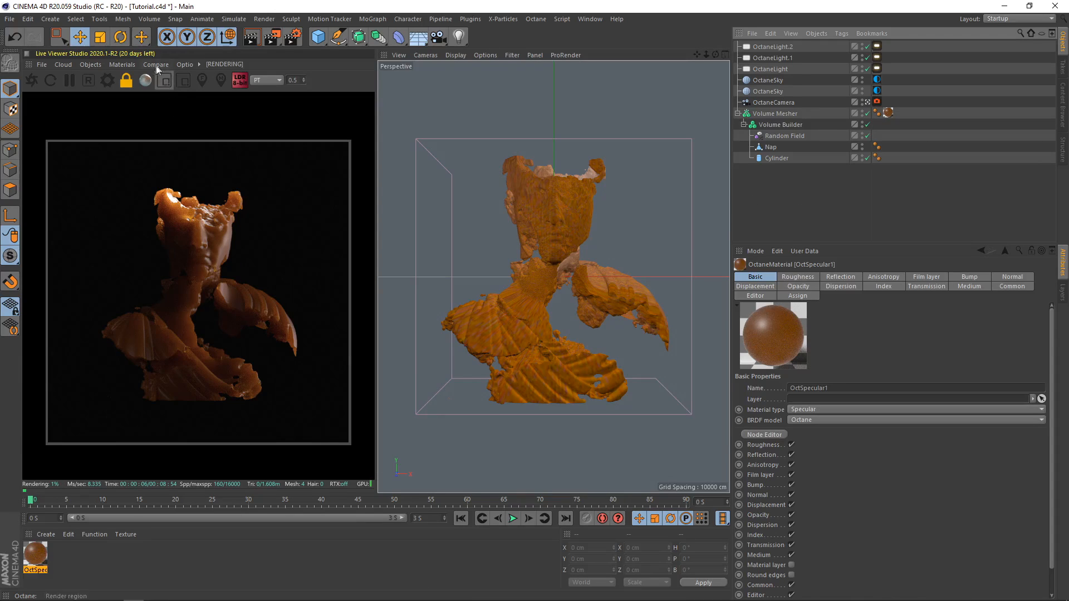
Load OctSpecular1 into the Node Editor again and slightly lower the Scattering Medium's density
left_click(122, 65)
left_click(142, 88)
left_click_drag(454, 183, 630, 117)
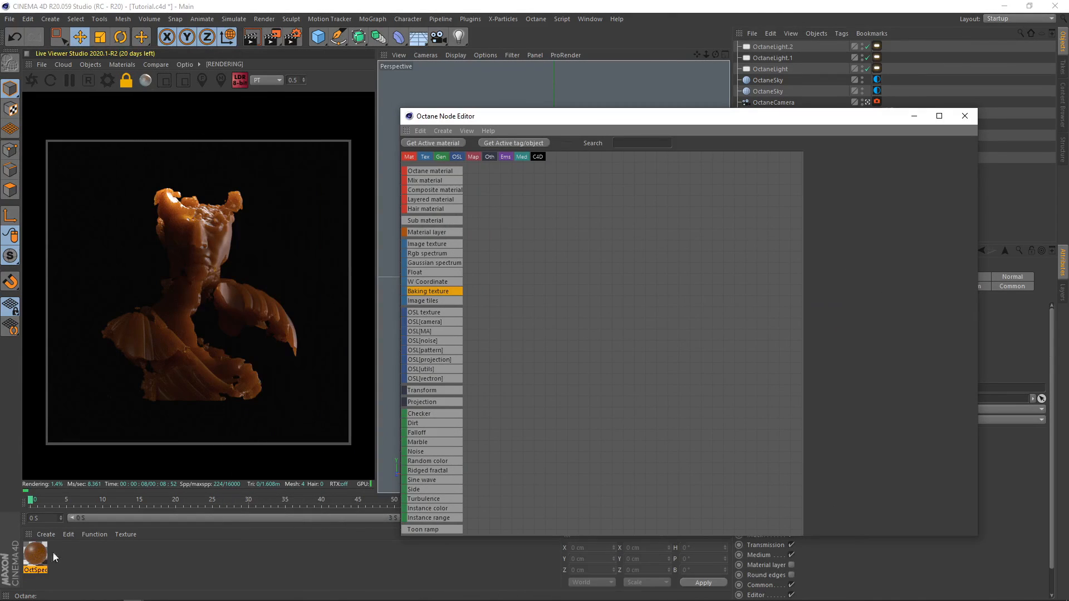
left_click_drag(37, 554, 567, 308)
left_click(700, 188)
left_click(875, 157)
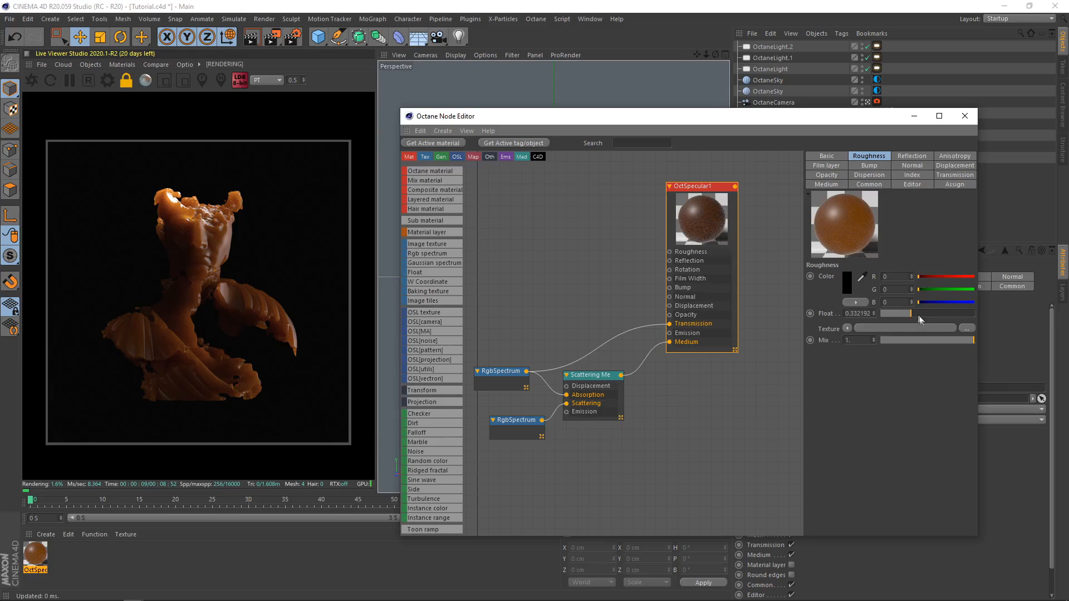
left_click(591, 390)
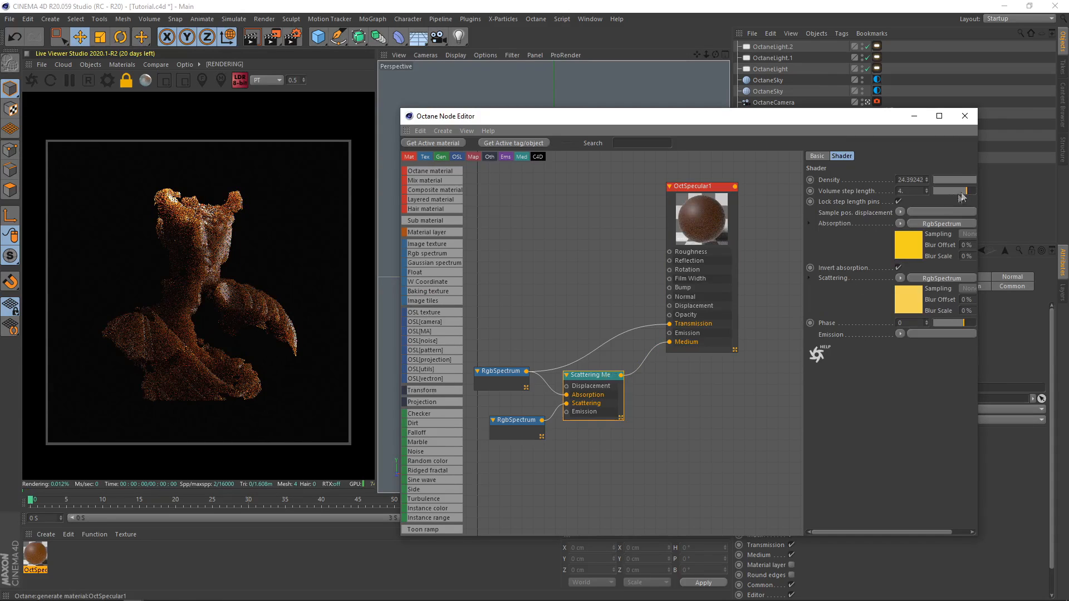
mouse_move(961, 180)
left_mouse_down()
mouse_move(947, 187)
mouse_move(958, 188)
left_mouse_up()
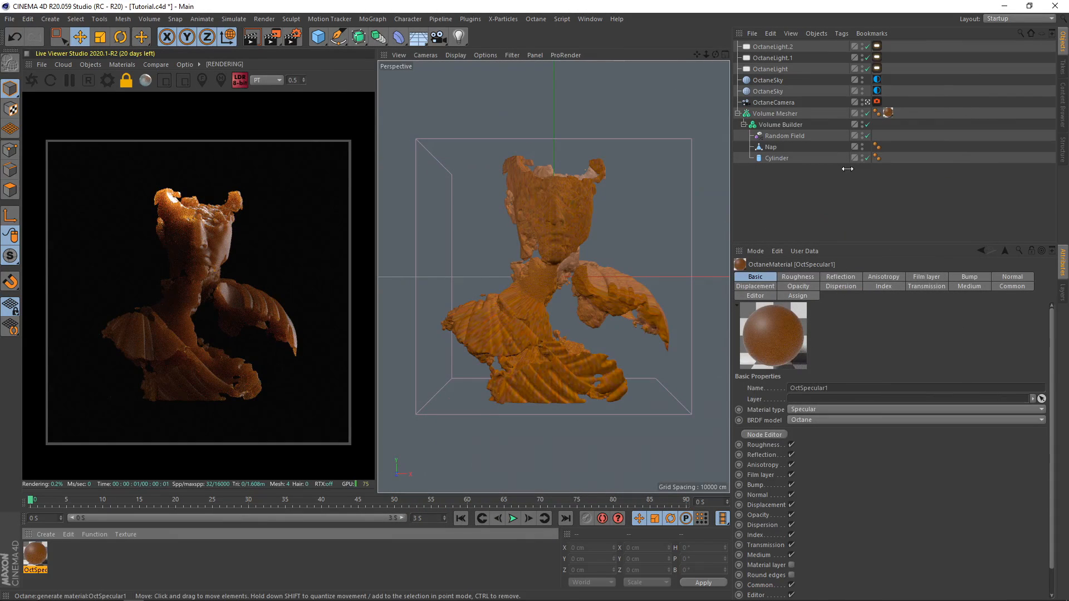
Add a plane with a Bend deformer as its child and fit the deformer to the plane
left_click(419, 76)
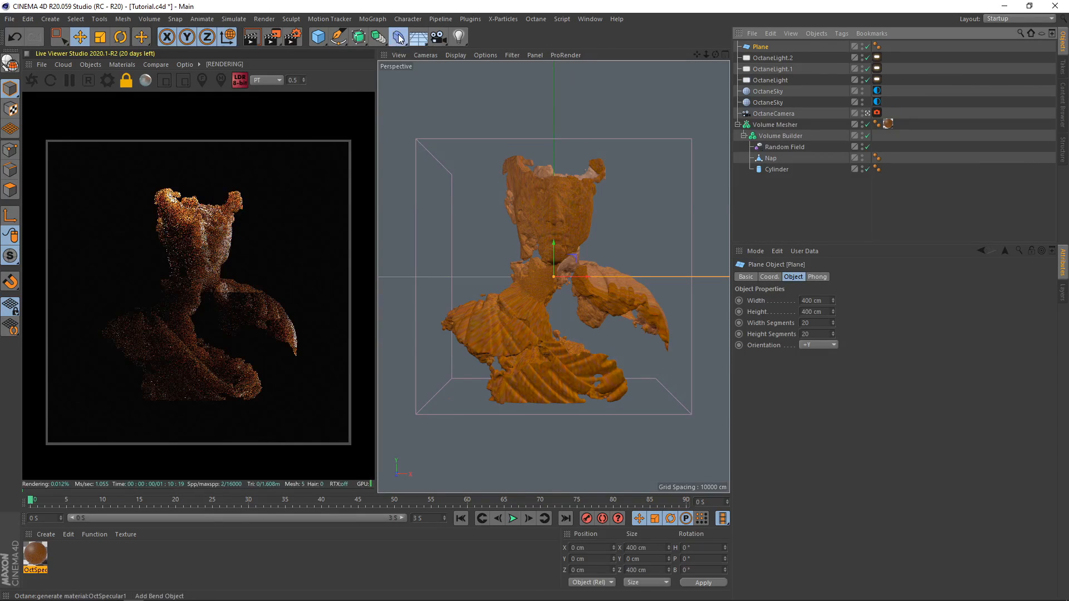
left_click(399, 38)
left_click(445, 52)
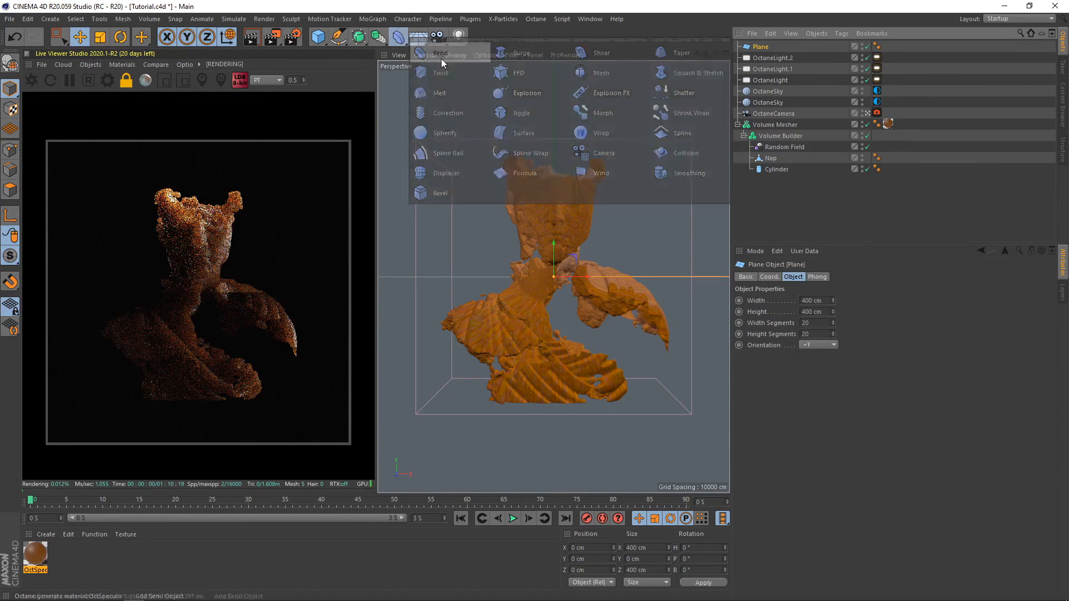
left_click(763, 359)
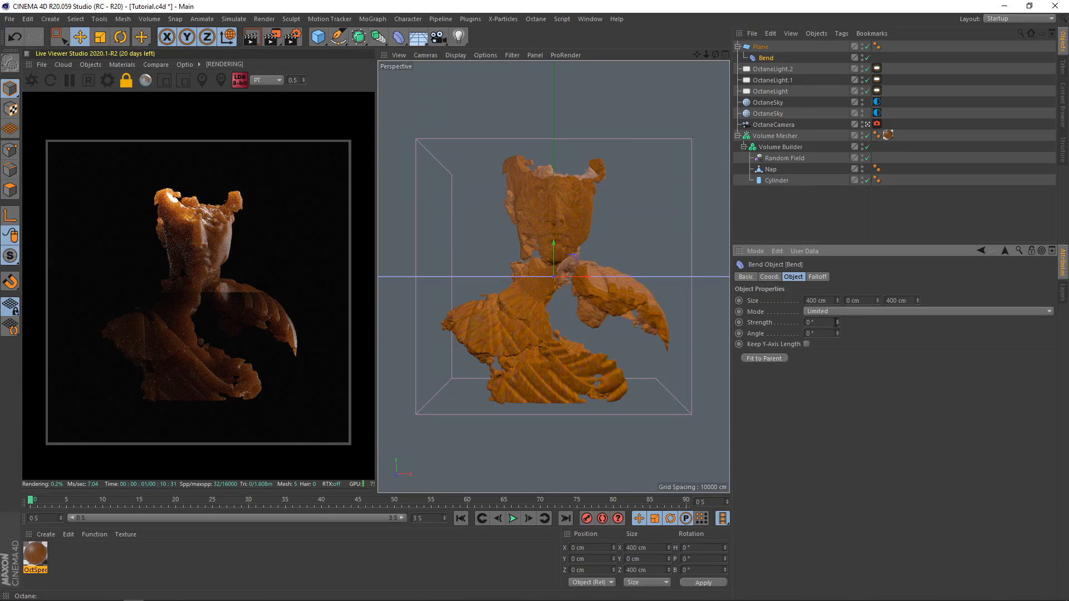
Show the viewport with shaded lines and rotate the Bend deformer to H 90°, P 180°, B -220°, curving the plane up behind the bust
key("r")
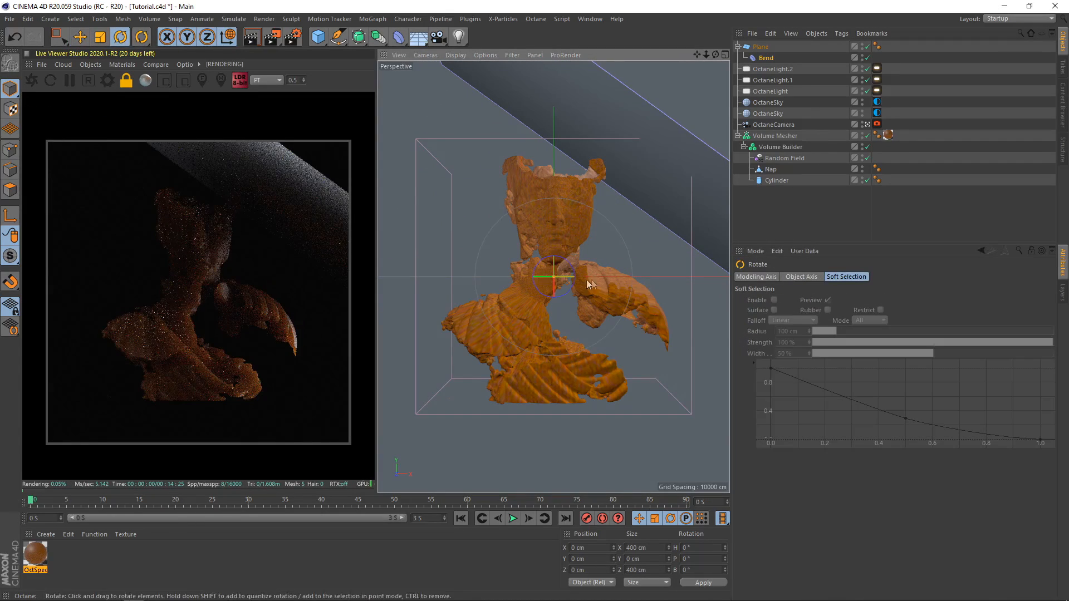
mouse_move(569, 275)
left_mouse_down()
mouse_move(489, 269)
mouse_move(446, 239)
mouse_move(465, 260)
mouse_move(406, 239)
mouse_move(499, 269)
mouse_move(501, 255)
left_mouse_up()
scroll(538, 286, "down", 5)
key("n")
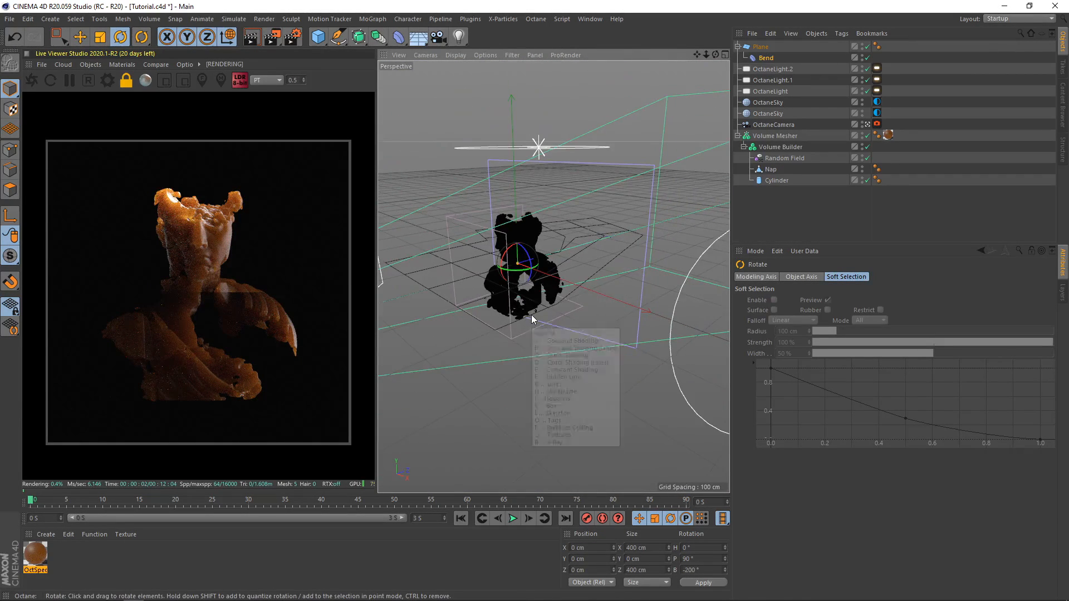
key("b")
left_click_drag(523, 273, 559, 258)
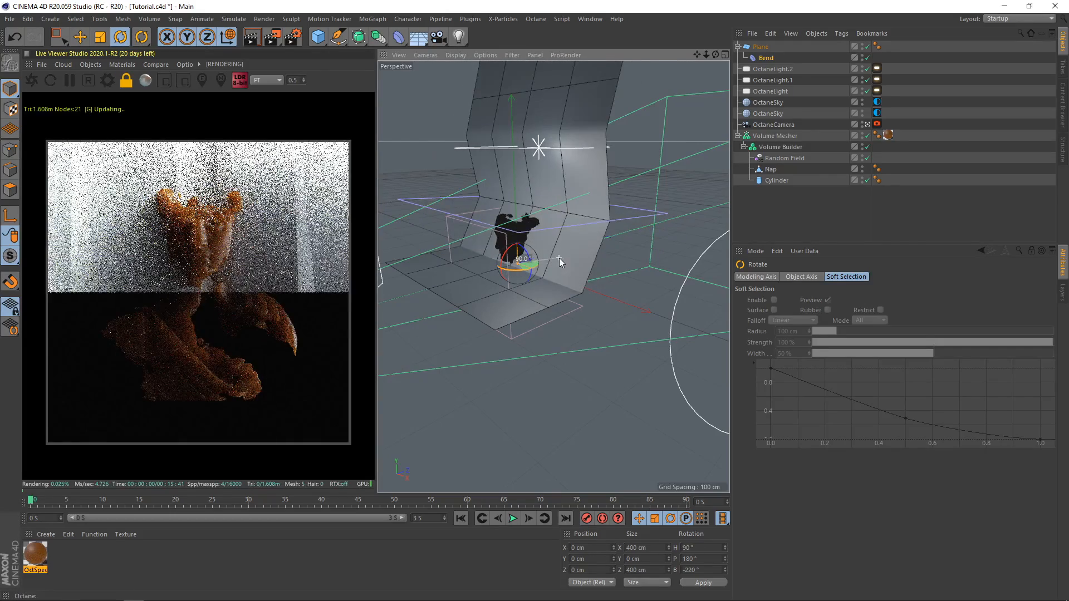
Place the backdrop plane under a new Subdivision Surface and select its Bend deformer
left_click(761, 47)
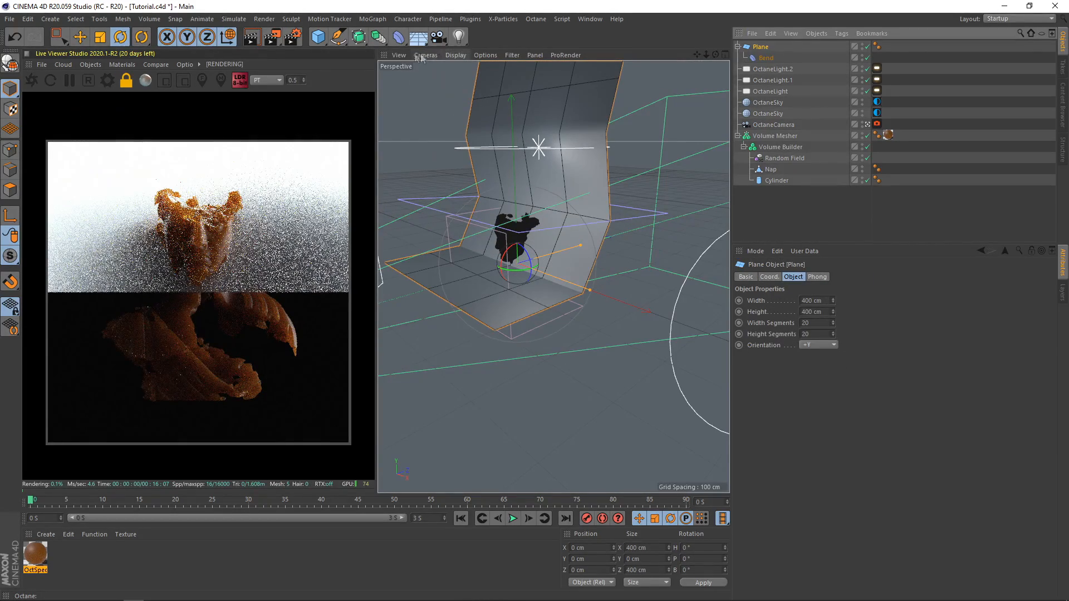
left_click(359, 37, "alt")
left_click(771, 69)
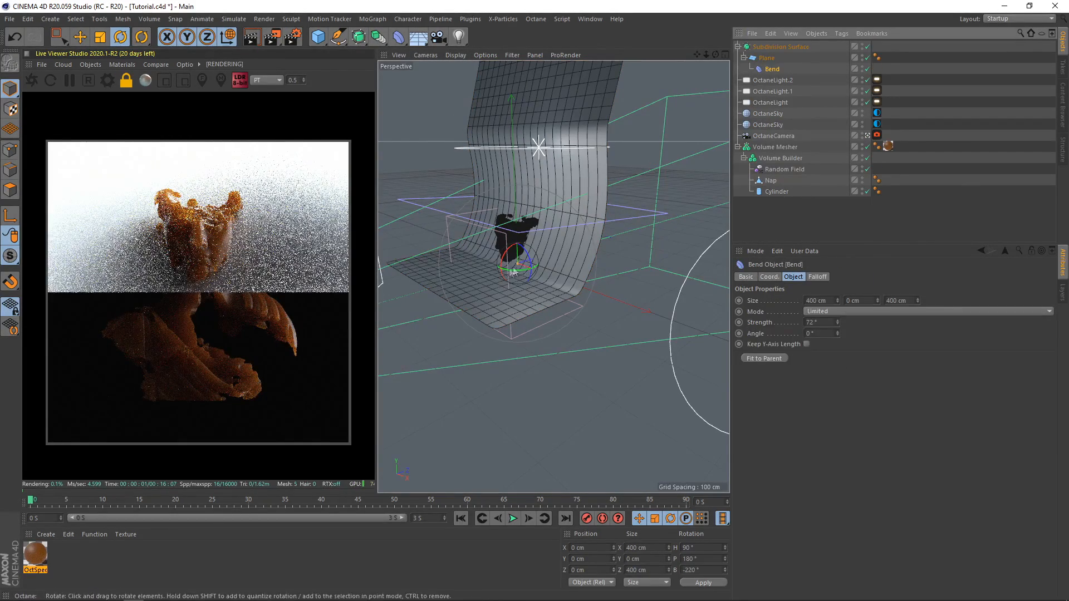
left_click(773, 360)
left_click_drag(838, 323, 838, 345)
key("ctrl+z")
left_click_drag(529, 260, 525, 264)
key("ctrl+z")
Refit the Bend deformer to the plane, set its Y size to about 286 cm and rotate it to H -90°, P 0°, B -90°
left_click(768, 357)
left_click_drag(878, 300, 878, 268)
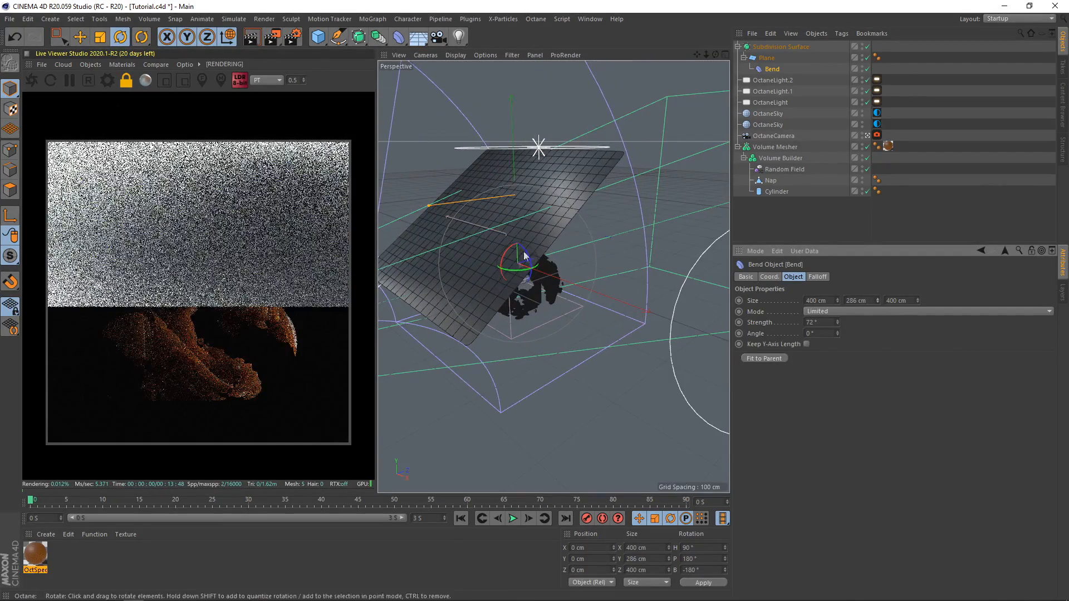
left_click_drag(527, 256, 489, 265, "shift")
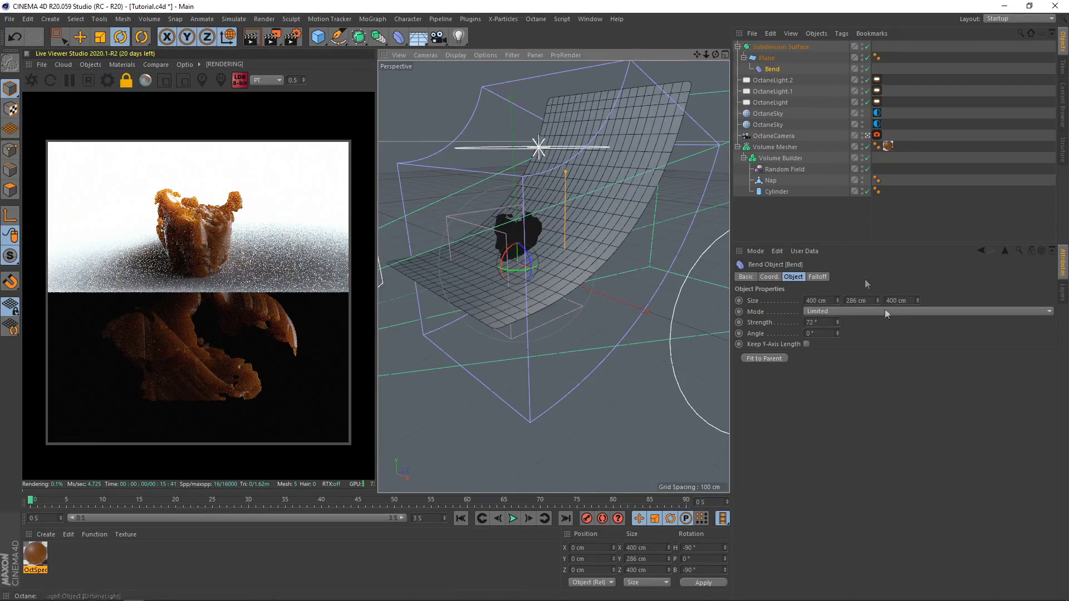
Set the Bend deformer's strength to 100° and reduce its Y size to about 114 cm
left_click(830, 322)
left_click_drag(839, 322, 838, 329)
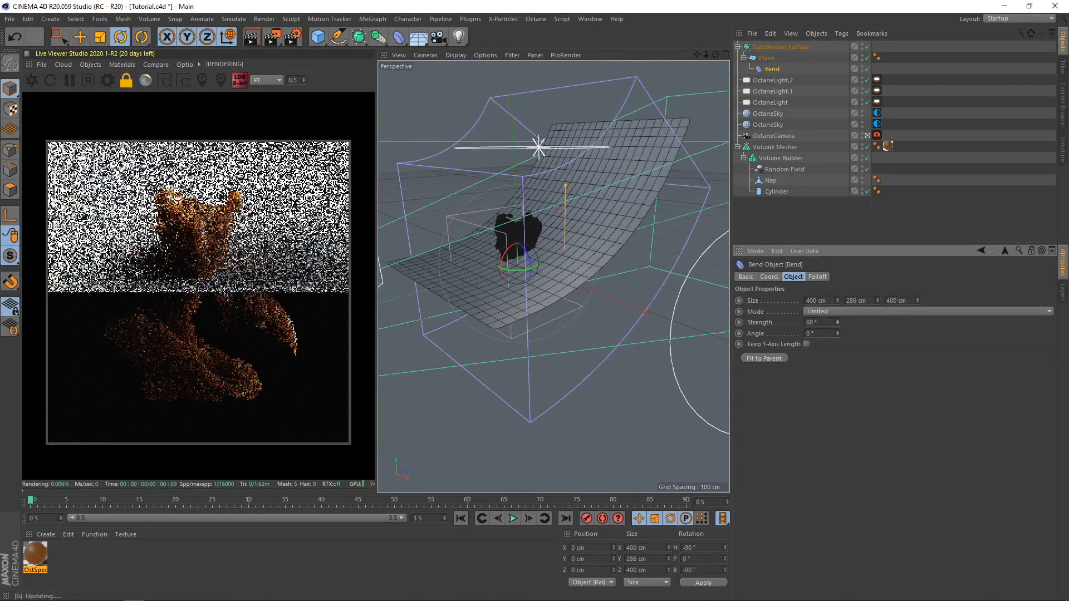
left_click_drag(878, 300, 837, 308)
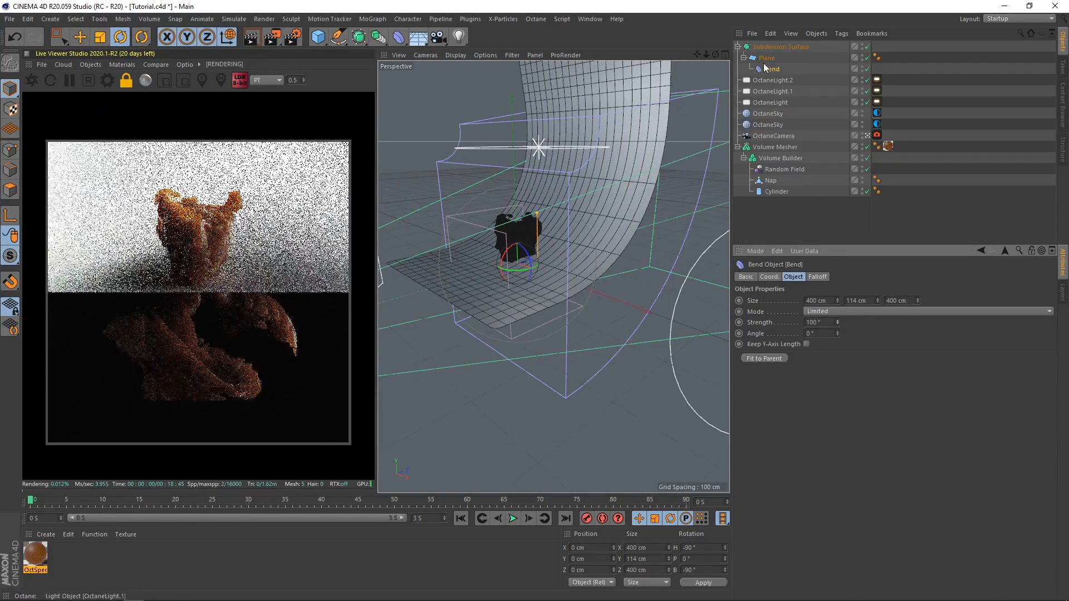
Enlarge the backdrop plane to 2000 cm in width and height
left_click(767, 58)
type("2000")
key("Tab")
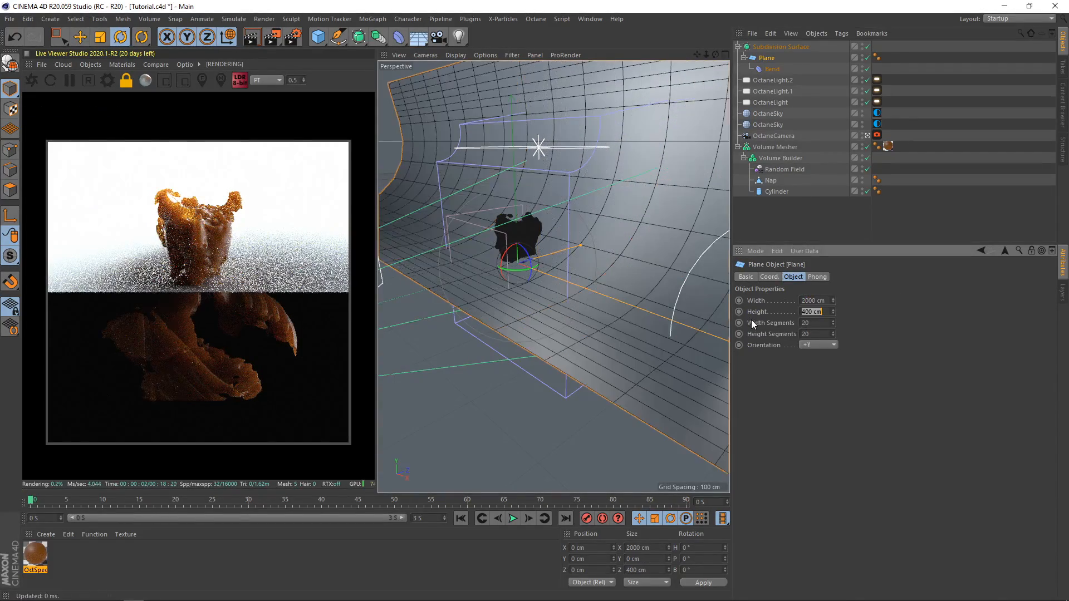
type("2000")
key("Return")
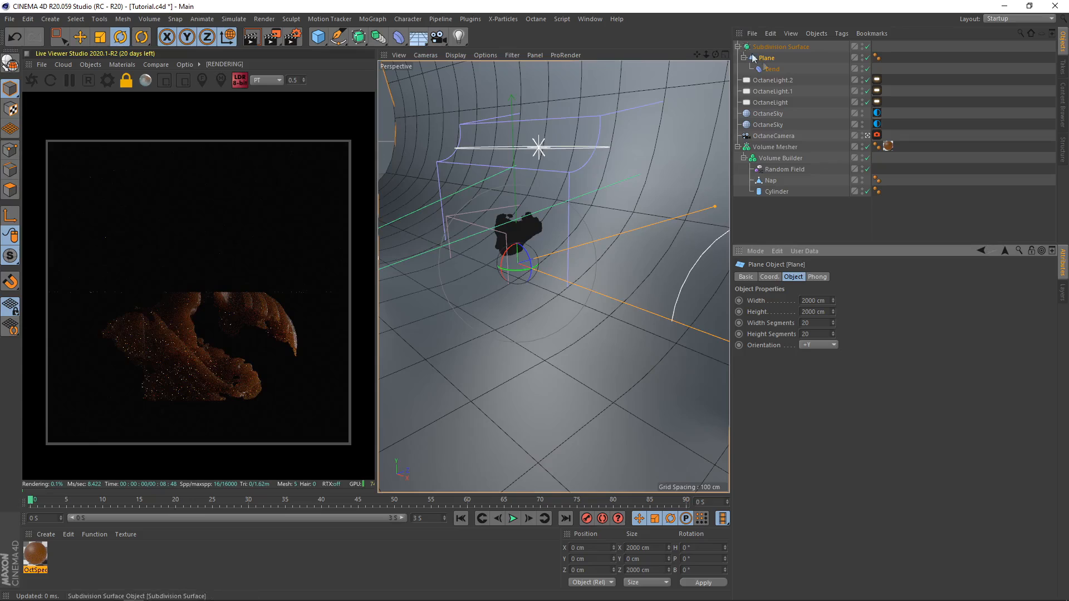
Increase the Bend deformer's Y size to about 374 cm and its strength to about 118°
left_click(770, 68)
left_click_drag(878, 301, 878, 295)
left_click_drag(838, 323, 838, 318)
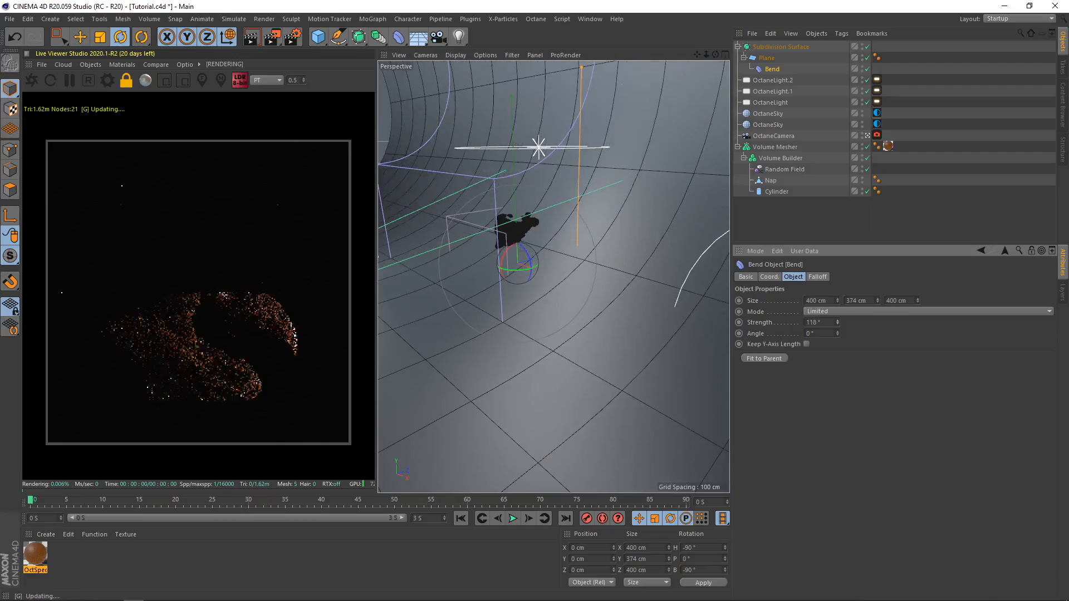
Move the Subdivision Surface backdrop down and back to about Y -273 cm, Z 337 cm
left_click(764, 48)
key("e")
left_click_drag(544, 256, 613, 305)
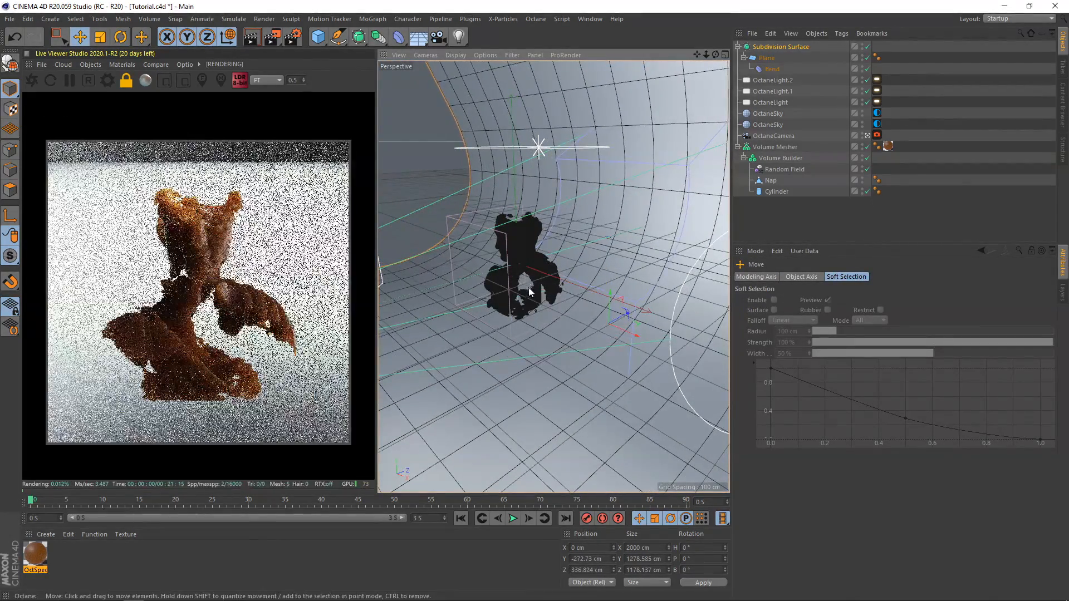
Set the Bend deformer's strength to 88° and its Y size to 620 cm to straighten the back wall, then deselect it
left_click_drag(528, 286, 533, 245, "alt")
right_click_drag(532, 245, 564, 323, "alt")
left_click_drag(564, 276, 530, 288, "alt")
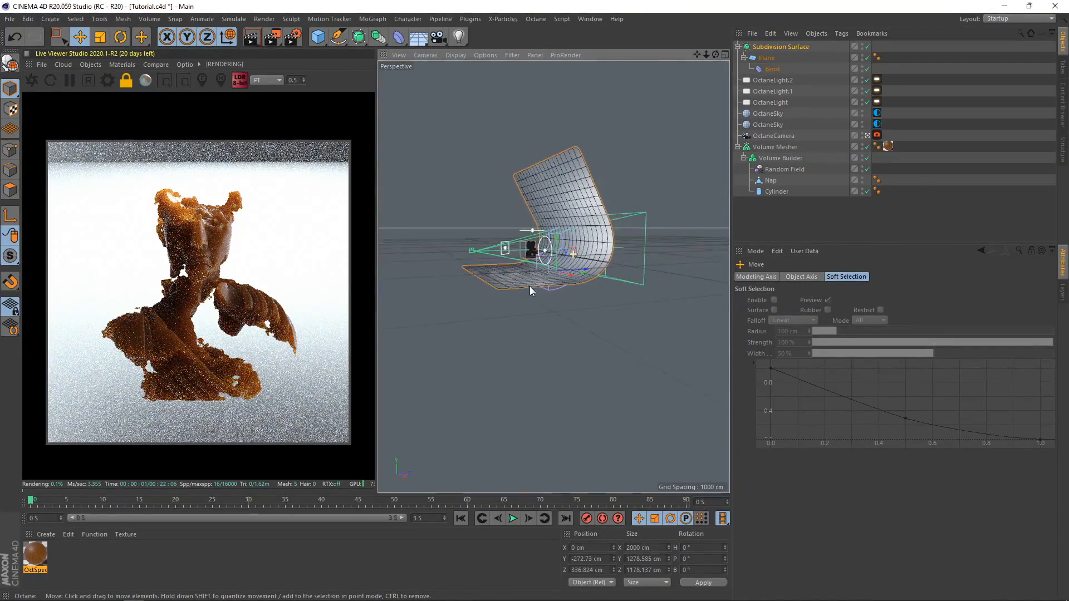
left_click(771, 69)
left_click_drag(837, 323, 879, 240)
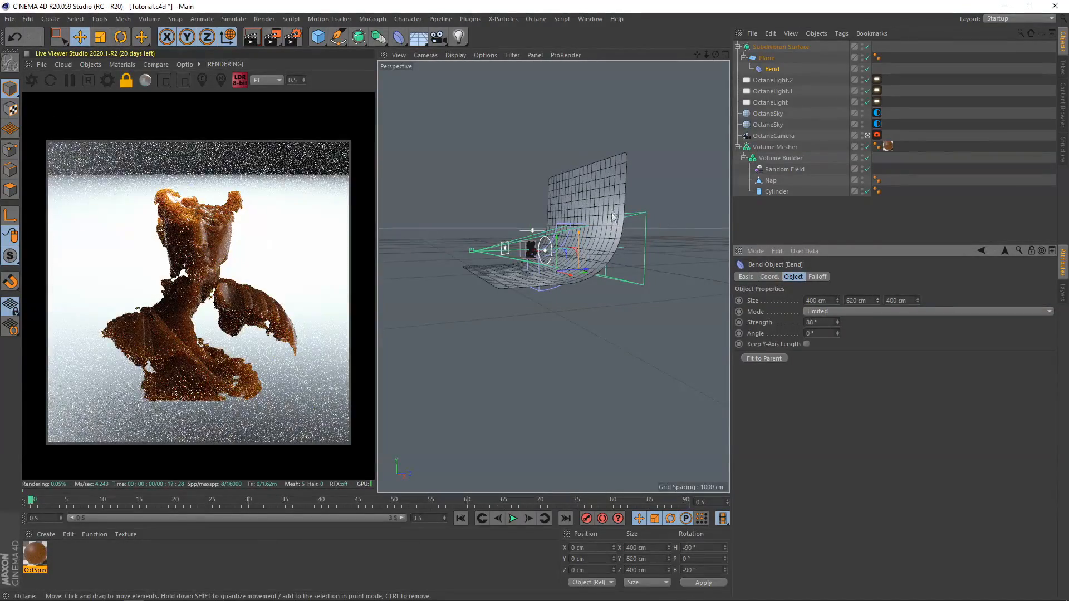
left_click(666, 183)
left_click(846, 217)
Raise the overhead light OctaneLight.1 to about Y 302 cm
left_click_drag(557, 270, 650, 294, "alt")
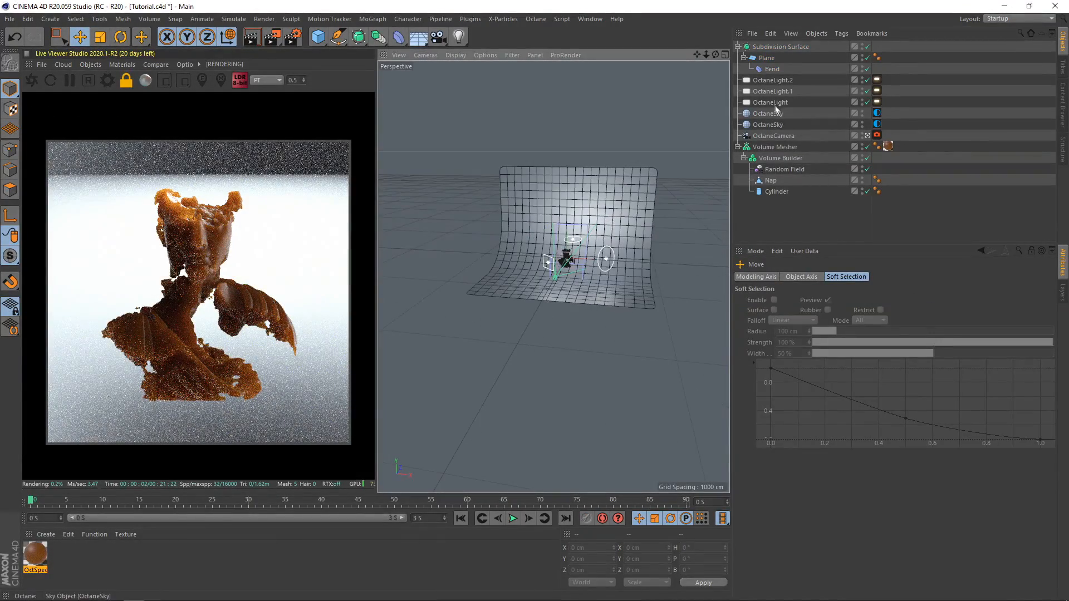
left_click(773, 102)
left_click_drag(574, 216, 575, 212)
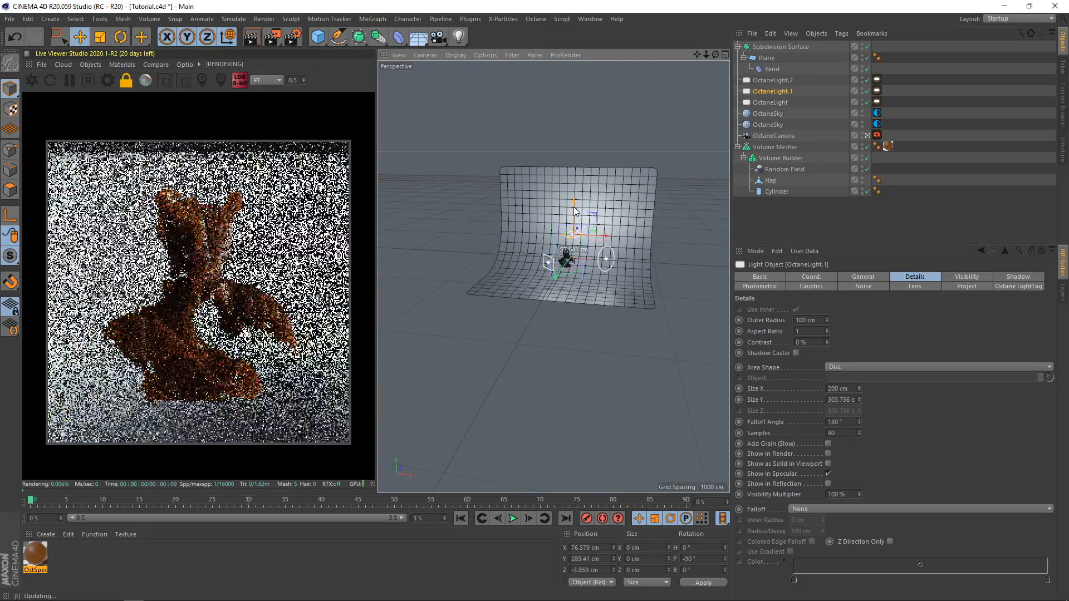
Move the backdrop down and forward to about Y -459 cm, Z 302 cm
left_click_drag(597, 274, 448, 315, "alt")
left_click(587, 246)
left_click_drag(588, 269, 568, 274)
Move OctaneLight.1 to about Z -165 cm and lower the maximum value of its distribution falloff map to about 0.5
left_click(765, 91)
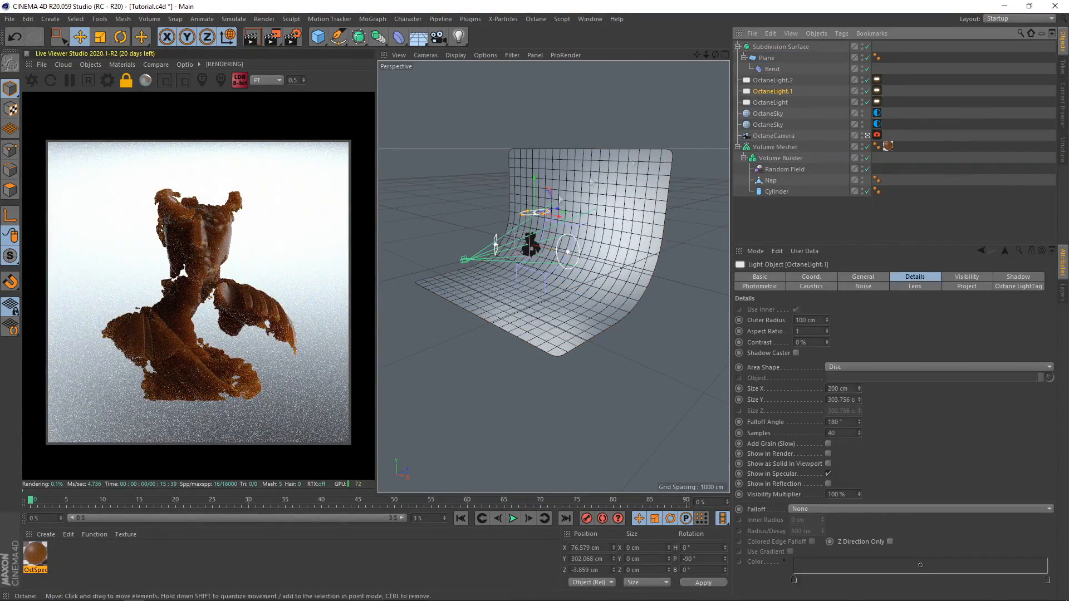
left_click_drag(559, 212, 546, 211)
left_click(877, 91)
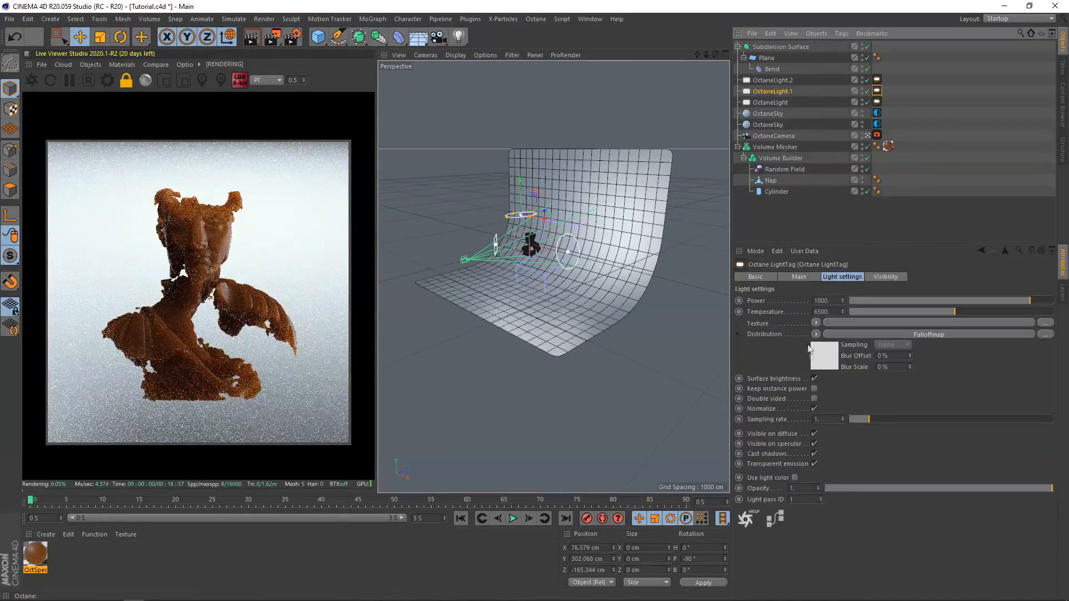
left_click(941, 335)
left_click_drag(991, 322, 947, 324)
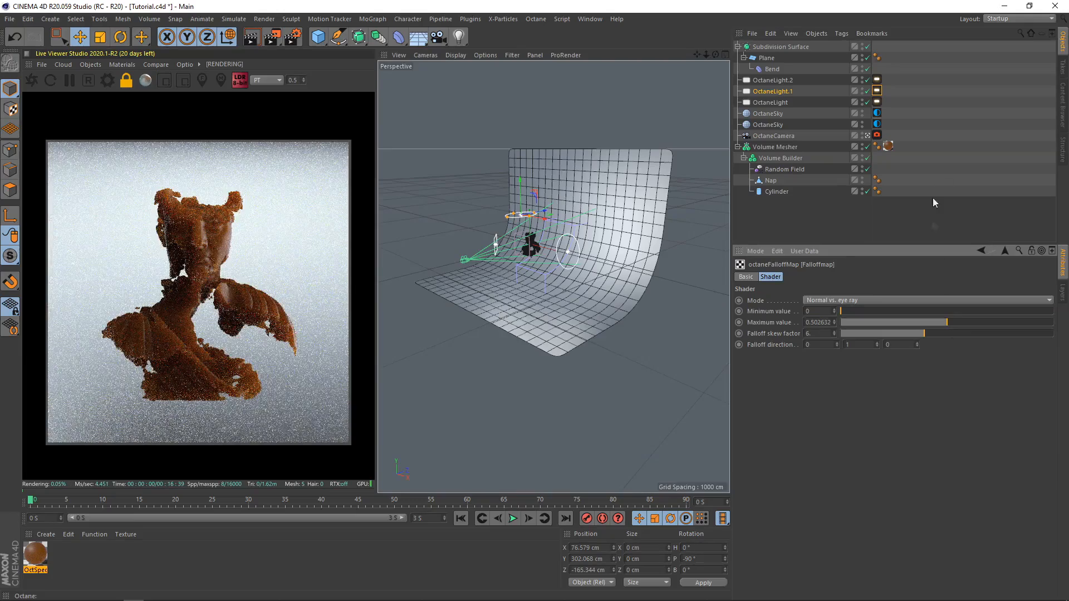
left_click(932, 222)
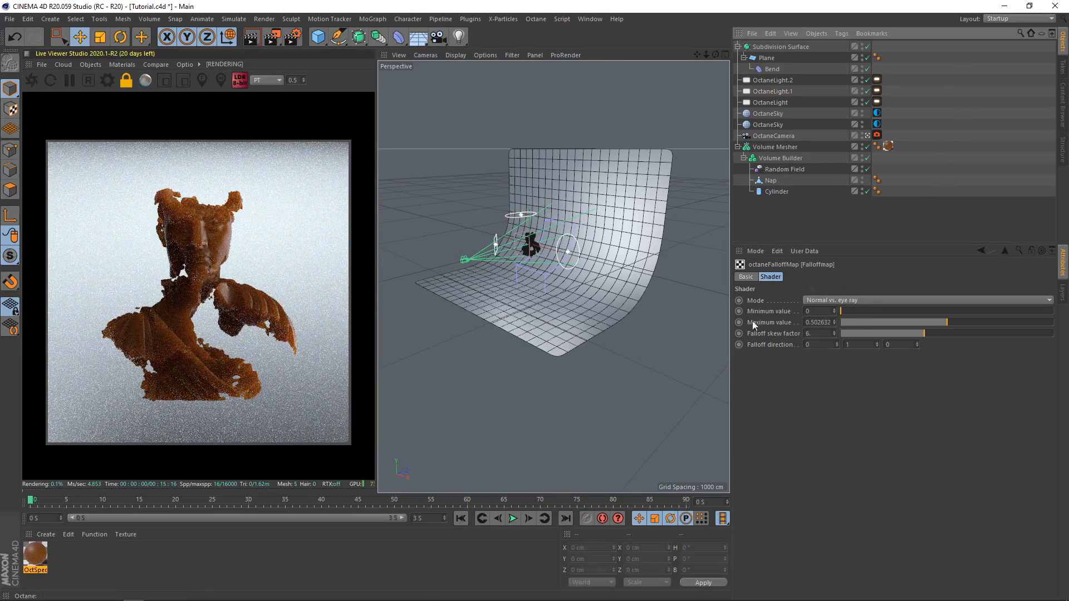
Set the environment type of the OctaneSky with the black RGB spectrum to Visible environment
left_click(877, 124)
left_click(876, 115)
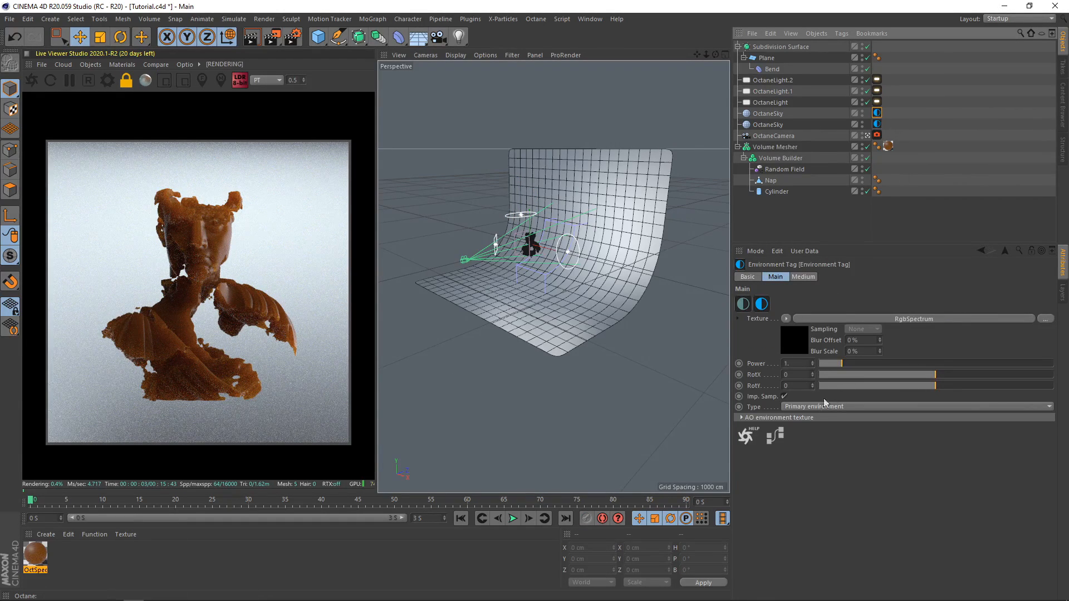
left_click(819, 406)
left_click(798, 429)
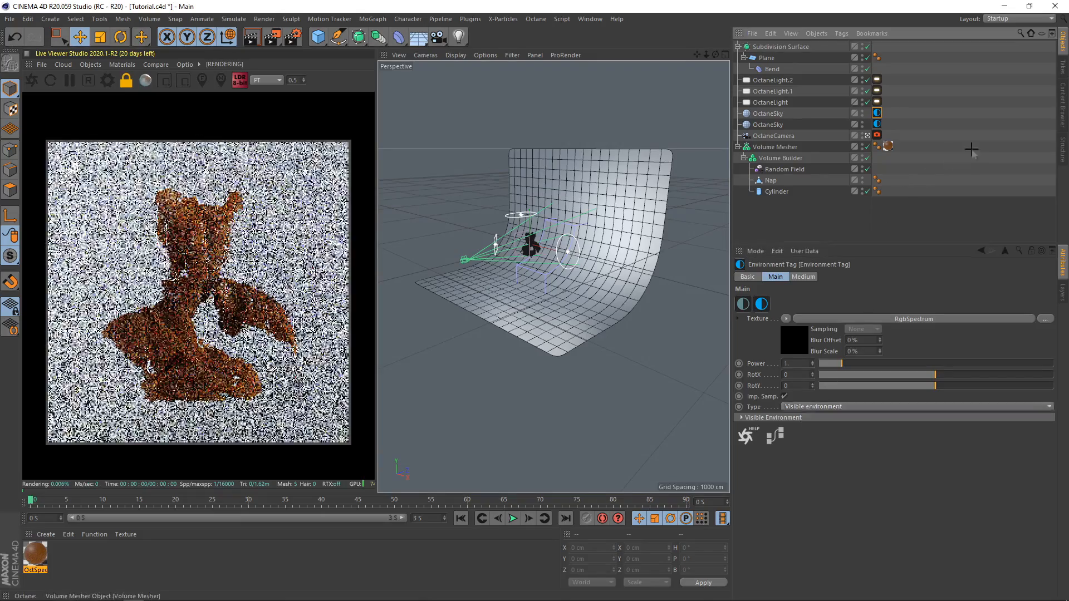
Raise the image-textured OctaneSky's power to about 3.05 and collapse the Subdivision Surface hierarchy
left_click(877, 124)
left_click_drag(873, 365, 891, 364)
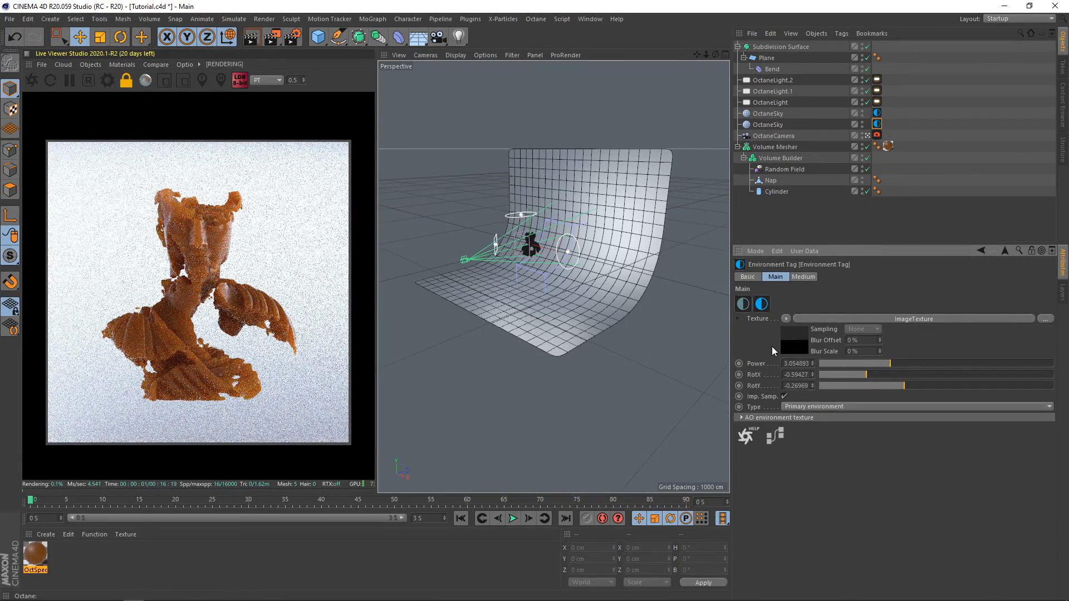
left_click(933, 108)
left_click_drag(867, 102, 867, 81)
left_click(738, 47)
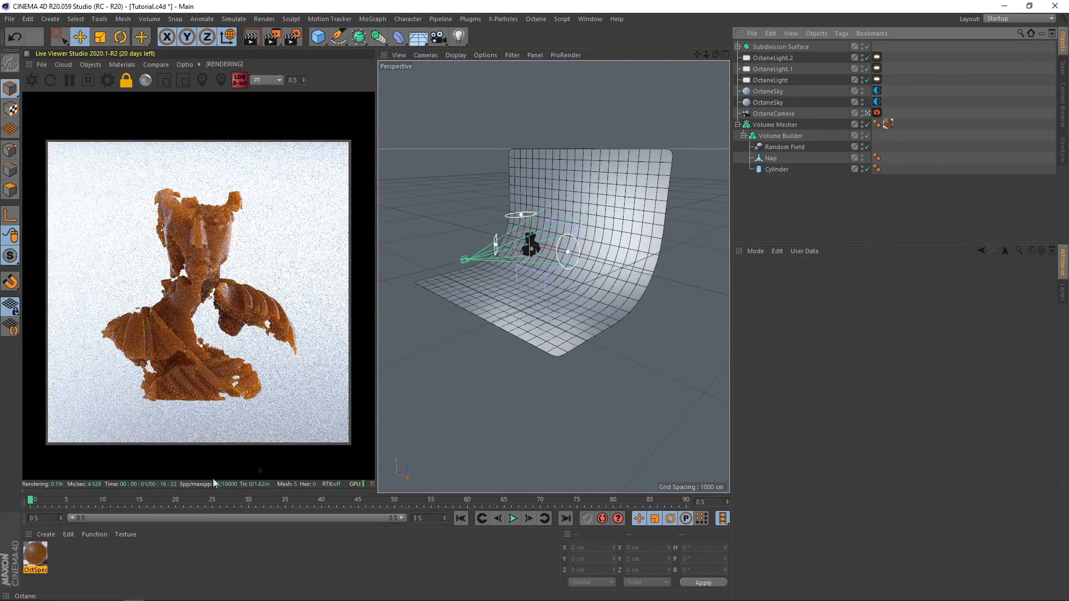
Load the OctSpecular1 material into the Octane Node Editor
left_click(35, 555)
left_click(127, 64)
left_click(142, 88)
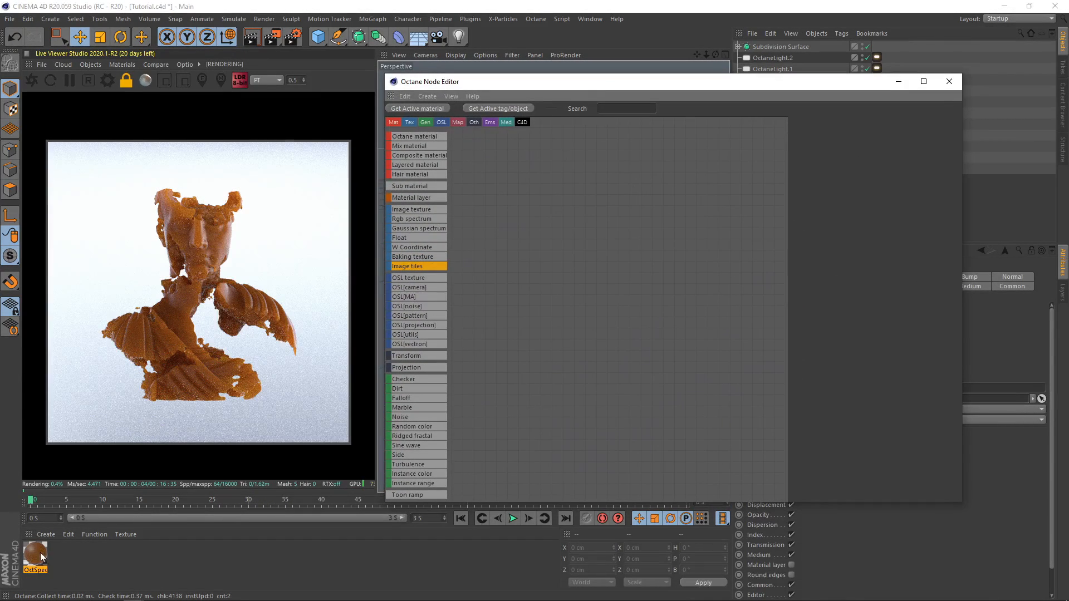
left_click_drag(41, 554, 553, 382)
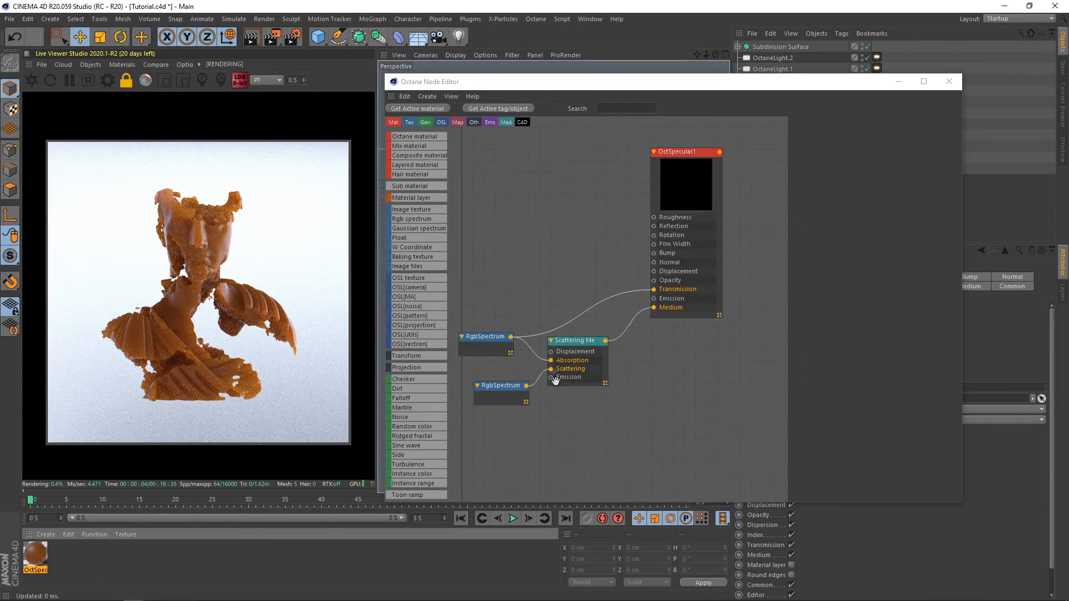
Shift the absorption and transmission RGB spectrum to a yellow hue of 54°, about R 0.9, G 0.73, B 0.014
left_click(486, 335)
left_click(826, 151)
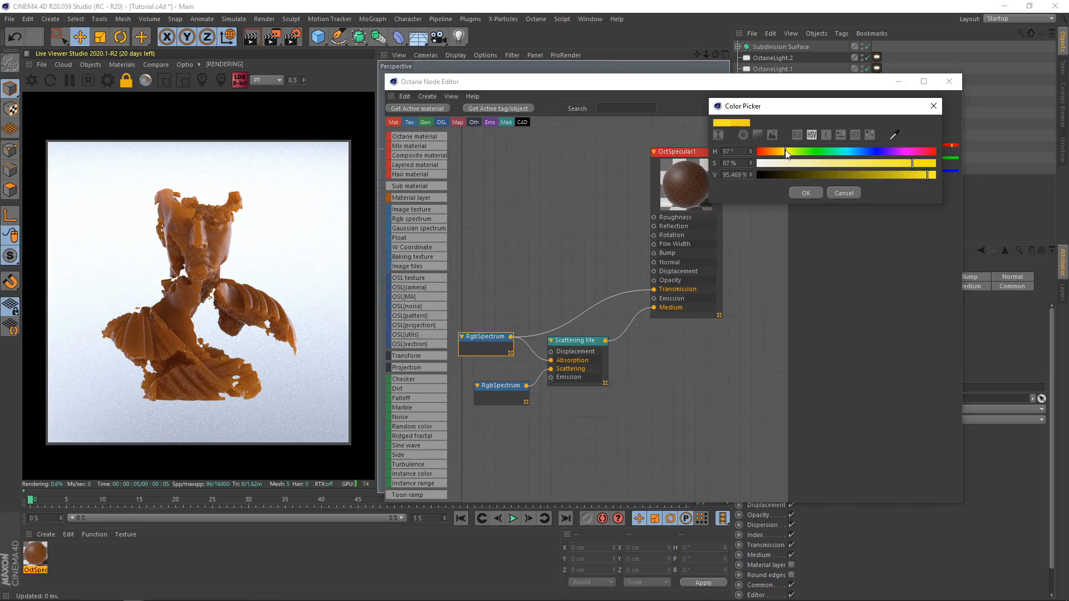
left_click(805, 193)
left_click(827, 151)
double_click(747, 150)
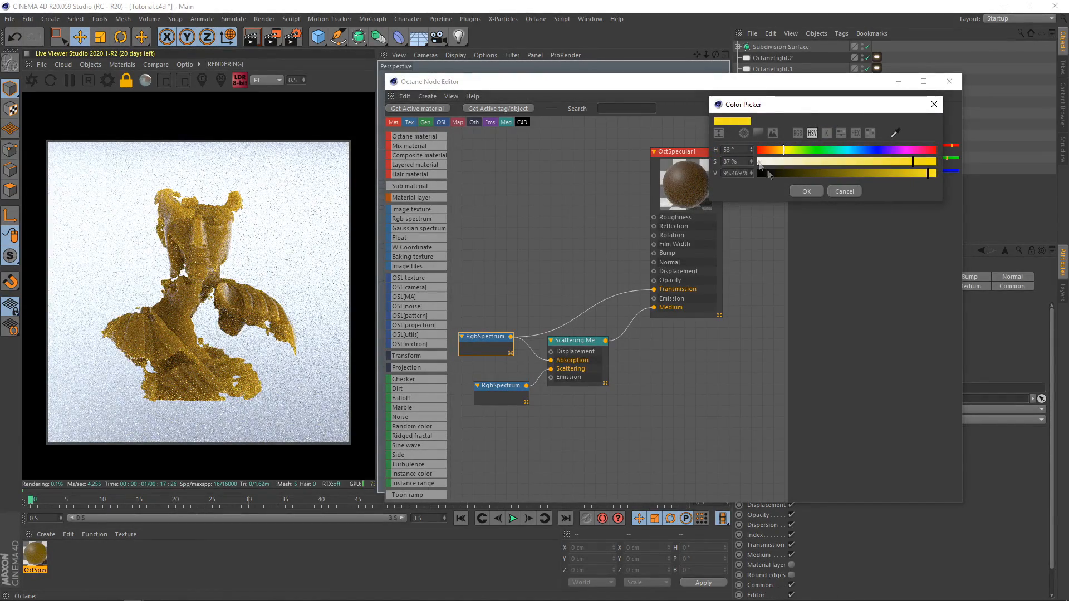
left_click(809, 191)
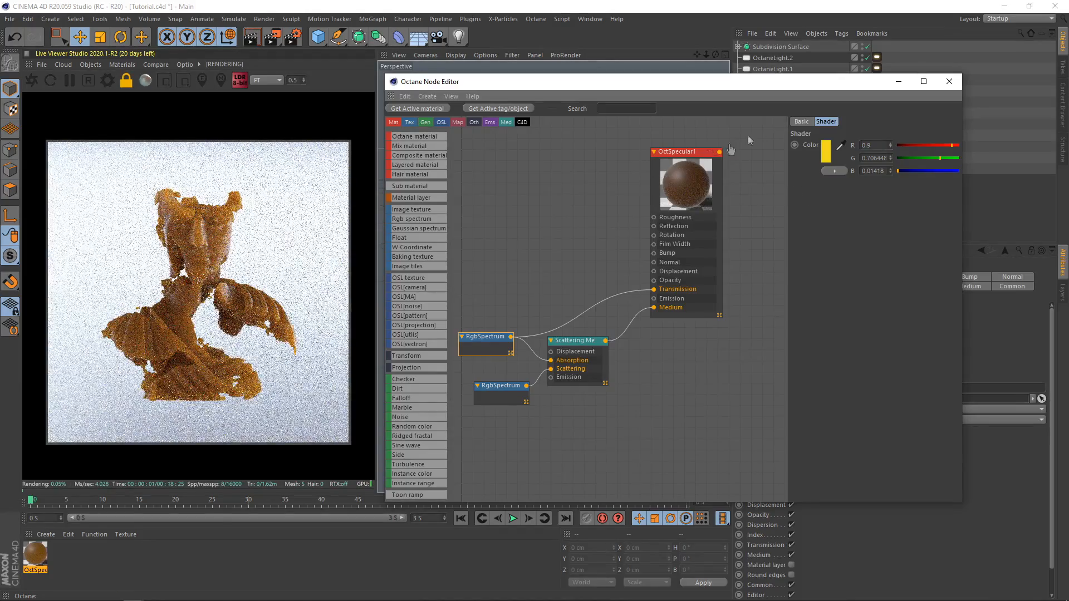
left_click(827, 154)
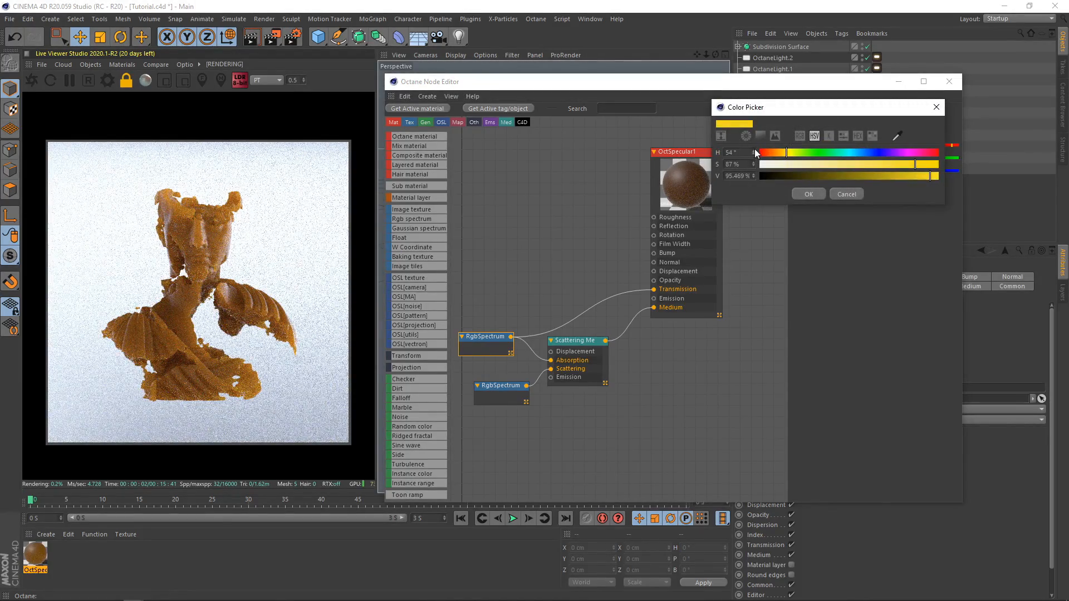
left_click(808, 193)
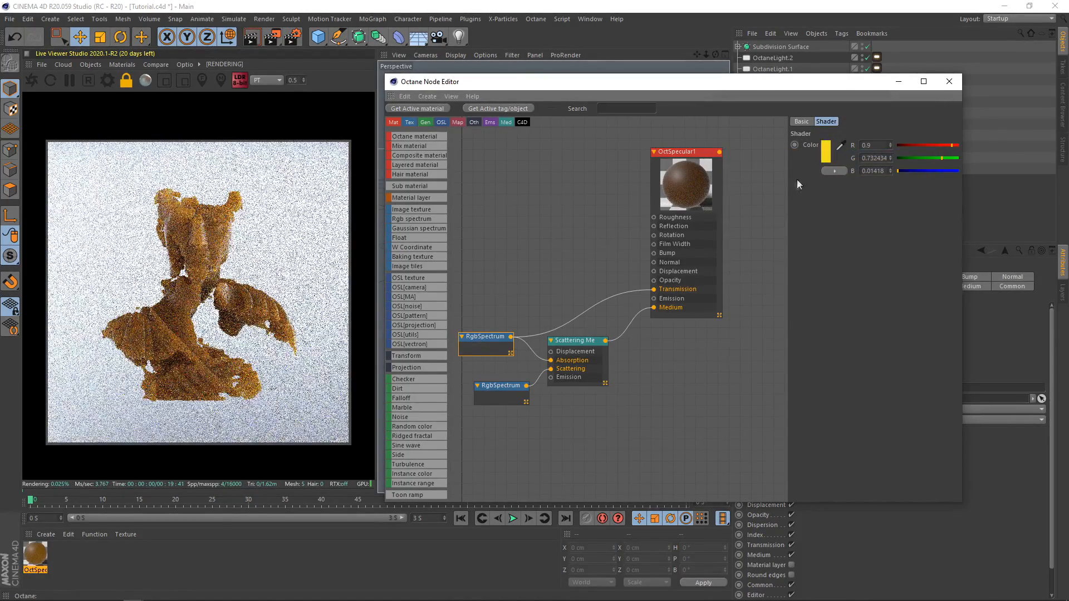
Shift the scattering RGB spectrum to a hue of 52°, about R 0.9, G 0.735, B 0.097, and save the project
left_click(837, 150)
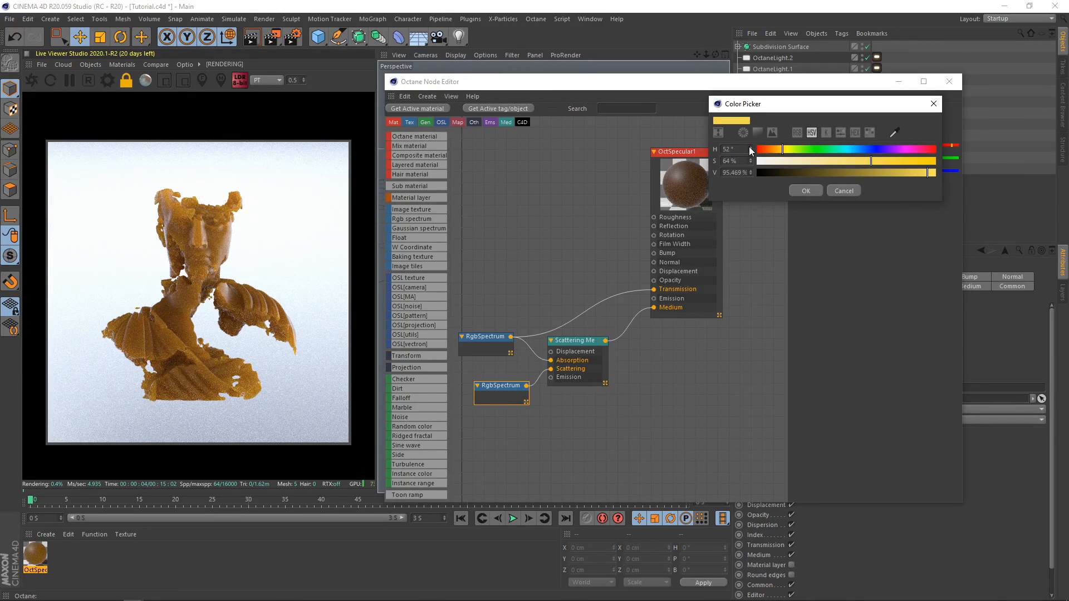
left_click(797, 190)
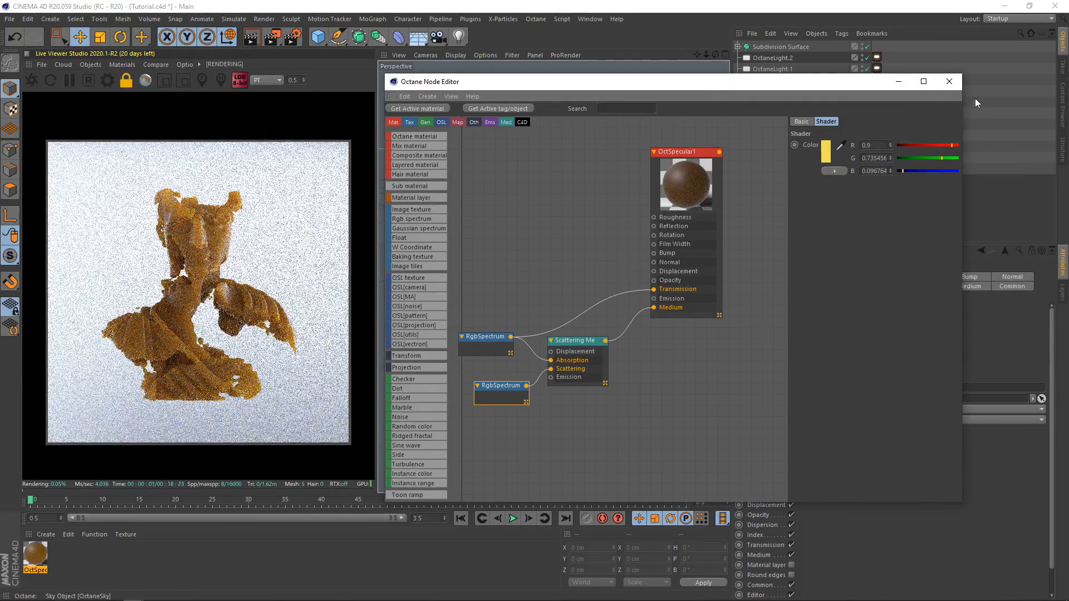
left_click(949, 81)
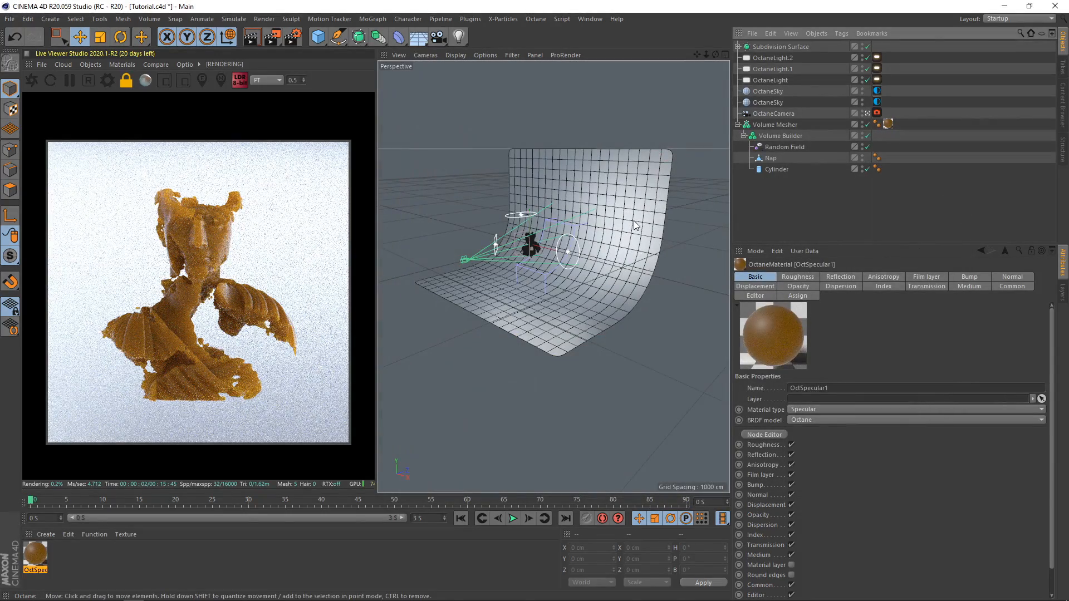
key("ctrl+s")
Reduce the Y size of the backdrop's Bend deformer to 81 cm for a tighter curve
left_click(551, 257)
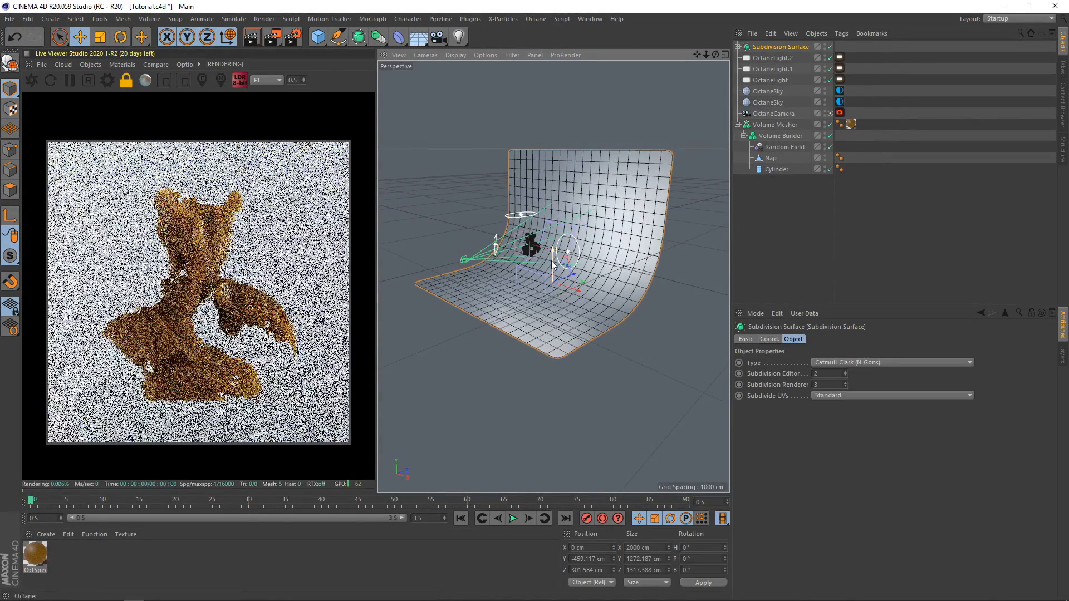
left_click(737, 47)
left_click(772, 69)
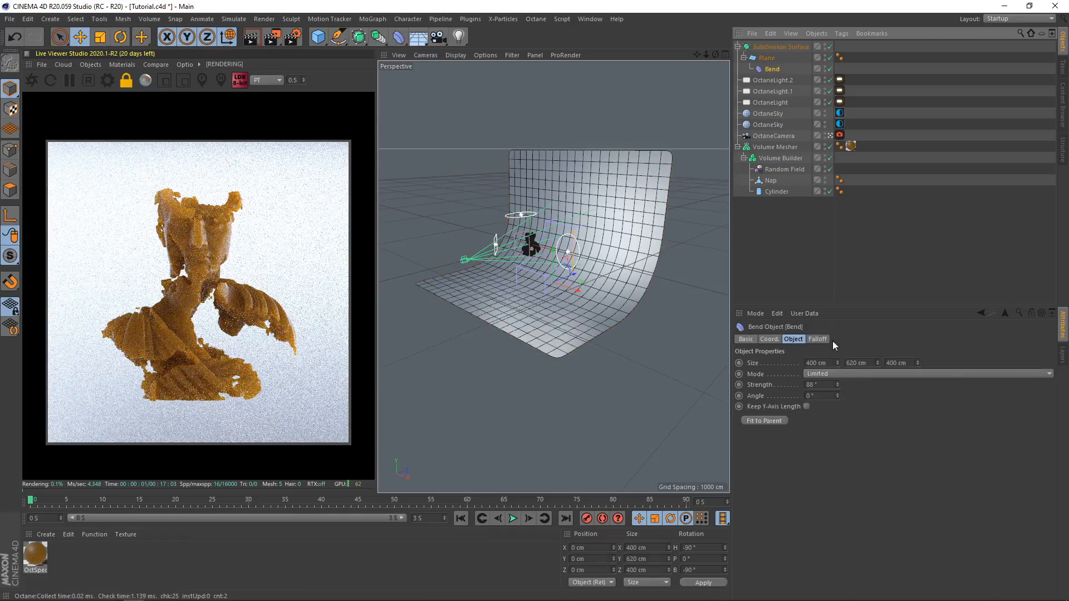
mouse_move(878, 362)
left_mouse_down()
mouse_move(869, 370)
mouse_move(877, 374)
left_mouse_up()
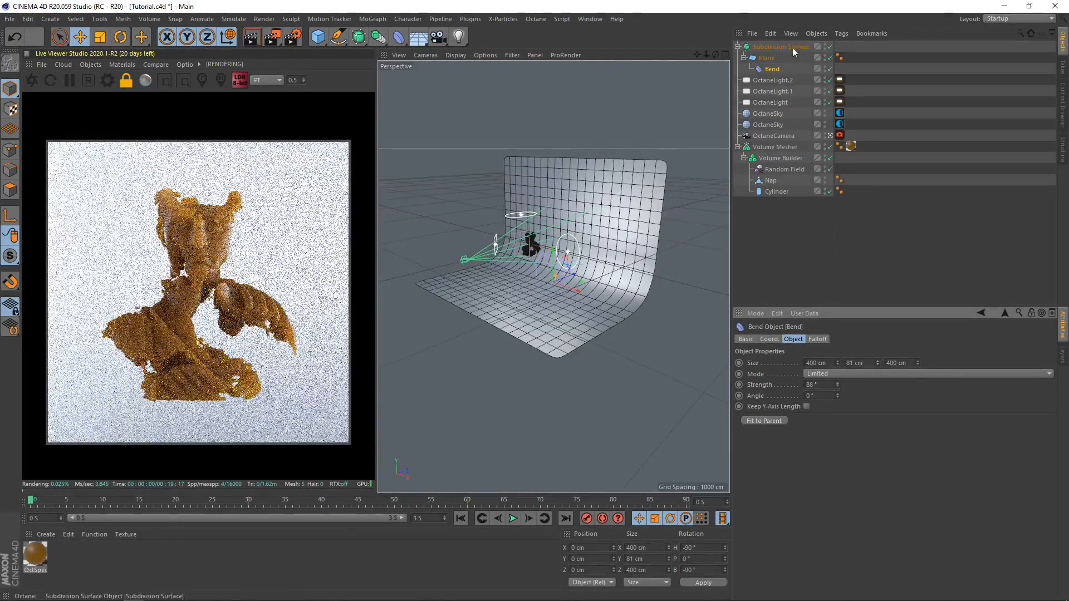
Move the backdrop's Subdivision Surface to about Y -125 cm, Z 71 cm so the floor sits just beneath the bust
left_click(793, 48)
left_click_drag(555, 260, 560, 223)
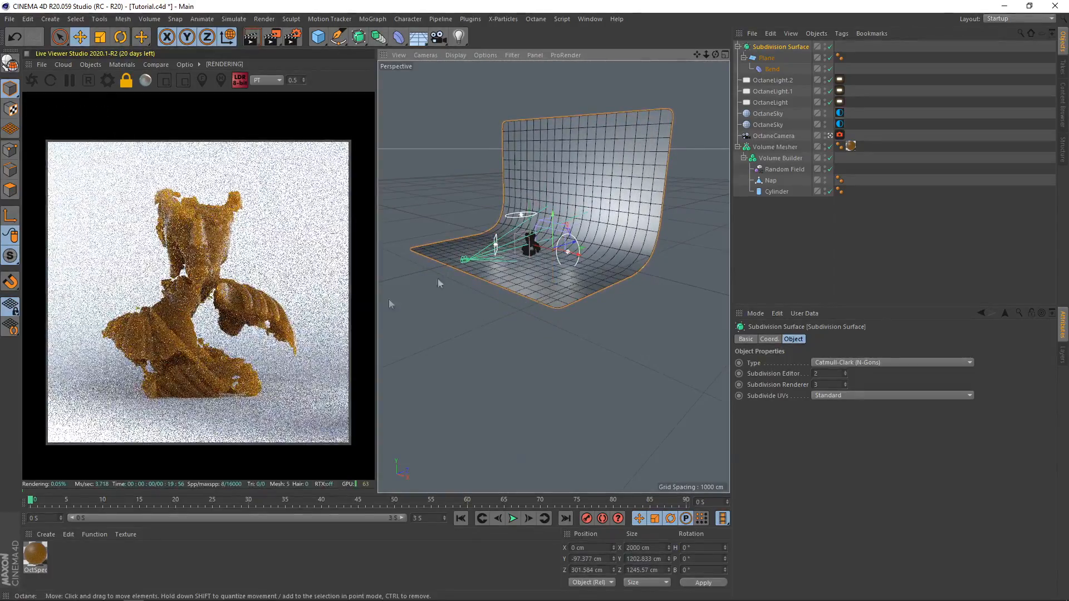
left_click_drag(553, 226, 558, 254)
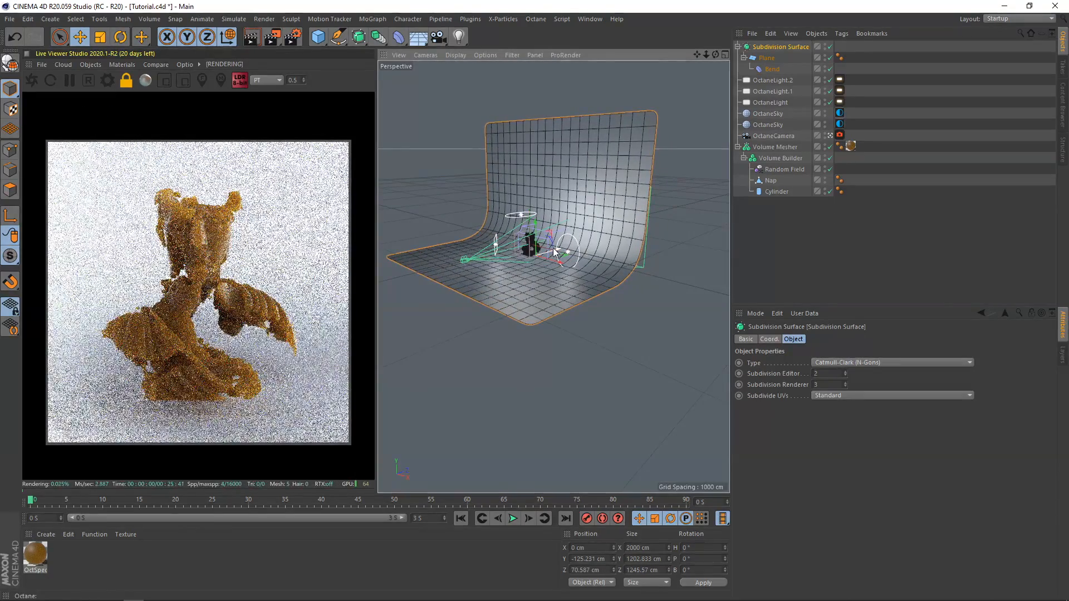
left_click(847, 249)
Move OctaneLight beside the bust to about X 221 cm, Y 19 cm, Z -4 cm
left_click(770, 102)
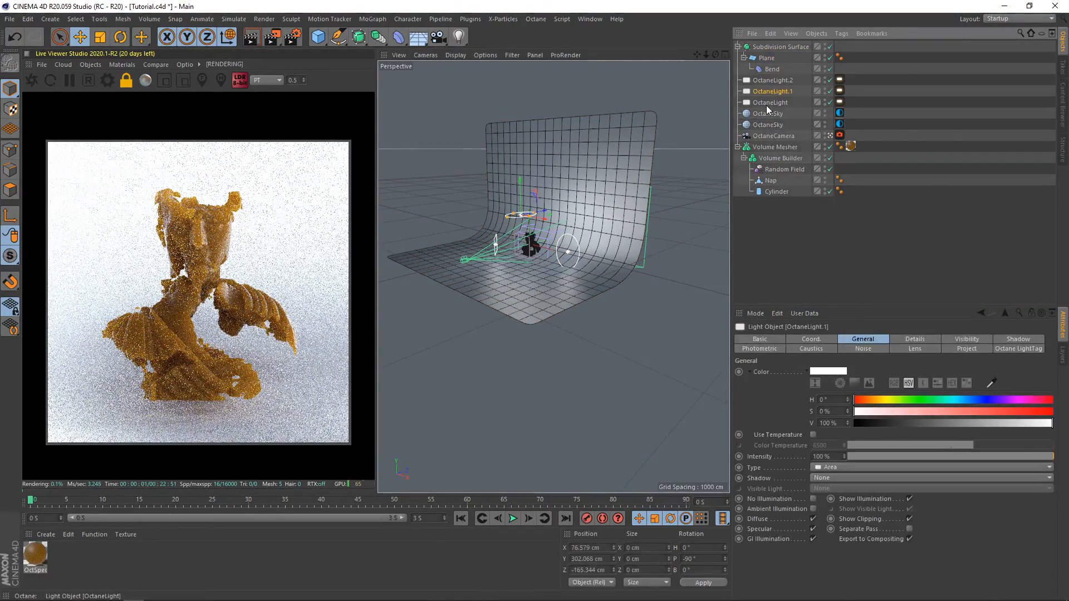
scroll(562, 251, "up", 4)
left_click_drag(562, 247, 590, 253, "alt")
left_click_drag(641, 253, 596, 252)
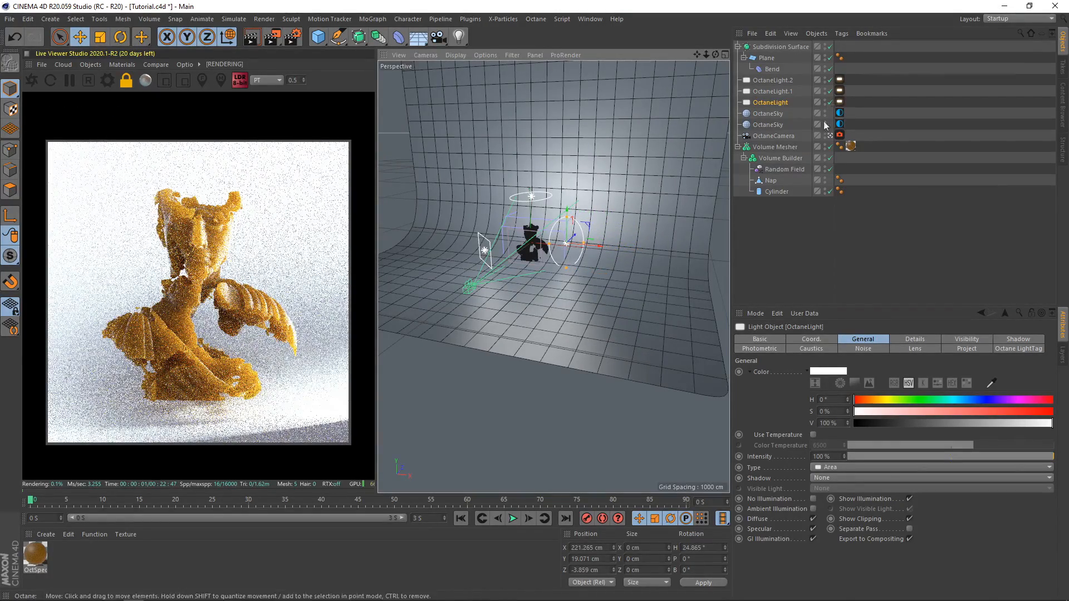
Change OctaneLight's area shape to Rectangle and move it to about X 246 cm, Y 91 cm, Z -166 cm
left_click(915, 339)
left_click(849, 430)
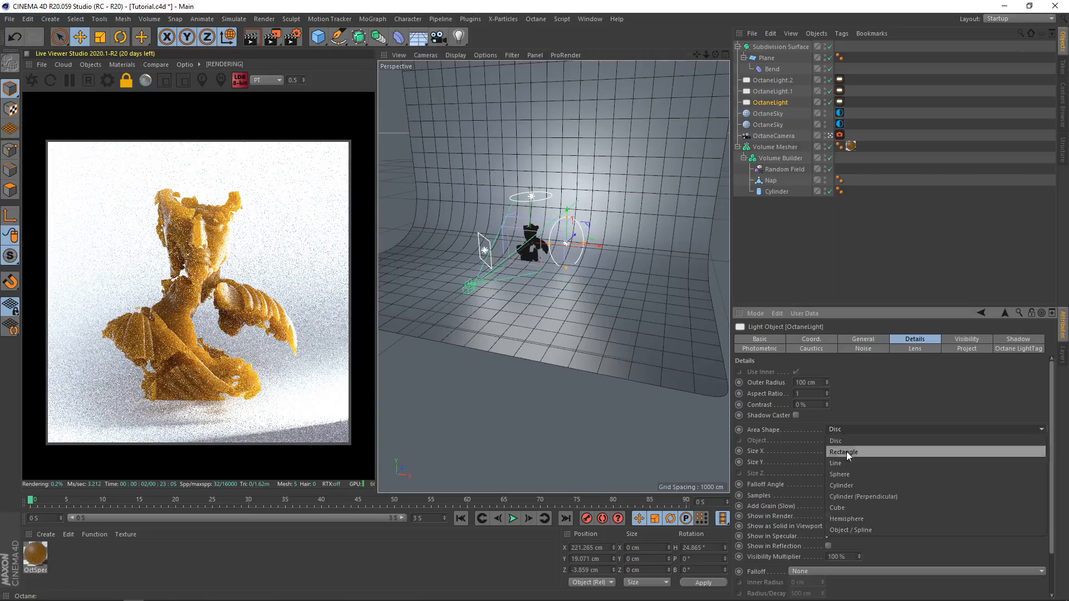
left_click(844, 452)
mouse_move(576, 241)
left_mouse_down()
mouse_move(575, 227)
mouse_move(592, 249)
left_mouse_up()
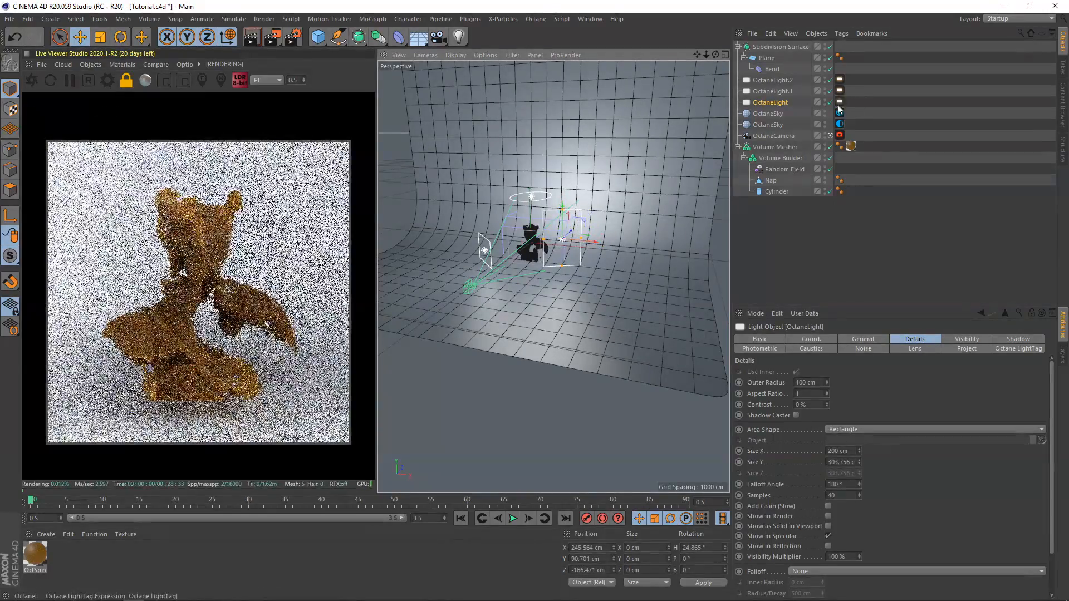
Set the maximum value of the Falloffmap in OctaneLight's distribution to about 0.679
left_click(839, 102)
left_click(840, 429)
left_click_drag(861, 384, 983, 386)
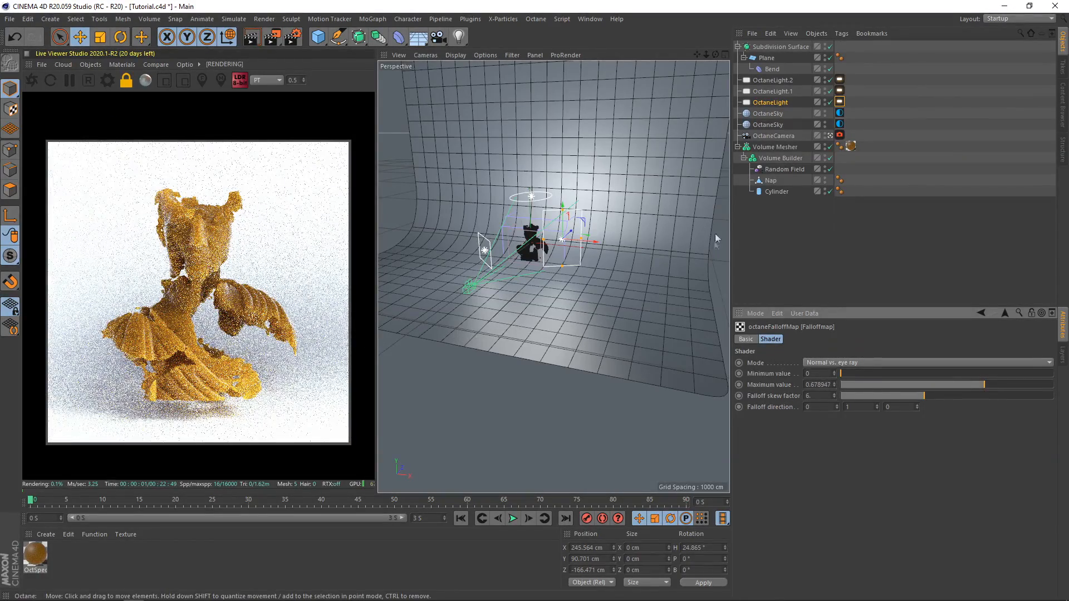
Set the sampling rate of all three Octane light tags to 1000
left_click_drag(858, 102, 839, 80)
left_click(814, 481)
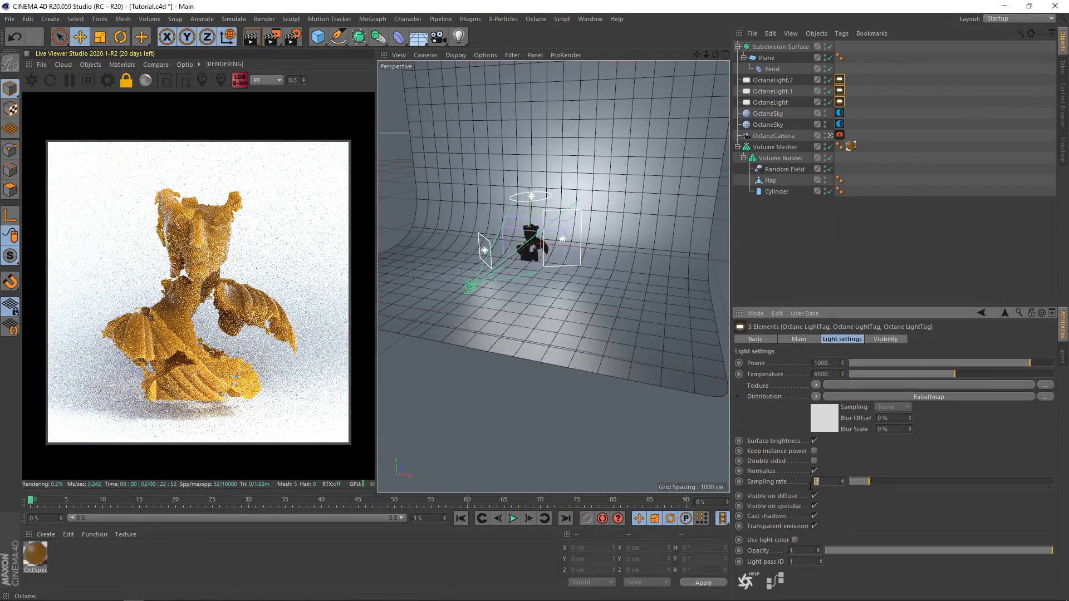
type("1000")
key("Return")
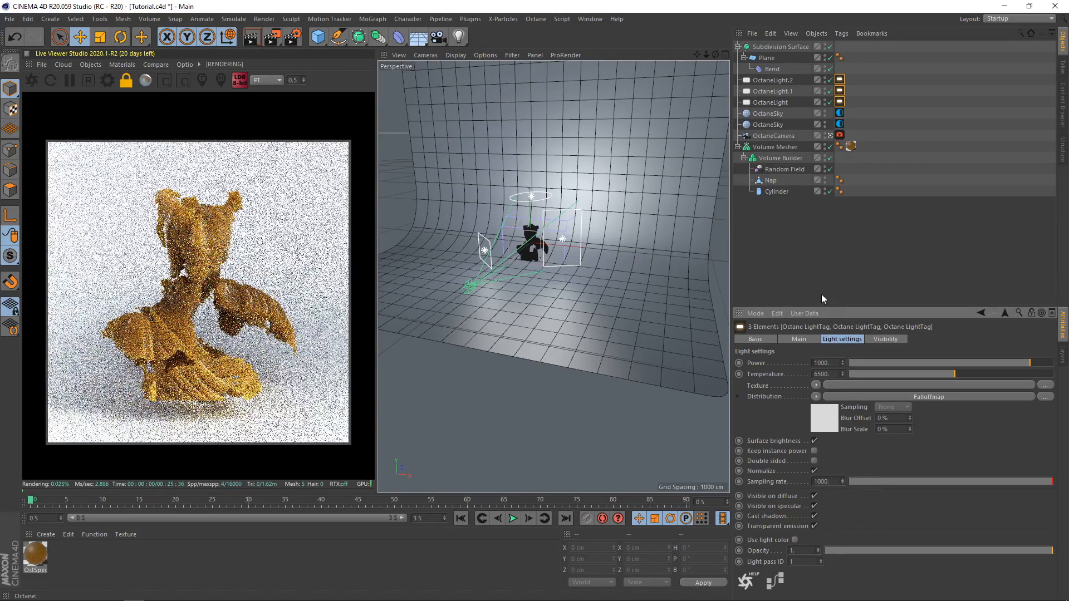
left_click(894, 193)
Rename the three lights by role: OctaneLight.1 as above, OctaneLight as key and OctaneLight.2 as fill
left_click(772, 92)
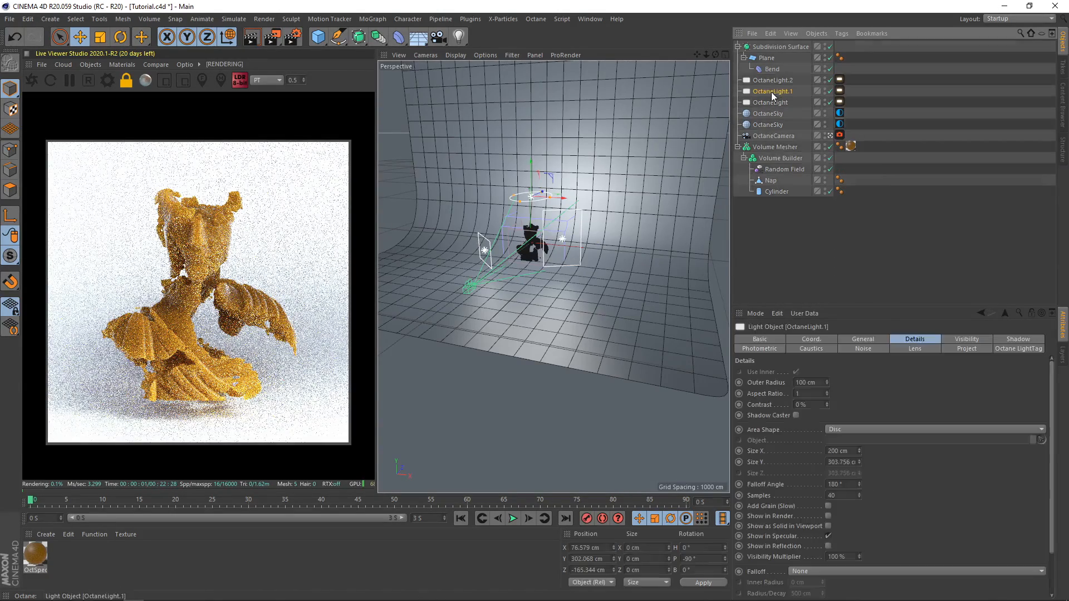
double_click(777, 92)
type("abv")
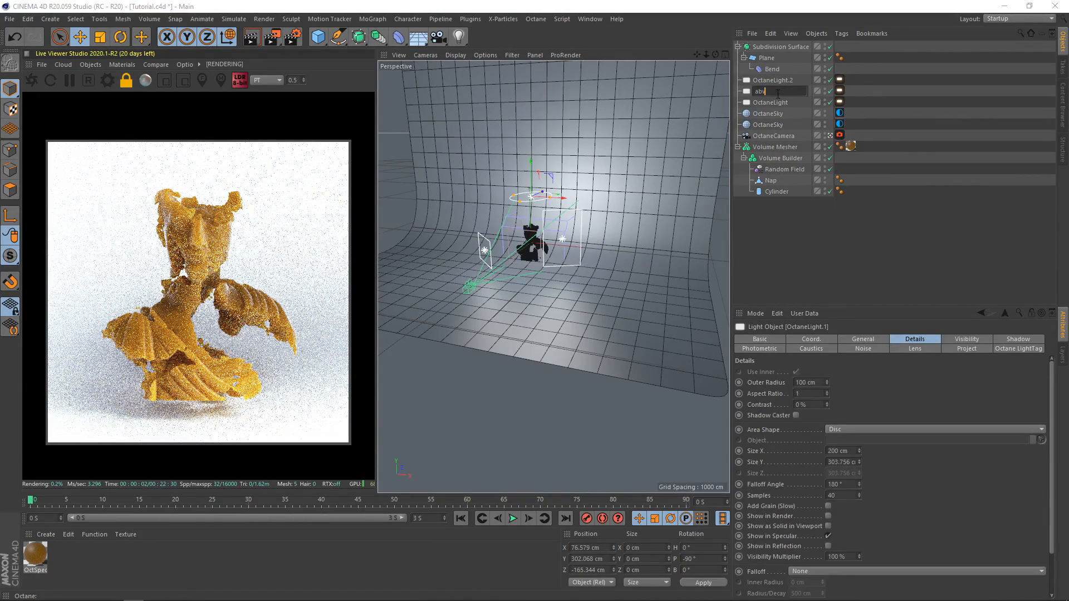
type("ove")
key("Return")
double_click(772, 103)
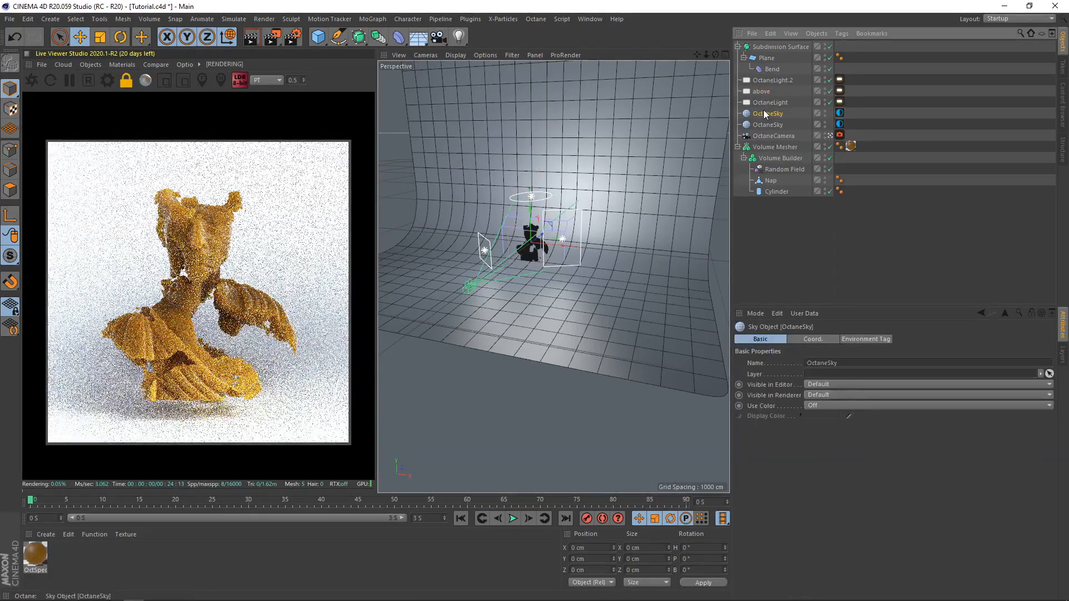
type("key")
key("Return")
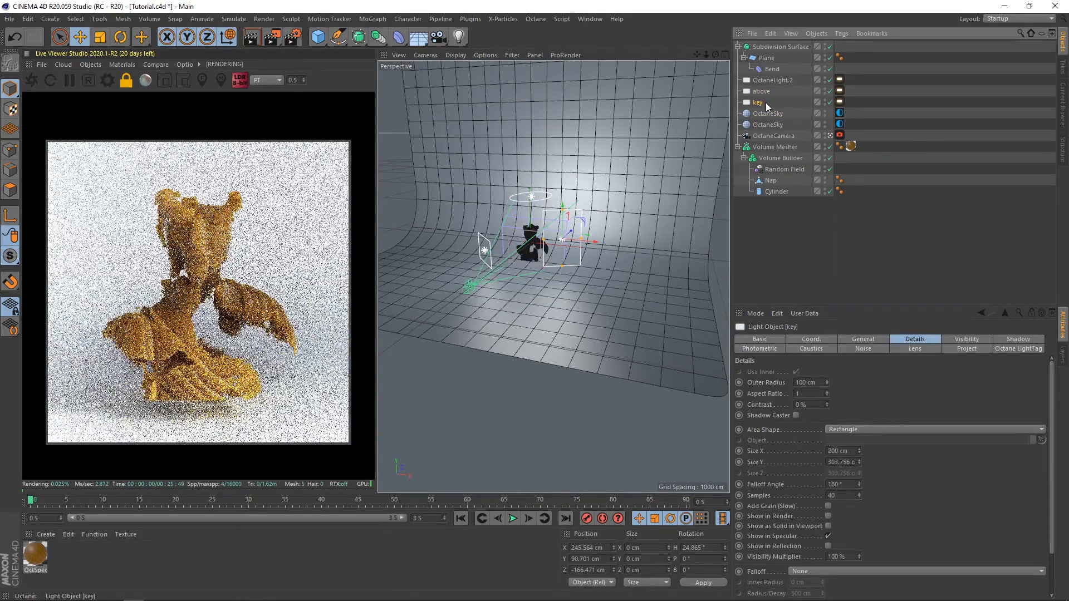
double_click(775, 80)
type("fill")
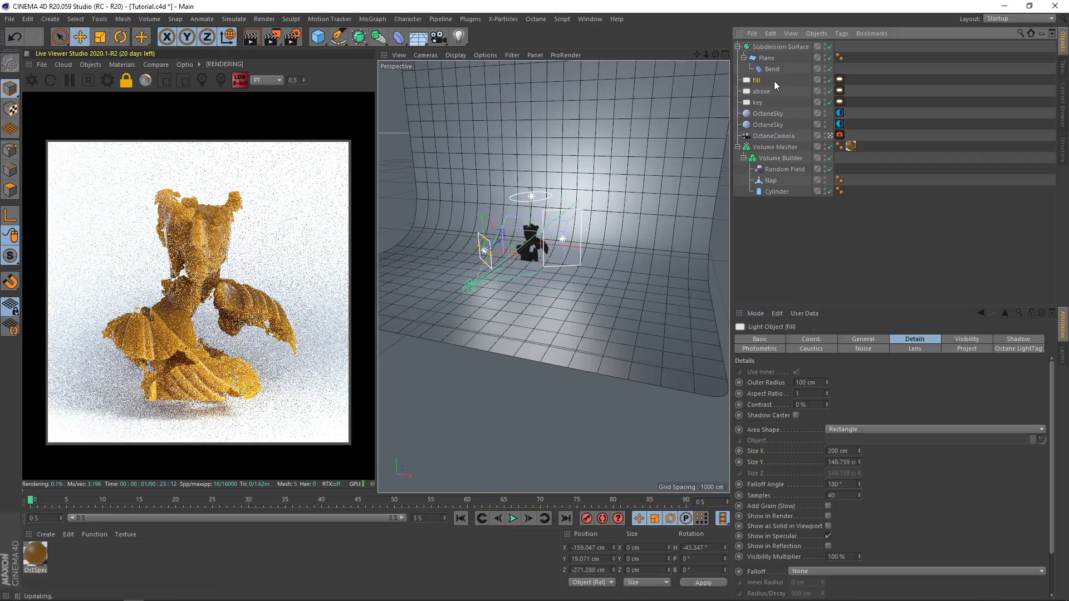
Lower the above light toward the bust and move the fill light closer, to about X -89 cm, Y 19 cm, Z -158 cm
left_click(534, 201)
left_click(492, 228)
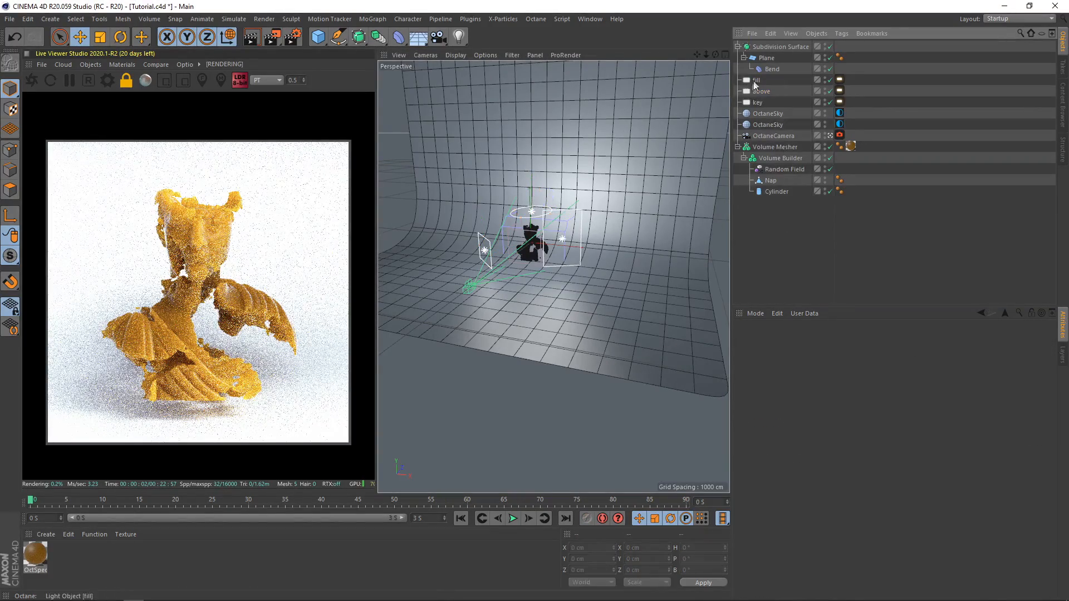
left_click_drag(499, 249, 573, 264)
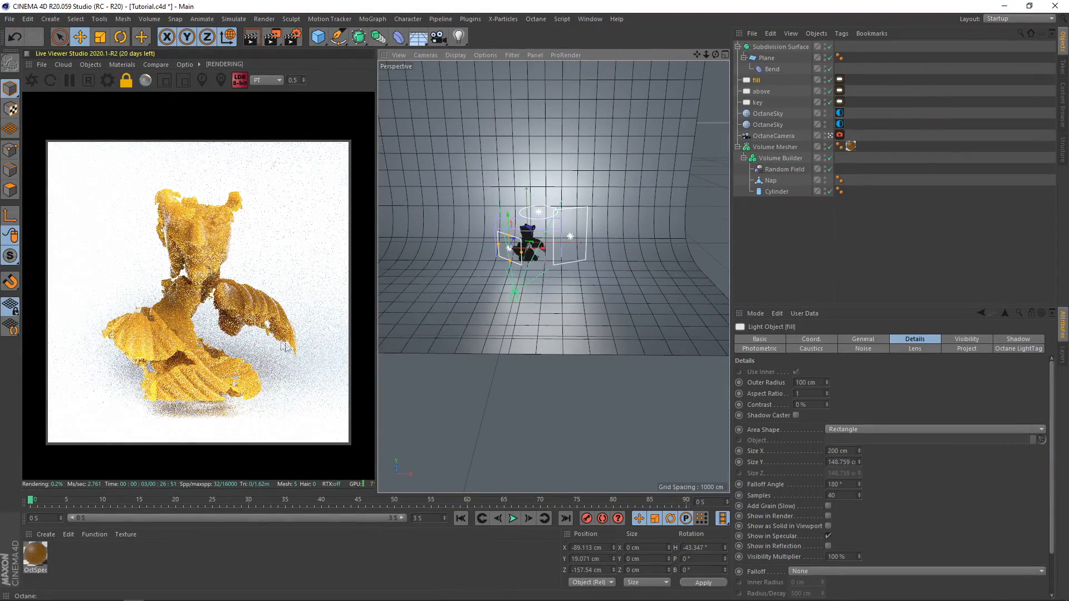
Create an Octane Diffuse material and assign it to the backdrop Plane
left_click(156, 566)
left_click(122, 64)
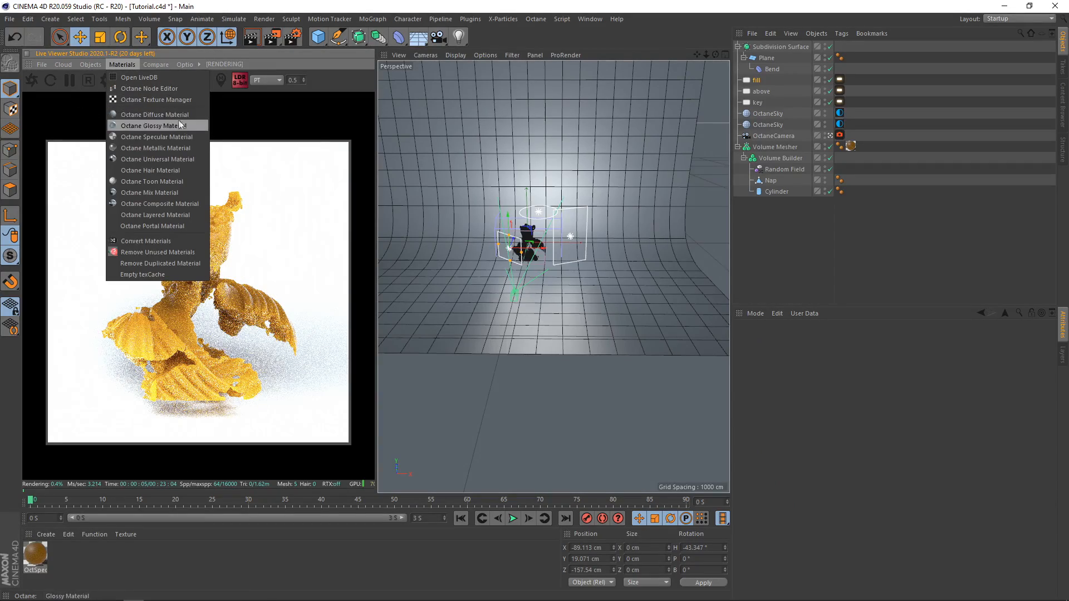
left_click(151, 115)
left_click_drag(35, 554, 766, 58)
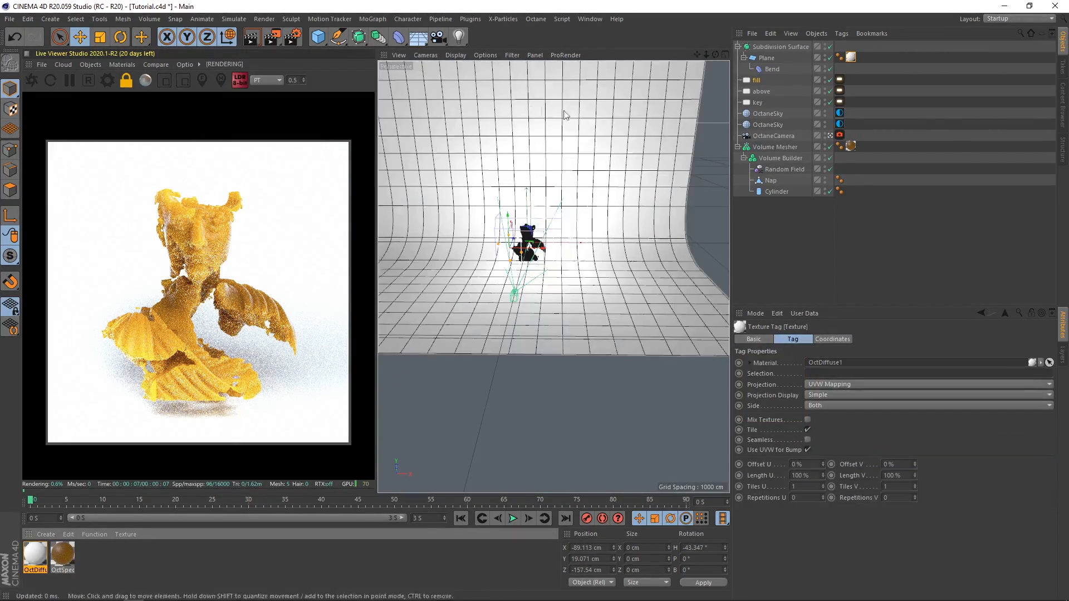
Set the backdrop material's diffuse color to a yellow-orange of about R 0.9, G 0.399, B 0.054
left_click(37, 559)
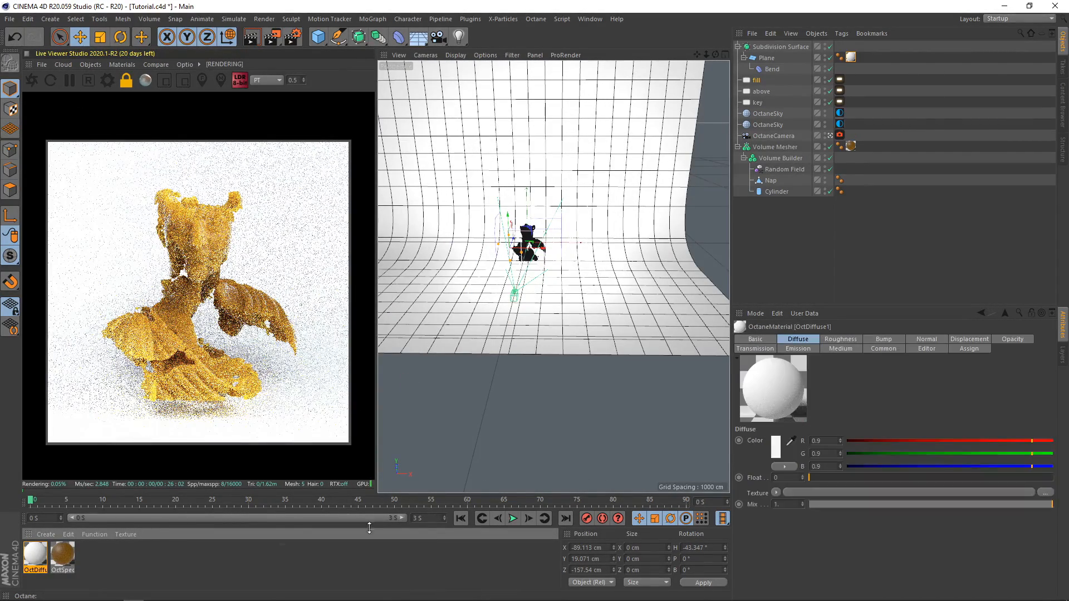
left_click(780, 450)
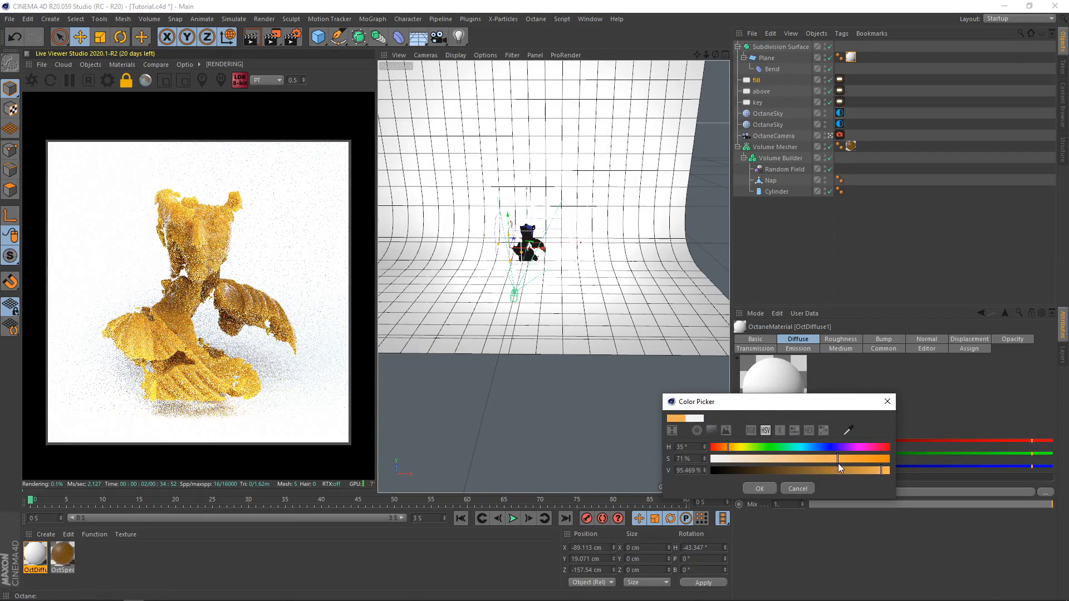
left_click(764, 488)
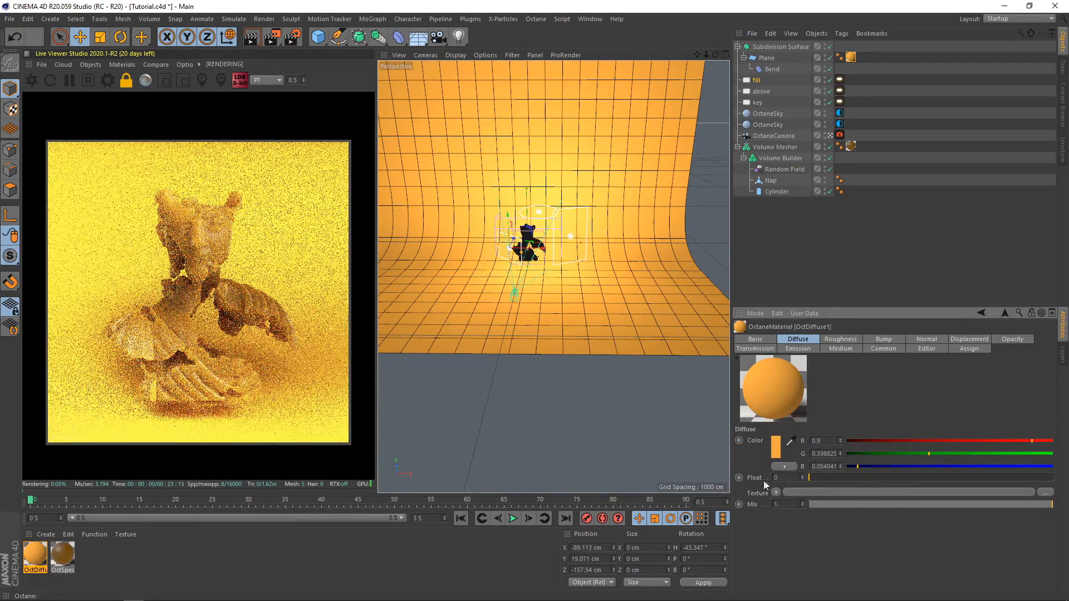
Switch the OctDiffuse1 material type to Glossy and raise its roughness float to about 0.824
left_click(762, 341)
left_click(807, 464)
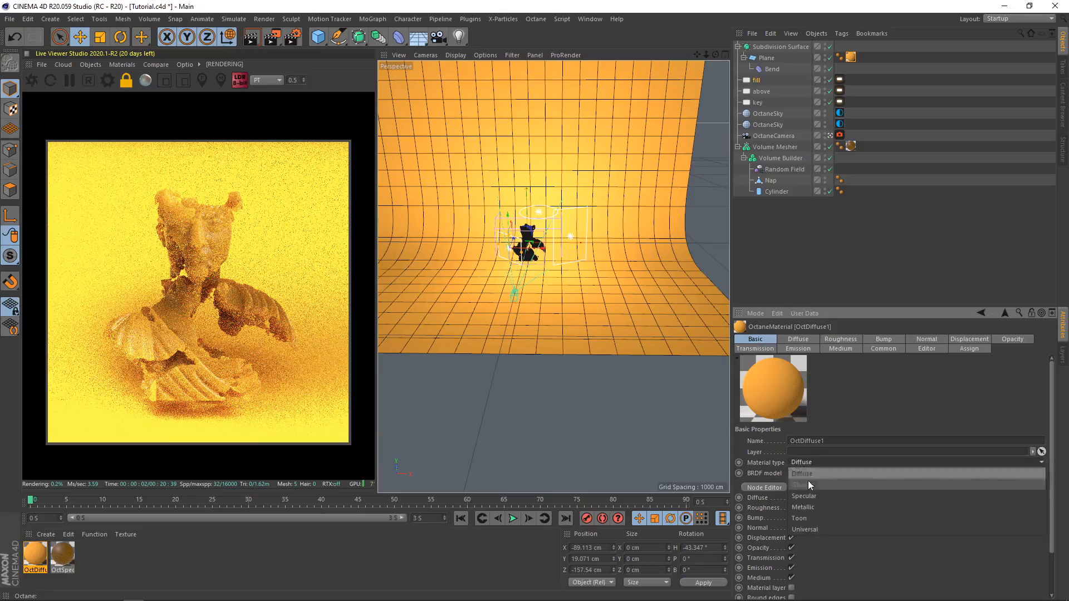
left_click(808, 482)
left_click(883, 340)
left_click_drag(811, 487, 1009, 487)
Move the backdrop's Subdivision Surface farther back to about Z 156 cm
left_click(759, 48)
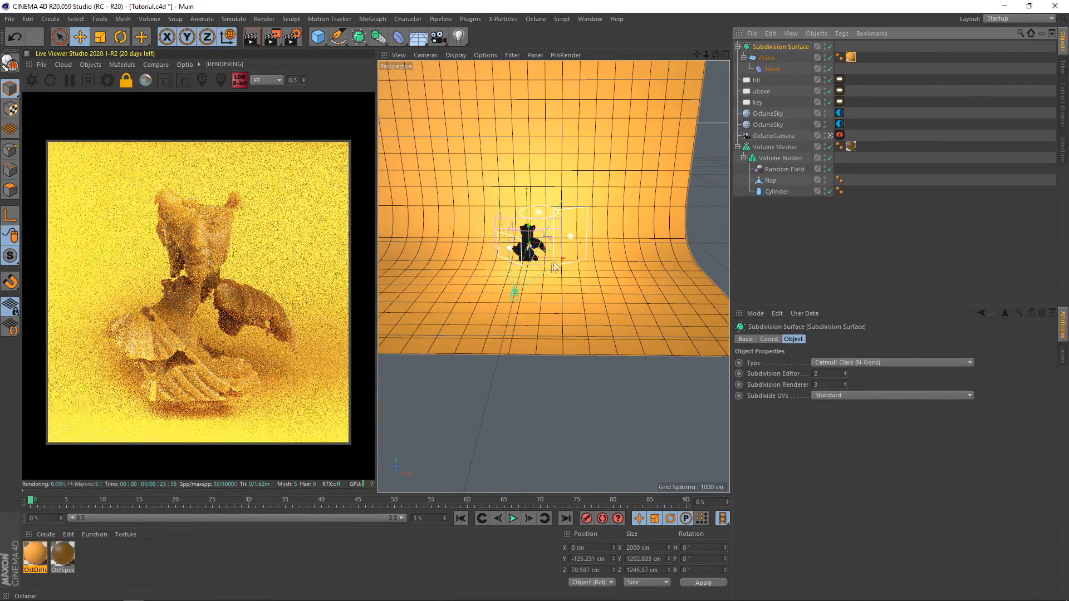
left_click_drag(557, 266, 484, 269, "alt")
Shift the backdrop material's diffuse color to a yellower orange, about R 0.9, G 0.447, B 0.054
left_click(30, 564)
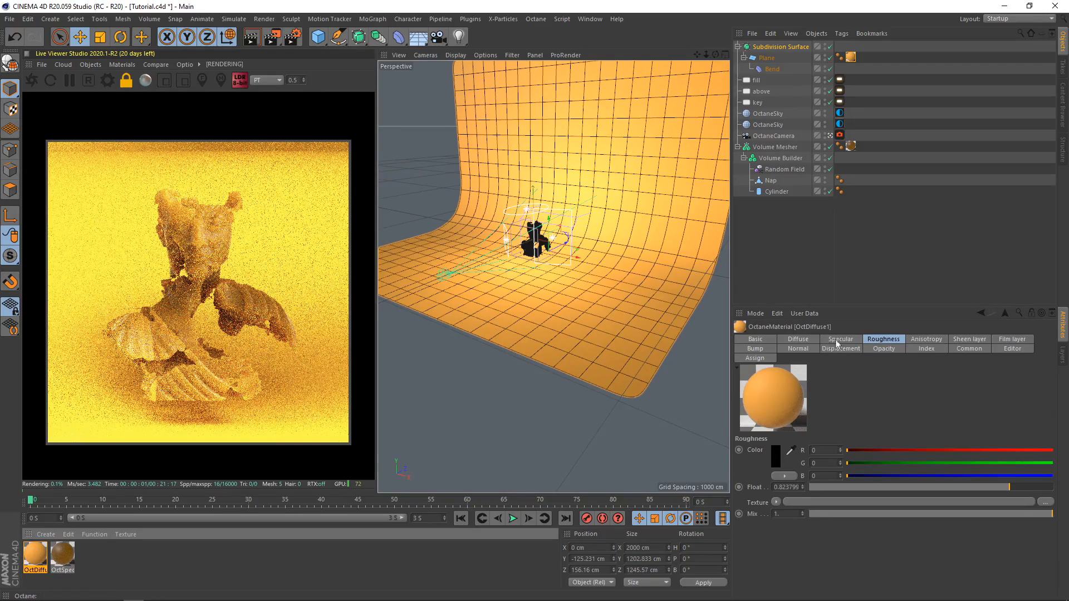
left_click(798, 339)
left_click(775, 456)
left_click_drag(722, 460, 726, 460)
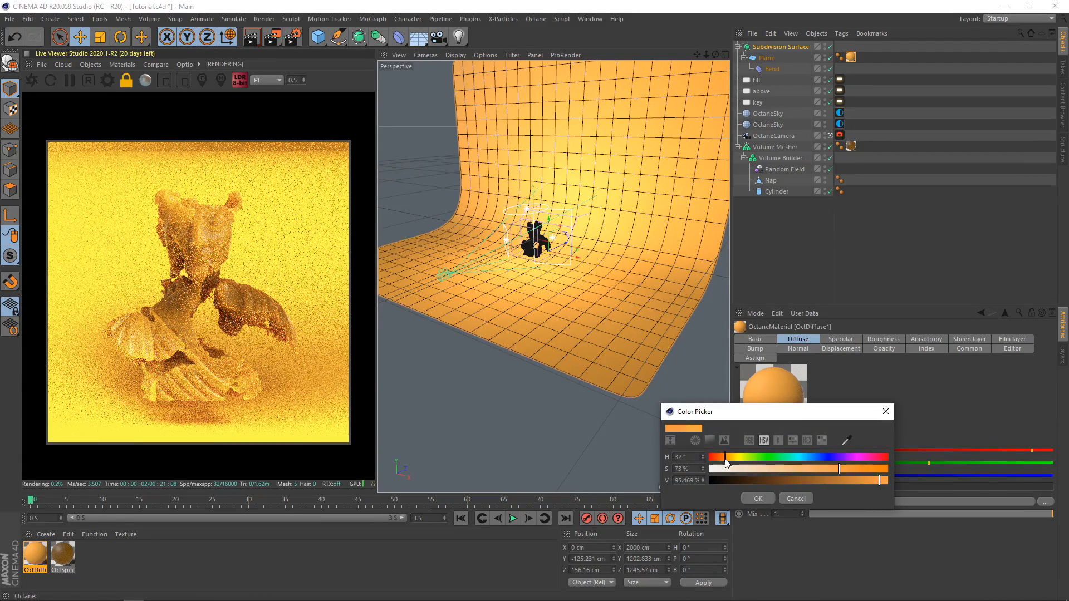
left_click(759, 499)
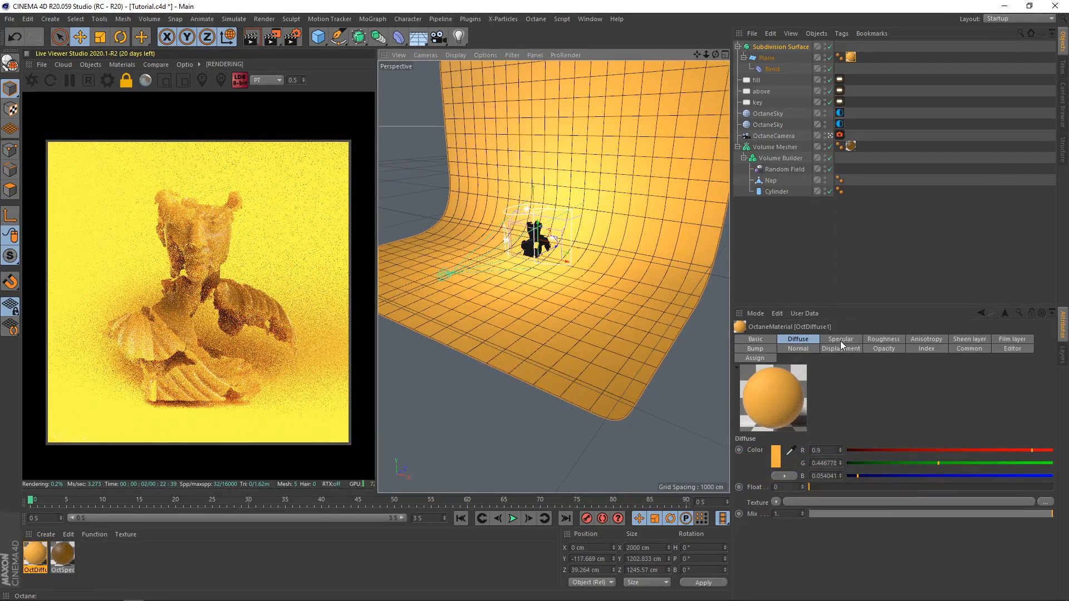
Shift the backdrop material's diffuse color to a deeper, redder orange with the green value below 0.3
left_click(774, 459)
left_click(727, 460)
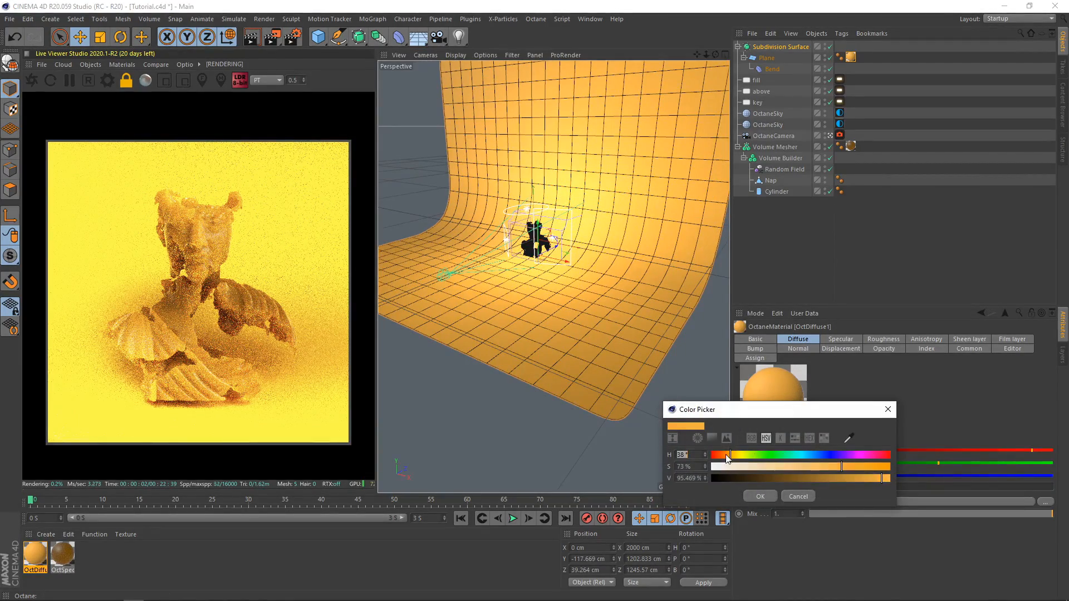
left_click(760, 494)
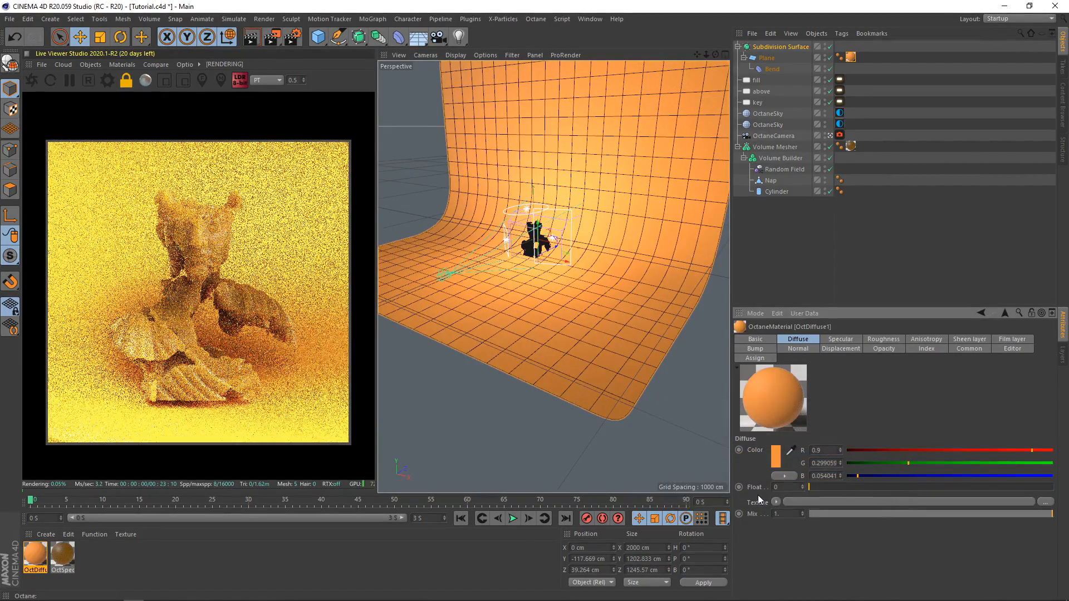
left_click(776, 455)
Set the OctaneCamera's focal length to Tele (135 mm) and pull the camera back to about Z -846 cm
left_click(774, 136)
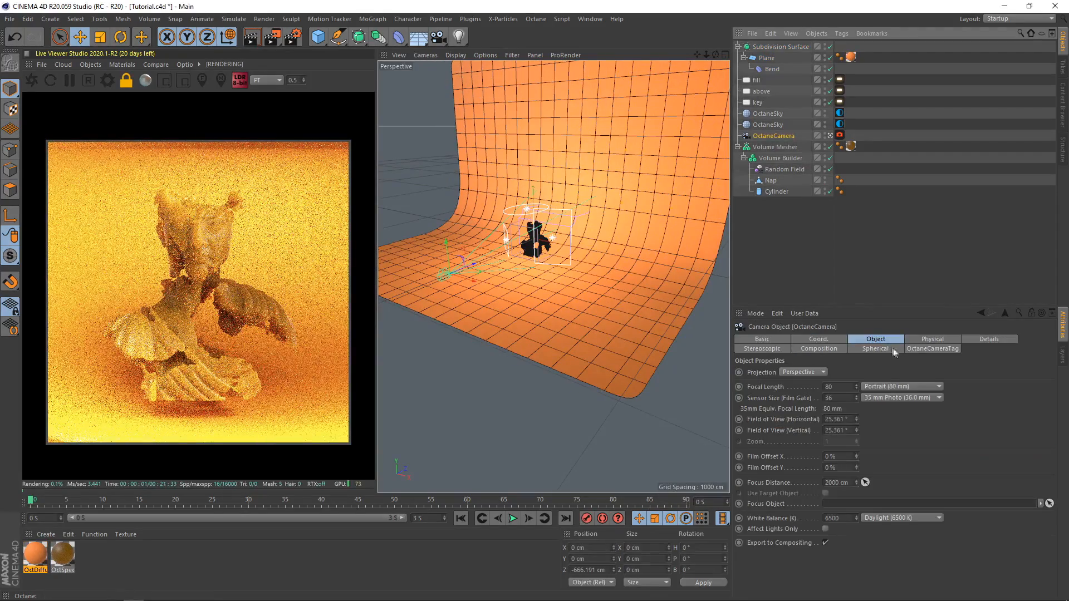
left_click(894, 386)
left_click(902, 465)
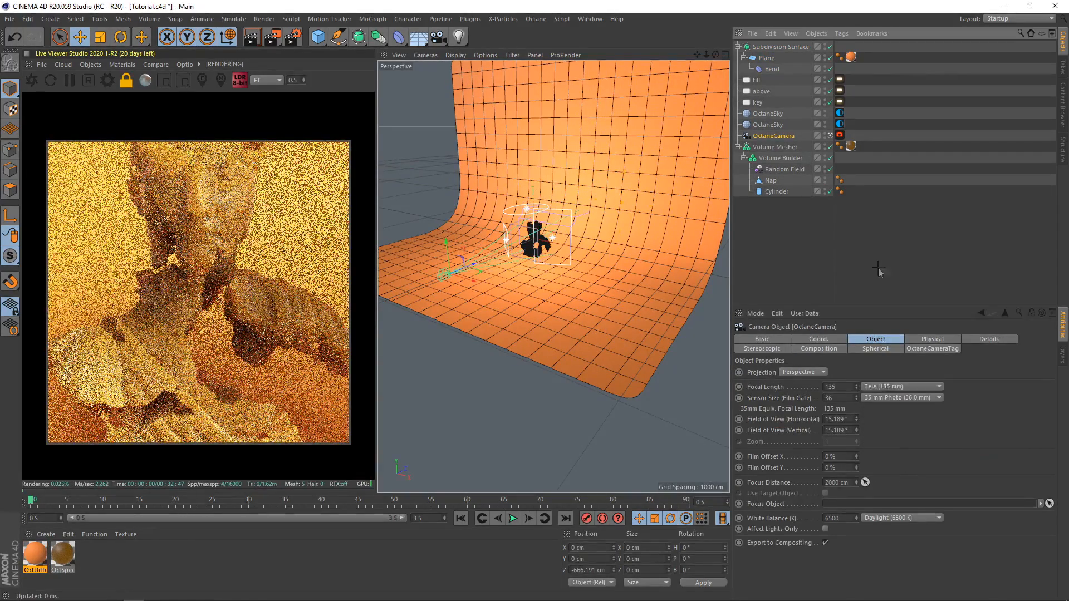
left_click_drag(706, 55, 704, 51)
key("F2")
key("F1")
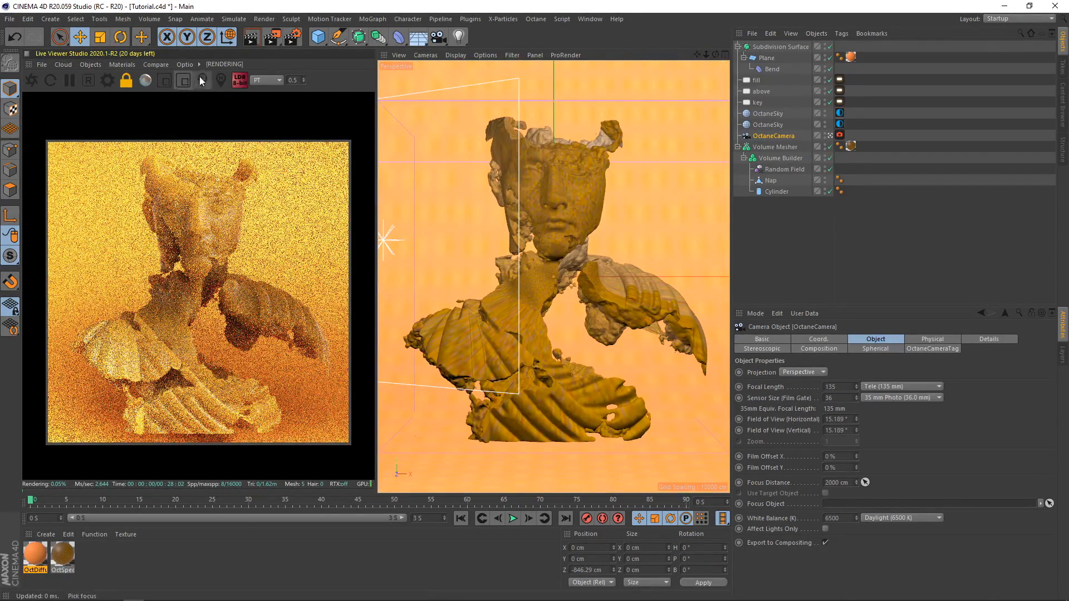
Pick the camera focus on the bust's face in the live render and open the Octane camera tag's Thinlens settings
left_click(202, 80)
left_click(195, 249)
left_click(221, 256)
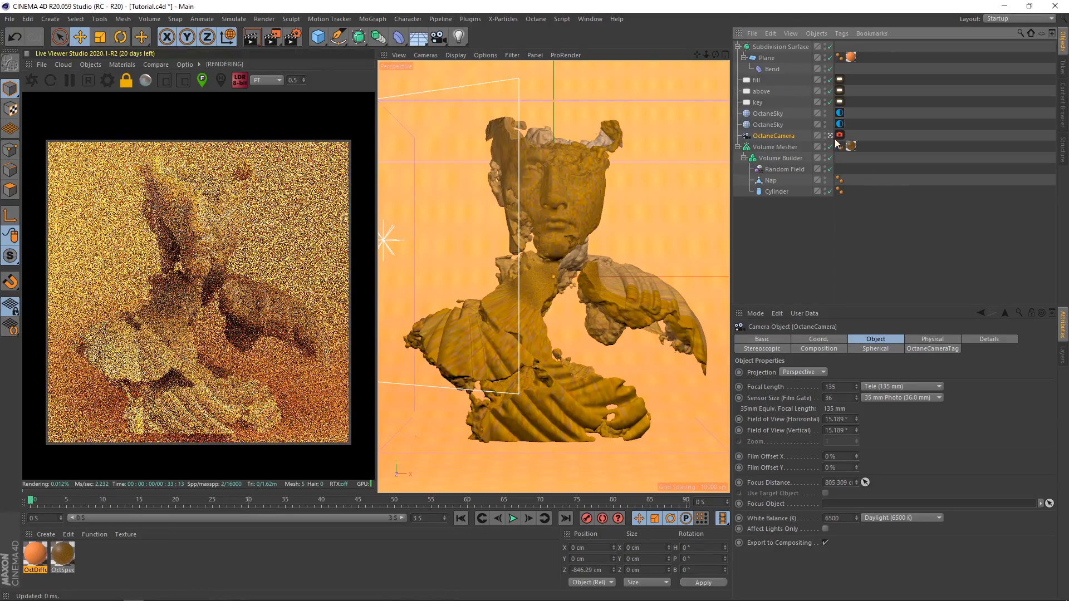
left_click(840, 135)
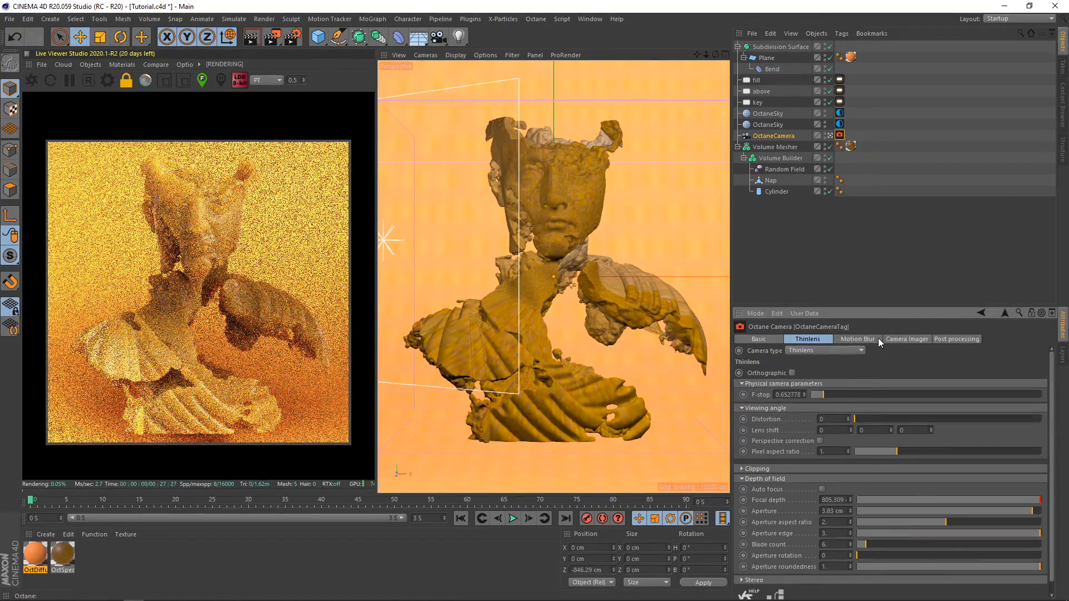
Set the render output to 1280 x 720 and change the film aspect to Panavision (2.39:1)
left_click(294, 39)
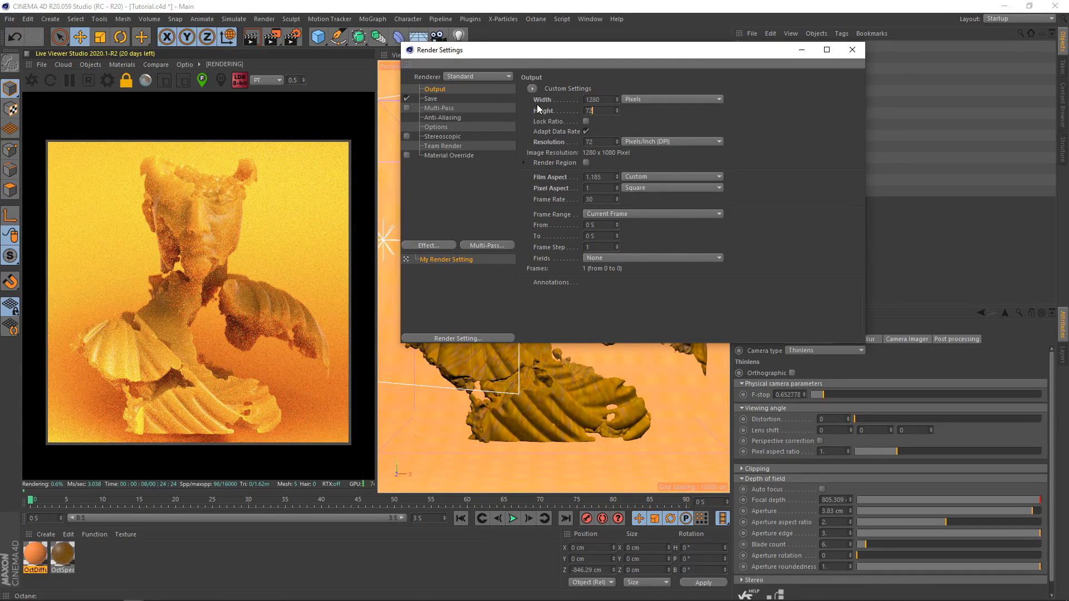
left_click(653, 176)
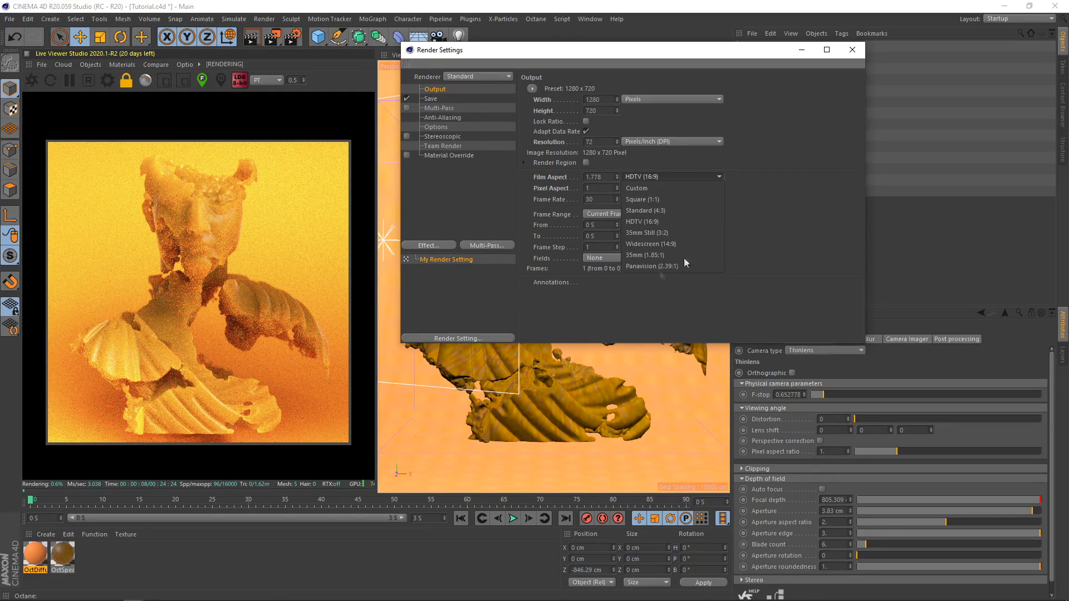
left_click(656, 267)
left_click(852, 50)
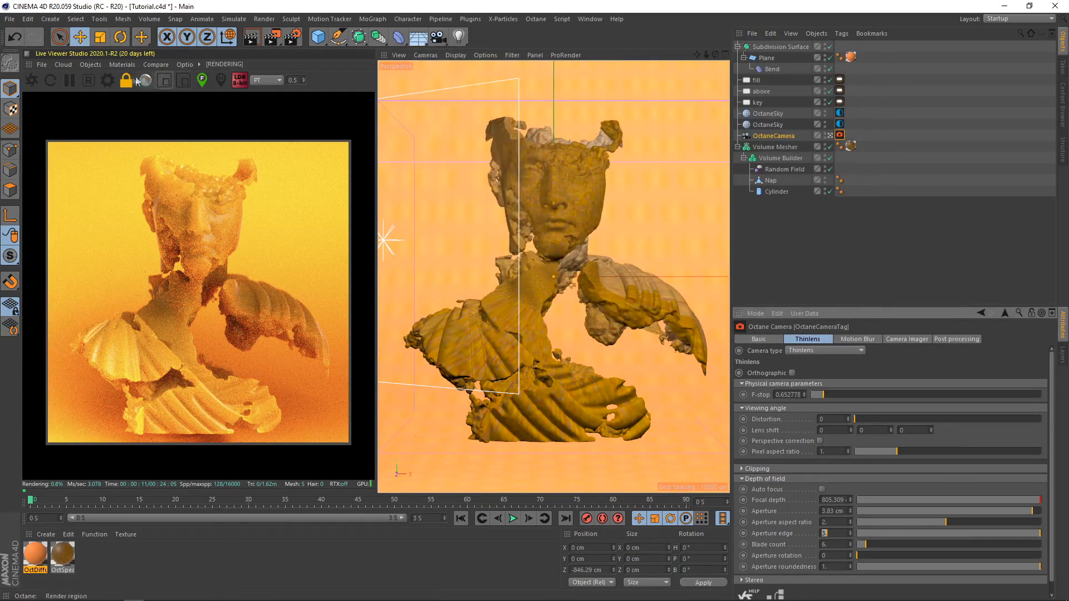
left_click(761, 217)
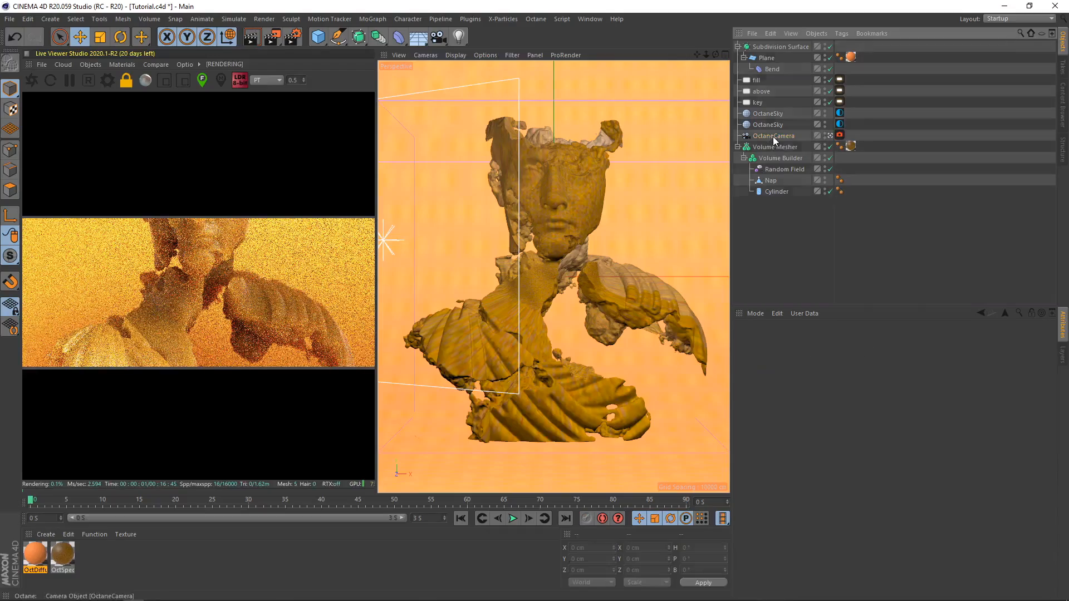
Pull the OctaneCamera back to about Z -2070 cm, pick focus on the bust, and widen the live render area
left_click(773, 136)
left_click_drag(706, 55, 607, 55)
left_click(206, 82)
left_click(202, 251)
left_click(242, 259)
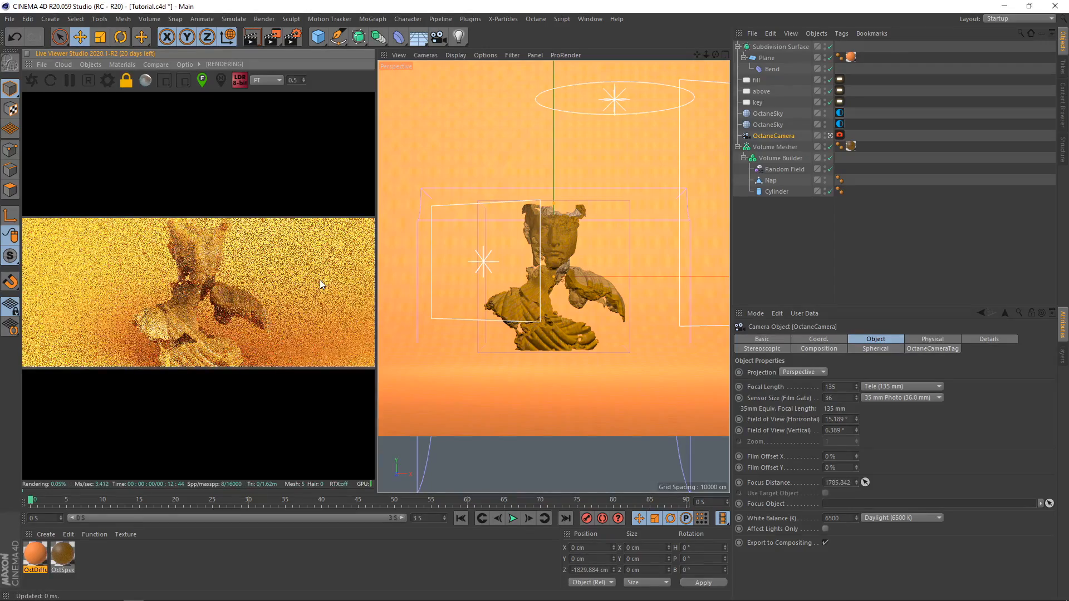
left_click_drag(706, 56, 685, 56)
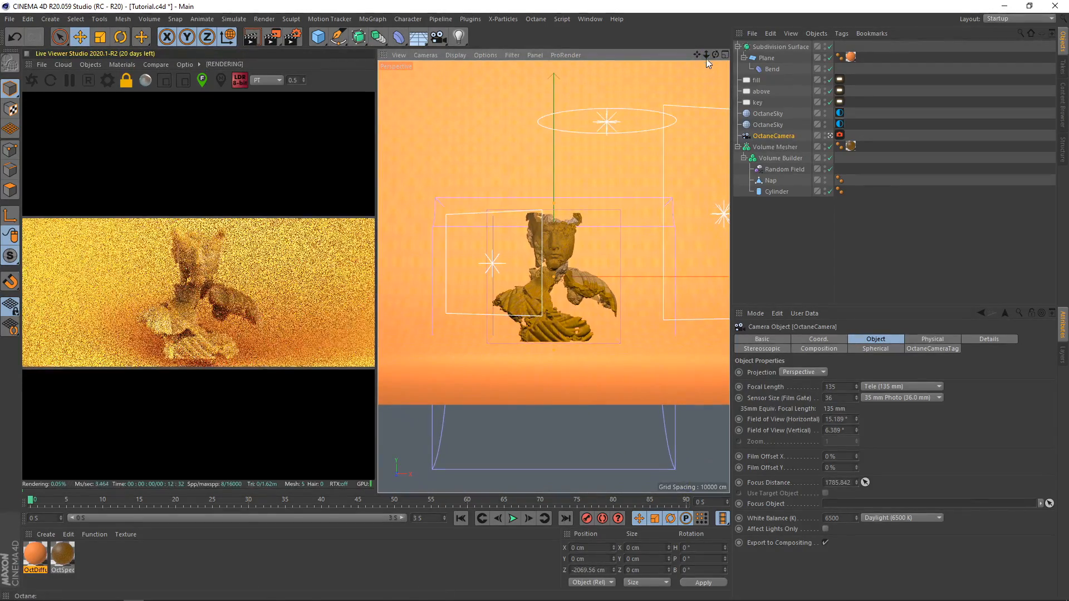
left_click_drag(379, 144, 402, 139)
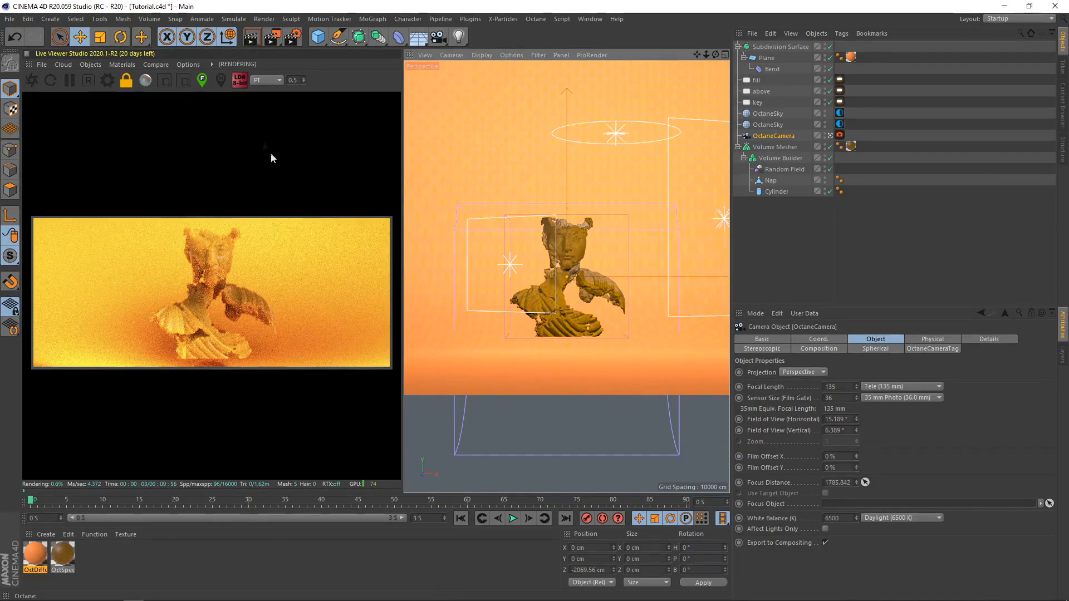
Narrow the key light's width to about 165 cm
left_click(797, 234)
left_click(758, 103)
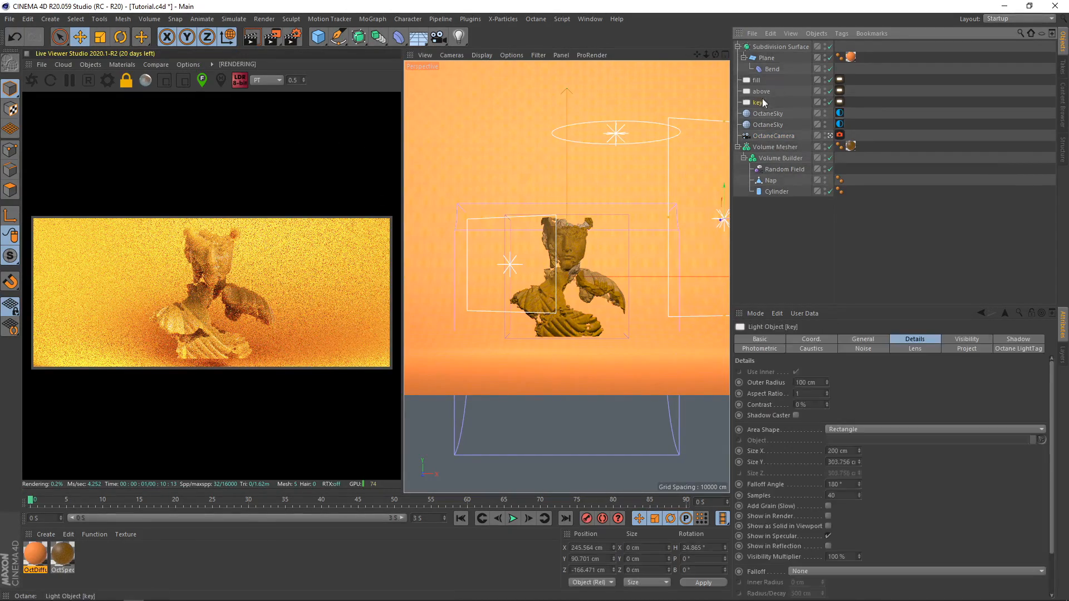
left_click_drag(667, 218, 678, 217)
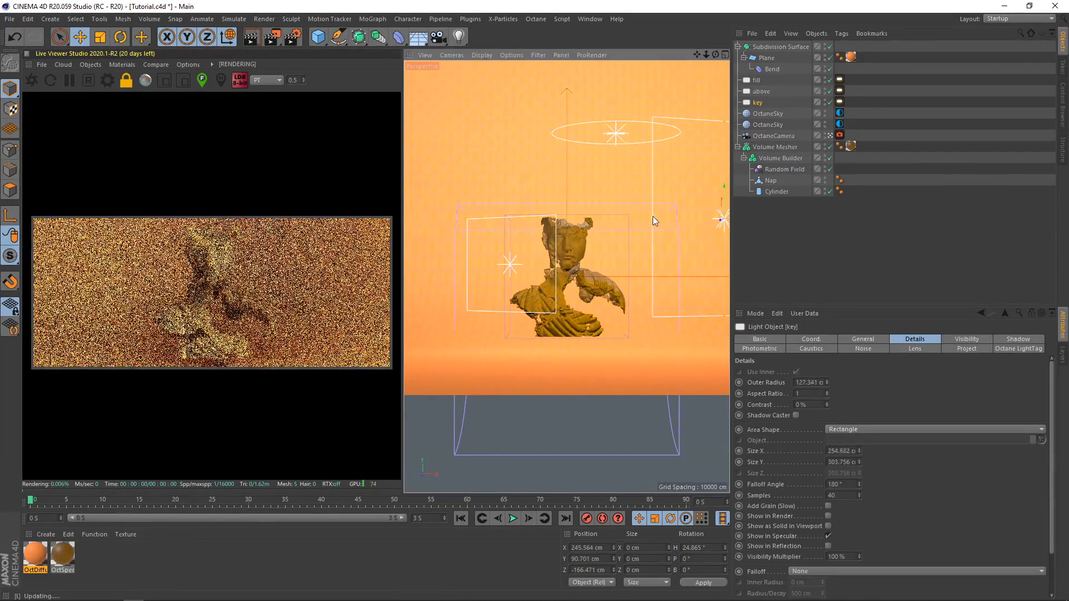
Change the above light's area shape to Rectangle and lower the light to about Y 217 cm
left_click(760, 92)
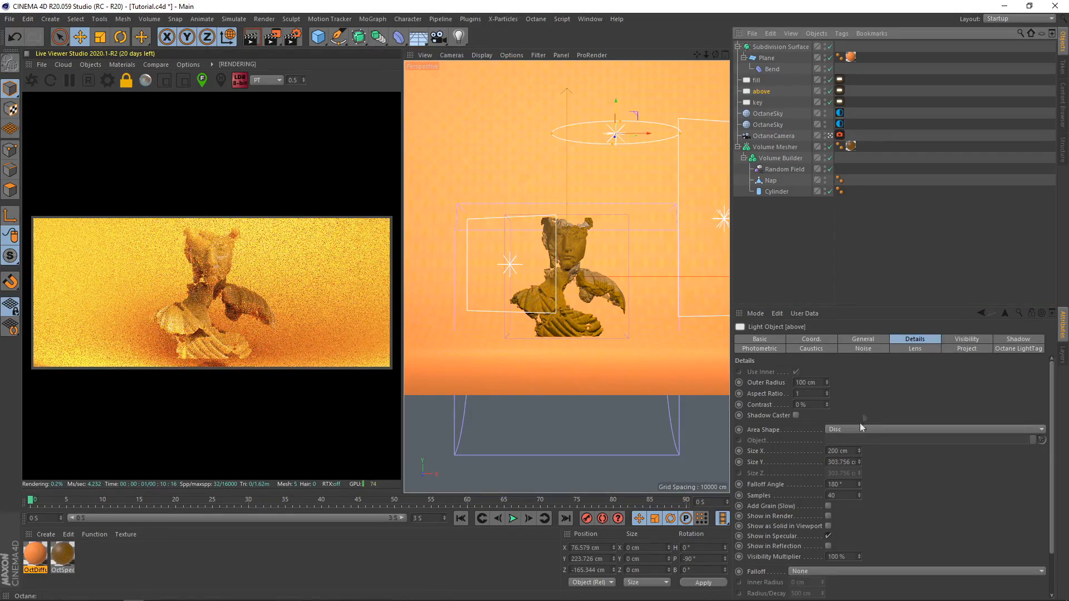
left_click_drag(616, 106, 617, 111)
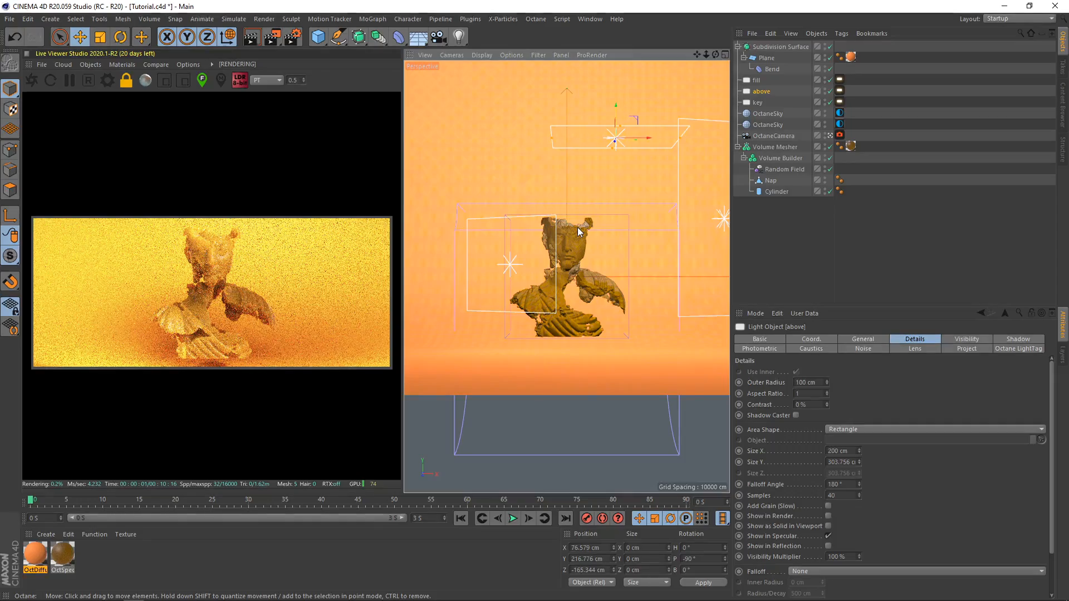
key("ctrl+z")
Try widening the above light to about 307 cm and shifting it to about X 168 cm
left_click_drag(534, 250, 553, 269, "alt")
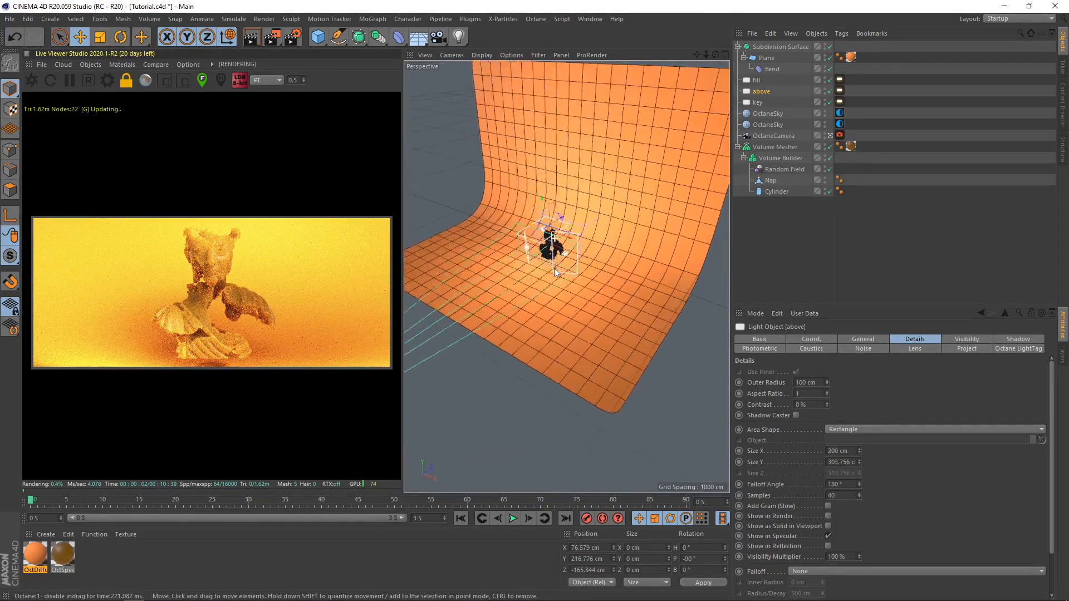
scroll(563, 211, "up", 4)
mouse_move(563, 209)
left_mouse_down()
mouse_move(596, 225)
mouse_move(557, 206)
left_mouse_up()
left_click_drag(601, 184, 628, 186)
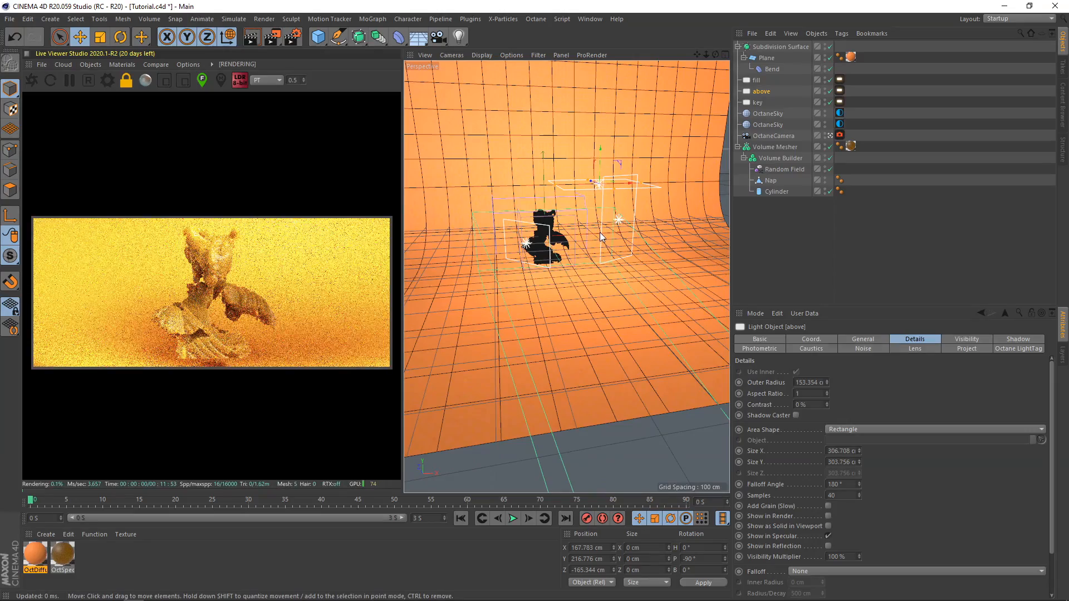
key("ctrl+z")
key("ctrl+z")
Try raising the above light to about Y 241 cm and moving it to about Z 2 cm
left_click_drag(569, 231, 580, 252, "alt")
left_click_drag(586, 205, 559, 188)
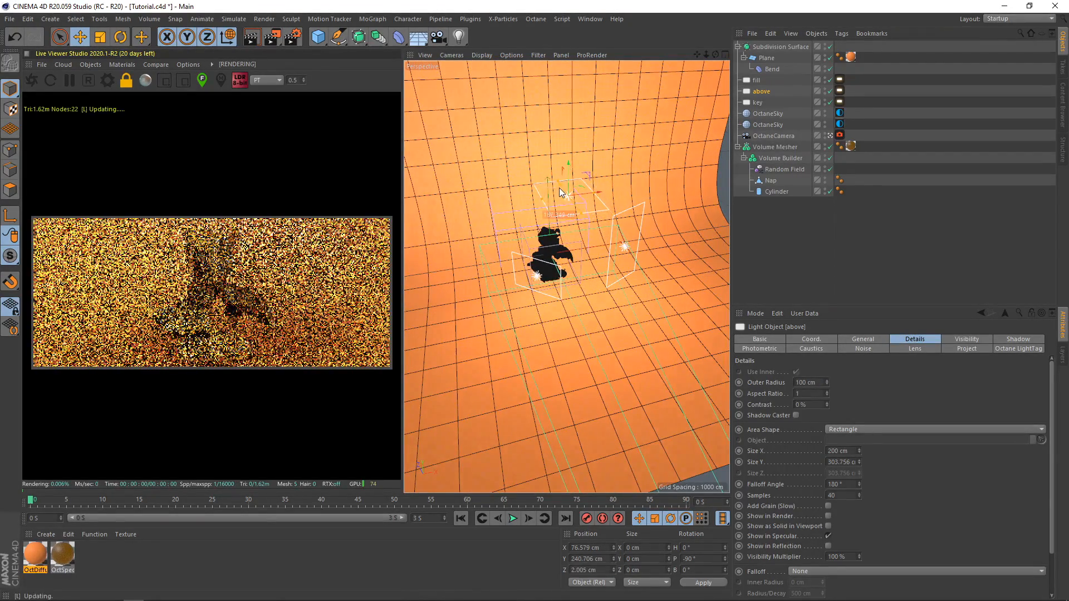
key("ctrl+z")
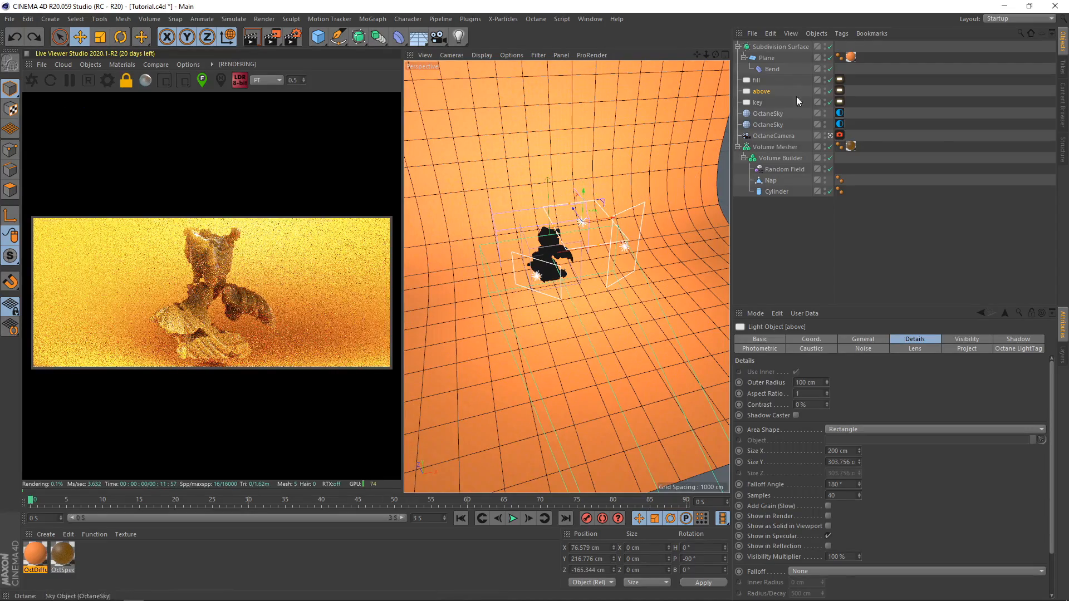
Move the key light toward the backdrop, to about Z -42 cm, keeping its width
left_click(759, 103)
left_click_drag(641, 245, 620, 246)
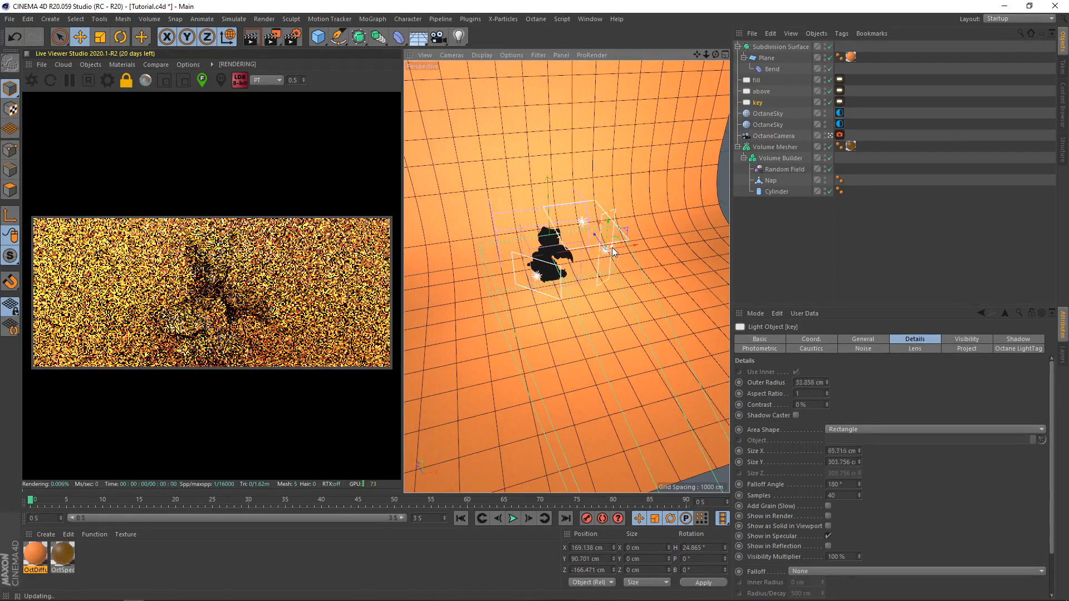
key("ctrl+z")
left_click_drag(617, 236, 607, 221)
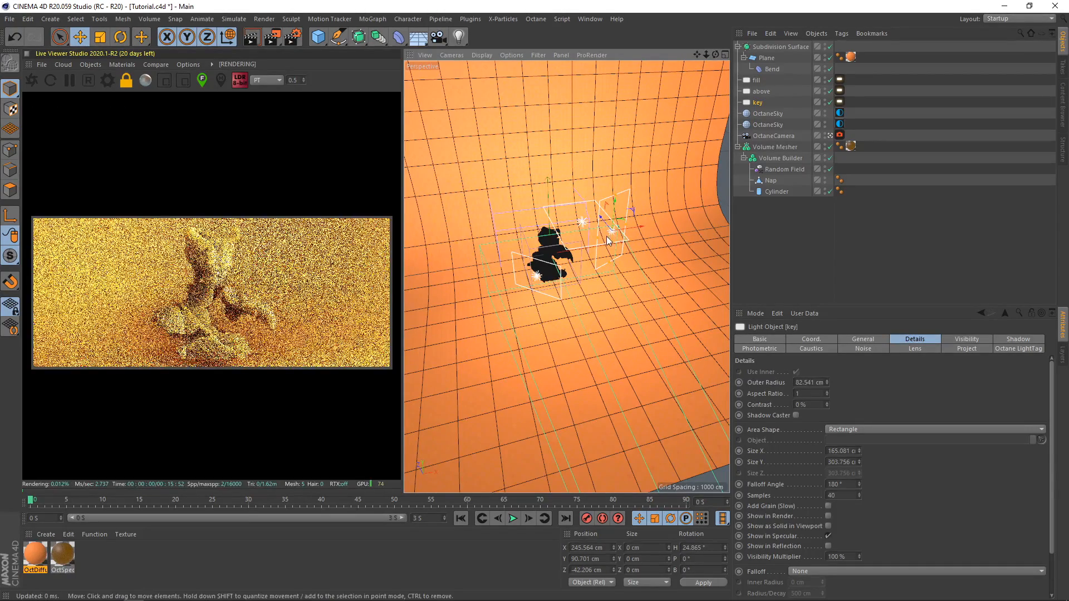
Lower the maximum value of the key light's distribution falloff map to about 0.26
left_click(840, 102)
left_click(826, 418)
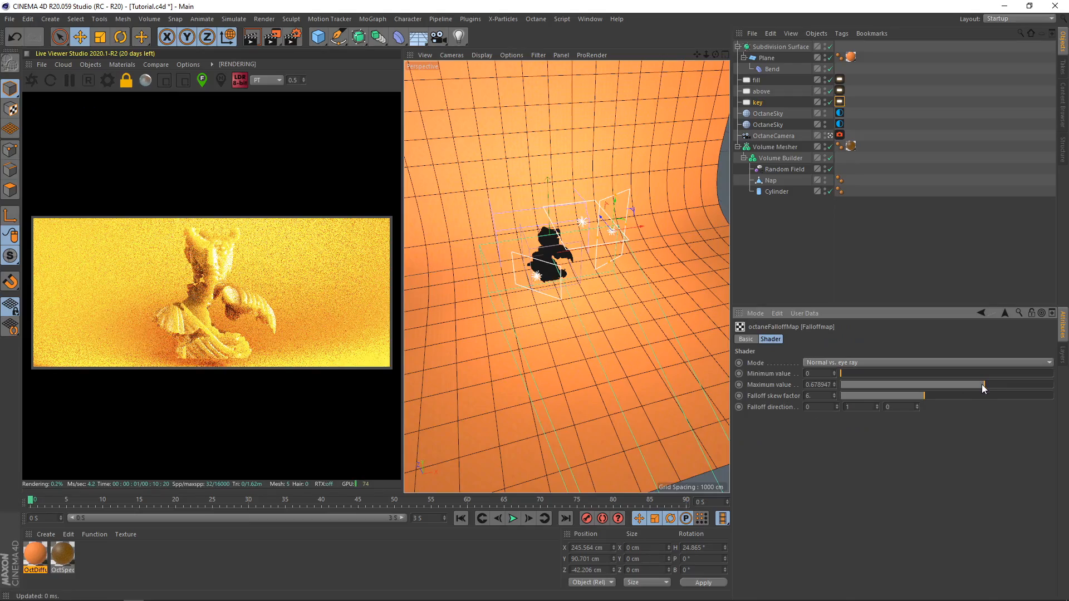
left_click_drag(981, 383, 897, 386)
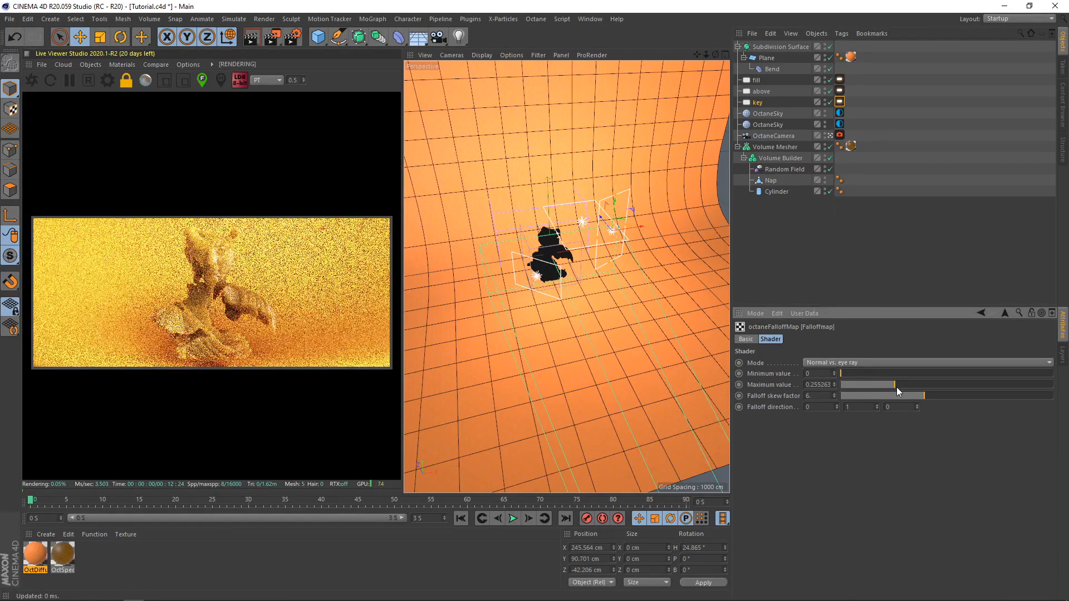
Lower the environment power of the second OctaneSky in the object list and save the project
left_click(840, 123)
left_click(840, 114)
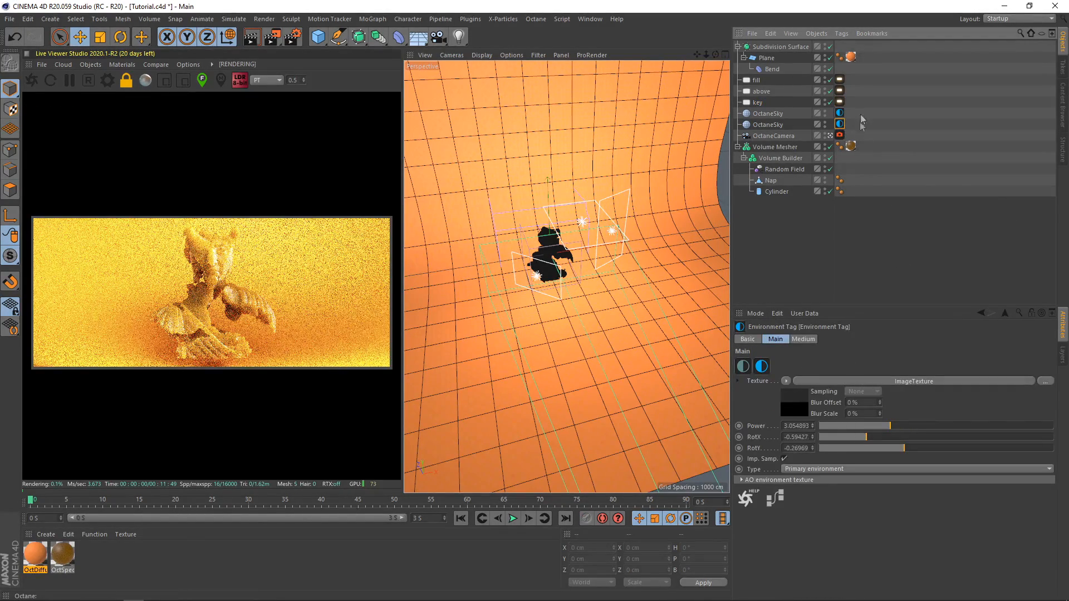
left_click(840, 124)
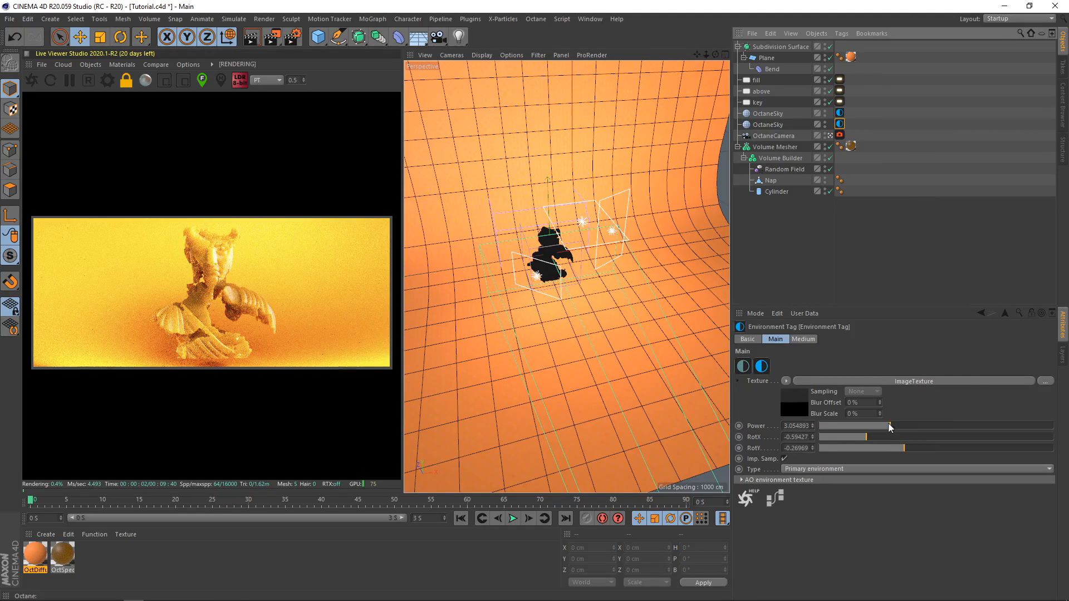
left_click_drag(889, 427, 873, 428)
key("ctrl+s")
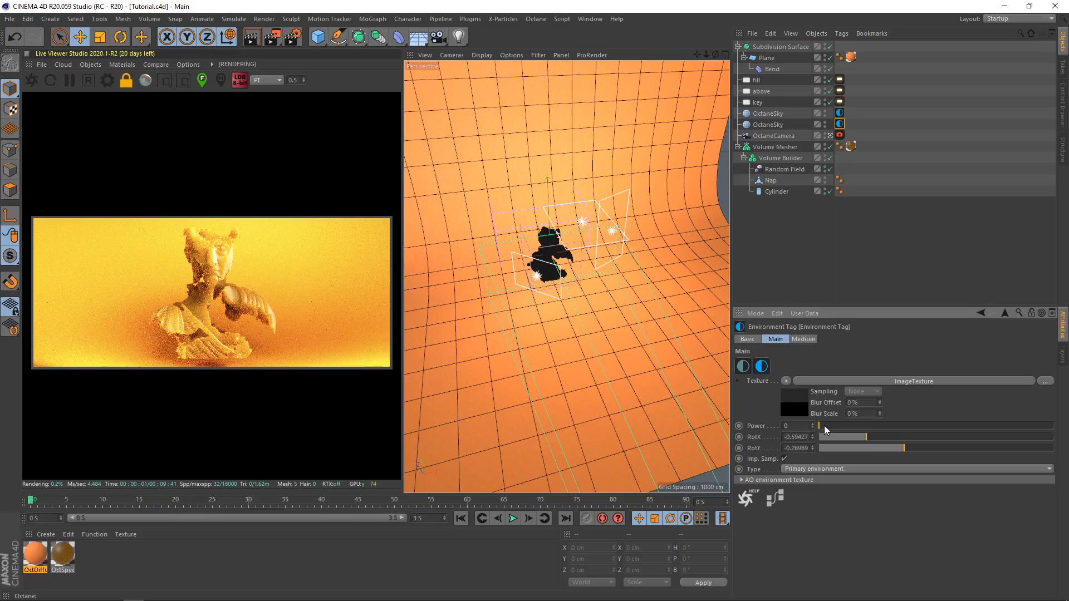
mouse_move(826, 429)
left_mouse_down()
mouse_move(1019, 432)
mouse_move(866, 435)
left_mouse_up()
Set the maximum value of the above light's distribution falloff map to about 0.43
left_click(840, 91)
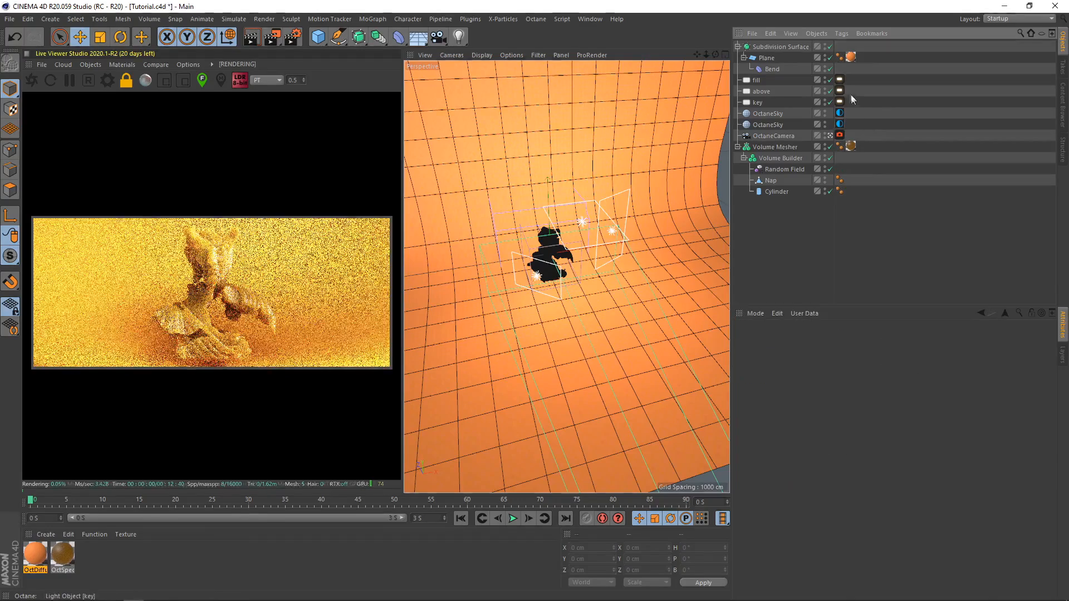
left_click(814, 426)
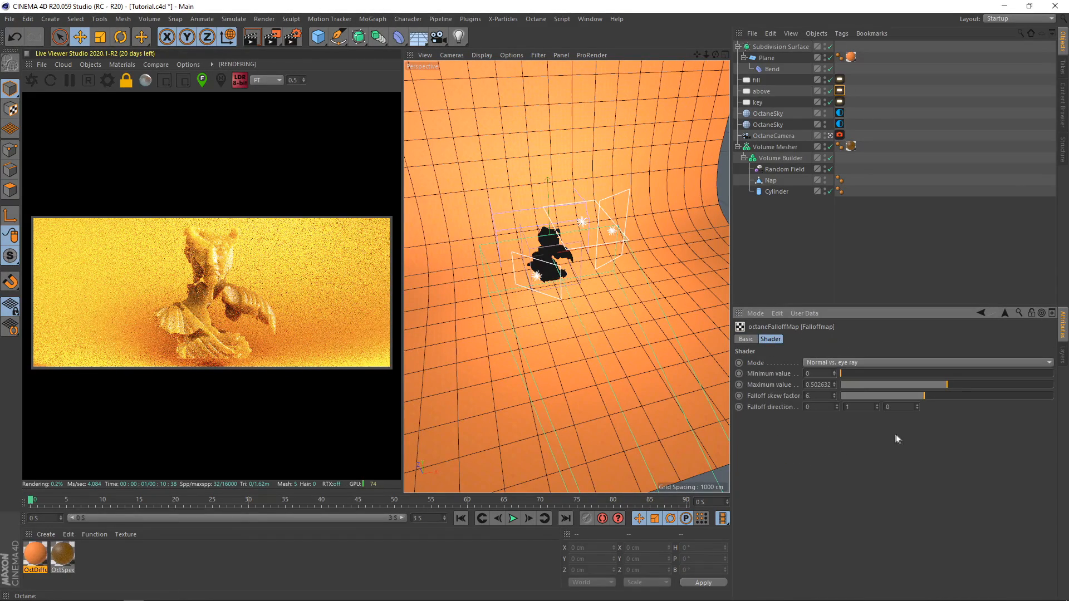
left_click(908, 244)
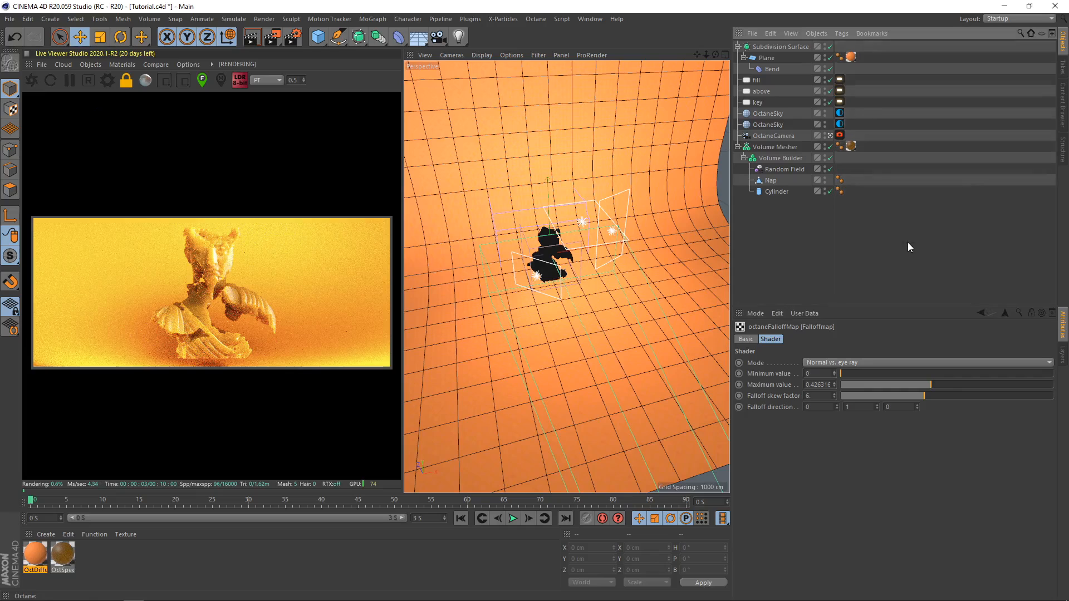
Turn off shadow visibility for the Octane light tags of the fill, above and key lights together
left_click(764, 49)
left_click_drag(842, 90, 834, 75)
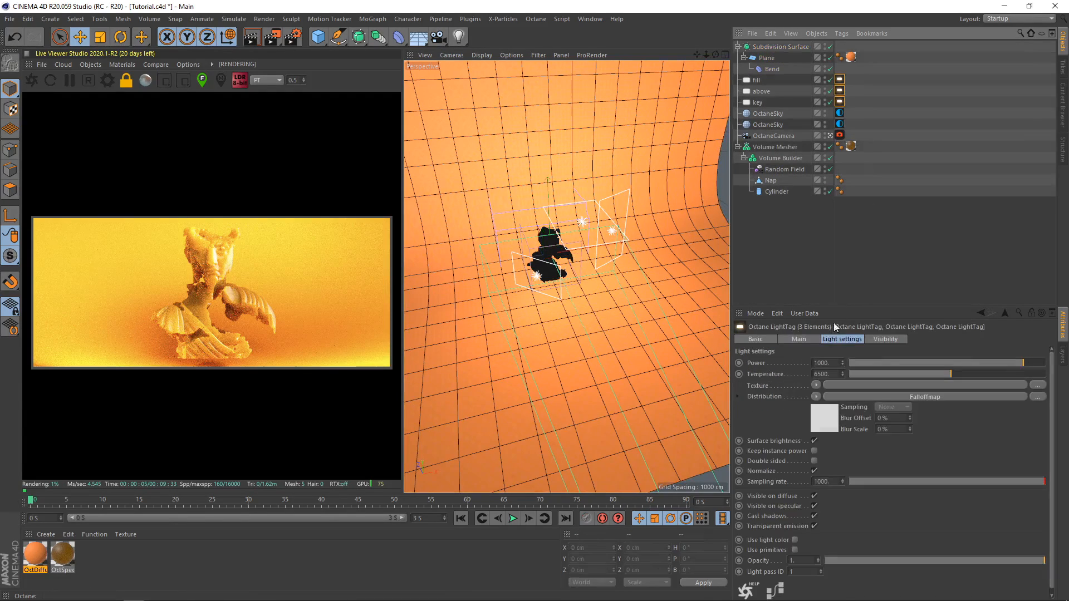
left_click(886, 340)
left_click(802, 372)
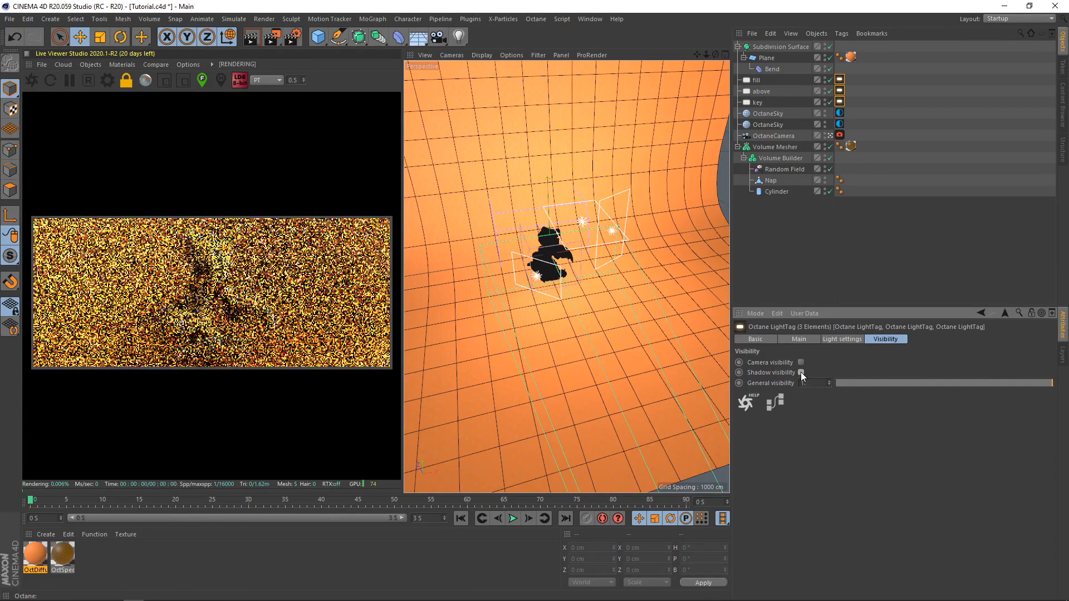
left_click(913, 236)
Try other strength and Y size values on the backdrop's Bend deformer
left_click(763, 47)
left_click_drag(576, 261, 503, 295, "alt")
left_click(772, 69)
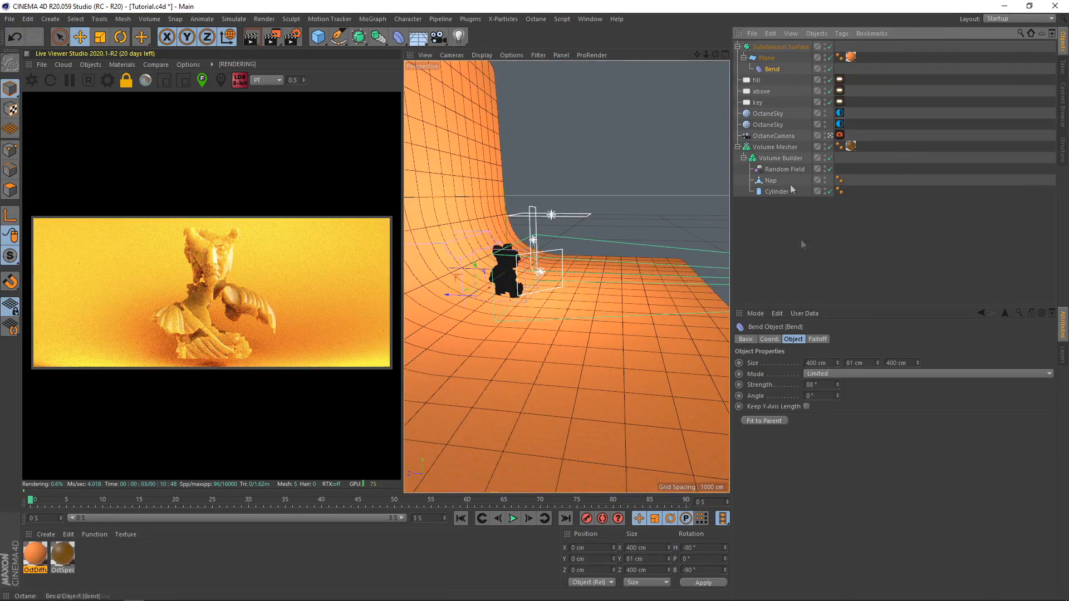
left_click_drag(838, 386, 837, 405)
key("ctrl+z")
left_click_drag(877, 363, 878, 408)
key("ctrl+z")
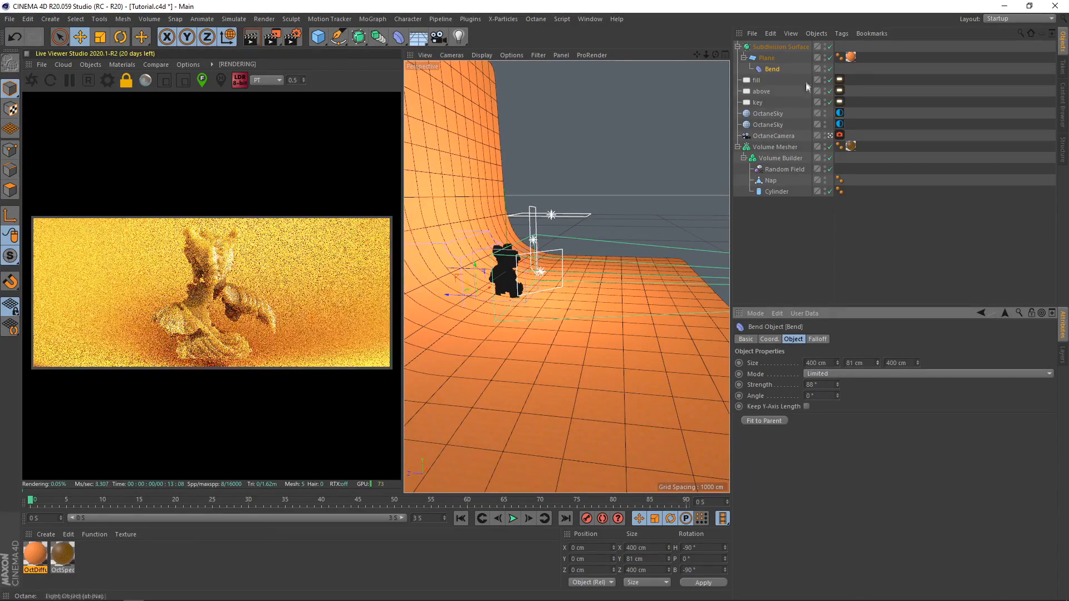
Set the backdrop plane's width and height segments to 50 each
left_click(777, 49)
left_click(777, 59)
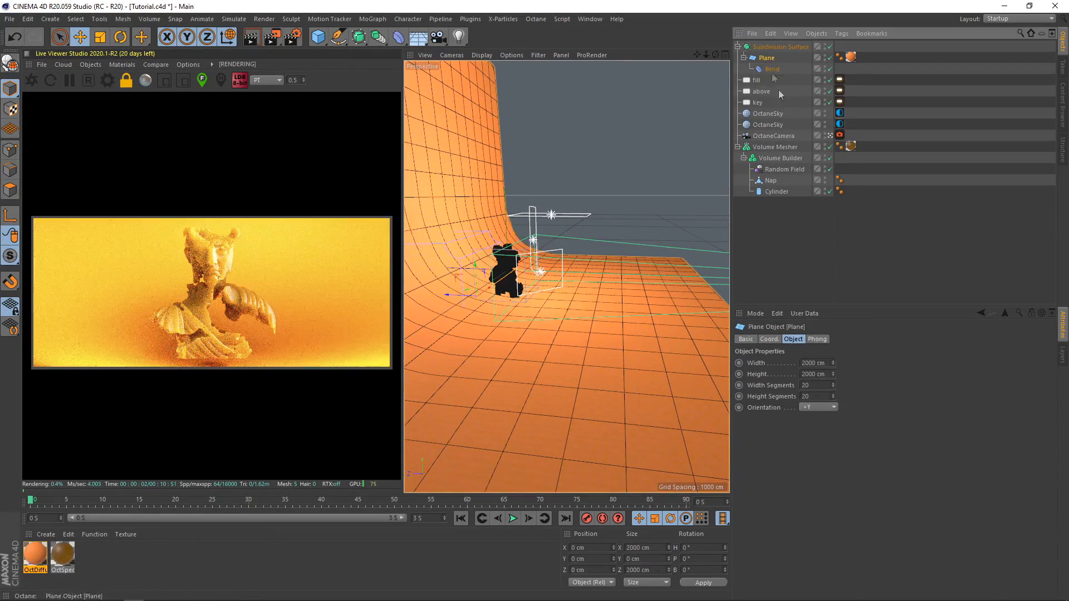
left_click(810, 385)
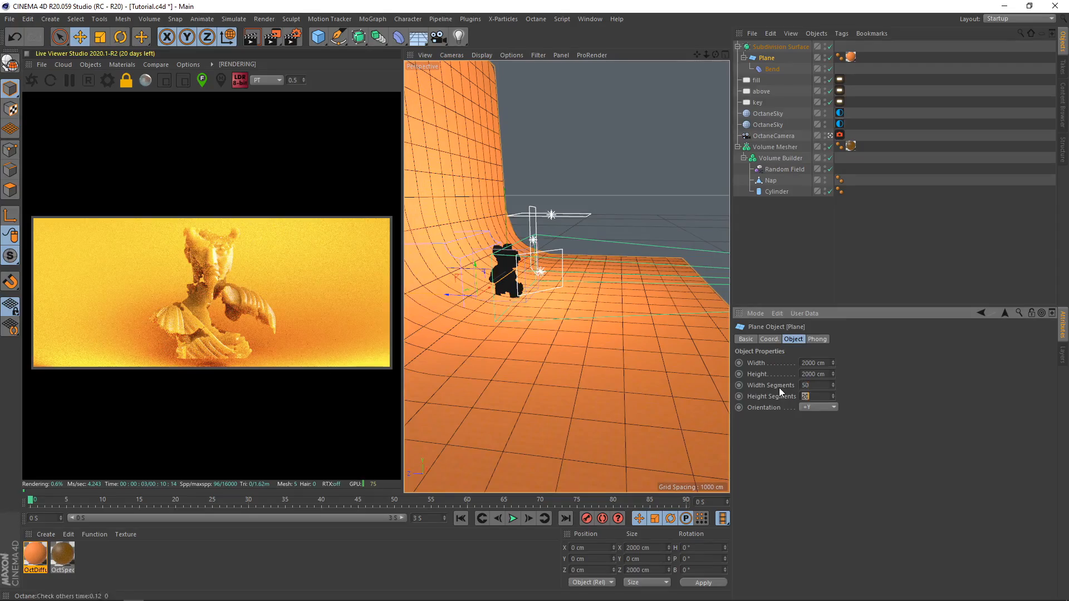
type("50")
key("Tab")
type("50")
key("Return")
Reduce the Bend deformer's size to 43 x 67 cm and push the whole backdrop back to about Z 259 cm
left_click(772, 68)
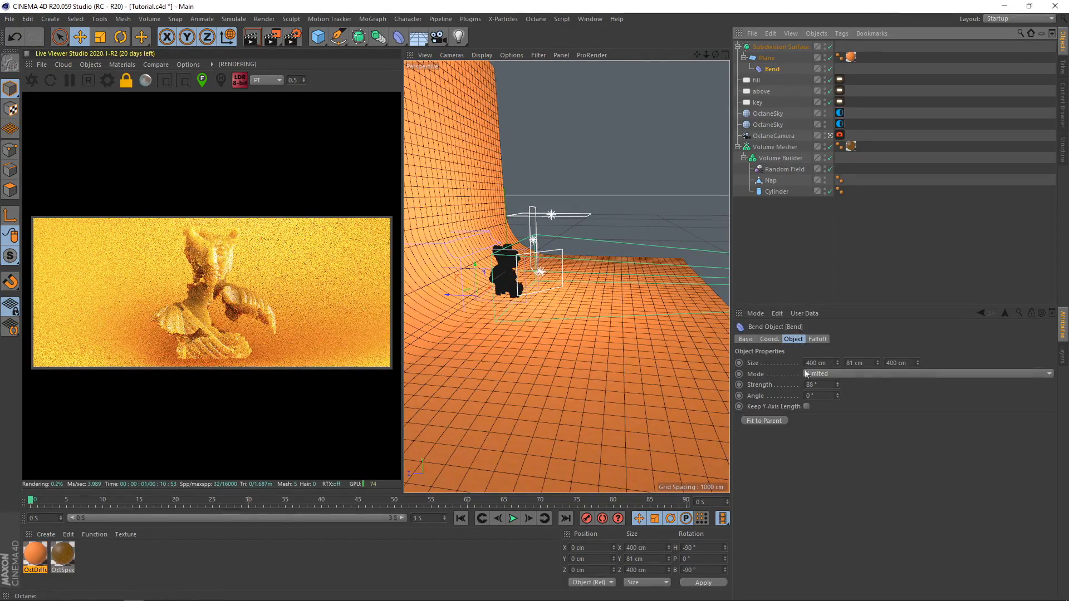
left_click_drag(878, 362, 838, 404)
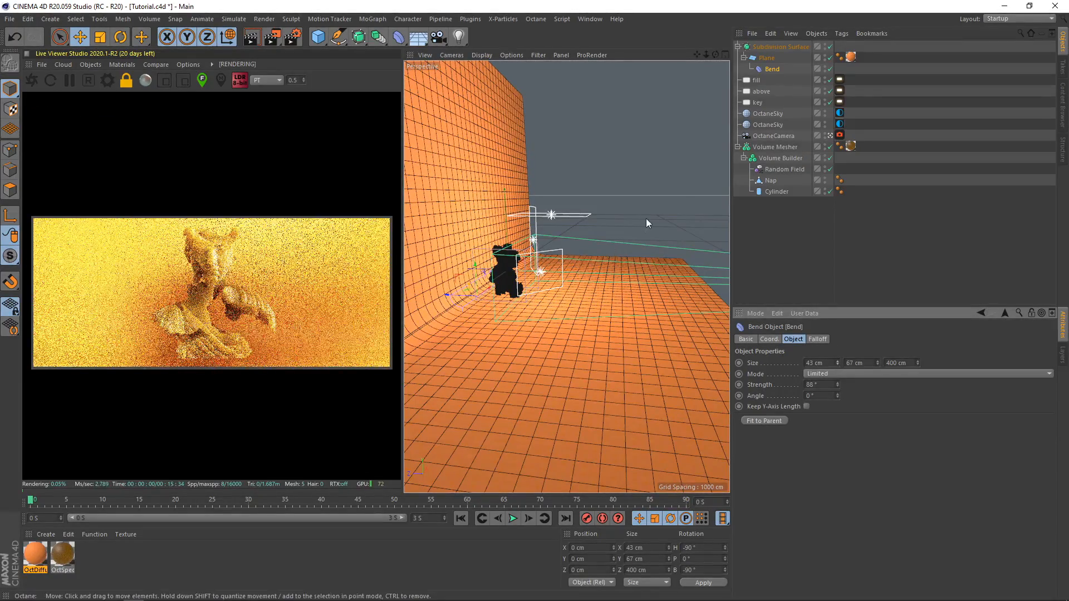
left_click(760, 48)
left_click_drag(450, 292, 429, 292)
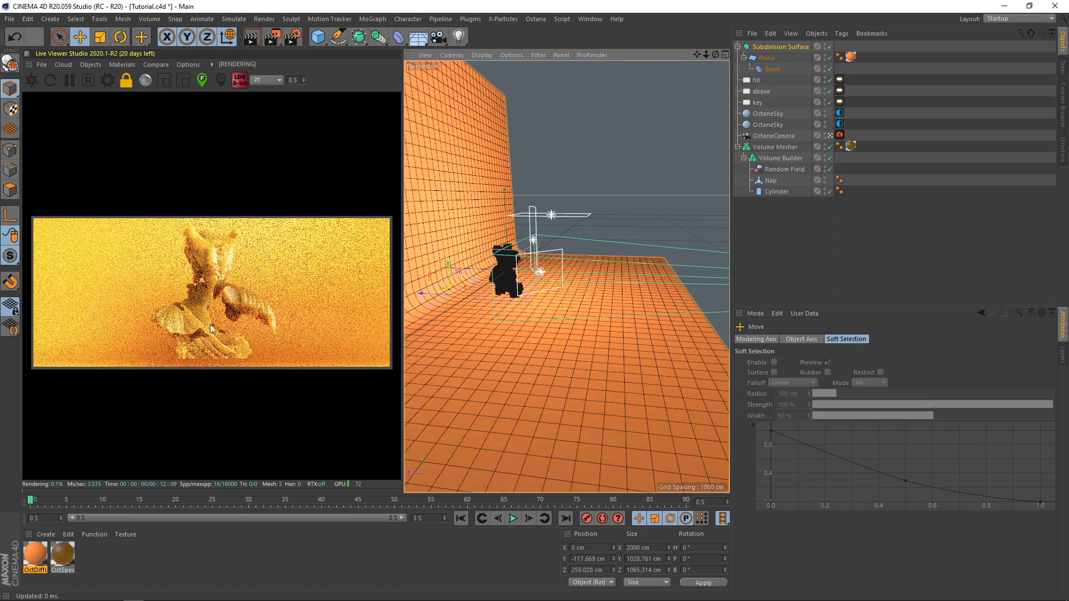
left_click(775, 270)
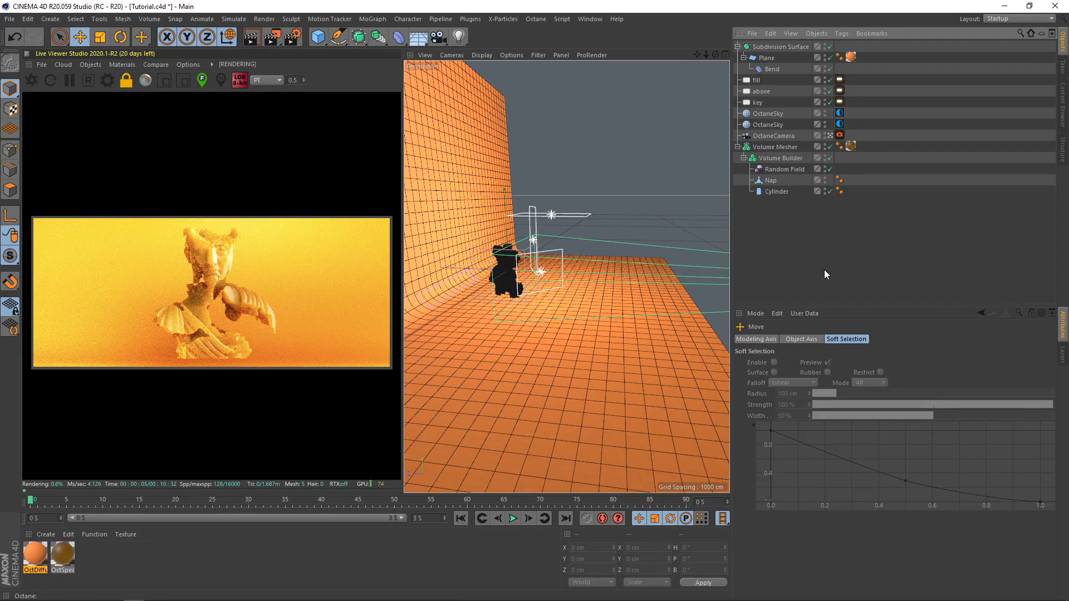
Raise the Octane camera's custom LUT strength to 1 and set the imager saturation to 1.36
left_click(841, 135)
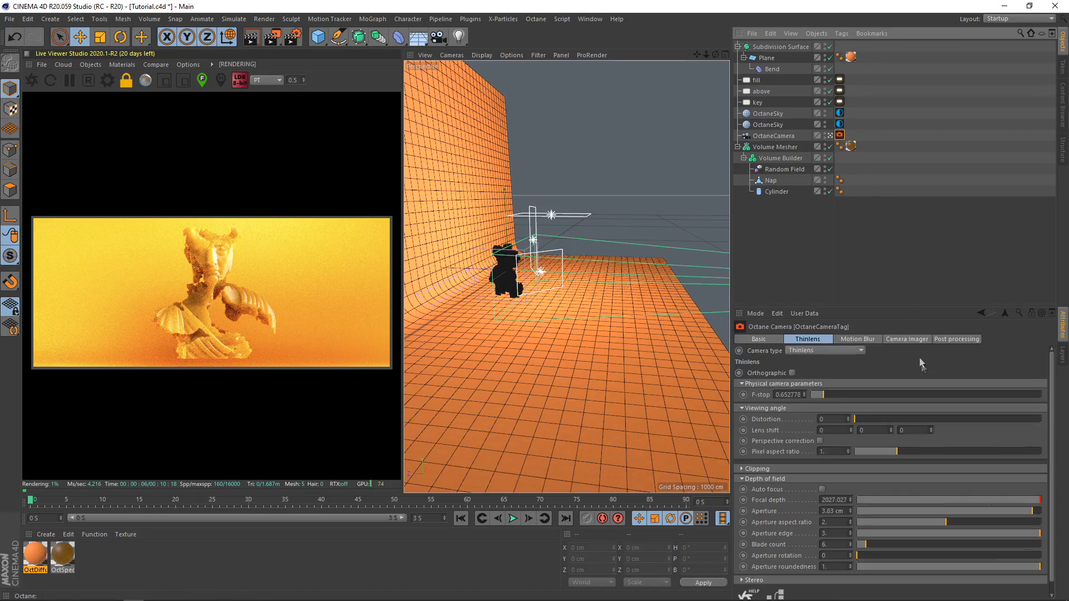
left_click(907, 339)
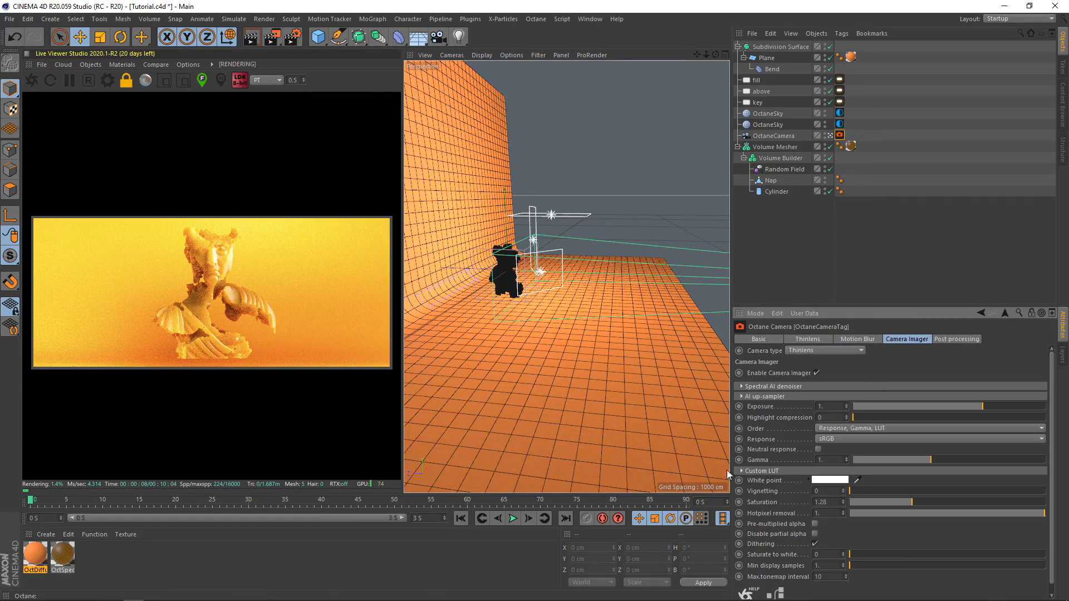
left_click(742, 471)
left_click_drag(976, 498, 1040, 497)
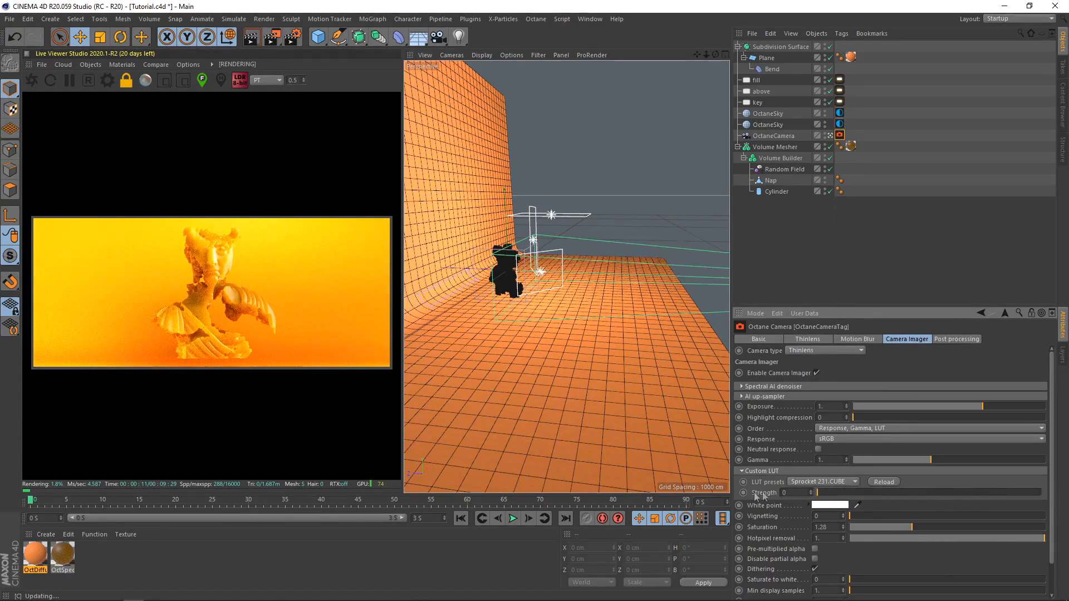
mouse_move(907, 526)
left_mouse_down()
mouse_move(933, 529)
mouse_move(918, 536)
left_mouse_up()
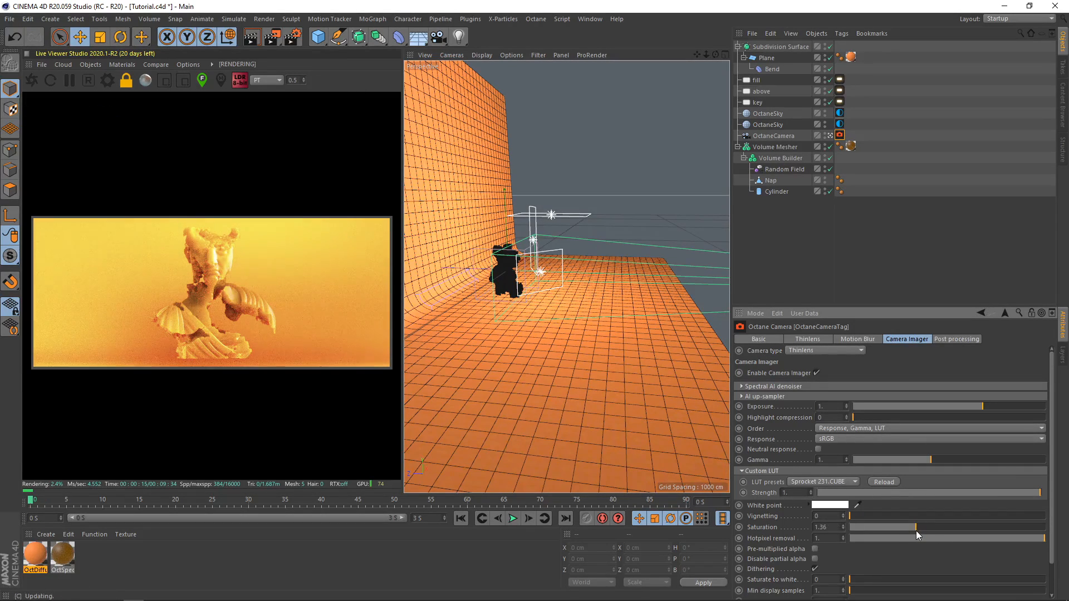
Lower the camera imager's exposure to about 0.34, then set gamma to about 1.86 and saturation to about 1.49
left_click_drag(934, 460, 945, 466)
left_click_drag(982, 407, 965, 406)
left_click_drag(950, 462, 953, 463)
left_click(941, 527)
left_click_drag(941, 526, 922, 527)
Switch the custom LUT preset to Remy 24.CUBE and readjust saturation to about 1.39, exposure to about 0.5 and gamma to about 1.56
left_click(822, 483)
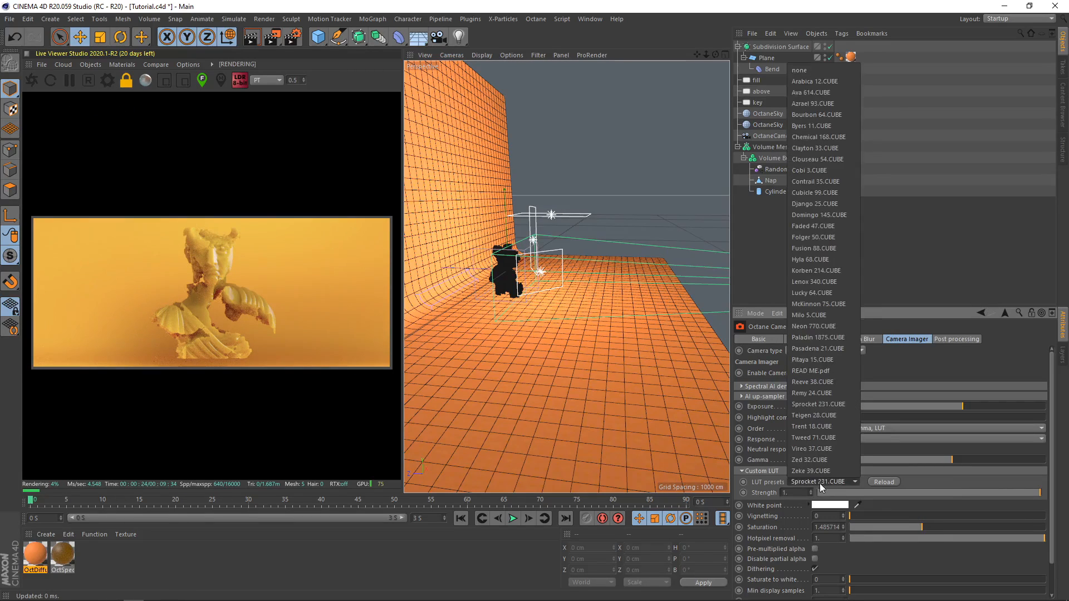
left_click(820, 484)
key("Up")
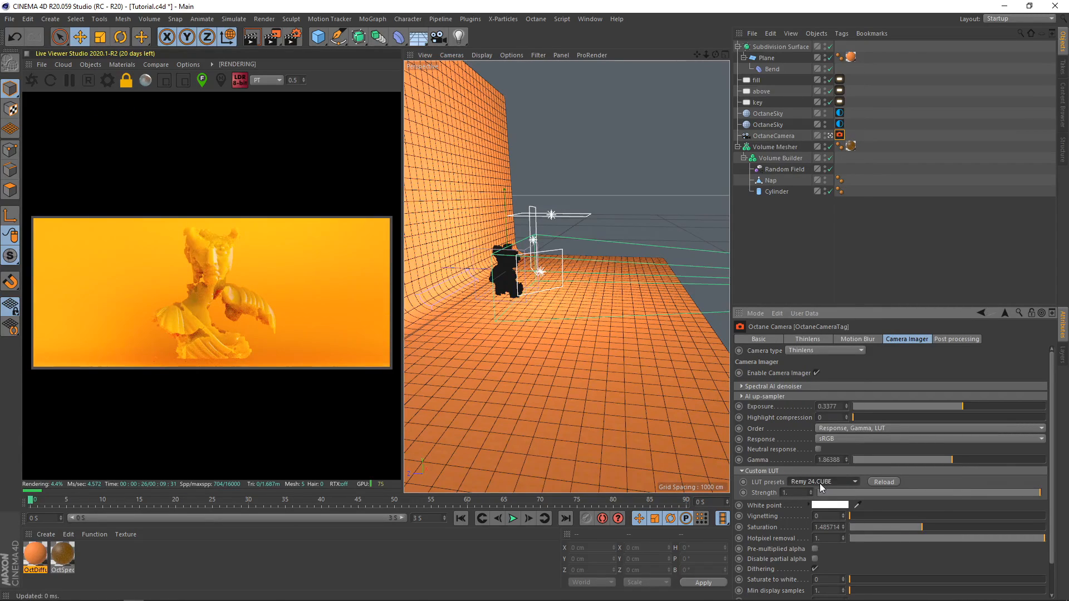
left_click_drag(921, 527, 907, 532)
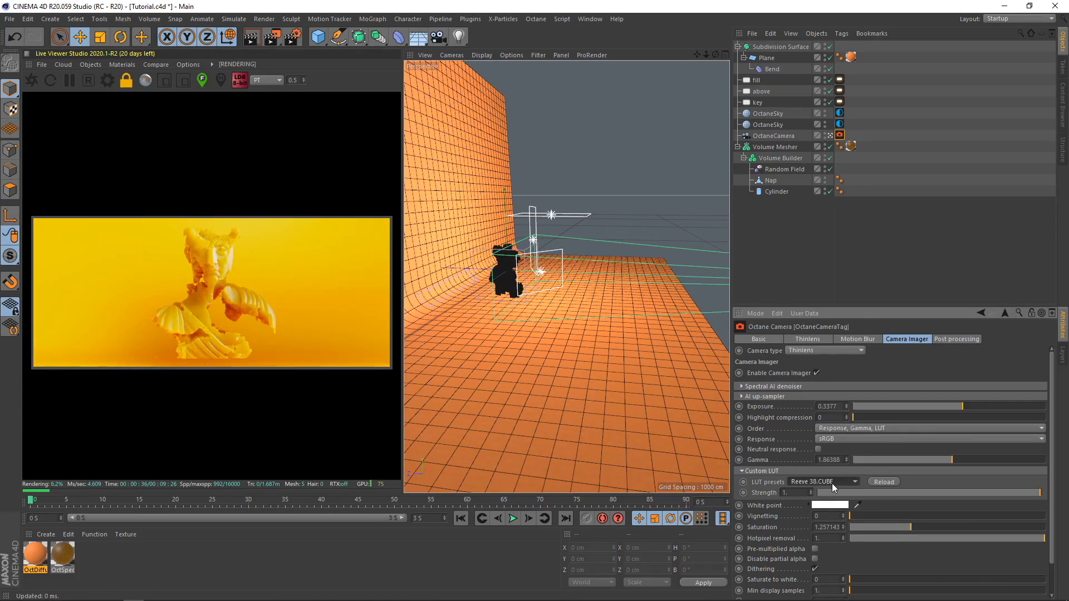
key("Down")
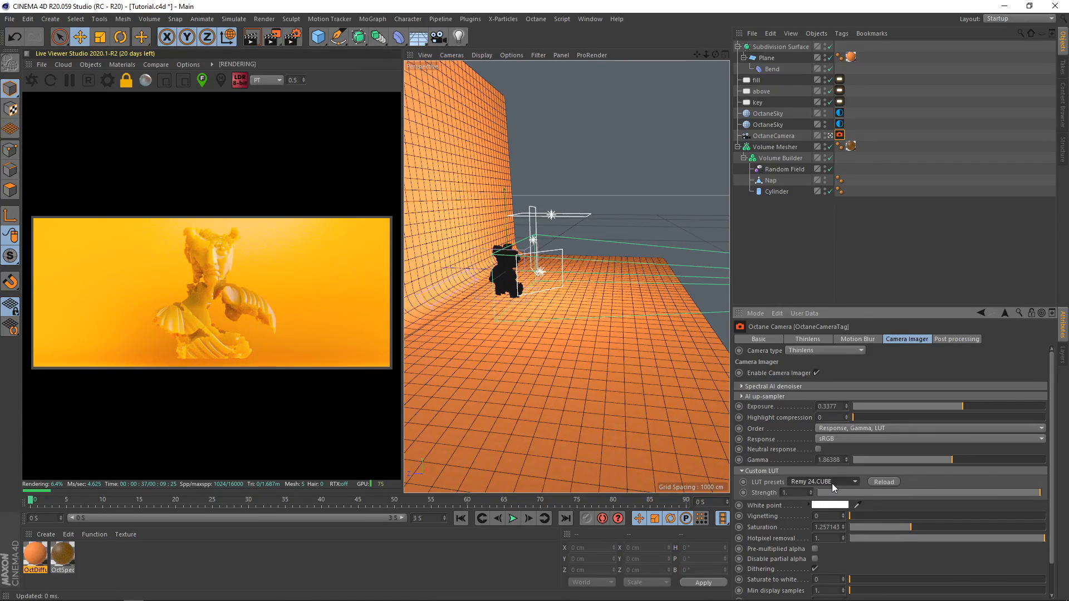
left_click_drag(907, 529, 919, 533)
left_click(957, 339)
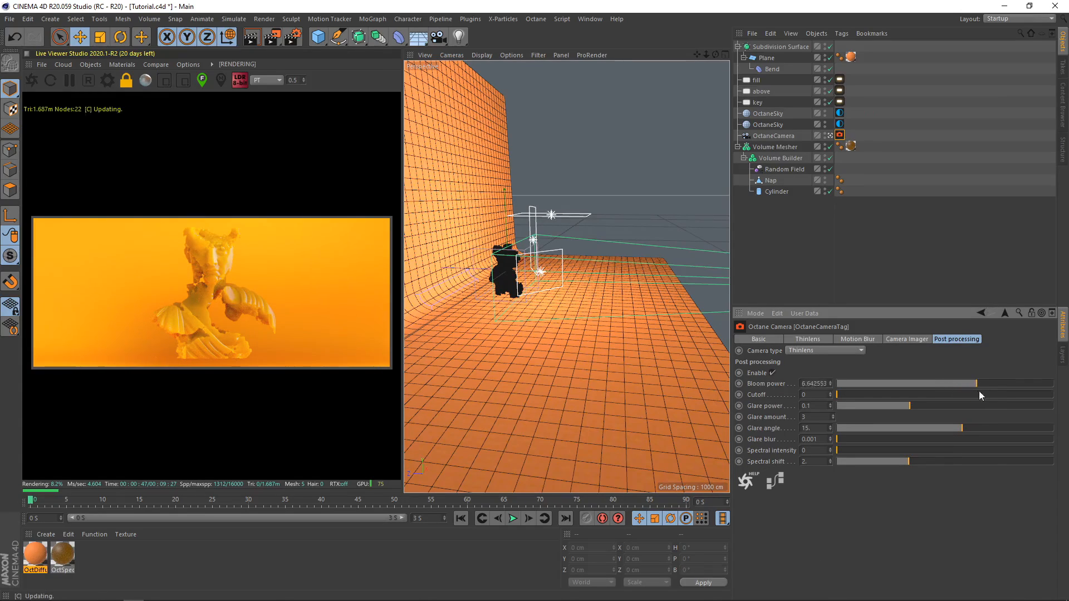
left_click(907, 339)
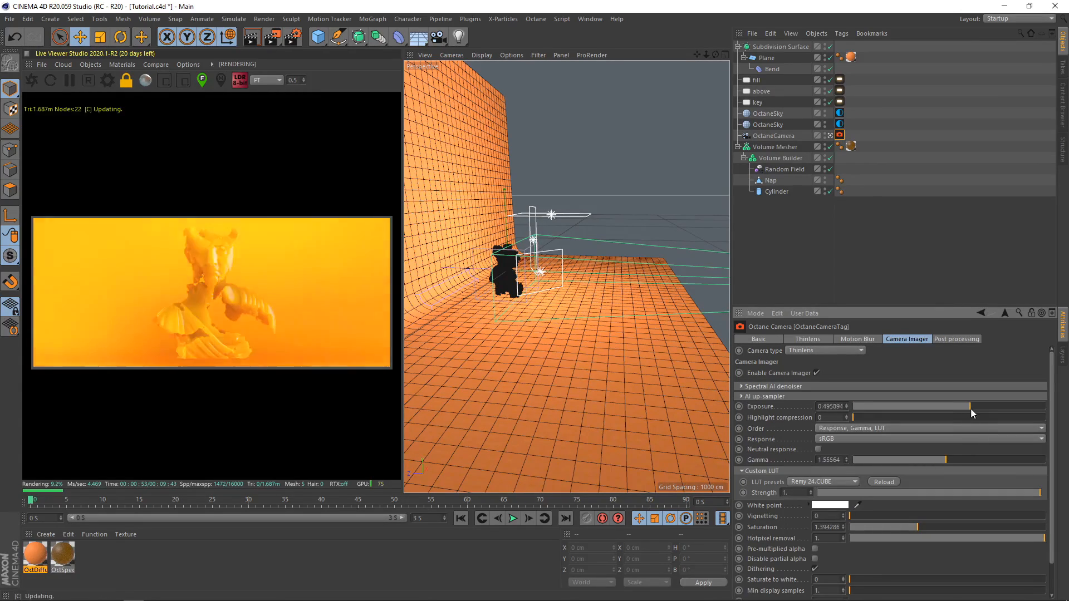
Try nudging the backdrop's Subdivision Surface slightly along its depth axis
left_click(454, 270)
left_click_drag(454, 268, 449, 269)
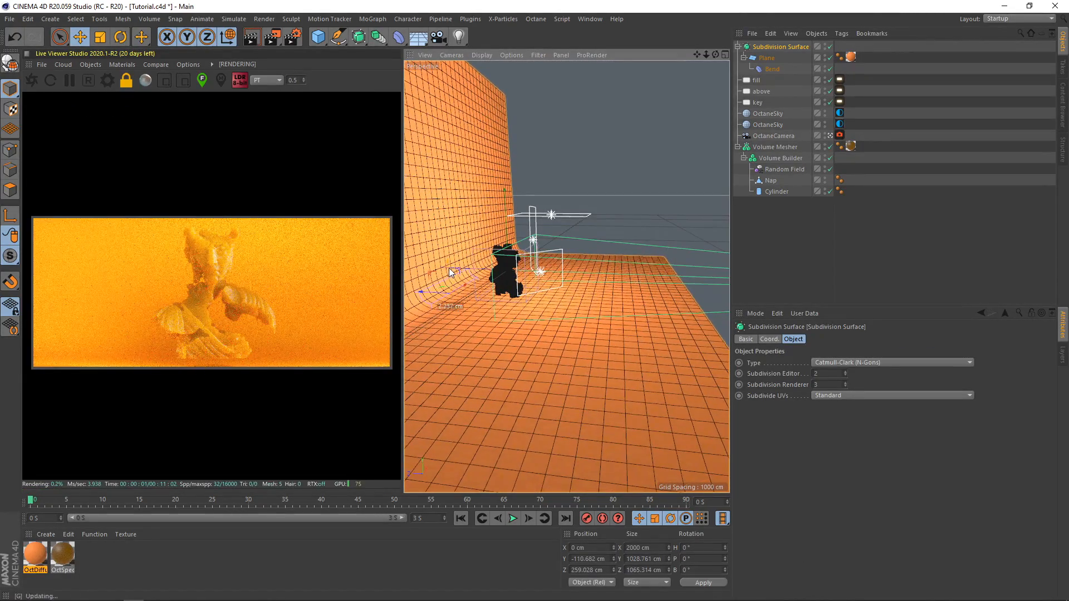
left_click(807, 236)
left_click(764, 135)
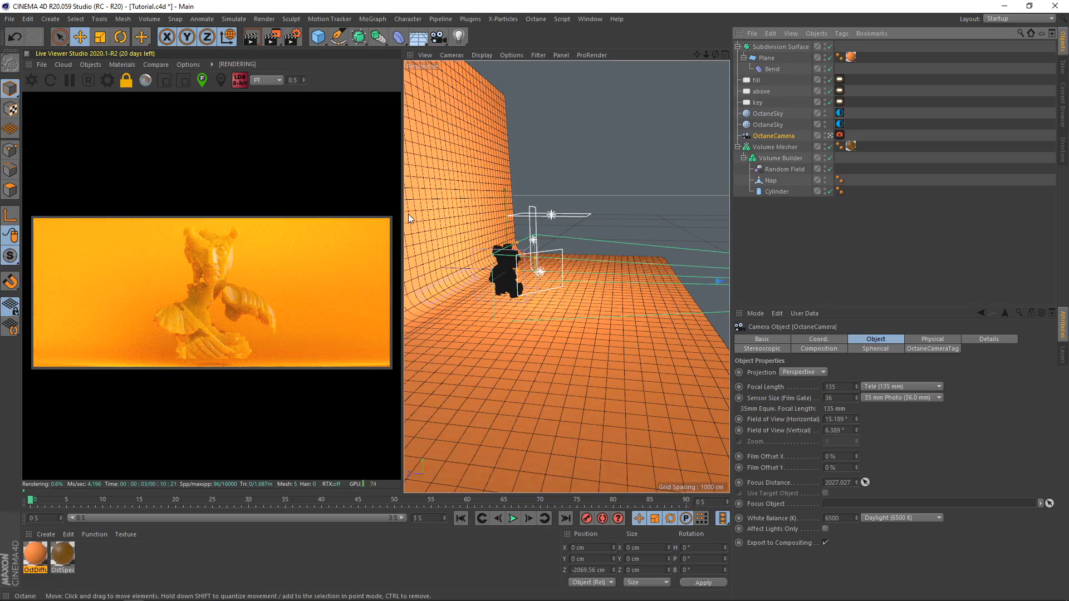
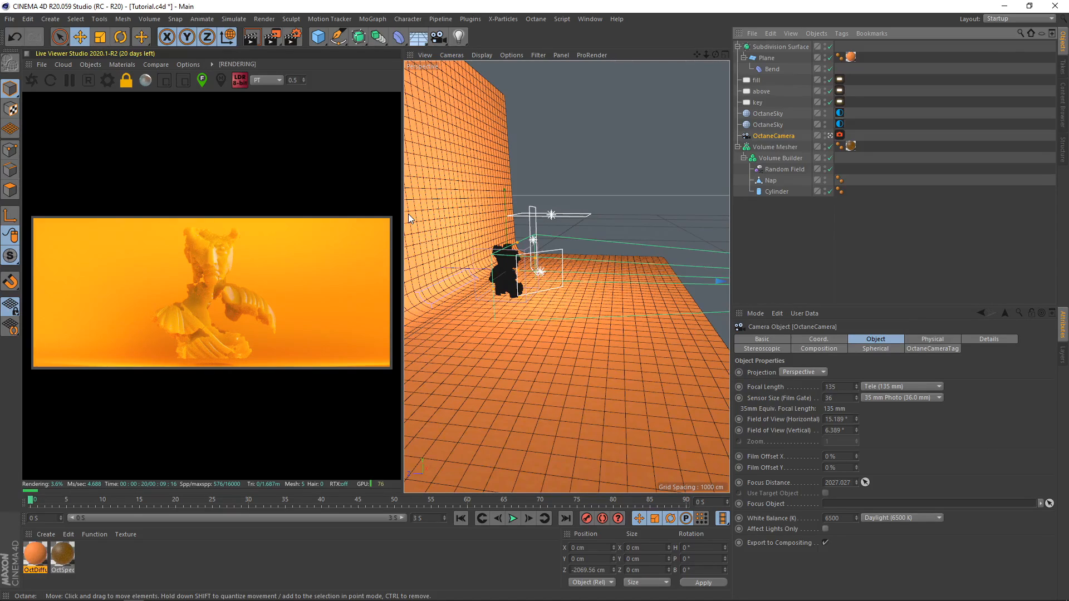
left_click(804, 236)
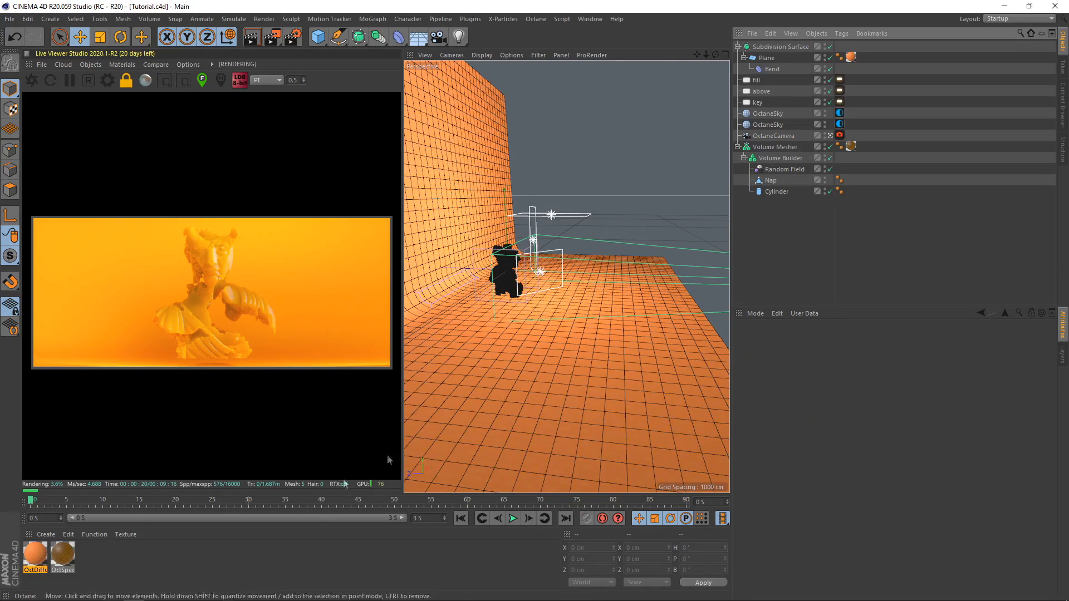
Hide the backdrop's Subdivision Surface in the editor and render, and set the second OctaneSky environment's power to 0
left_click(825, 45, "ctrl")
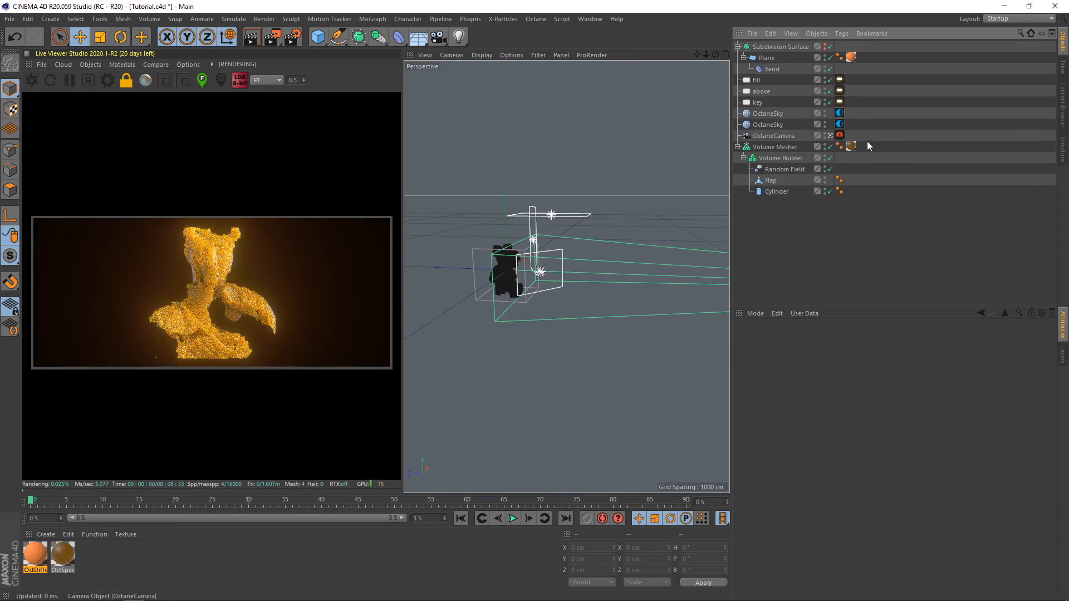
left_click(840, 125)
left_click_drag(864, 426, 690, 455)
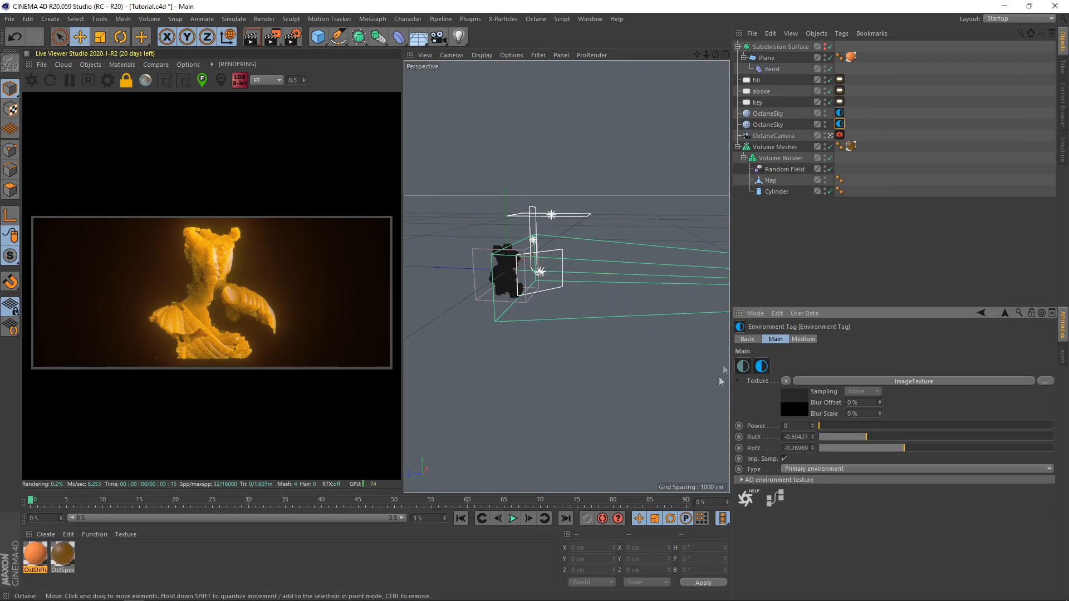
left_click(830, 183)
Collapse the backdrop hierarchy and disable the fill and key lights so only the above light stays on
left_click(738, 46)
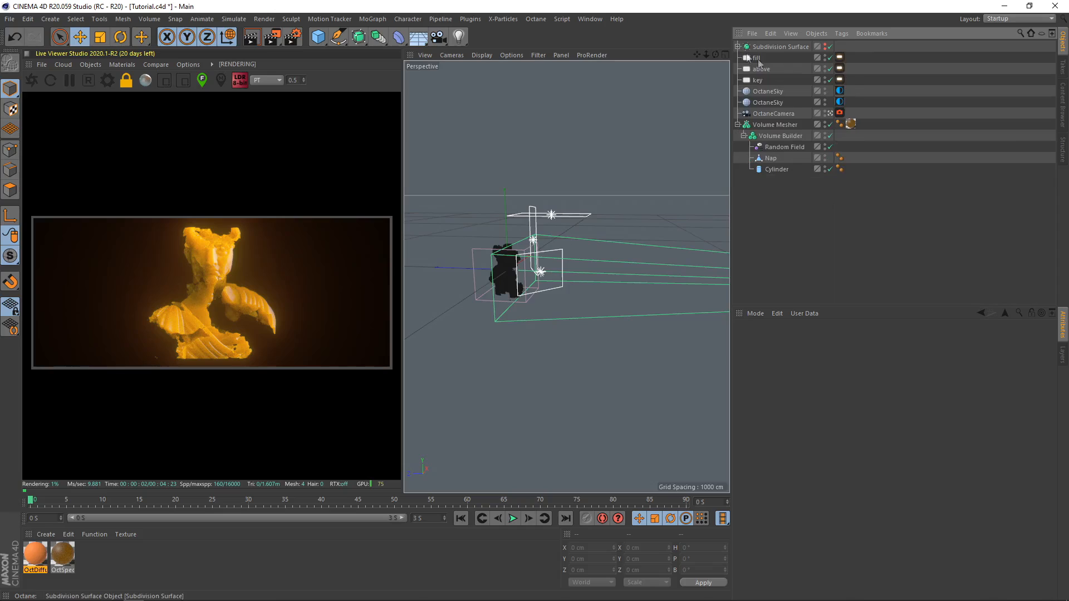
left_click(830, 58)
left_click(829, 81)
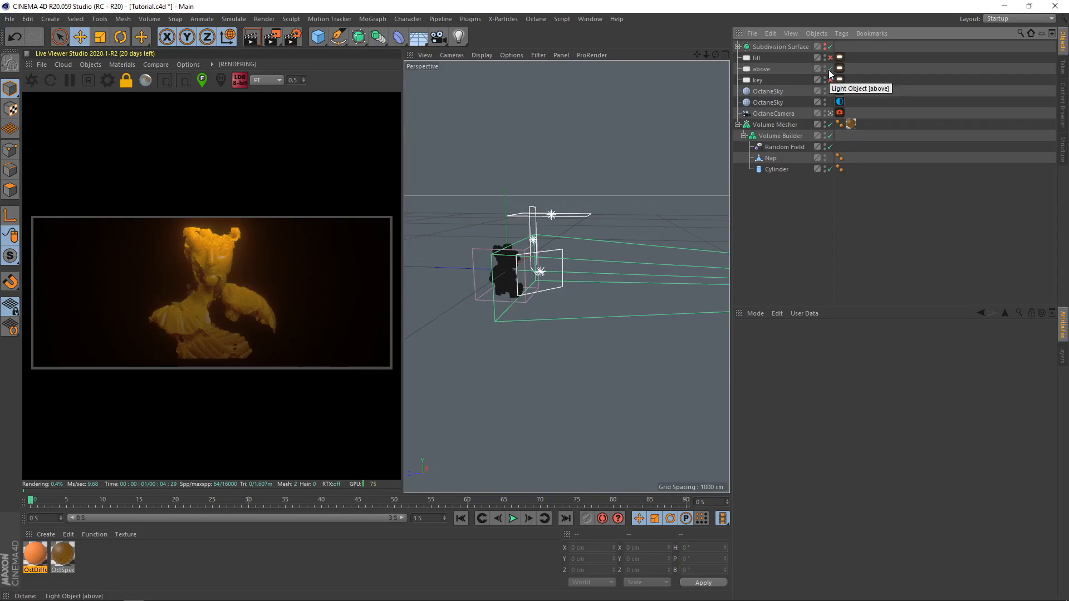
Duplicate the OctaneCamera, move the copy to Y 57 cm and Z -949.56 cm for a close-up, and pick focus on the face
left_click_drag(780, 113, 778, 108, "ctrl")
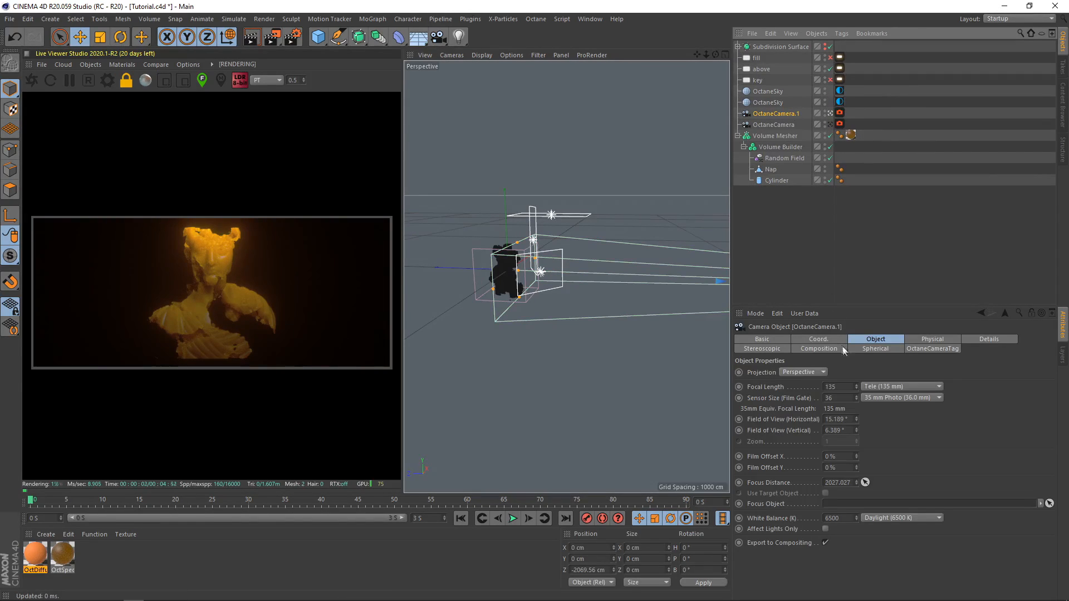
left_click(826, 338)
left_click(863, 339)
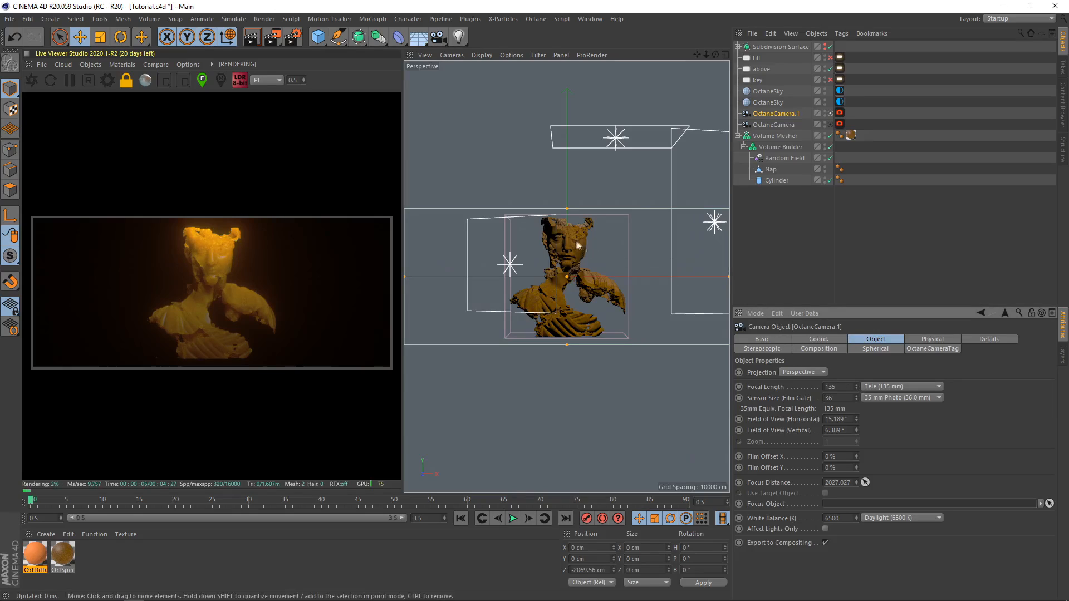
left_click(816, 340)
left_click_drag(795, 394, 796, 333)
mouse_move(795, 383)
left_mouse_down()
mouse_move(796, 374)
mouse_move(794, 385)
left_mouse_up()
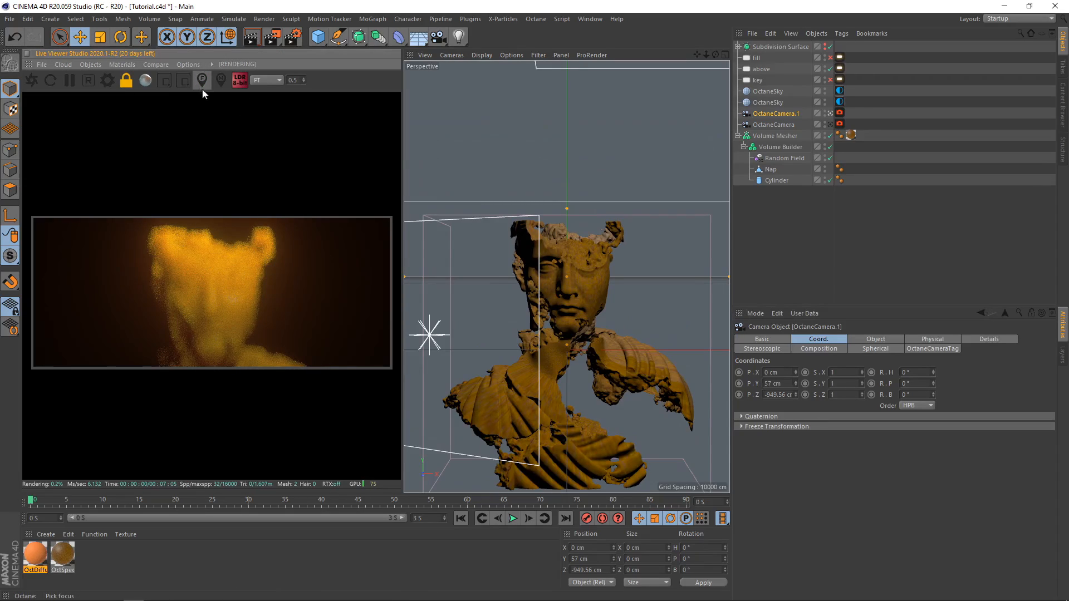
left_click(216, 296)
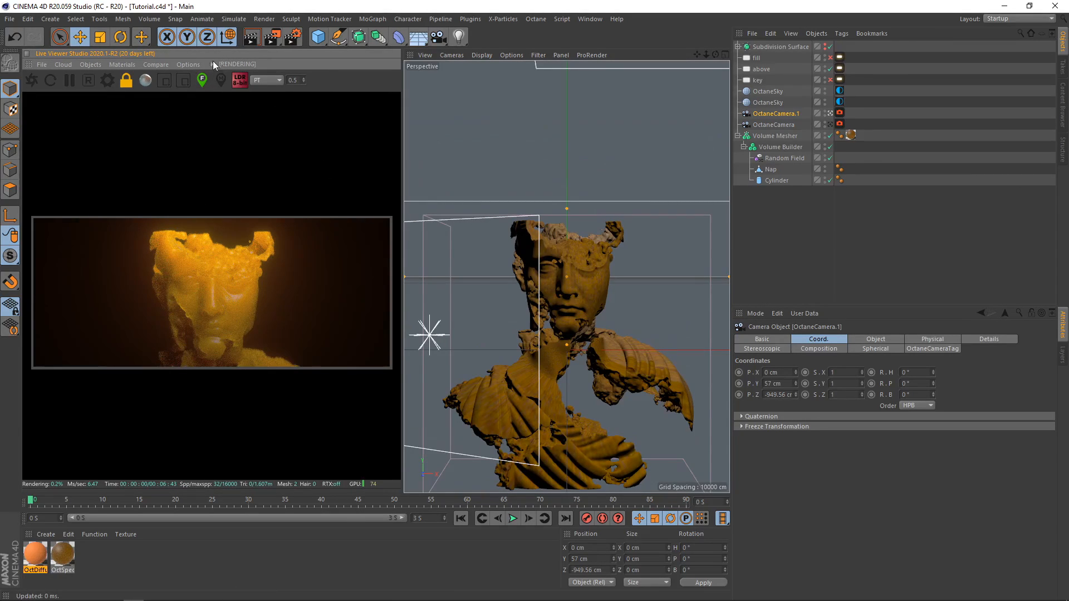
Open the bust's specular material in the Octane Node Editor and show the Scattering Medium node's settings in a wider parameter area
left_click(122, 64)
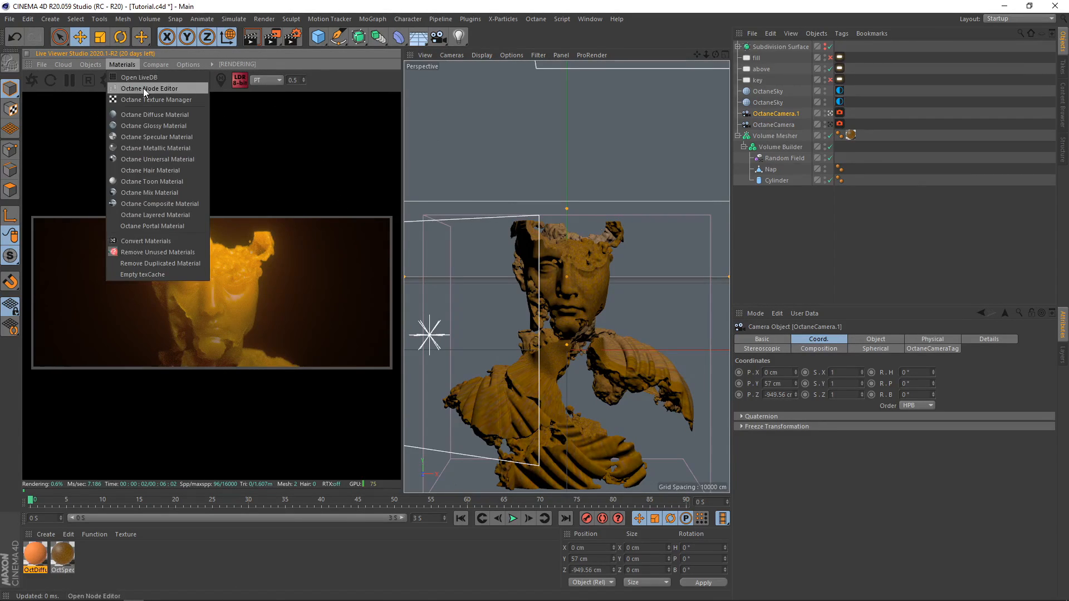
left_click(143, 88)
left_click_drag(400, 234, 627, 177)
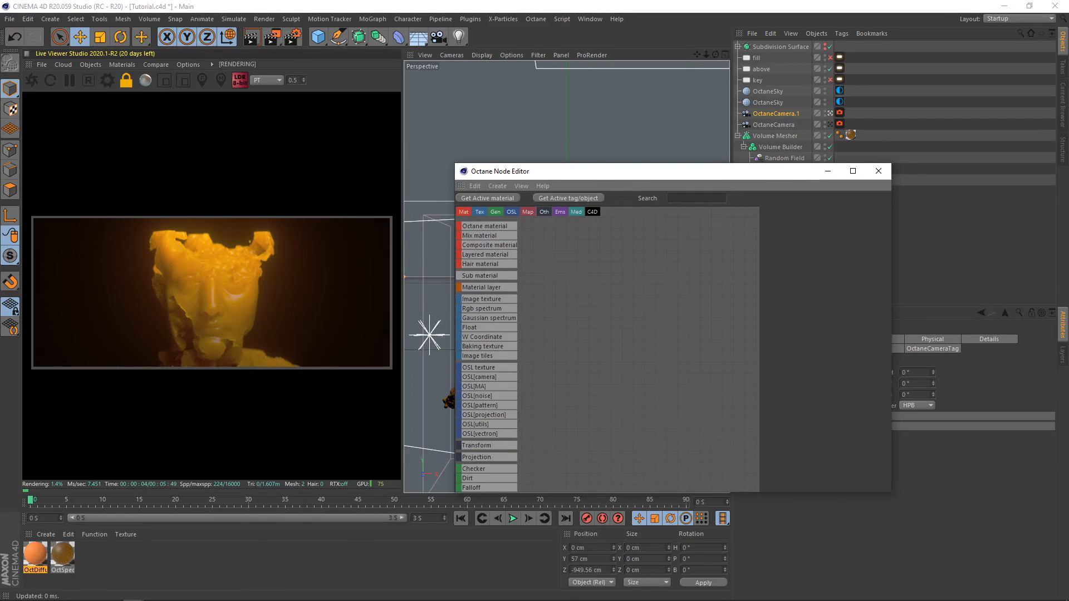
left_click(55, 556)
left_click(648, 441)
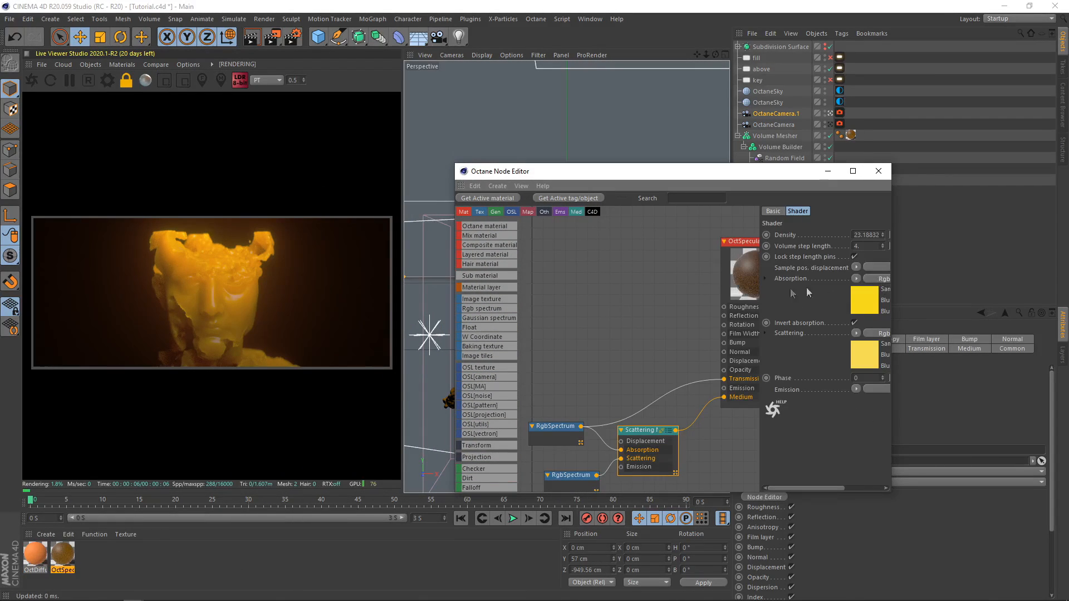
left_click_drag(759, 292, 655, 292)
Try a Scattering Medium density of about 5.79 and undo the density change
left_click(856, 235)
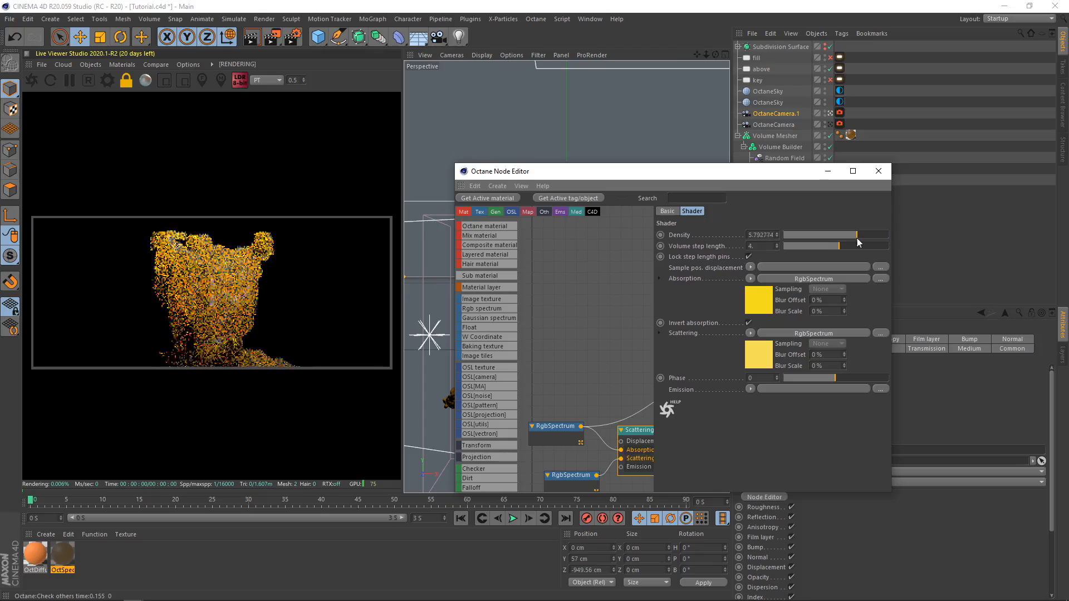
mouse_move(858, 240)
left_mouse_down()
mouse_move(876, 239)
mouse_move(864, 237)
left_mouse_up()
key("ctrl+z")
Set the specular material's roughness float to about 0.124
middle_click_drag(614, 297, 507, 295)
left_click(629, 285)
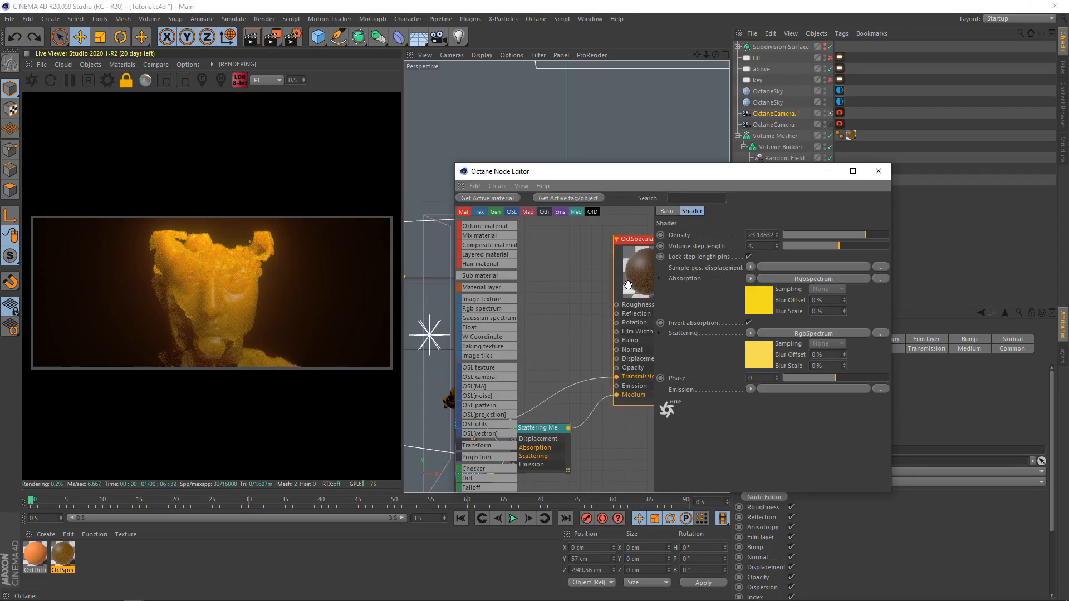
left_click(720, 211)
left_click_drag(811, 366, 750, 393)
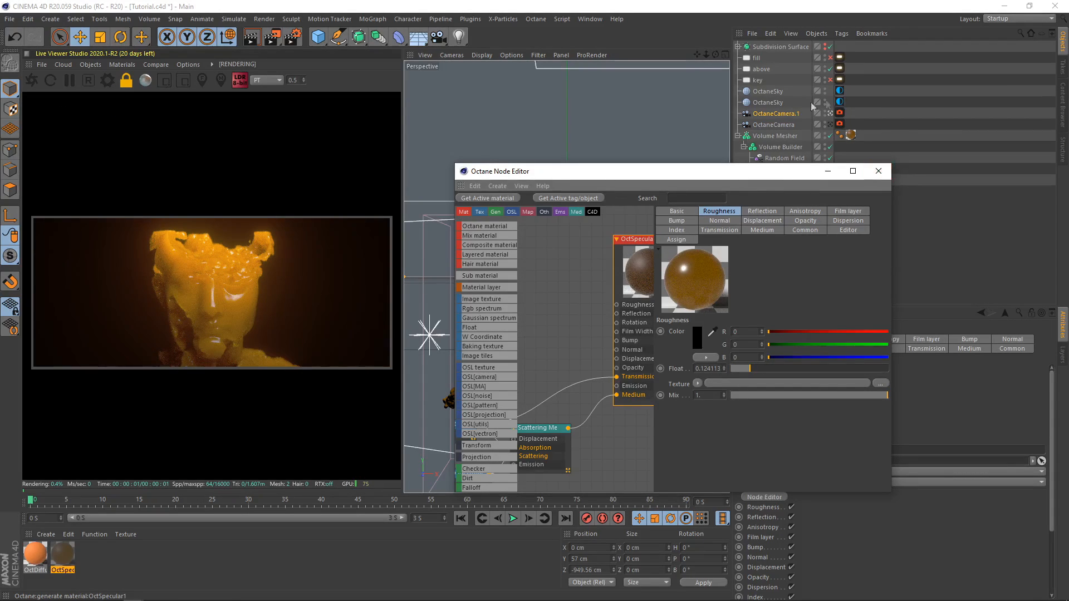
Duplicate the original OctaneCamera, set the copy to Super Tele (300 mm), and frame the bust's head from a three-quarter angle
left_click(830, 124)
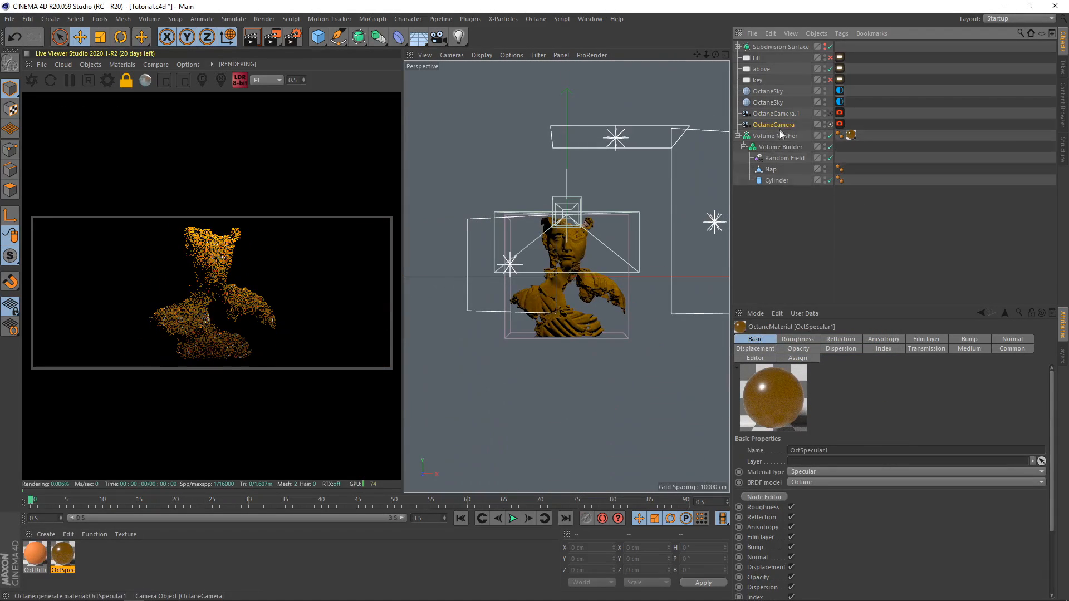
left_click_drag(780, 129, 782, 131, "ctrl")
left_click_drag(590, 255, 653, 257, "alt")
left_click(875, 339)
left_click(877, 385)
left_click(888, 476)
middle_click_drag(561, 227, 574, 303, "alt")
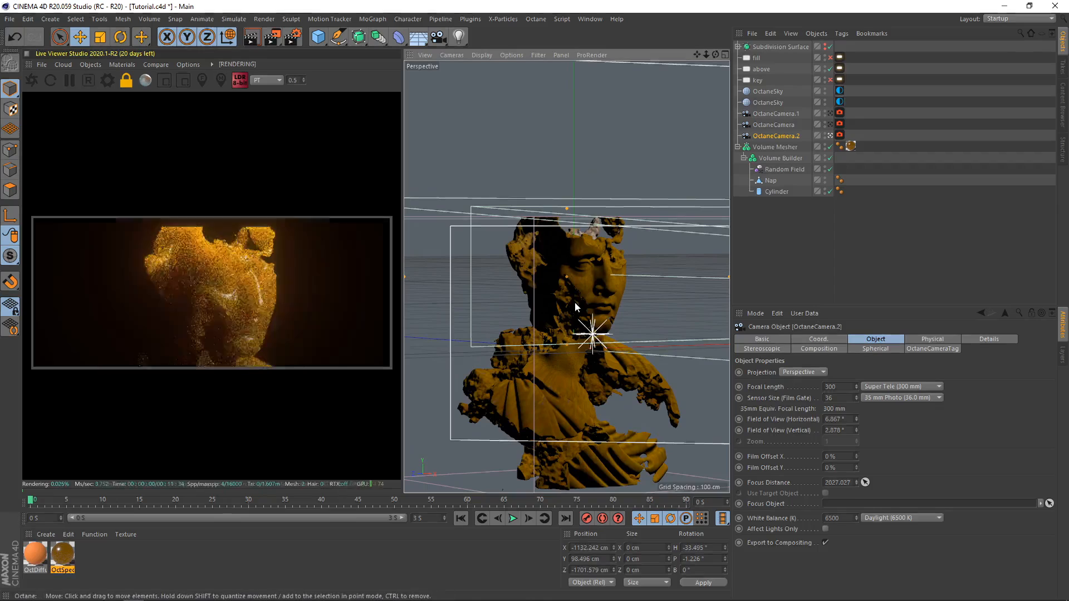
left_click_drag(579, 298, 582, 281, "alt")
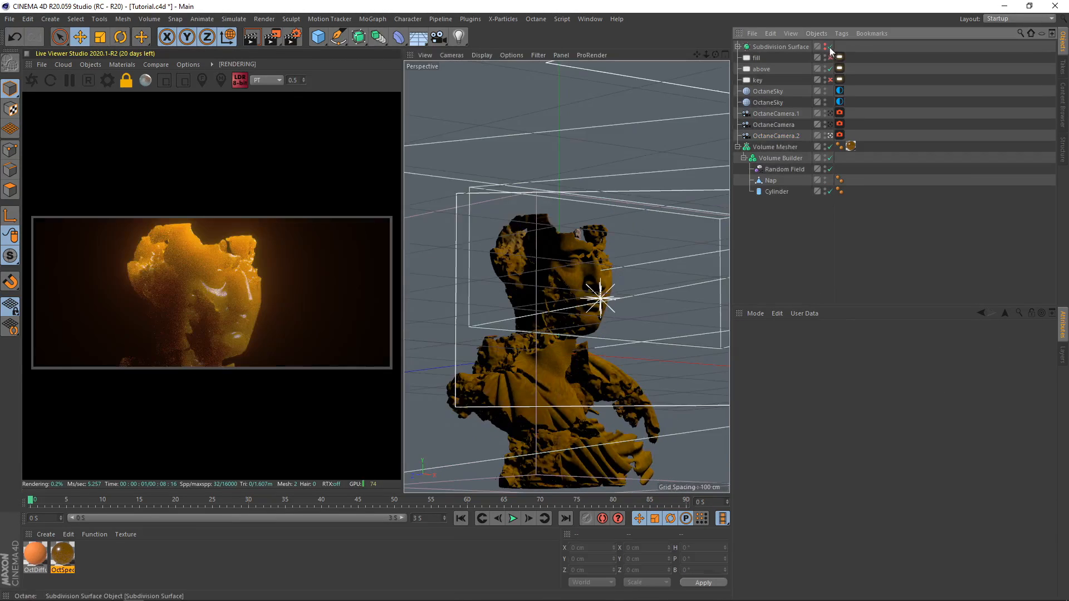
Try showing the backdrop again, undo that, and re-enable the fill and key lights
left_click(825, 48, "alt")
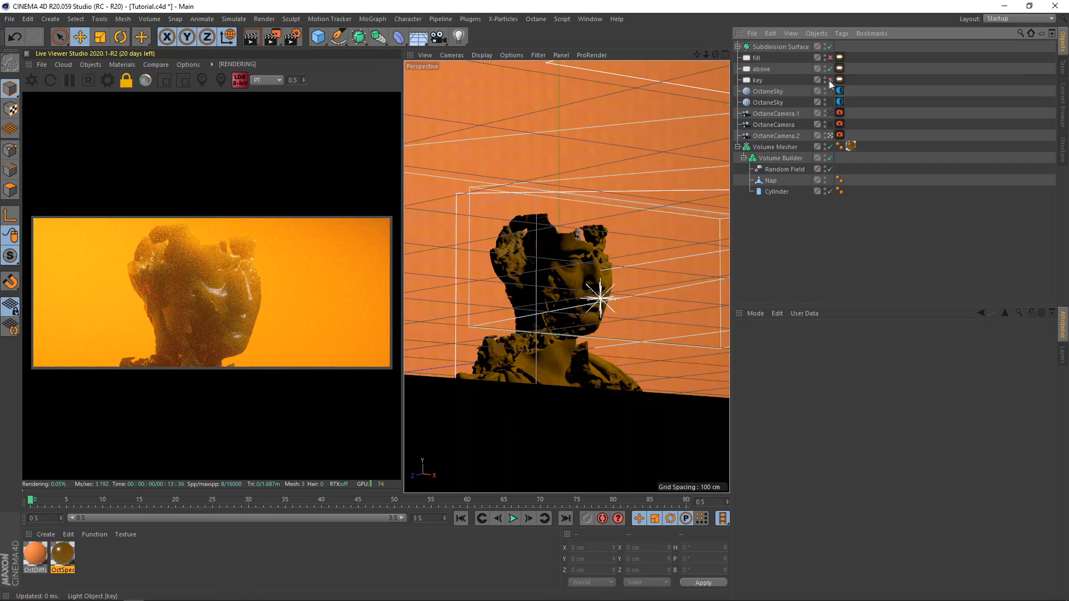
key("ctrl+z")
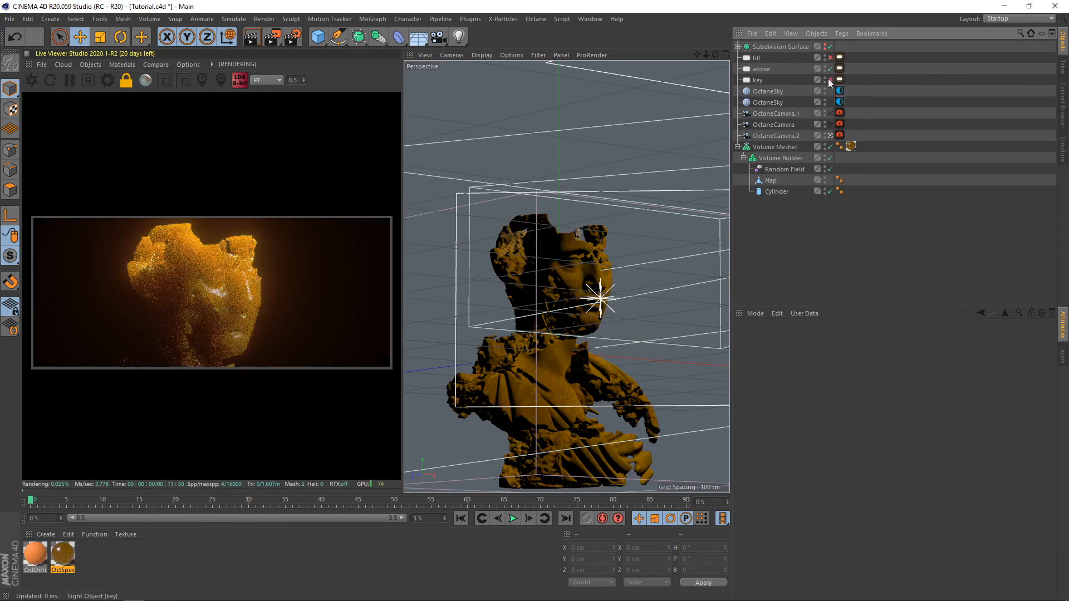
left_click(830, 58)
Reframe the 300 mm camera on the bust's torso and draped shoulder from a slight side angle
left_click_drag(577, 293, 427, 304, "alt")
left_click_drag(613, 271, 579, 253, "alt")
left_click_drag(557, 206, 605, 214, "alt")
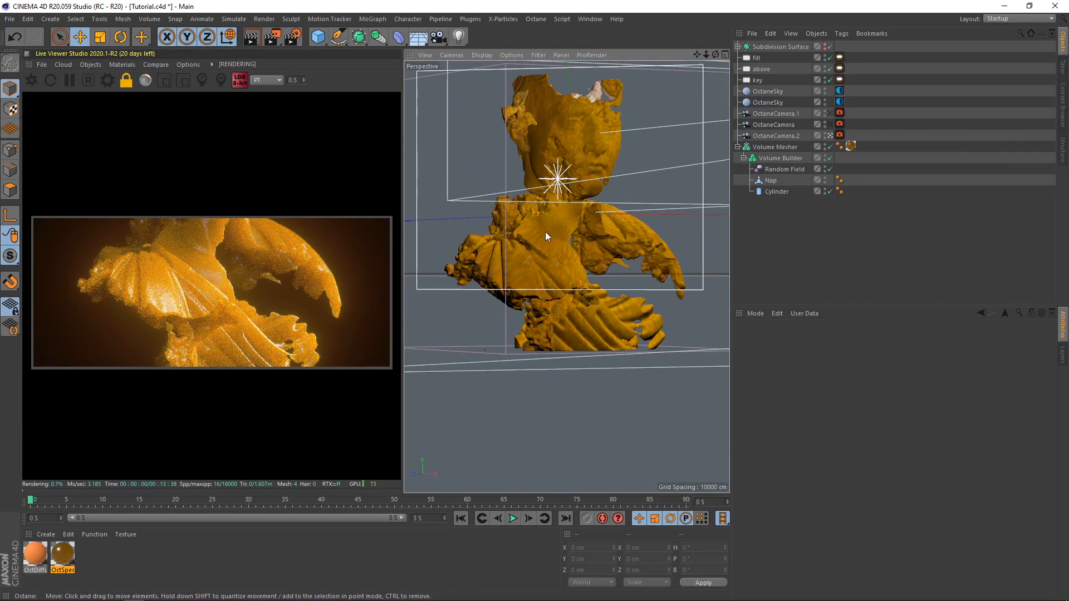
scroll(546, 232, "down", 4)
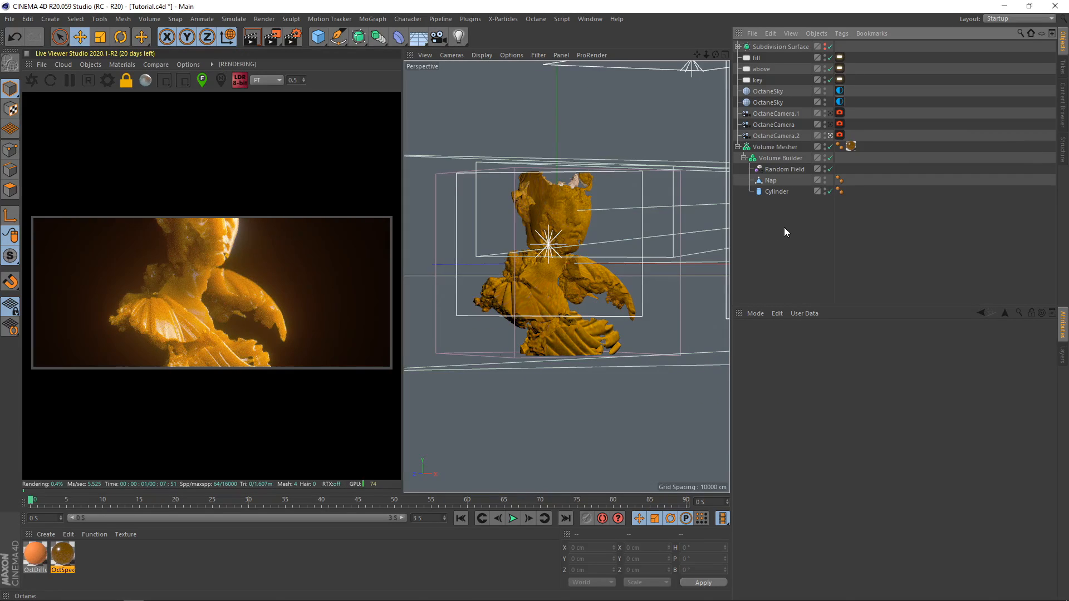
Disable the fill, above and key lights
left_click_drag(830, 58, 830, 80)
left_click(759, 69)
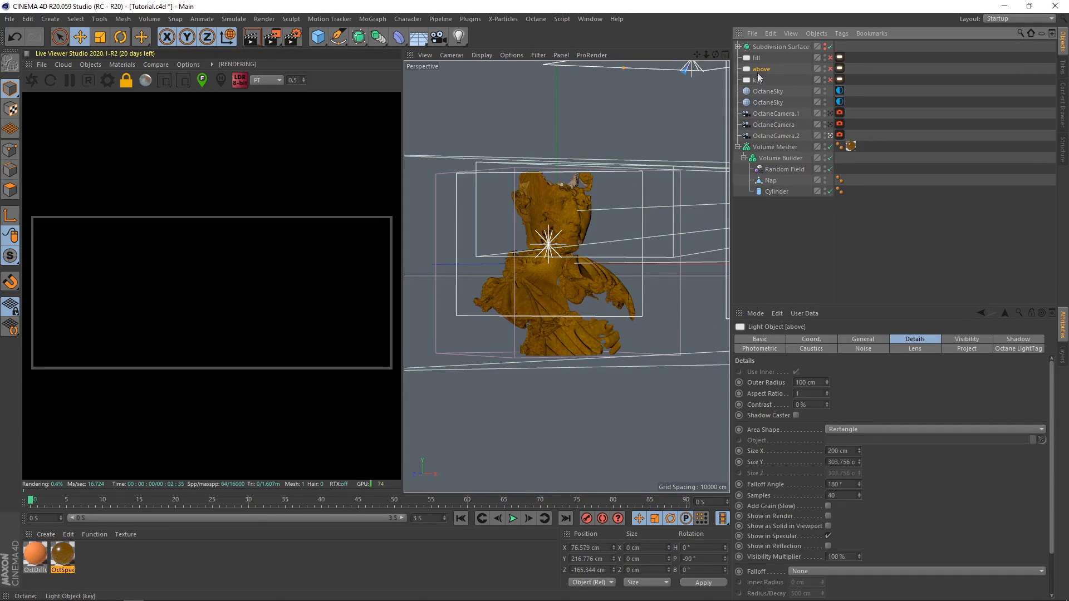
left_click(758, 81)
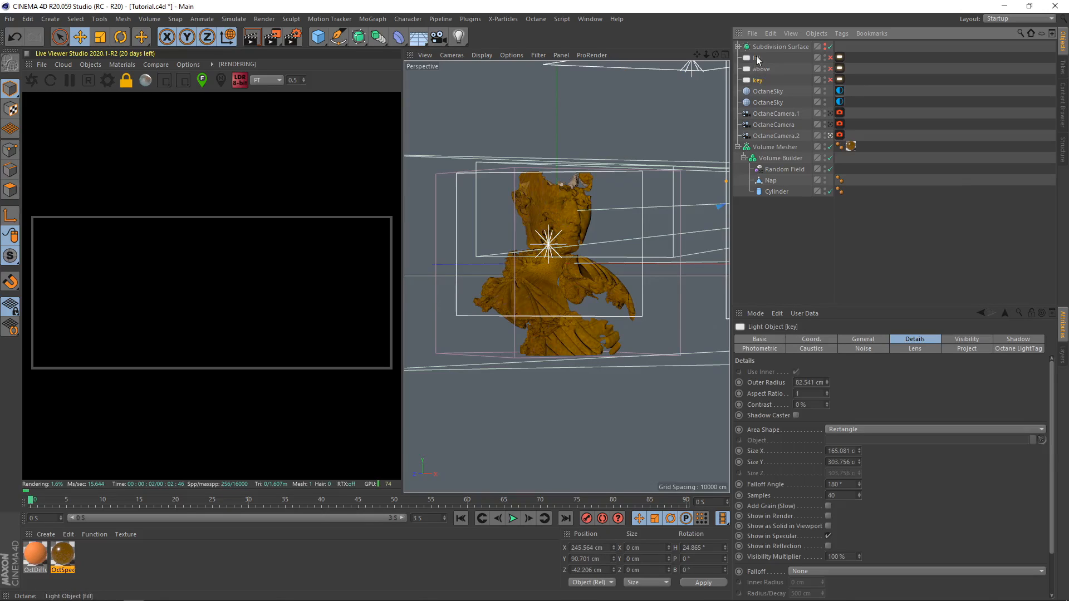
Duplicate the above light, lower the copy to the bust's torso height, and keep it enabled
left_click_drag(756, 55, 756, 53, "ctrl")
left_click_drag(640, 92, 513, 314)
left_click(829, 57)
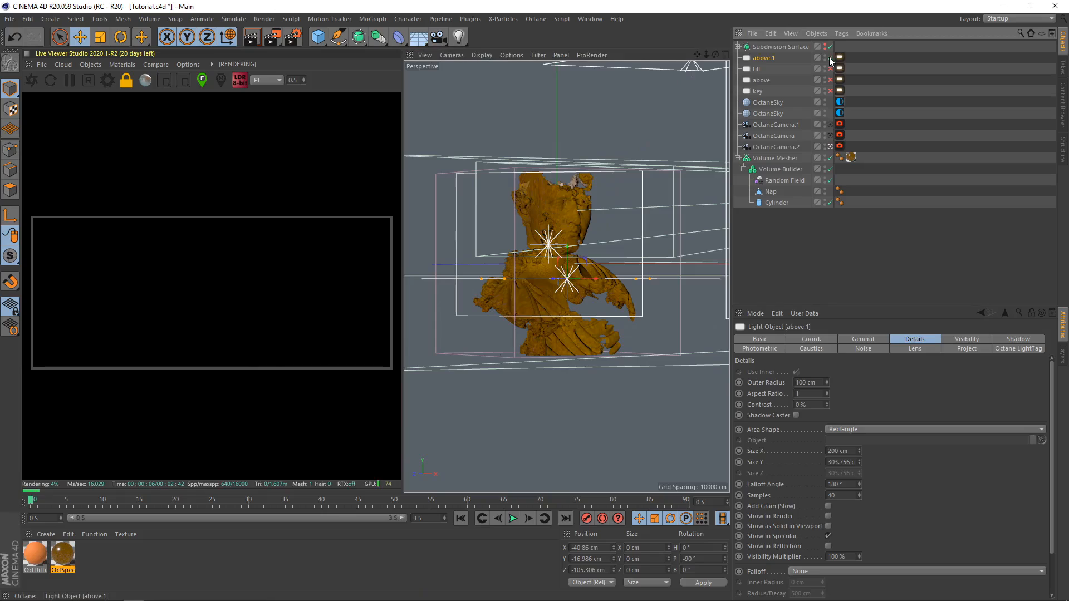
Rotate the duplicated light to a pitch of -190° and move it behind and to the side of the bust
key("r")
left_click_drag(585, 287, 549, 234)
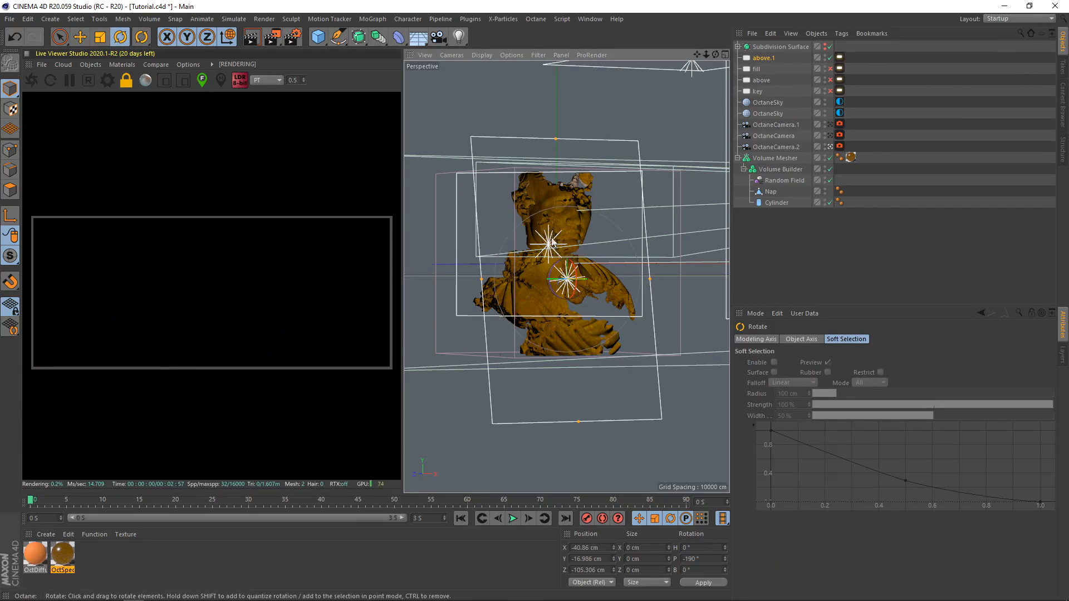
key("e")
left_click_drag(560, 283, 471, 278)
left_click(804, 252)
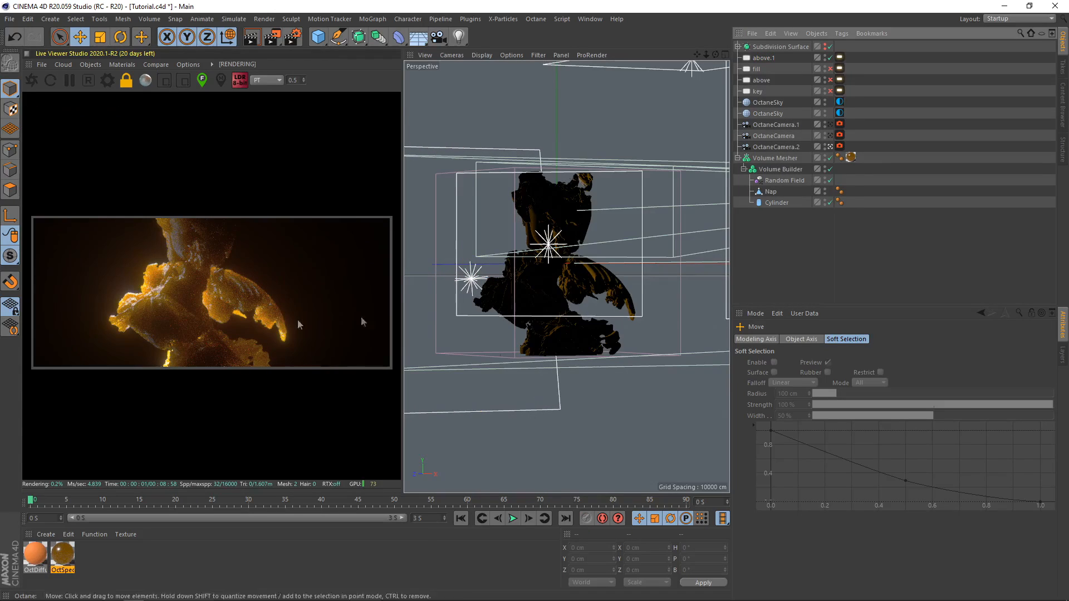
Try the above light switched back on in the OctaneCamera view and inspect its falloff map distribution
left_click(829, 133)
left_click(831, 127)
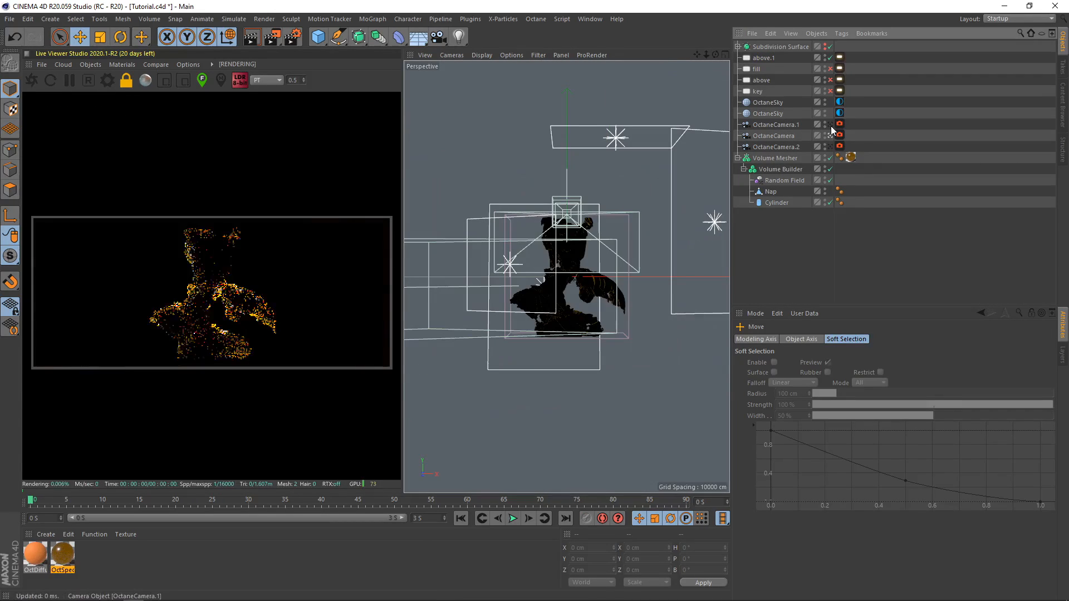
left_click(831, 80)
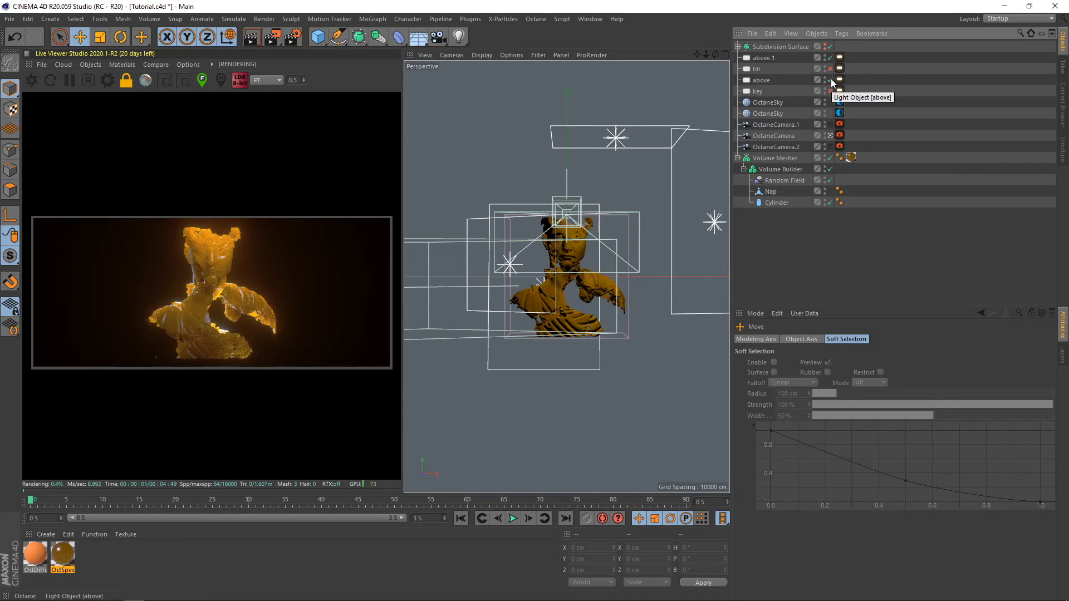
left_click(840, 80)
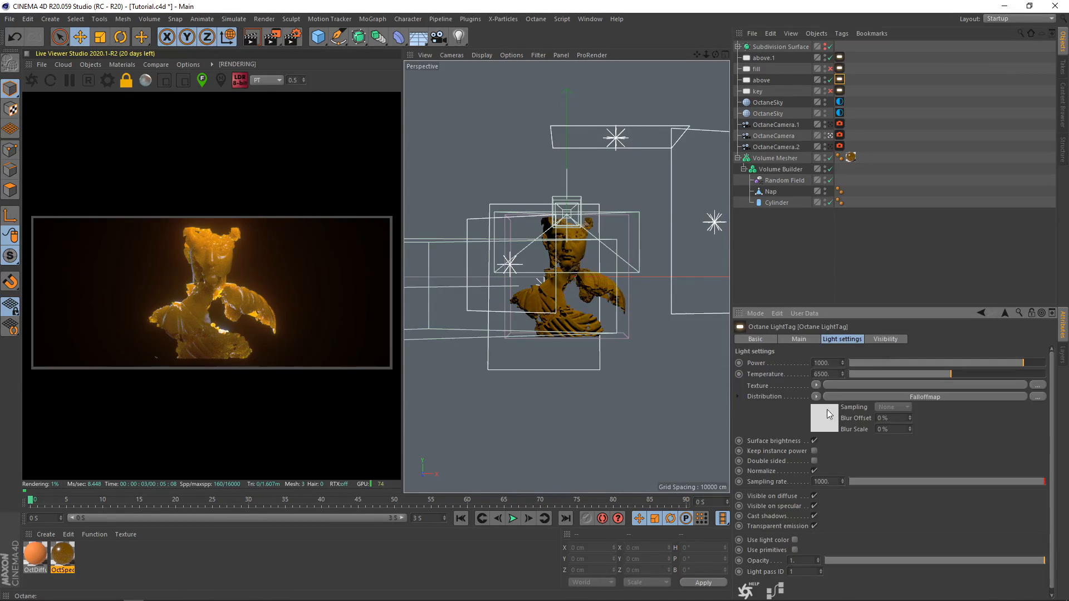
left_click(826, 415)
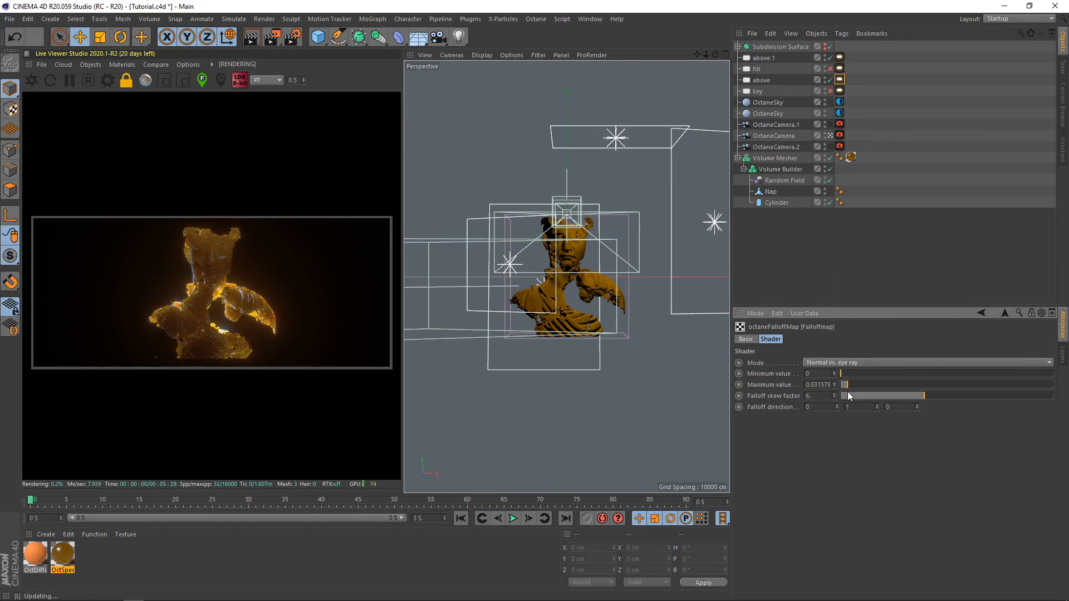
Widen the above.1 light to about 323 cm behind the bust and raise its light temperature
left_click(601, 289)
left_click_drag(601, 289, 659, 286)
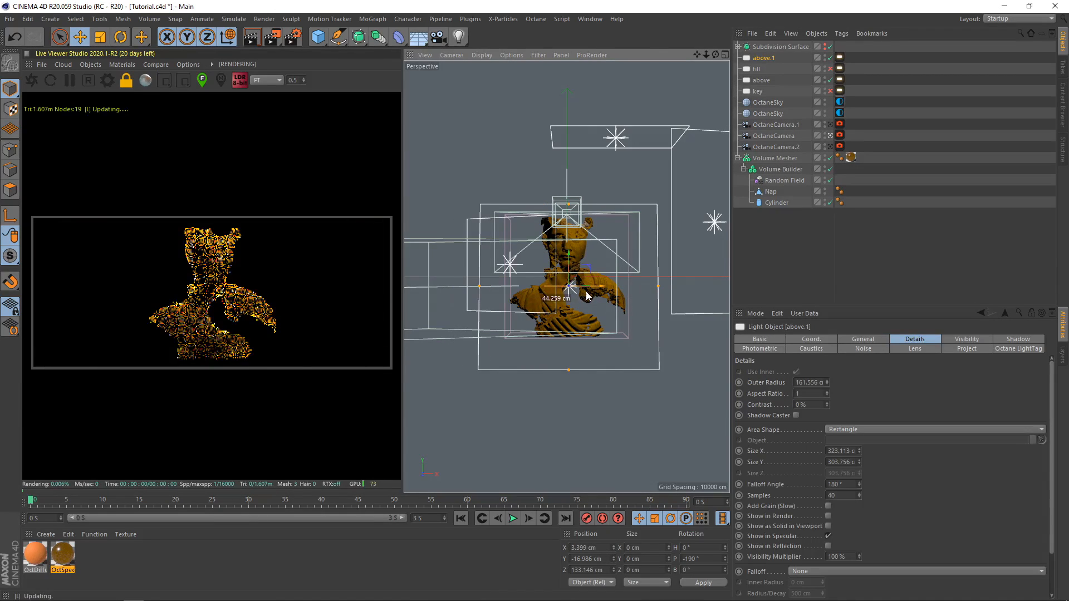
left_click(840, 57)
left_click_drag(881, 376, 1001, 385)
left_click(902, 243)
left_click(840, 113)
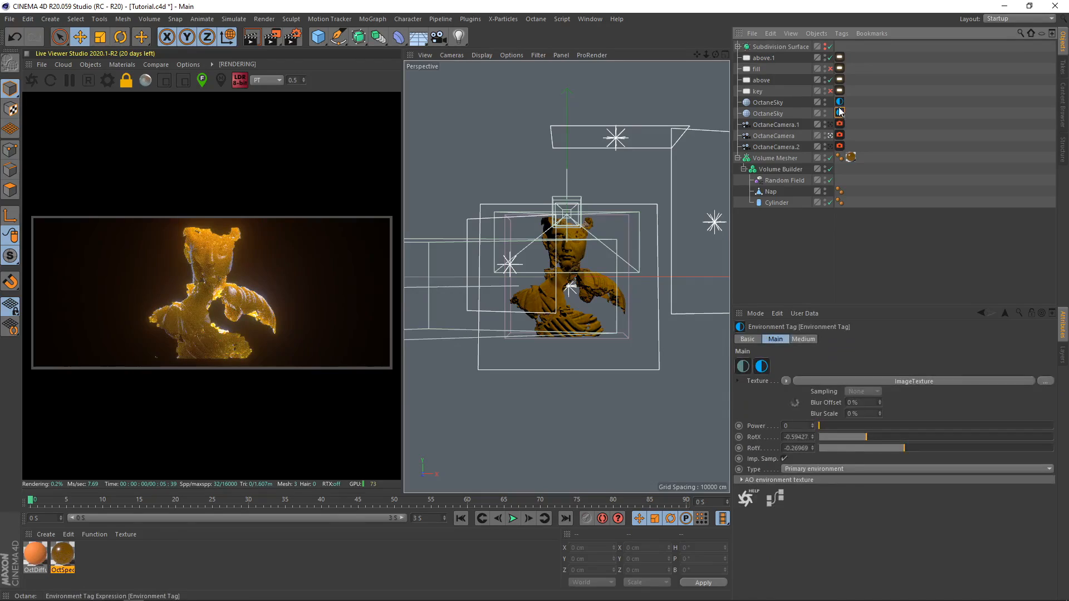
Disable the above light, reposition the above.1 light from the OctaneCamera.2 view, and return to OctaneCamera
left_click(764, 58)
scroll(669, 270, "up", 4)
left_click_drag(674, 273, 715, 276, "alt")
left_click(831, 147)
left_click(830, 80)
left_click_drag(490, 282, 483, 280)
left_click_drag(498, 249, 493, 272)
left_click(836, 137)
left_click(830, 125)
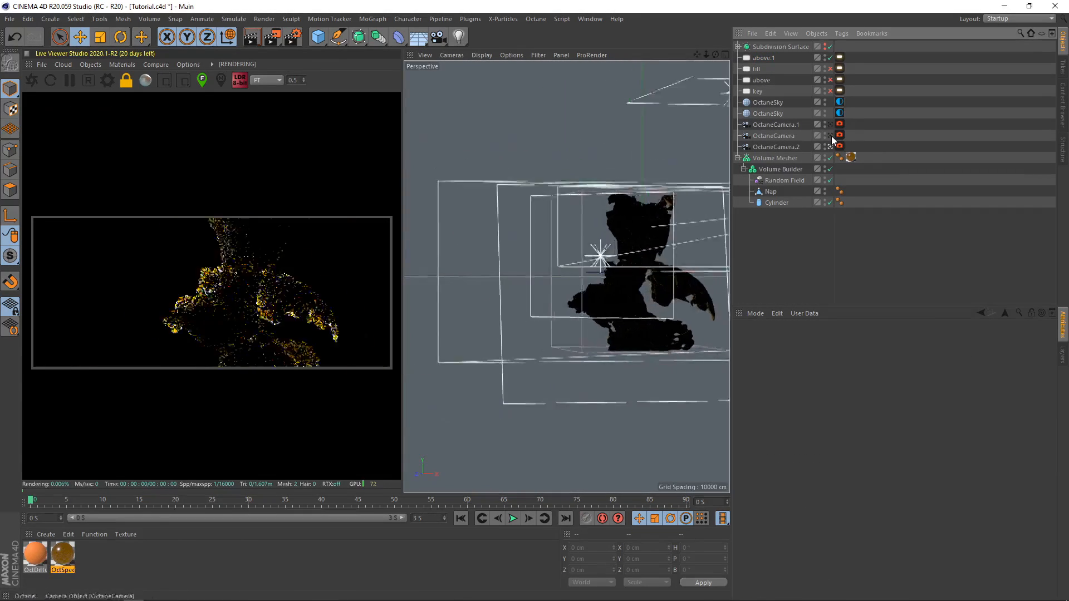
left_click(831, 135)
Set the Random Field's noise scale to 400 % and check the Volume Builder's object list
left_click(786, 181)
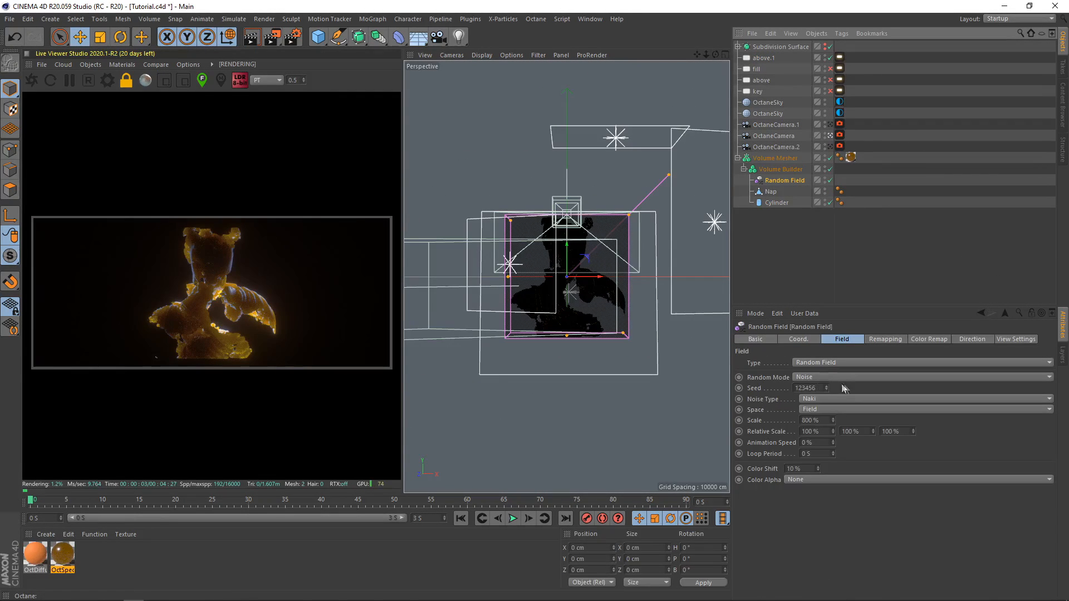
left_click(806, 420)
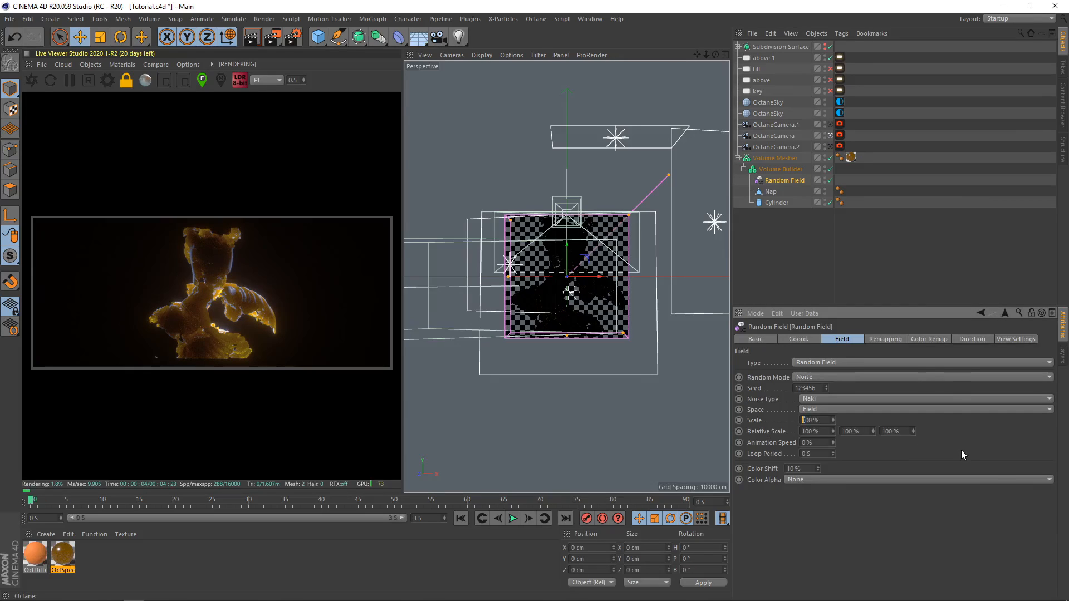
left_click(781, 168)
left_click(781, 181)
left_click(810, 420)
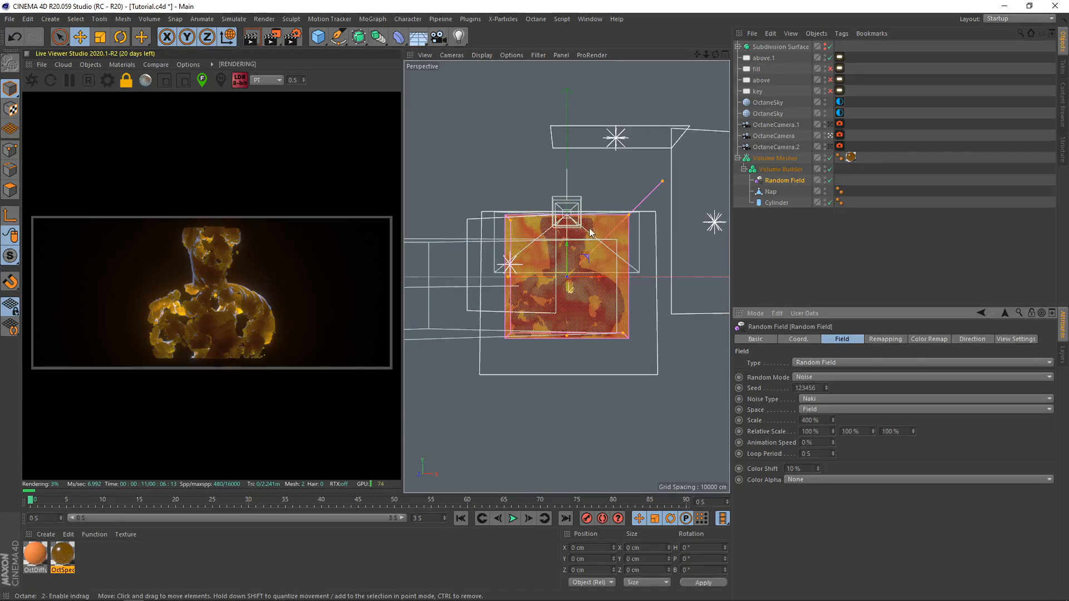
left_click(782, 170)
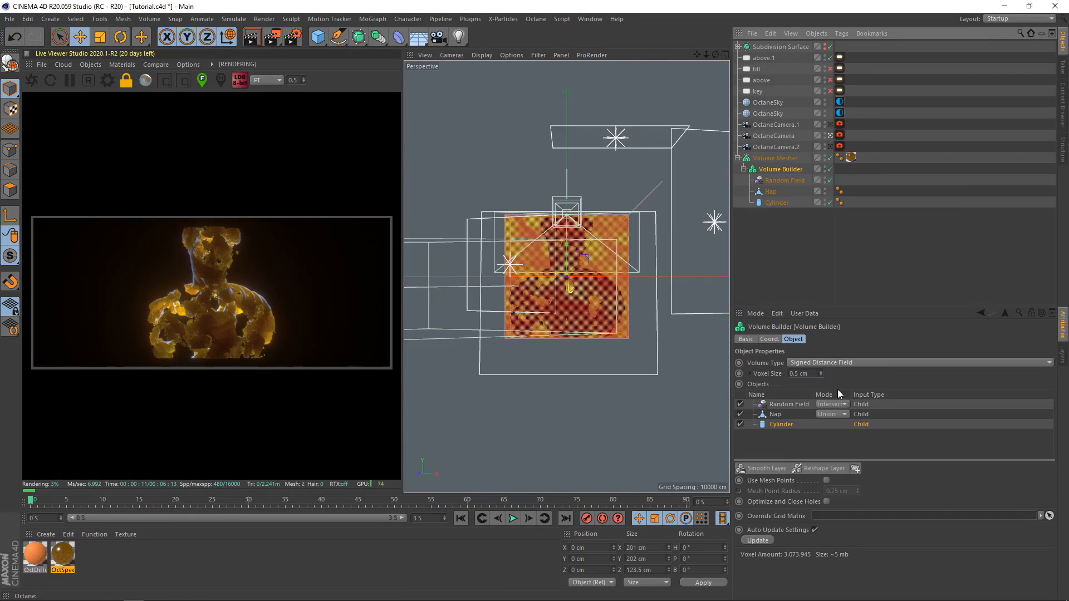
Set the Random Field's relative scale to 200 % on all three axes
left_click(792, 181)
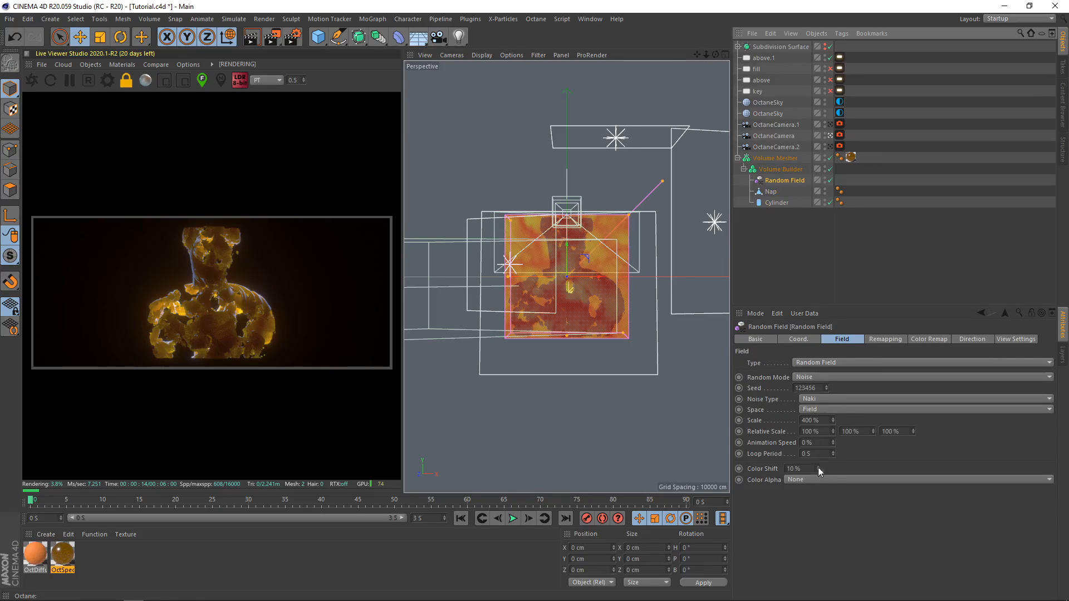
left_click(805, 432)
key("BackSpace")
type("2")
key("Tab")
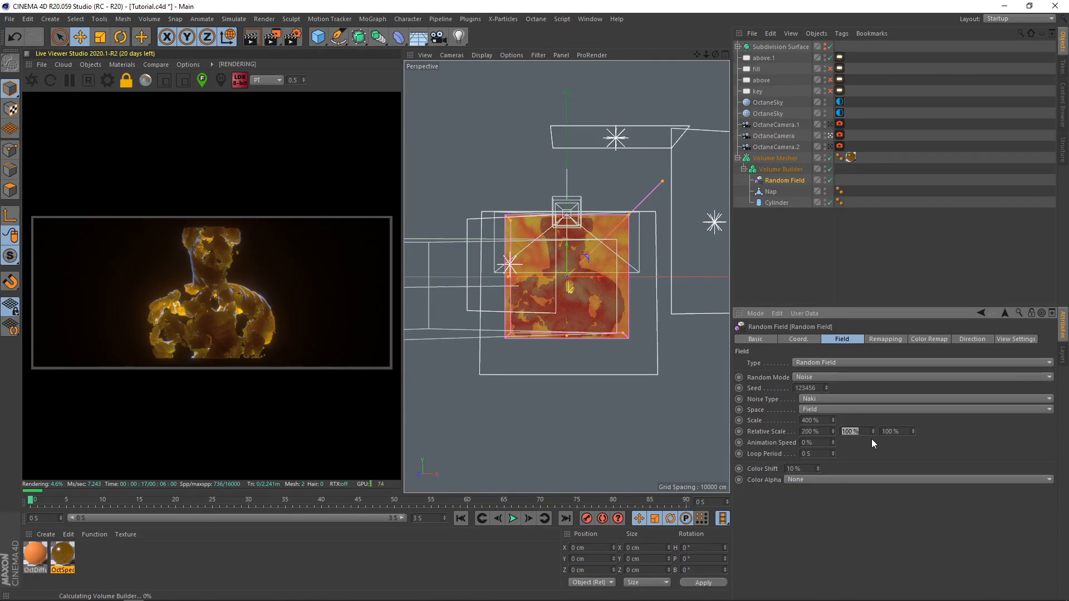
type("200")
key("Tab")
type("200")
key("Return")
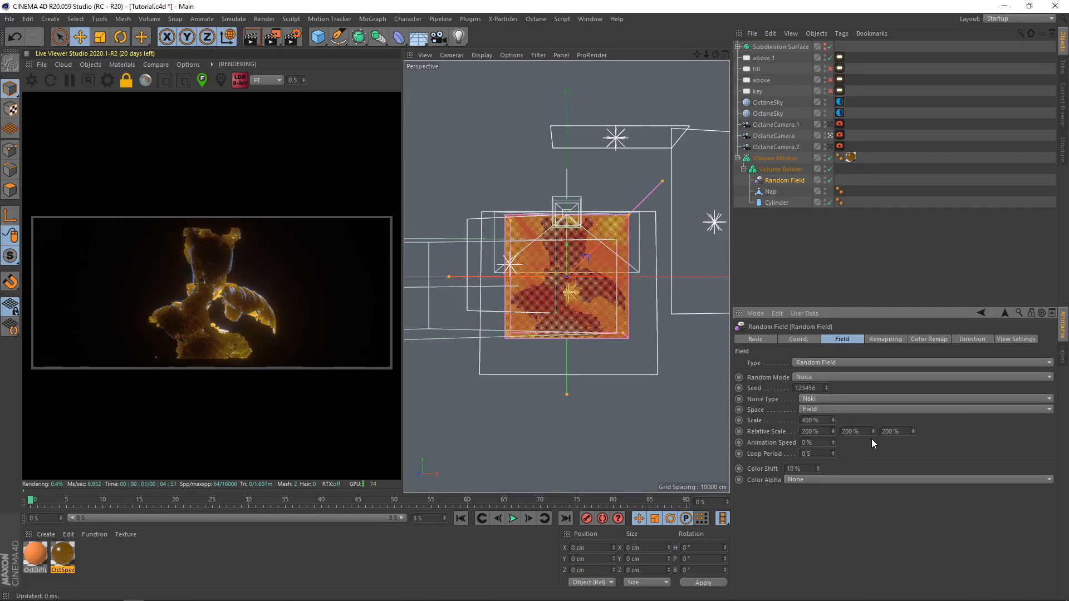
Try a 400 % relative scale on the Random Field's first axis and view the eroded bust from an angle
left_click(806, 432)
key("BackSpace")
type("4")
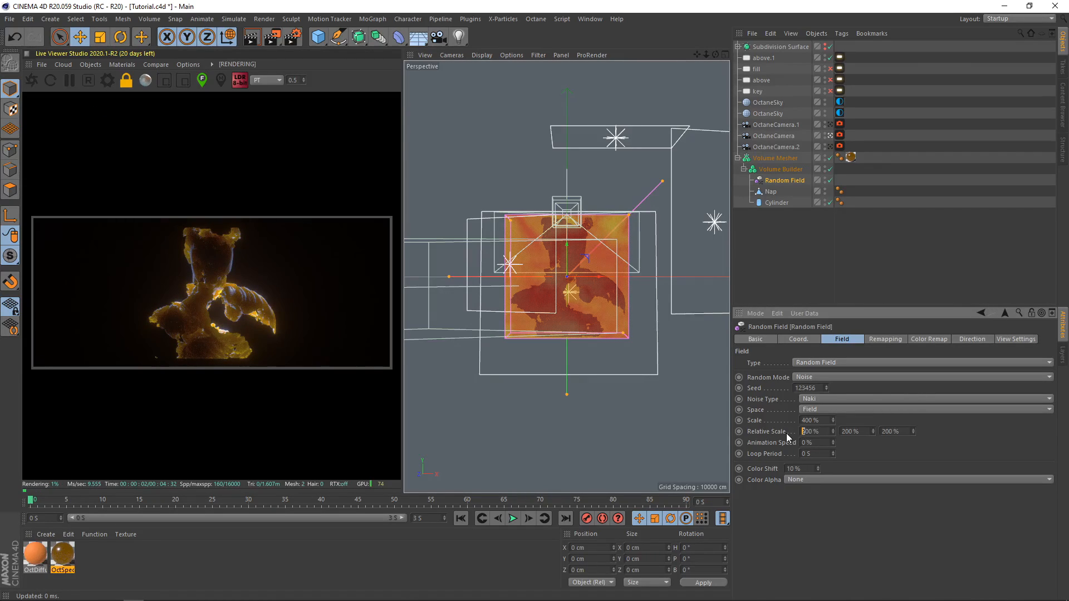
left_click(569, 247)
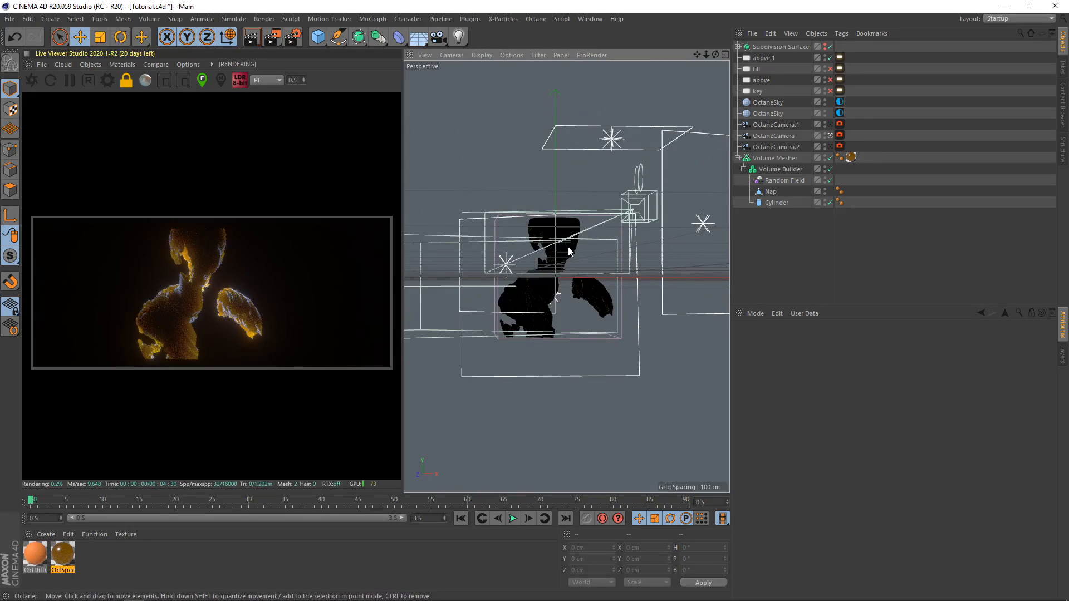
left_click_drag(569, 248, 551, 326, "alt")
Disable the Volume Mesher and scale the Nap object down to about 112 × 180 × 222 cm
left_click(773, 192)
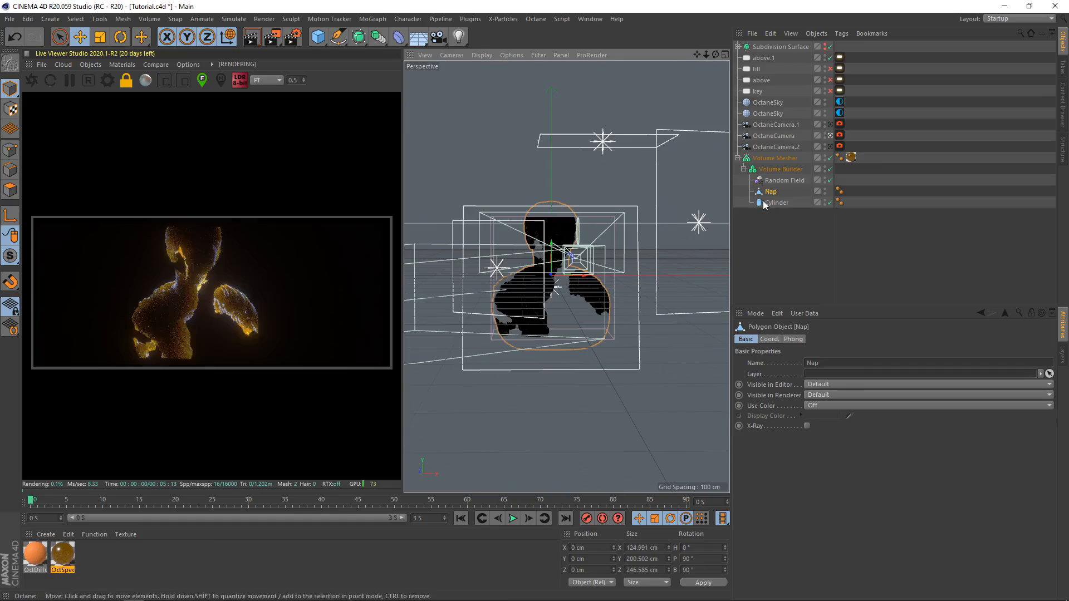
key("t")
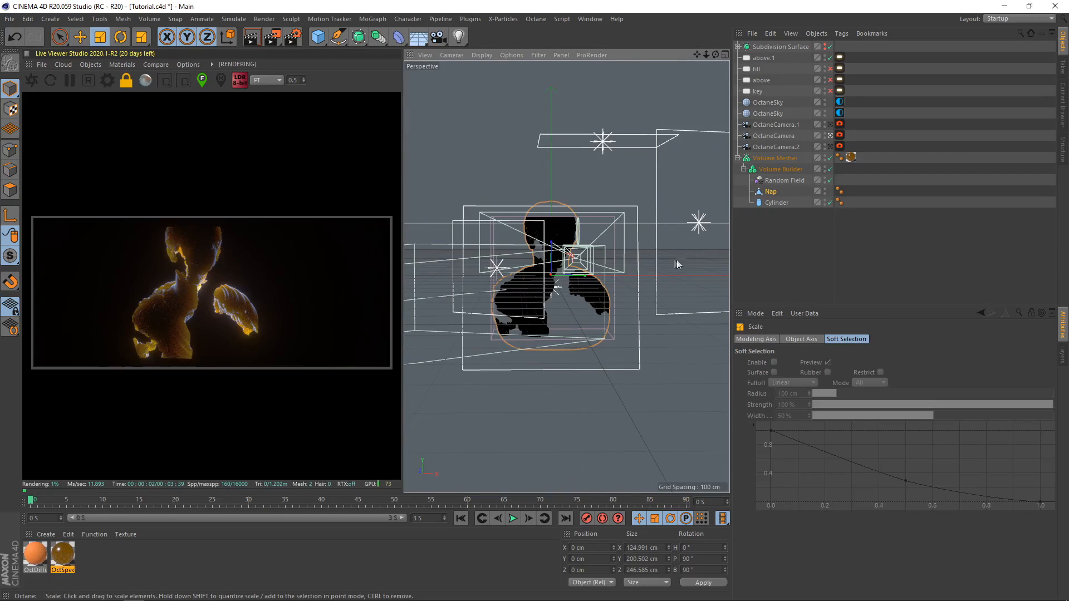
left_click(831, 159)
left_click_drag(584, 252, 575, 255)
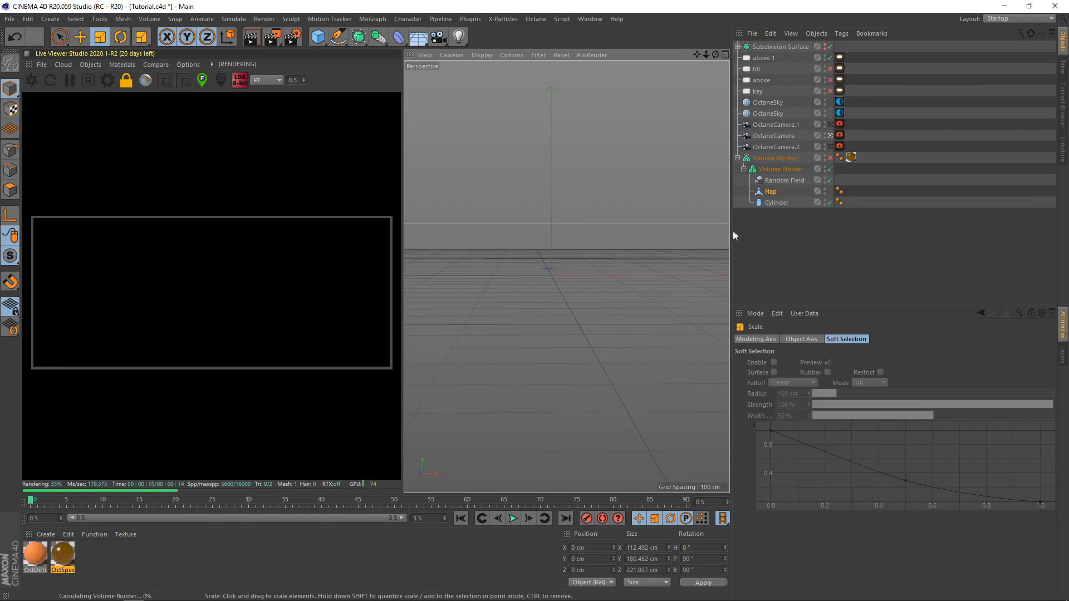
Disable the Volume Builder and scale the Nap and Cylinder objects down together
left_click(829, 179)
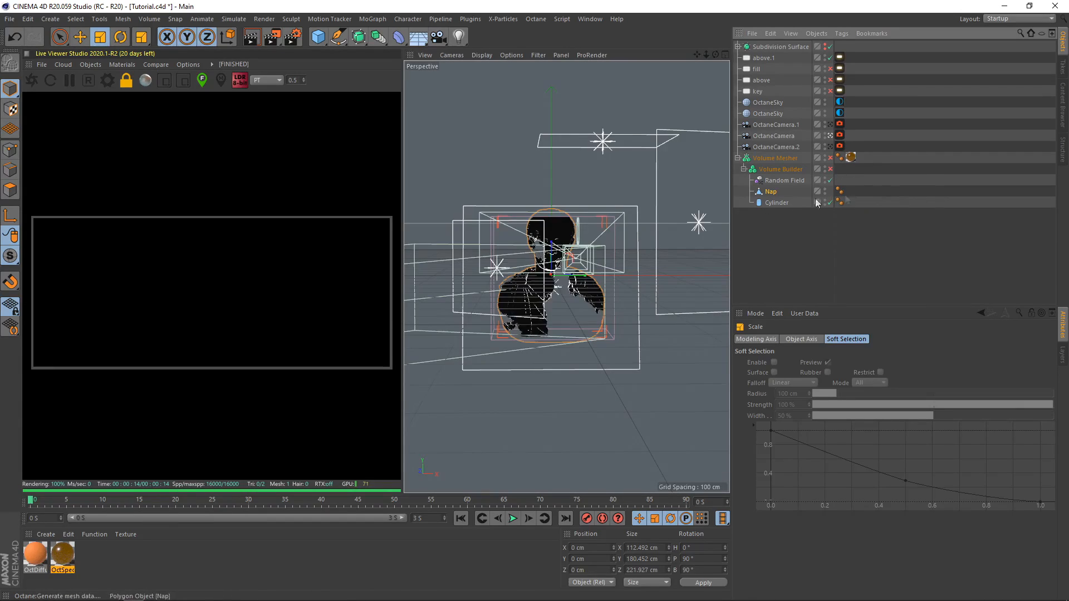
left_click(588, 249, "shift")
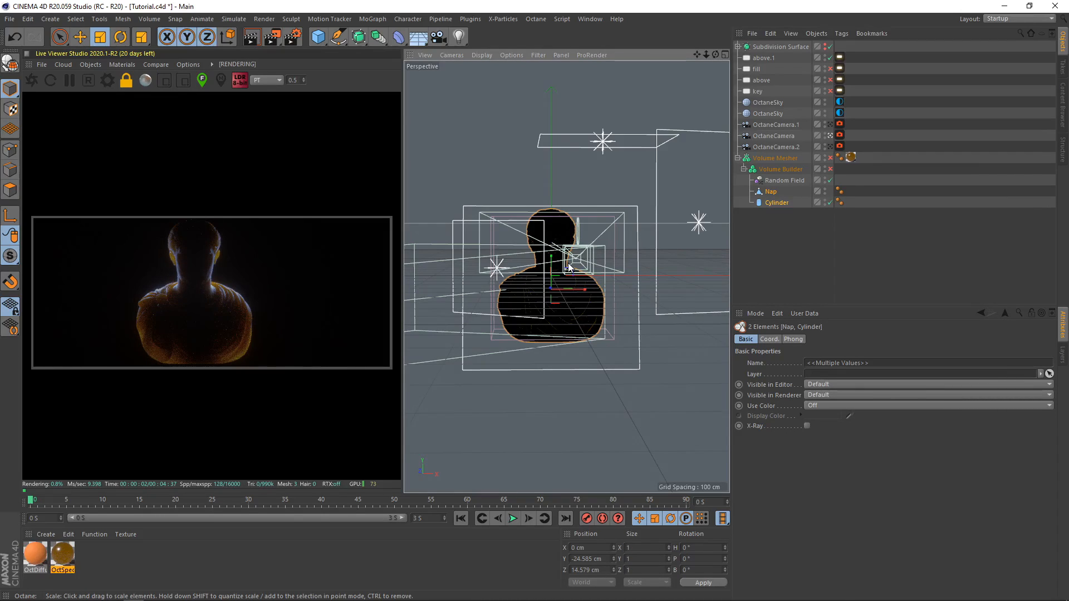
left_click_drag(569, 268, 553, 276)
left_click(799, 253)
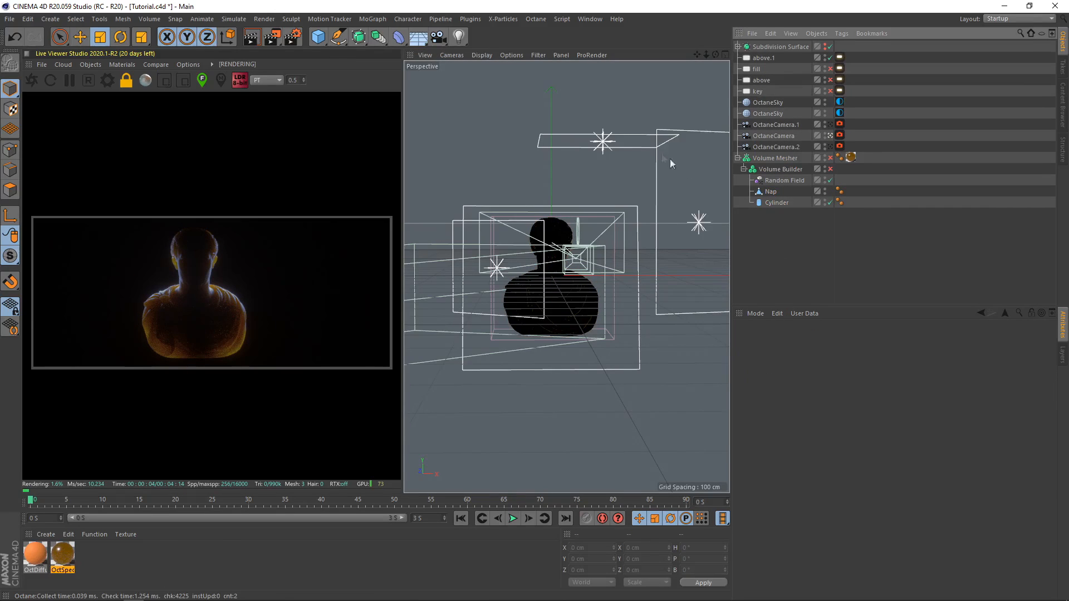
Re-enable the Volume Builder and Volume Mesher and set the Random Field's relative scale to 100 % on all axes
left_click(831, 147)
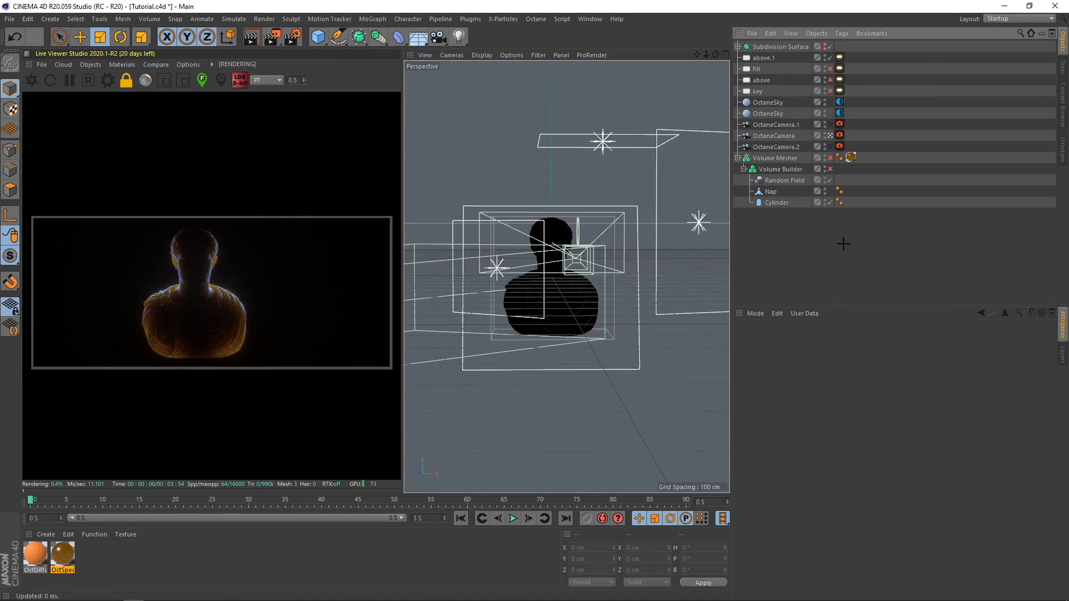
left_click(830, 169)
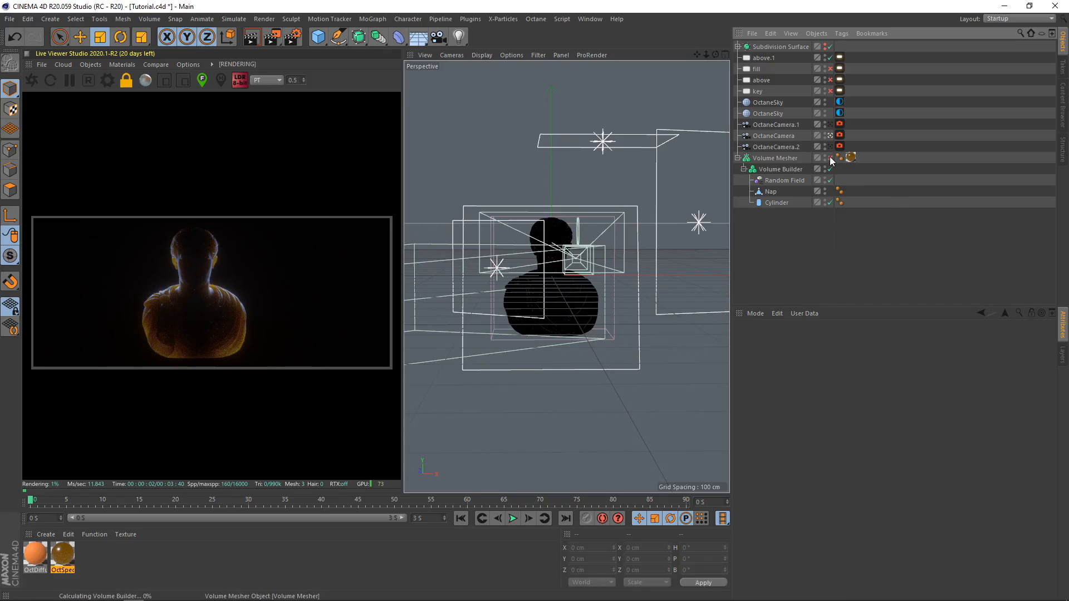
left_click(896, 184)
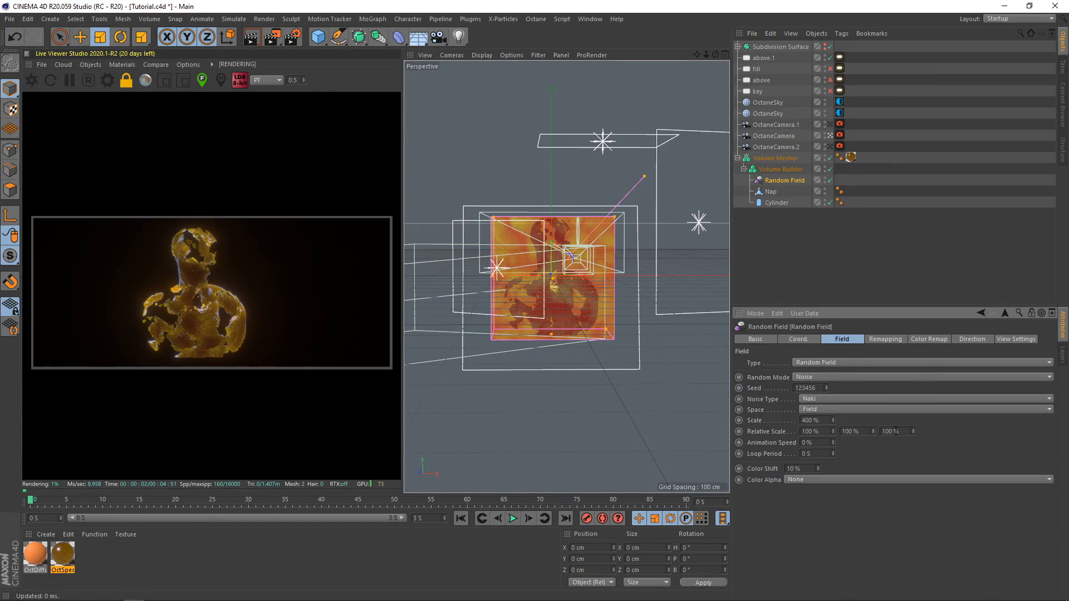
Set the Random Field's noise scale to 800 %
left_click_drag(806, 421, 795, 422)
type("8")
key("Return")
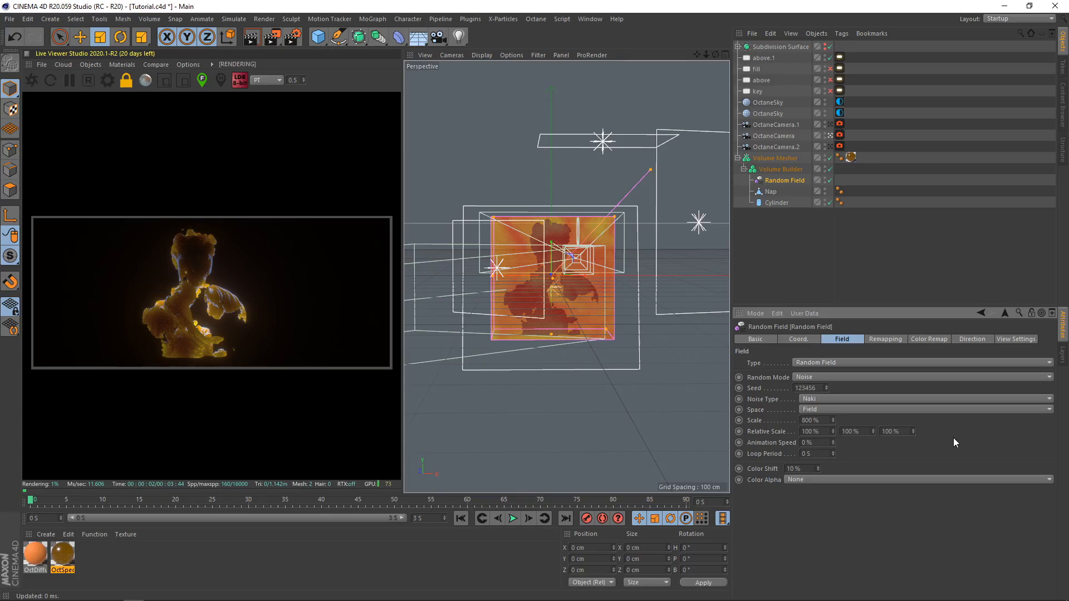
Change the Random Field's noise type to Luka
left_click(831, 400)
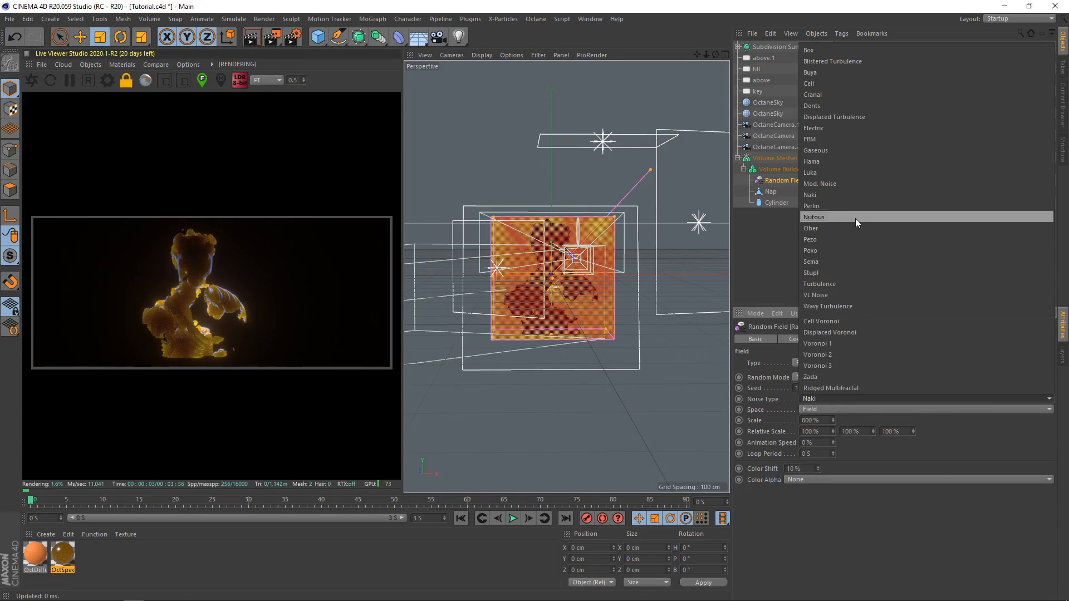
left_click(823, 172)
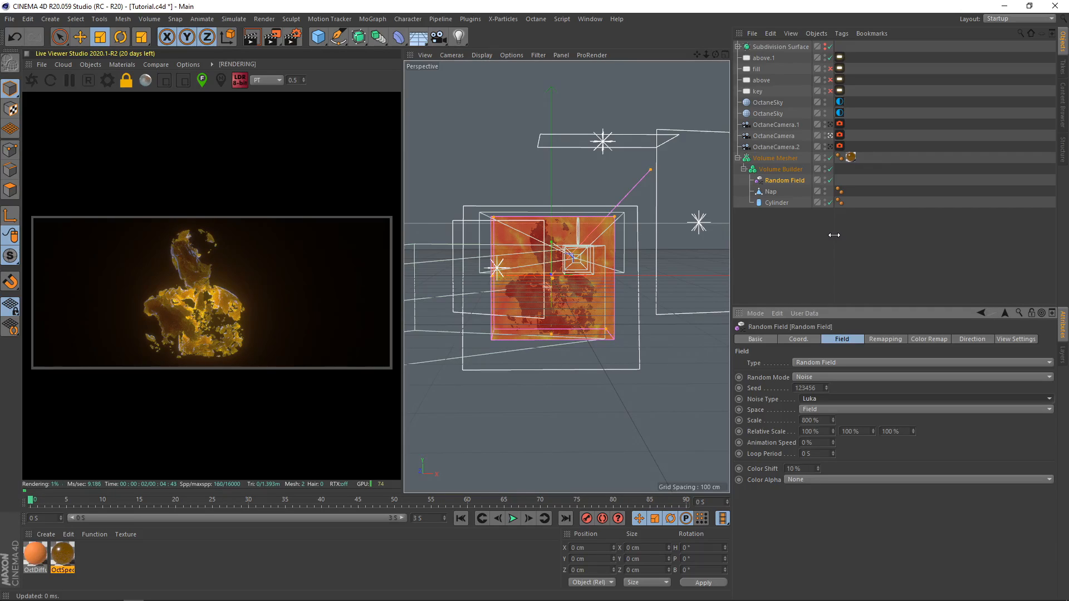
left_click(919, 213)
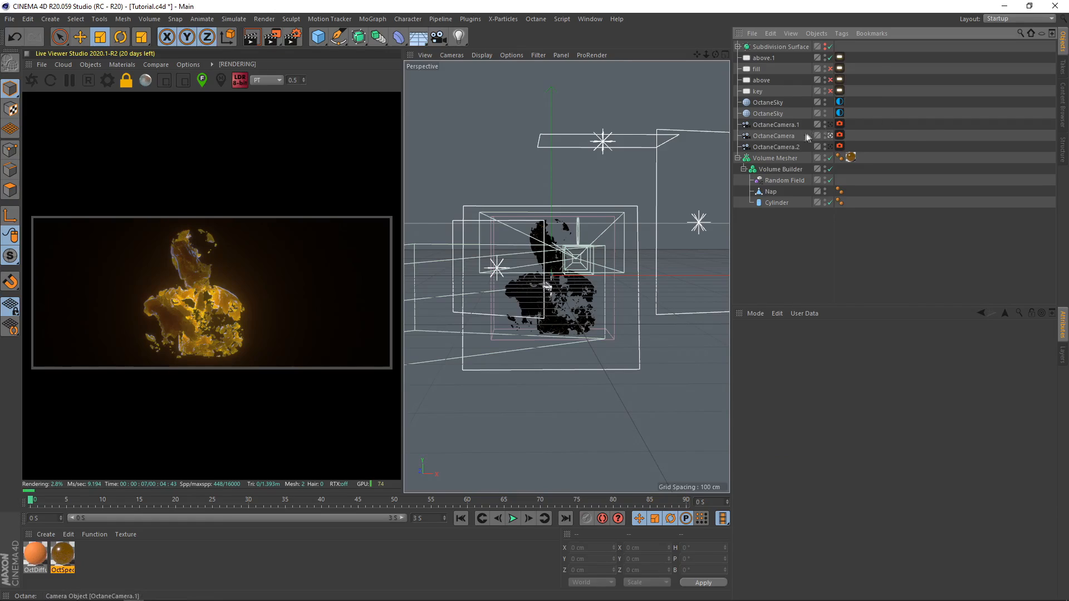
Set the OctaneCamera's rotation to 0° on all axes and its Y position to 0 cm
left_click(773, 136)
left_click(839, 338)
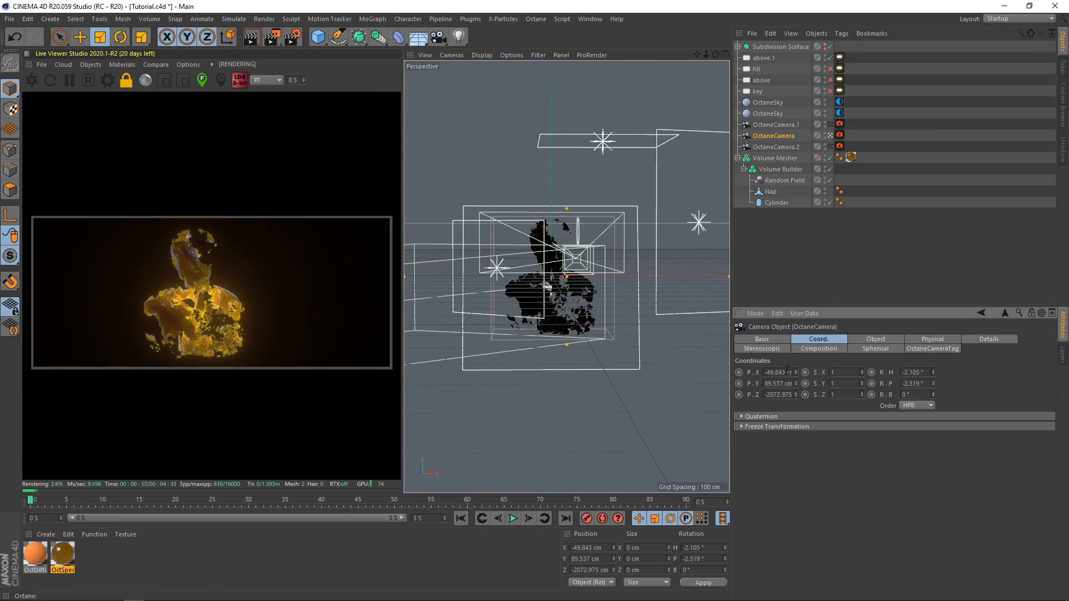
left_click_drag(796, 372, 796, 385)
left_click_drag(922, 373, 869, 374)
type("0")
key("Tab")
type("0")
key("Return")
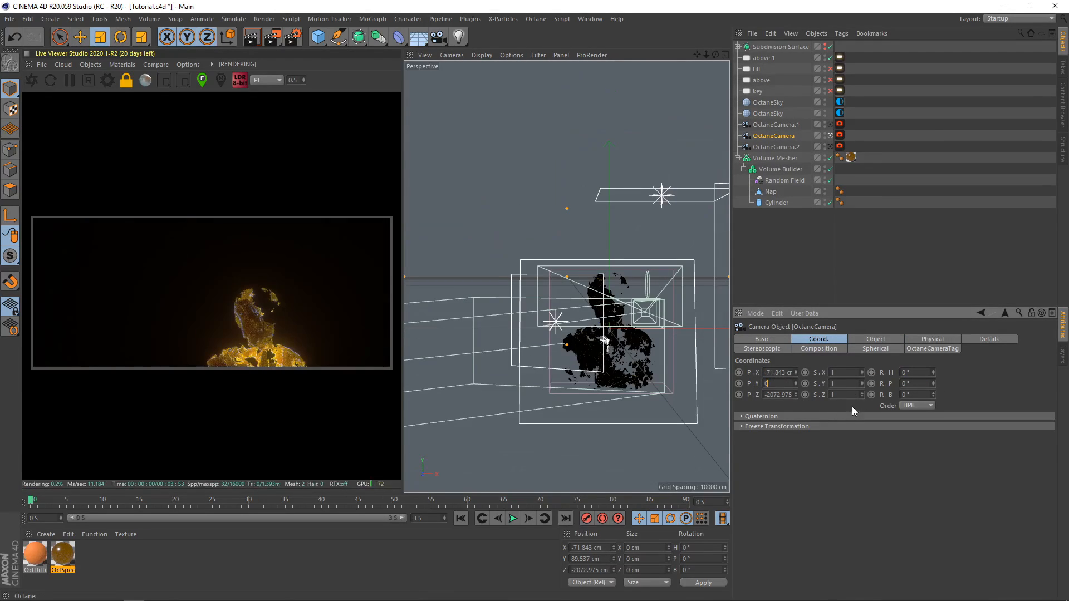
left_click(802, 284)
Set the OctaneCamera's X position to 0 cm
left_click(784, 137)
left_click_drag(793, 371, 752, 372)
type("0")
left_click(814, 260)
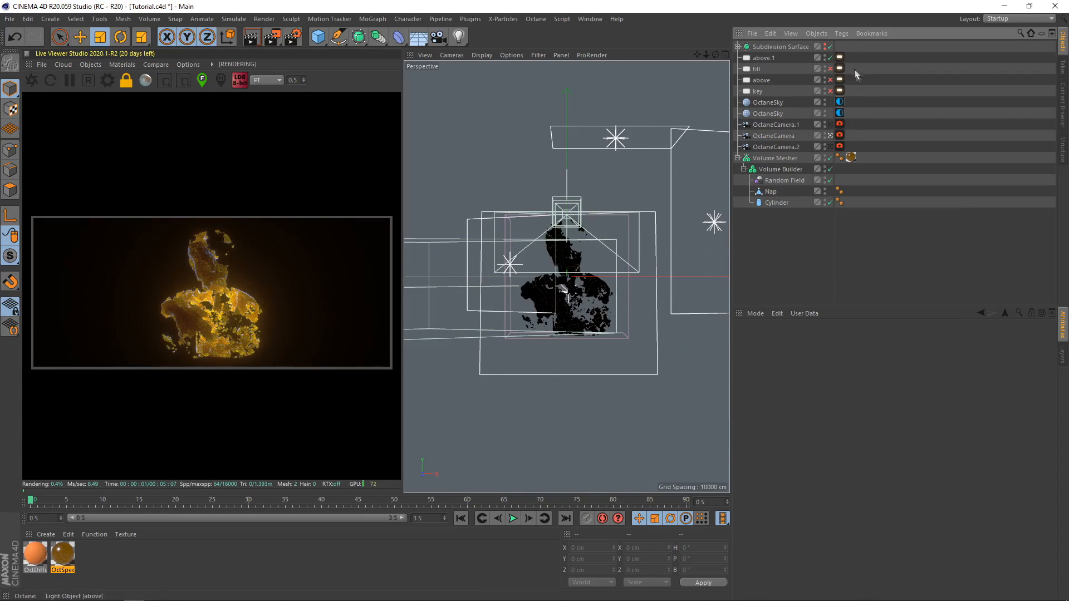
Enable the fill, above and key lights, make the Subdivision Surface backdrop visible, and disable the above.1 light
left_click_drag(831, 68, 830, 90)
left_click_drag(826, 45, 825, 49)
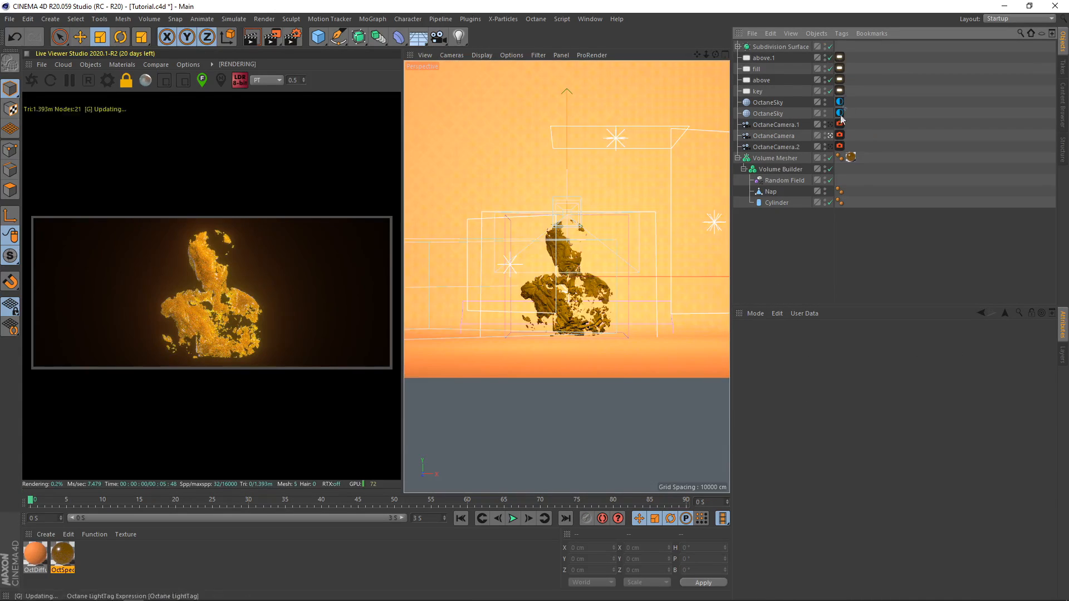
left_click(840, 113)
left_click(788, 223)
left_click(831, 57)
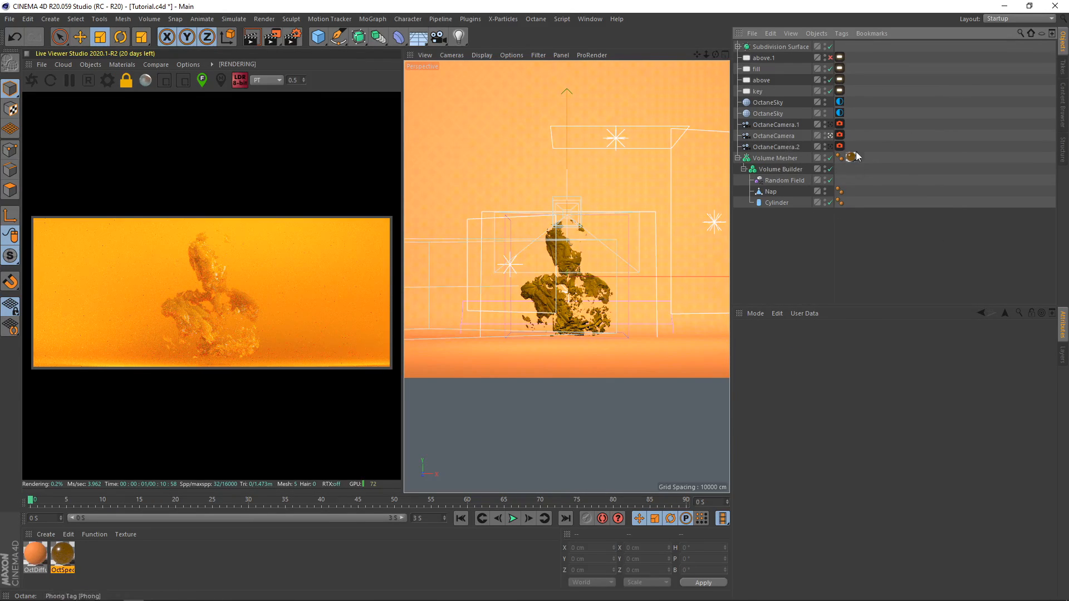
Adjust the environment tag setting of the lower OctaneSky
left_click(840, 113)
left_click_drag(828, 426, 859, 426)
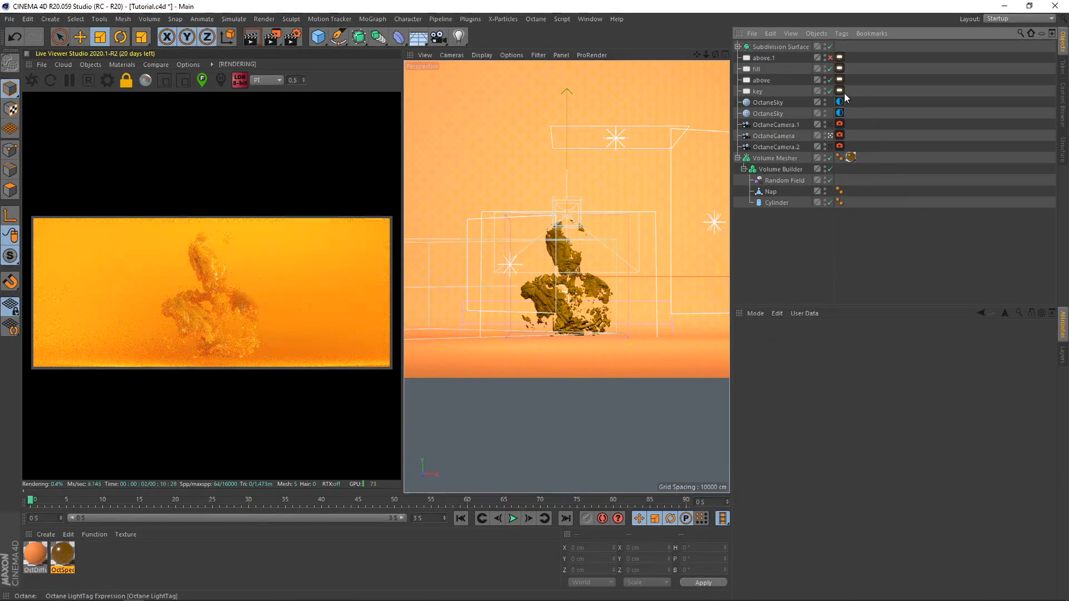
left_click(870, 135)
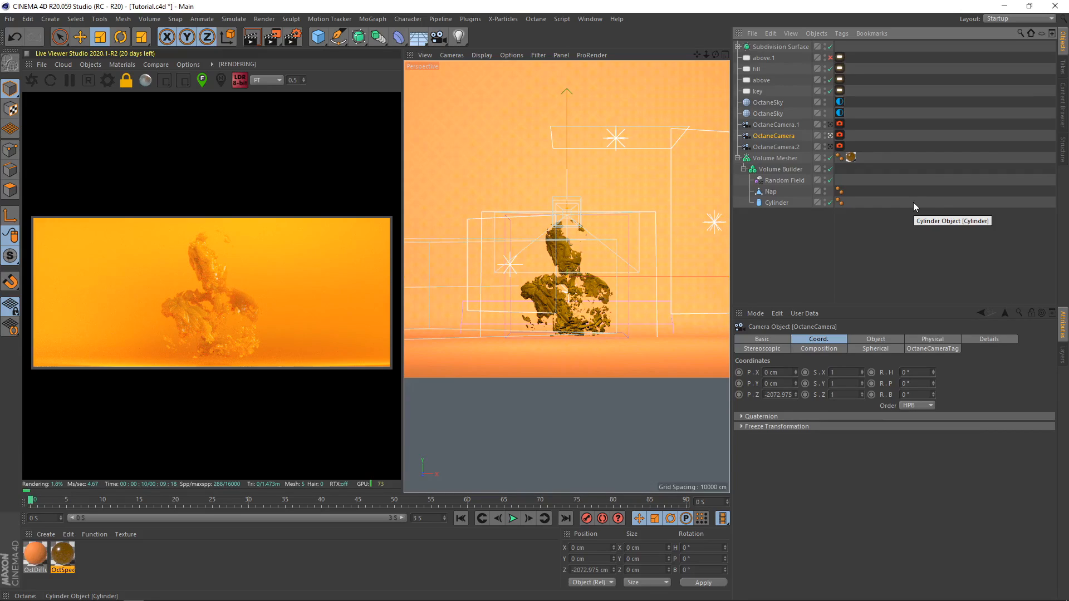
Try a noise scale of 1500 % on the Random Field and undo the change
left_click(785, 178)
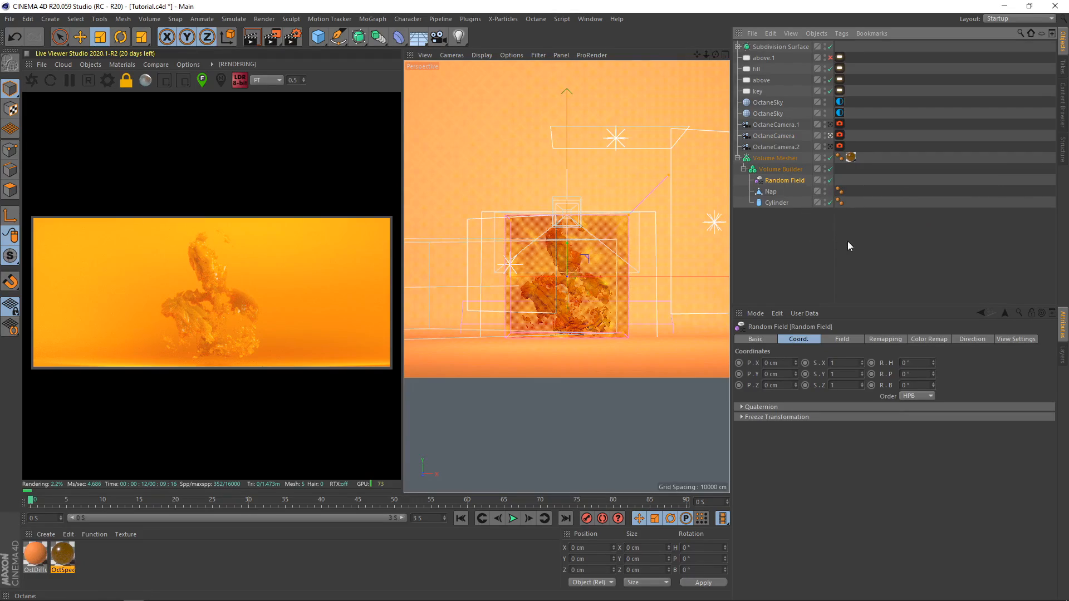
left_click(792, 169)
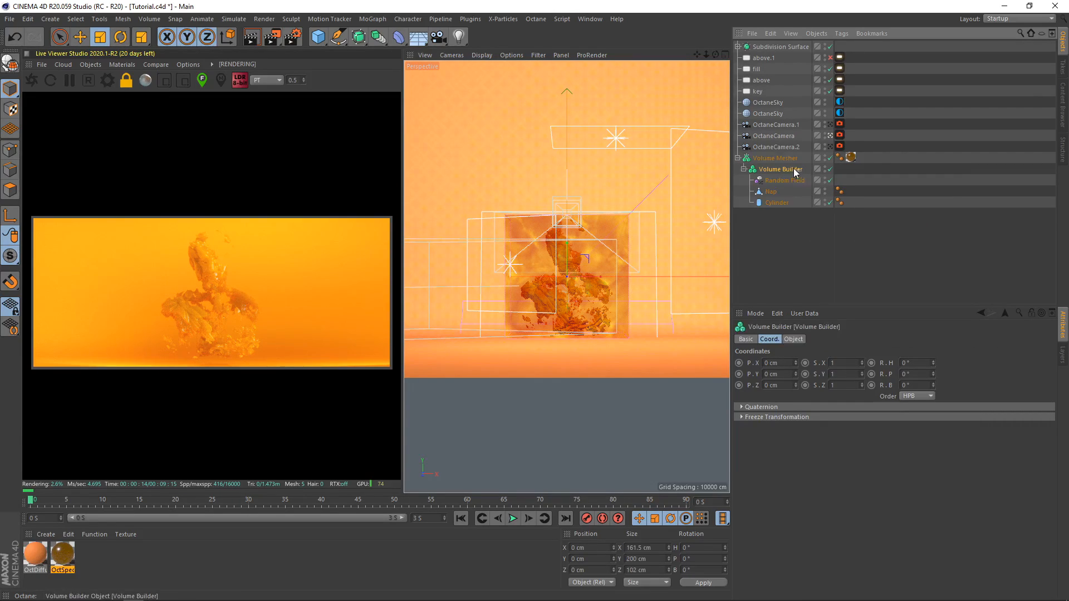
left_click(791, 182)
left_click(845, 341)
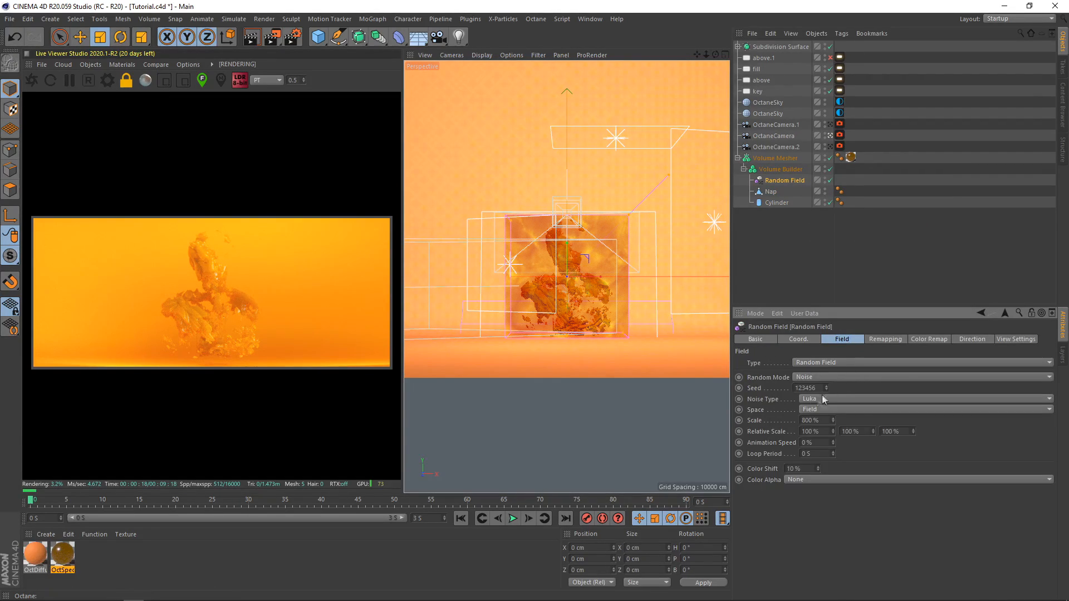
left_click(805, 421)
type("1500")
key("Return")
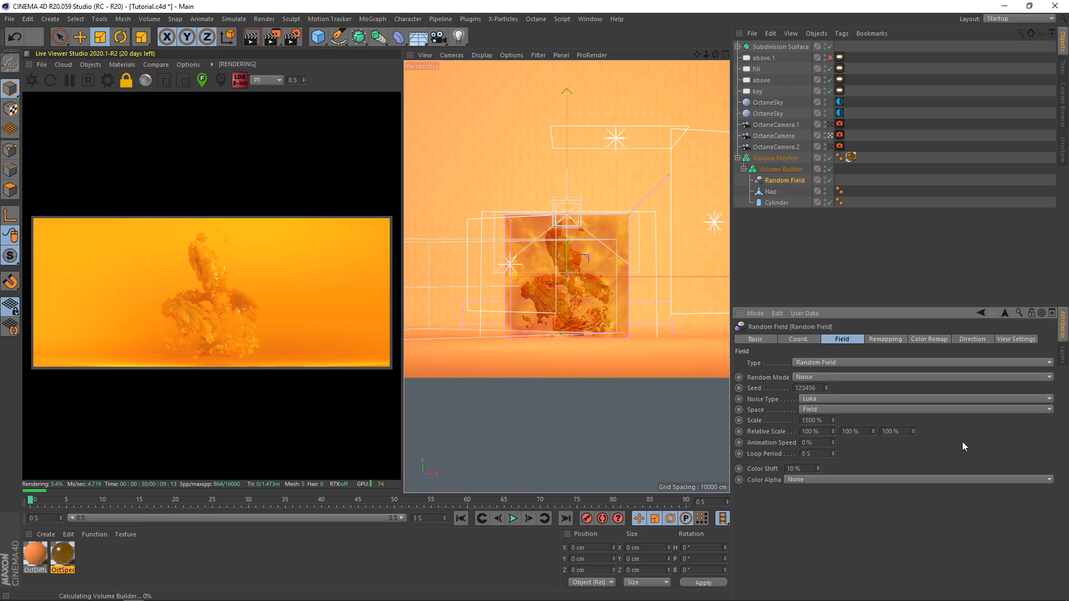
key("ctrl+z")
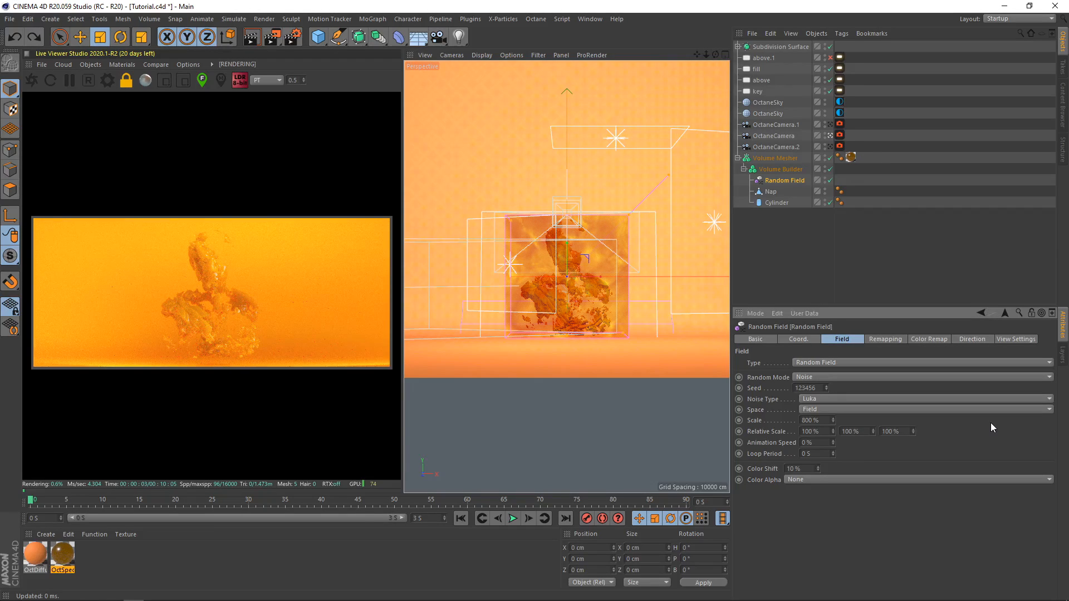
Change the Random Field's mode in the Volume Builder to Subtract
left_click(780, 169)
left_click(832, 404)
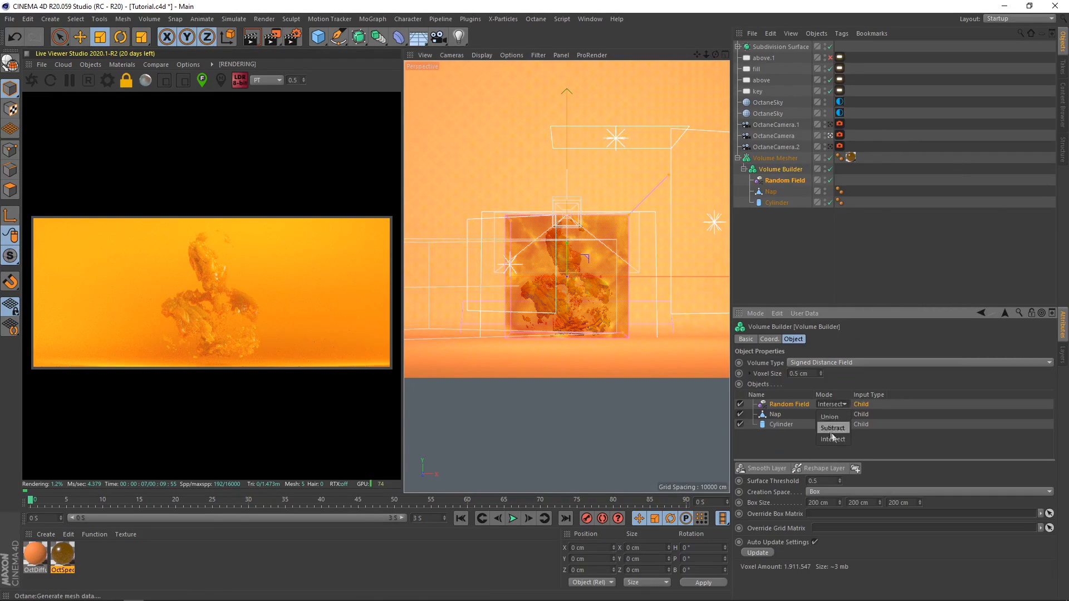
left_click(832, 428)
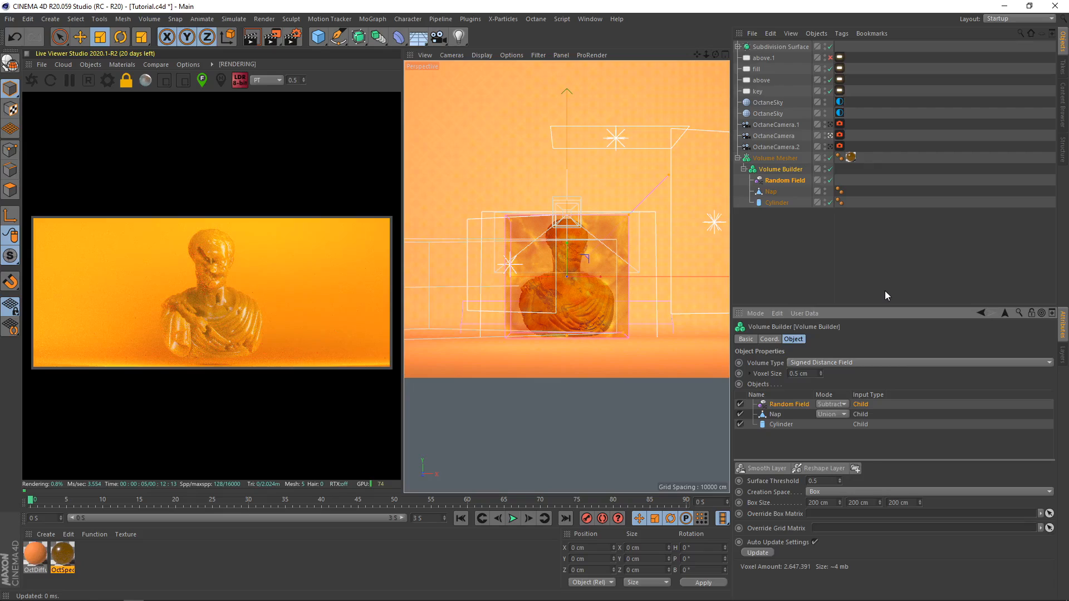
Change the Random Field's noise type to Naki
left_click(784, 181)
left_click(775, 170)
left_click(784, 181)
left_click(823, 398)
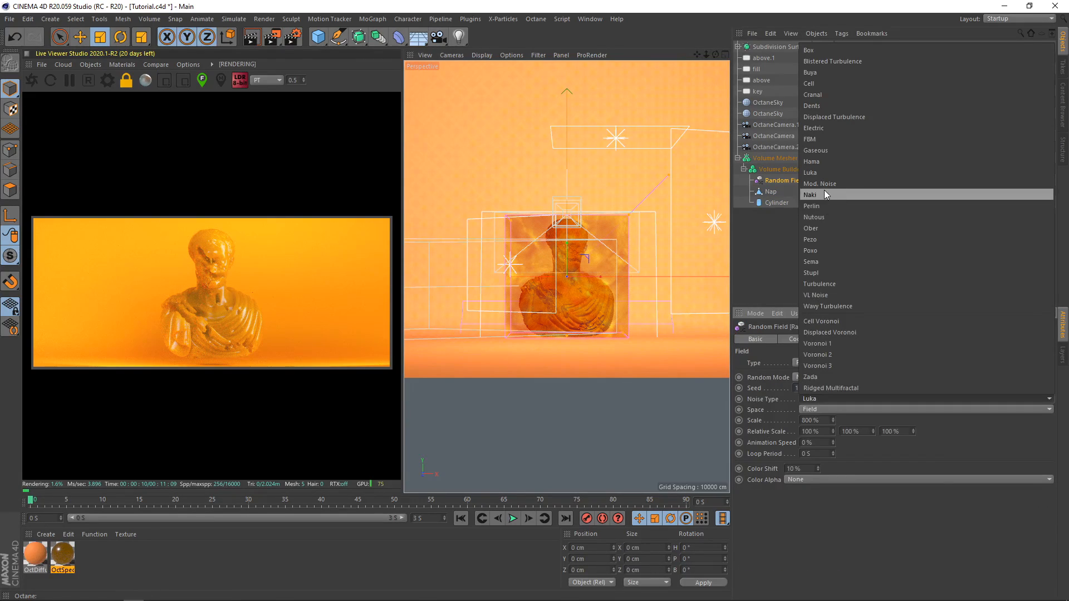
left_click(825, 192)
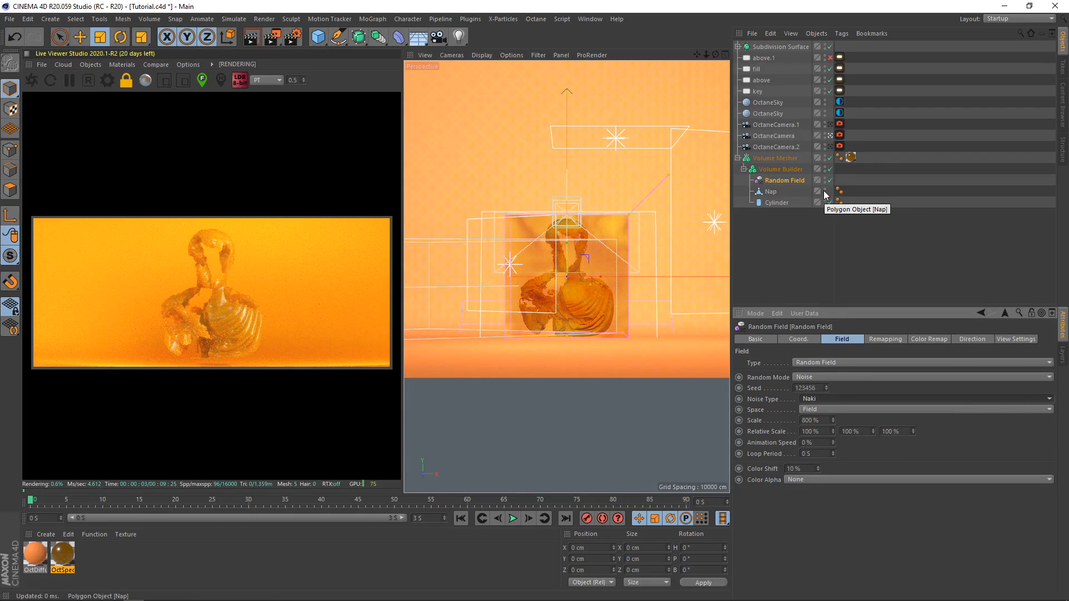
Set the Volume Builder's voxel size to 10 cm
left_click(781, 170)
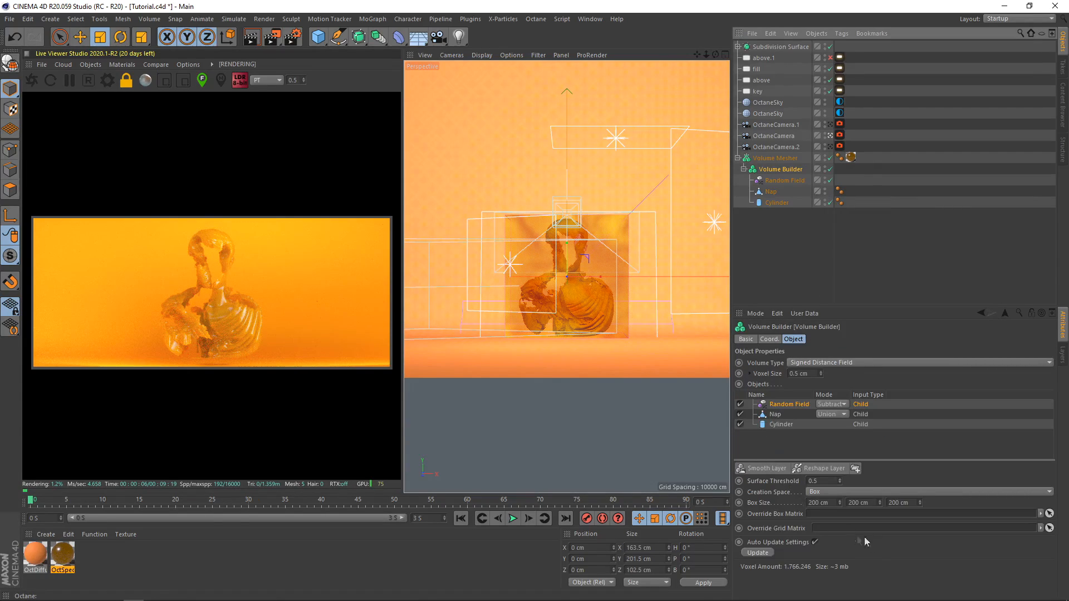
double_click(827, 481)
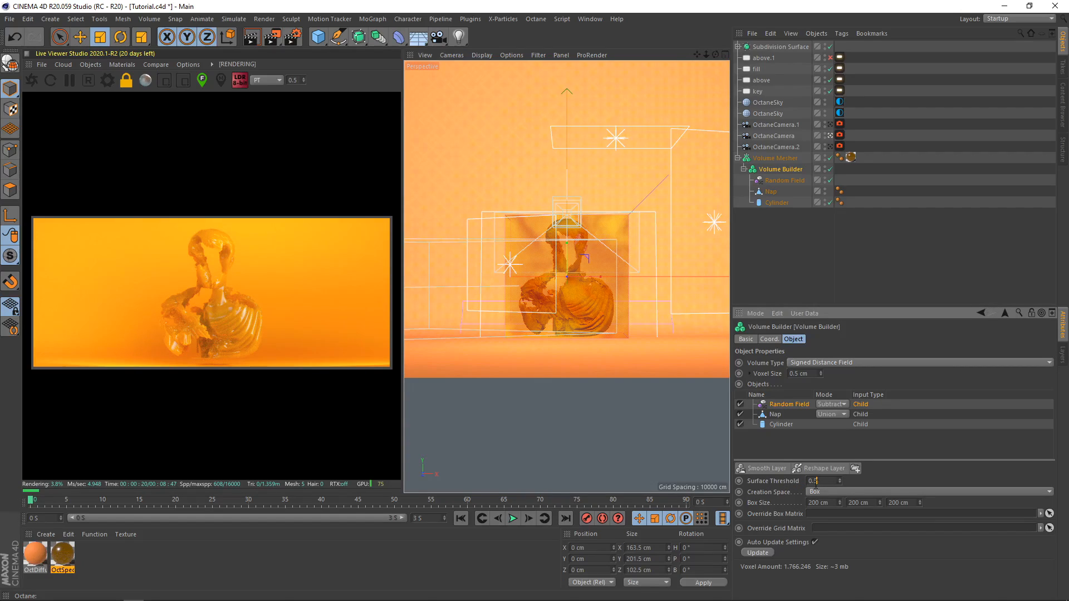
left_click(795, 373)
type("10")
key("Return")
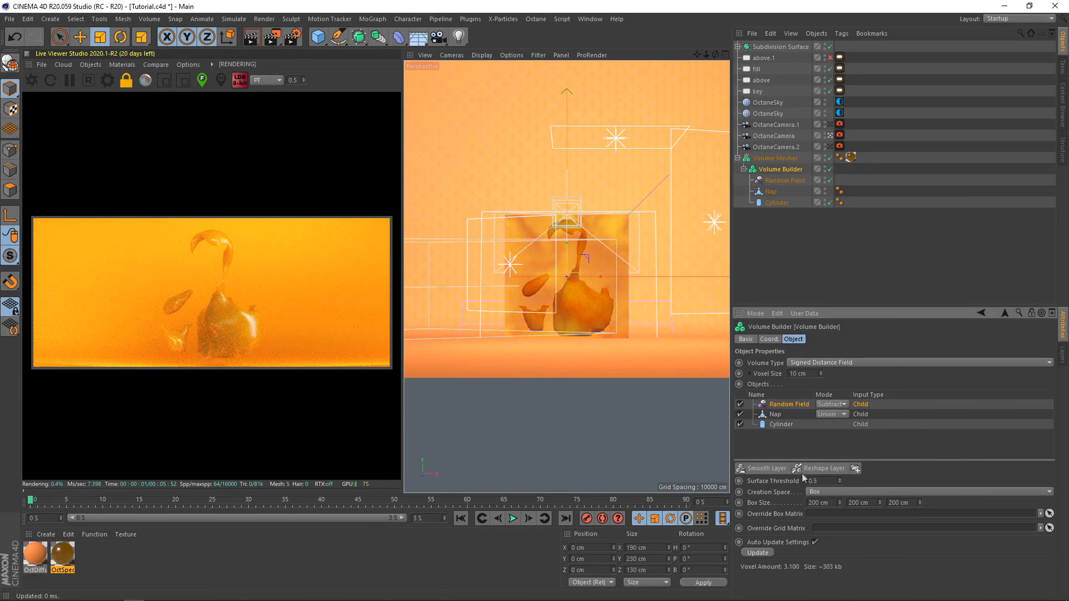
Keyframe the Random Field's Surface Threshold at 1 on frame 0 and 0.3 on frame 90
left_click_drag(808, 481, 912, 479)
type("1")
key("Return")
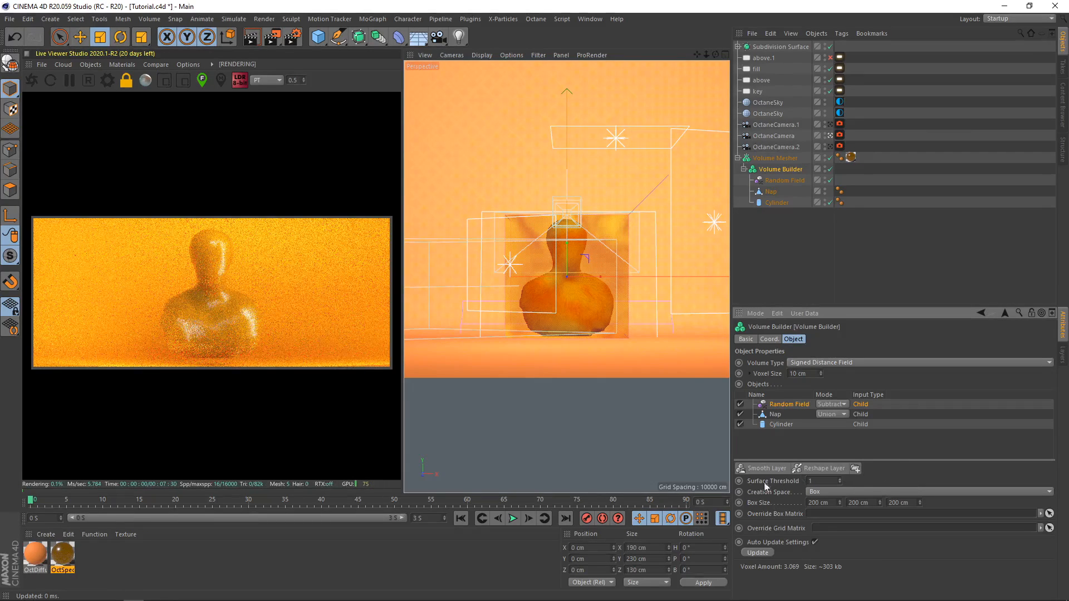
left_click(686, 503)
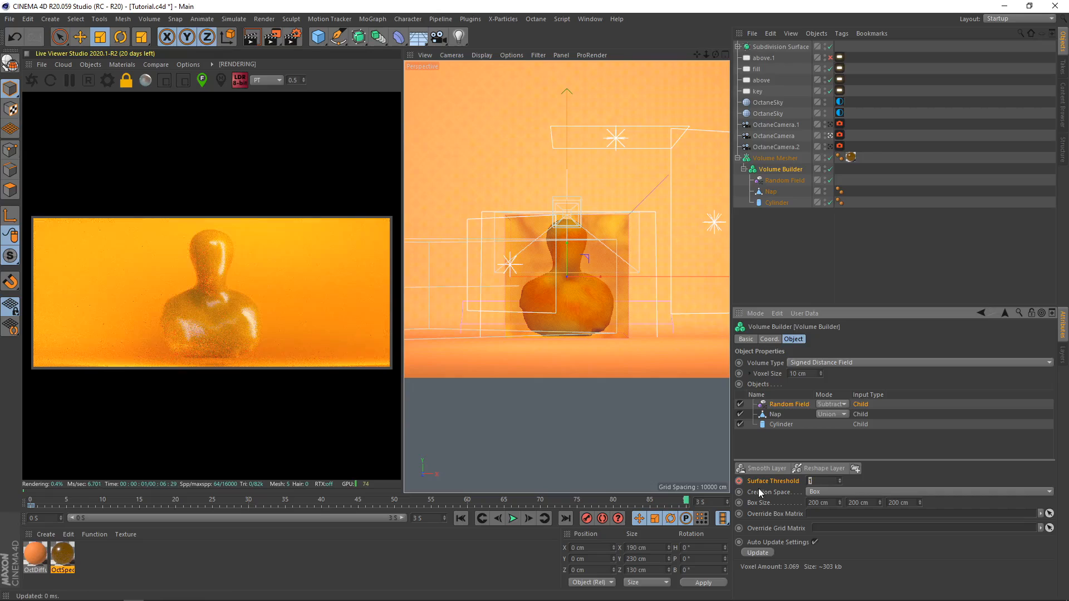
type("0.3")
key("Return")
left_click(739, 482)
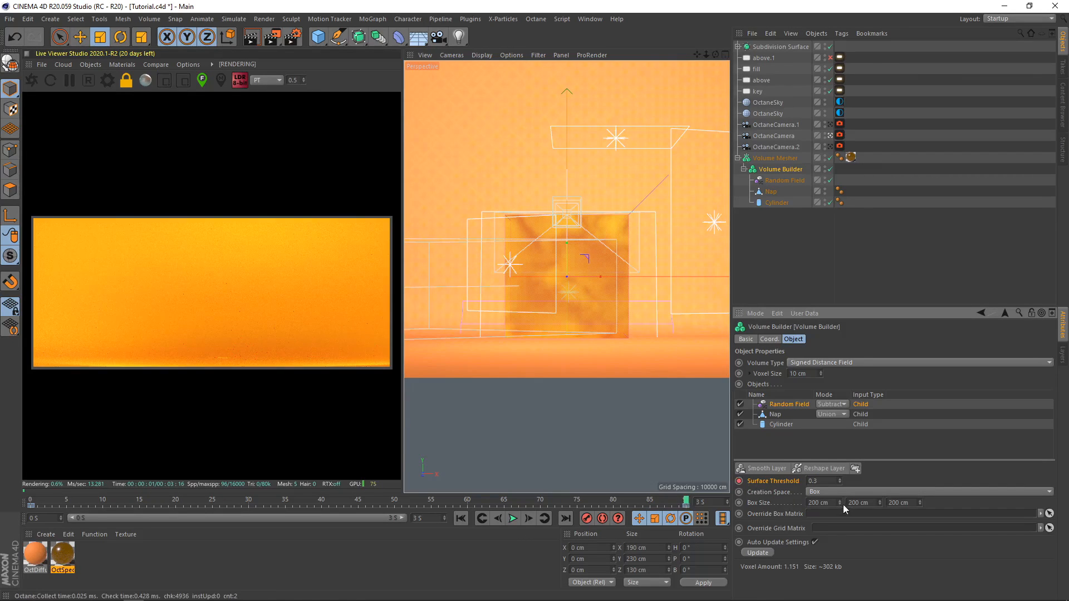
Play the Surface Threshold animation from the start and return to the first frame
left_click(462, 518)
left_click(513, 518)
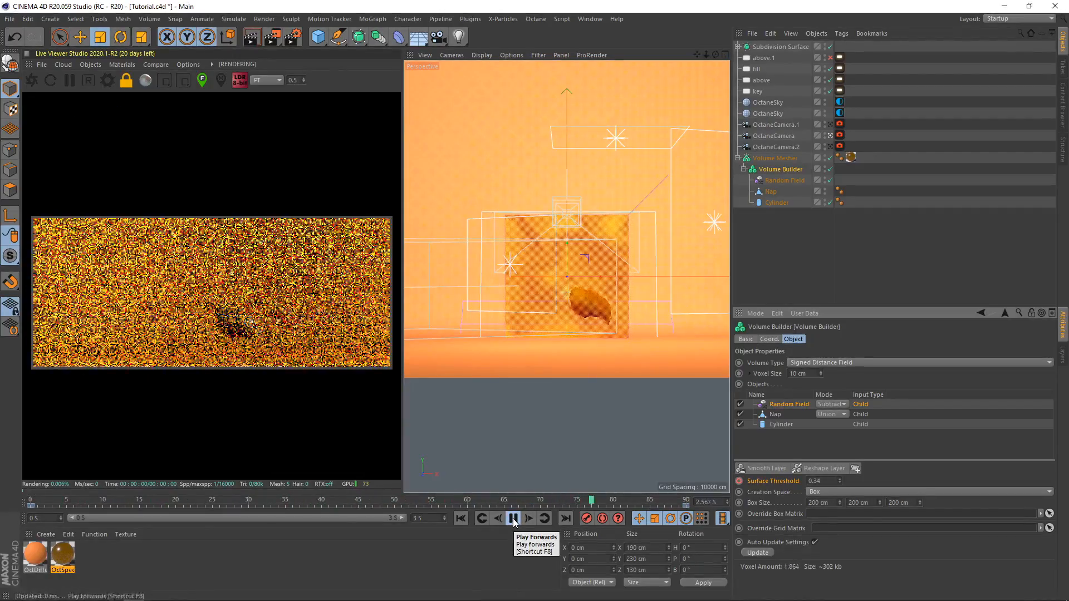
left_click(461, 518)
Set the Volume Builder's voxel size to 5 cm and play the animation
double_click(797, 374)
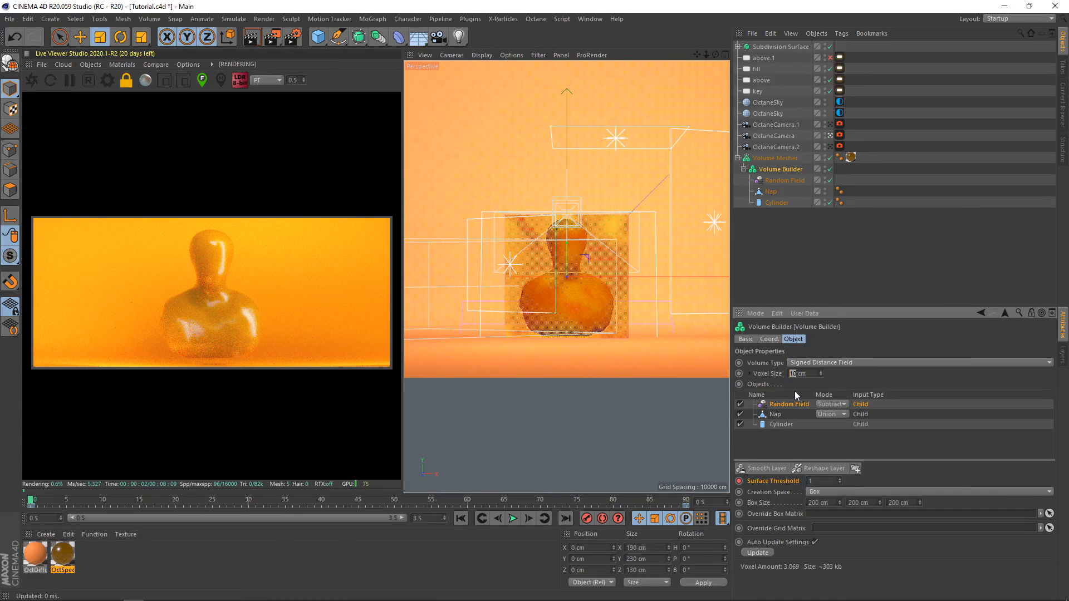
type("5")
key("Return")
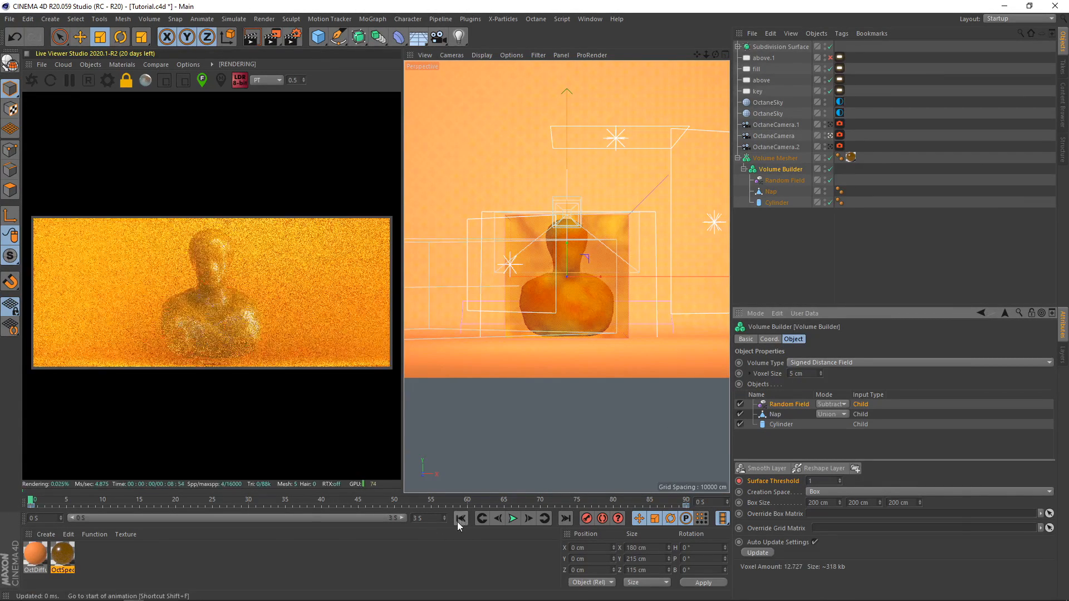
left_click(513, 519)
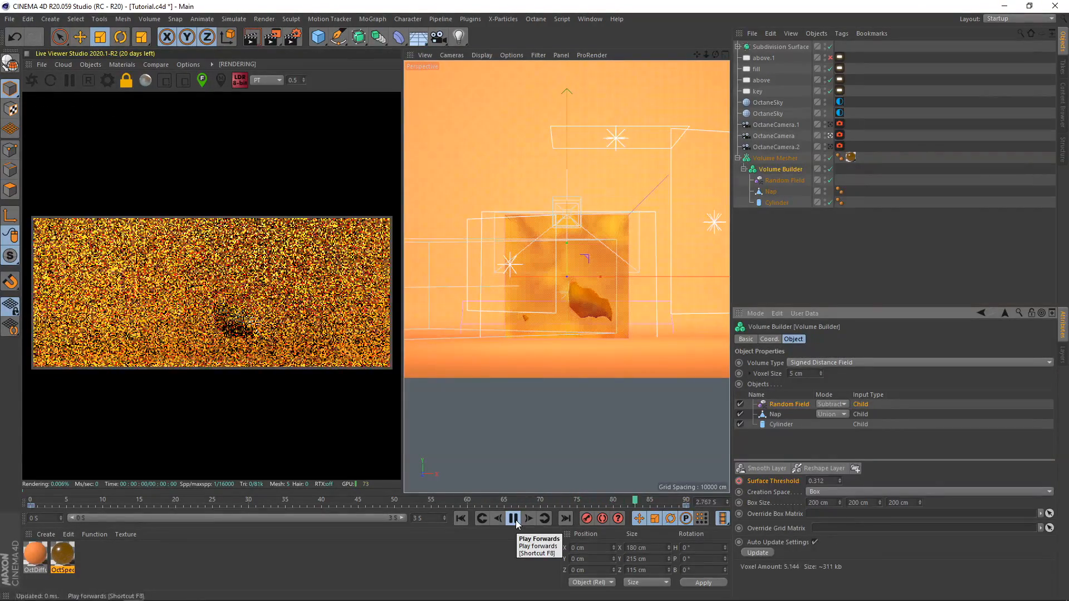
left_click(514, 519)
Swap the Surface Threshold keyframes so 0.3 falls on frame 0 and 1 on frame 90, and preview the animation
left_click(249, 506)
left_click_drag(178, 495, 154, 499)
left_click_drag(32, 506, 694, 519)
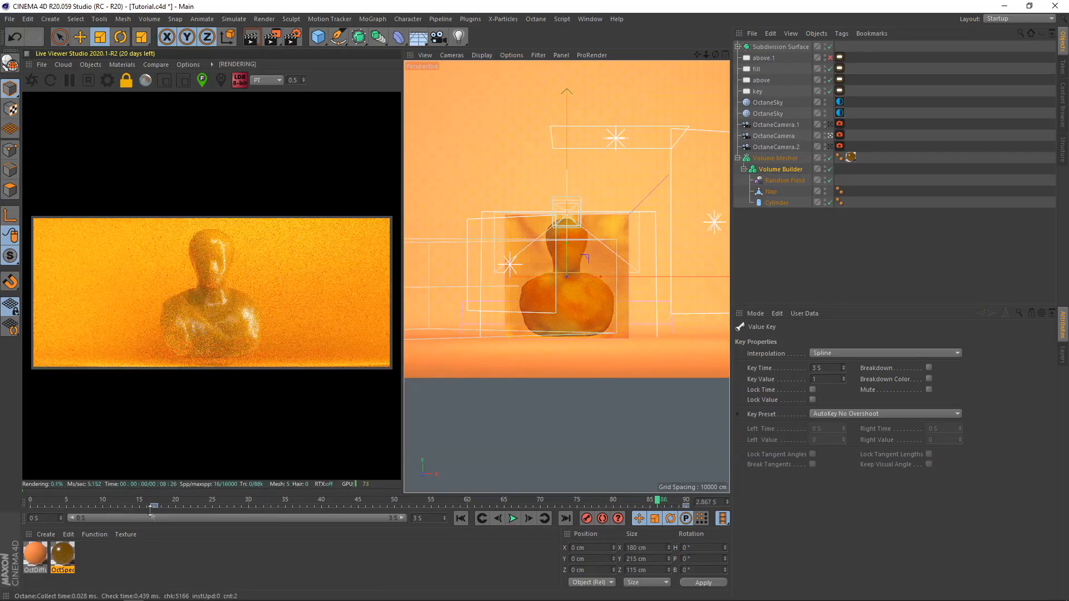
left_click_drag(155, 506, 31, 510)
left_click(461, 518)
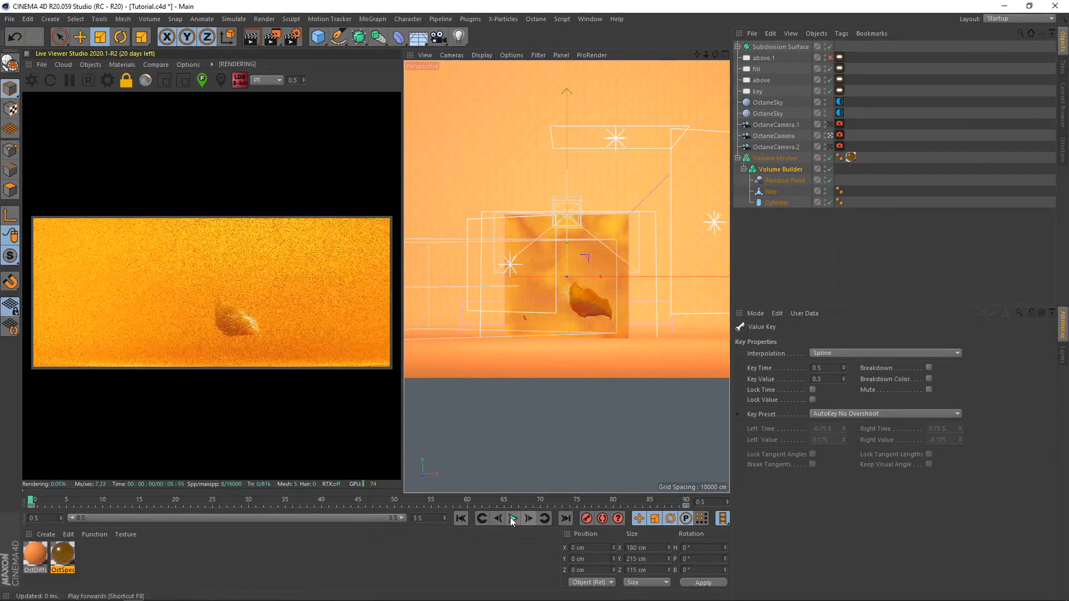
left_click(511, 518)
left_click(512, 518)
left_click(467, 520)
Set the Surface Threshold keyframe on frame 0 to 0 and play the animation
left_click(780, 169)
left_click(764, 480)
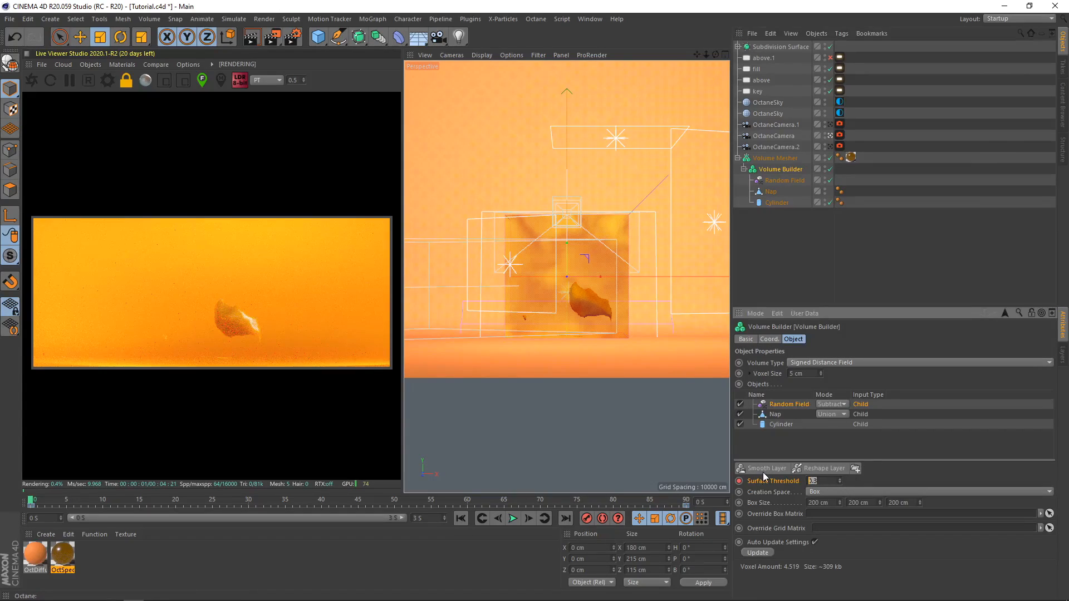
type("0")
key("Return")
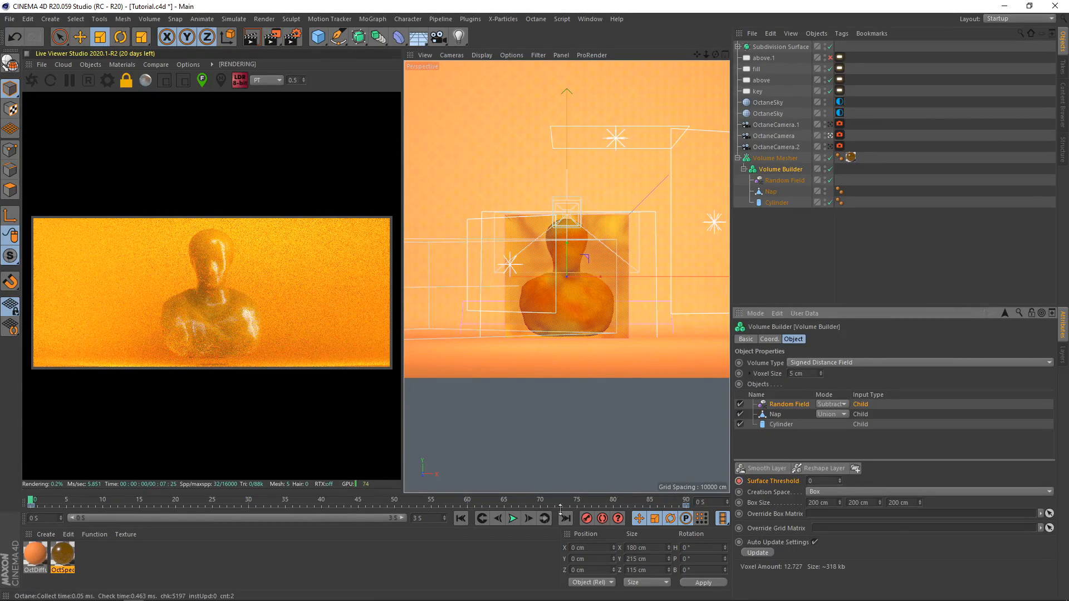
left_click(513, 519)
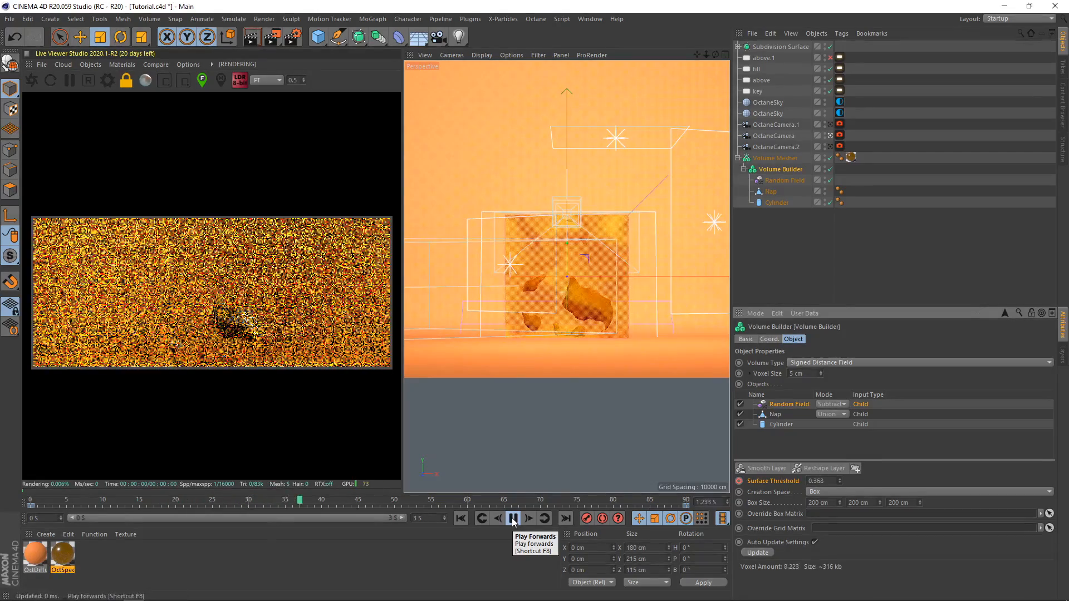
left_click(512, 519)
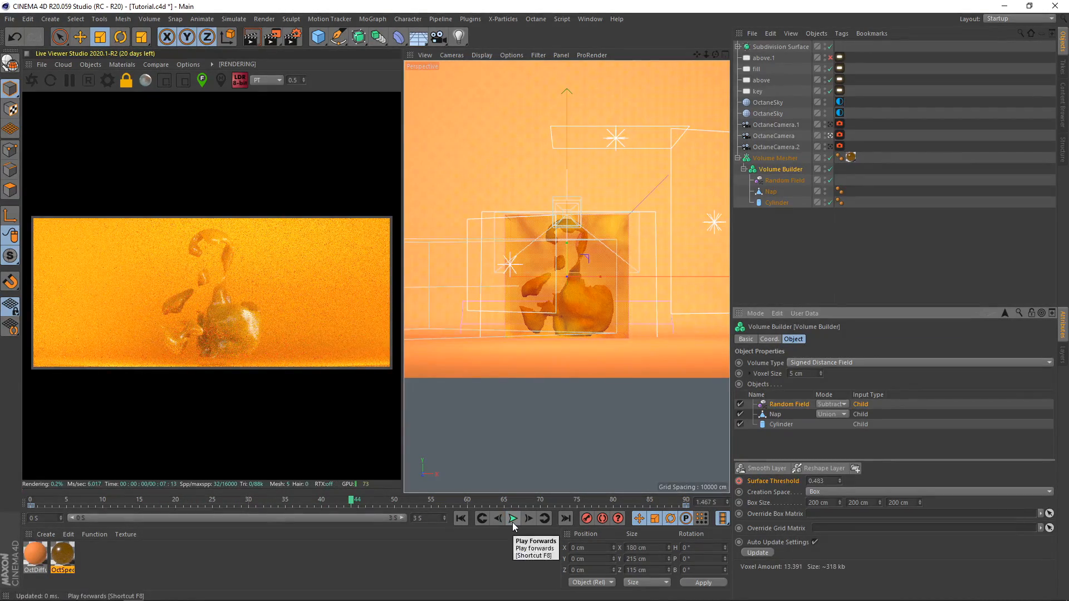
Examine the Surface Threshold track in the Timeline's F-Curve view, close the Timeline and replay the animation
left_click(589, 19)
left_click(614, 159)
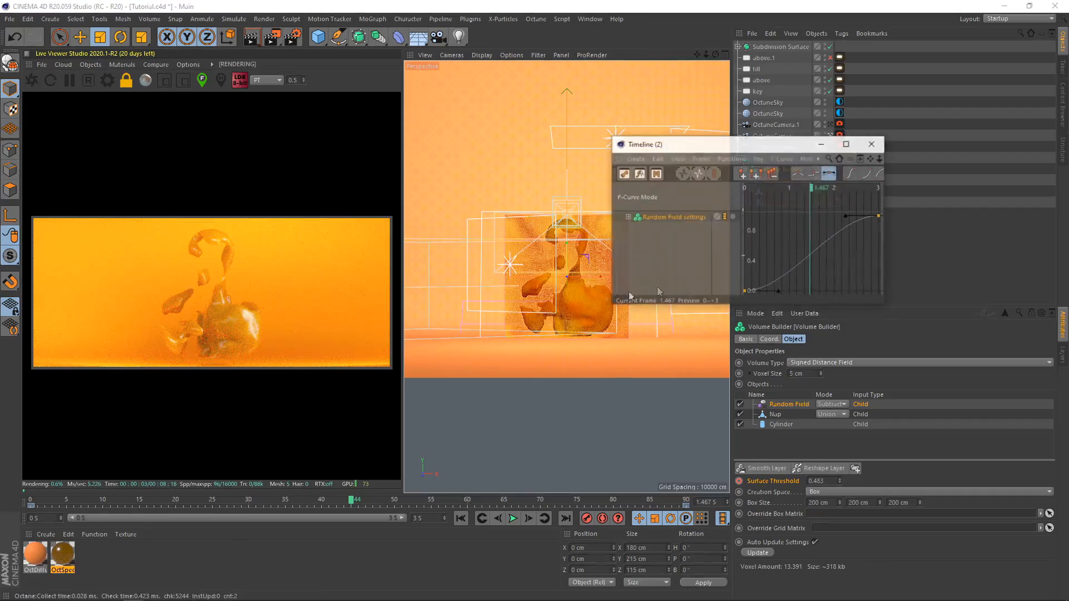
left_click(664, 217)
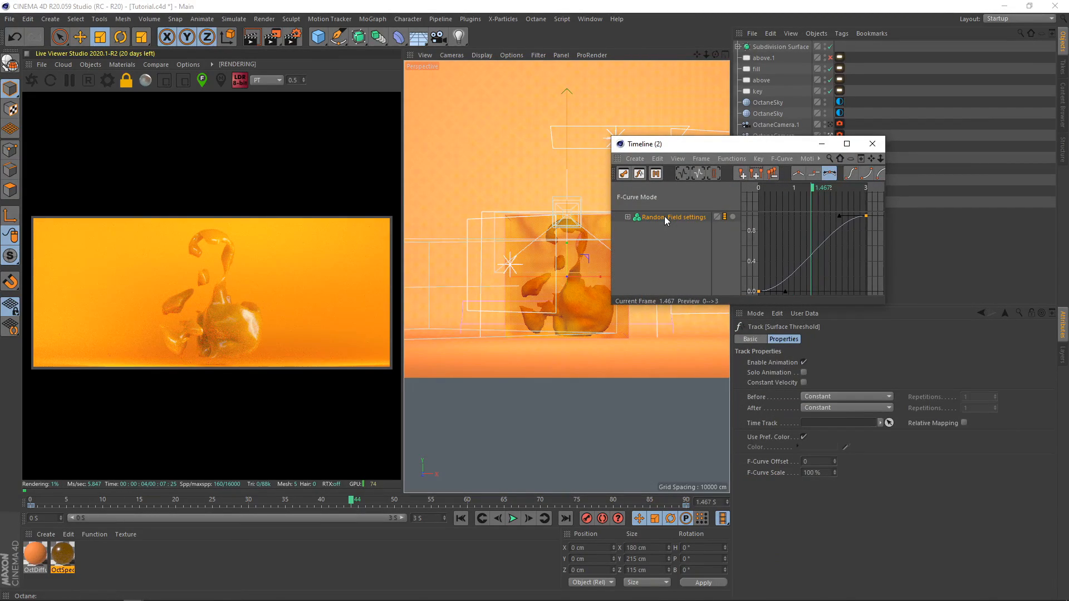
left_click(872, 143)
left_click(512, 519)
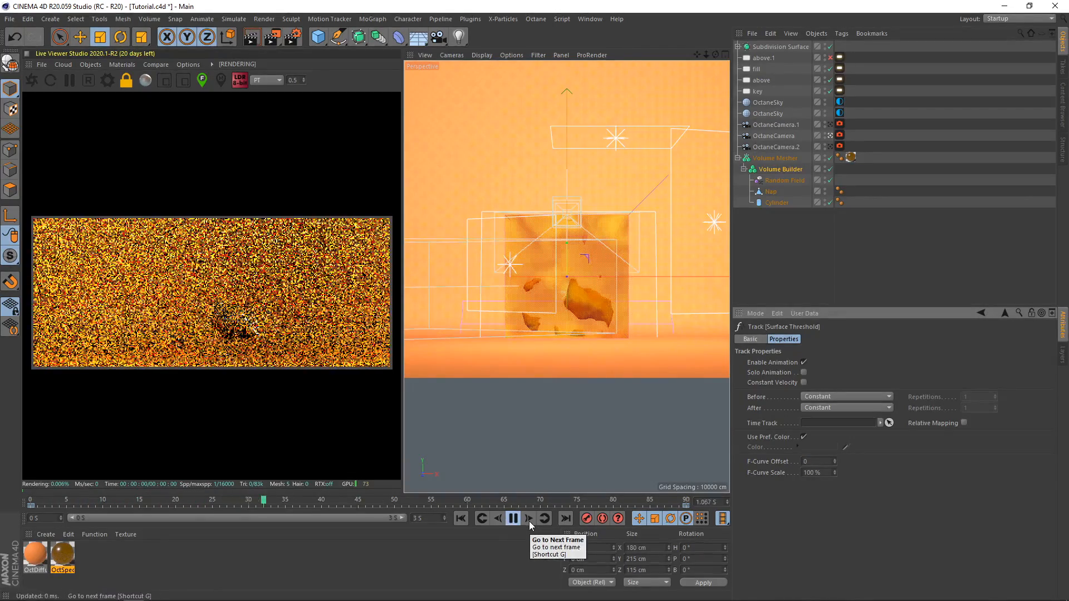
Stop the playback, look through the context commands available for the Volume Mesher, and clear the object selection
left_click(512, 519)
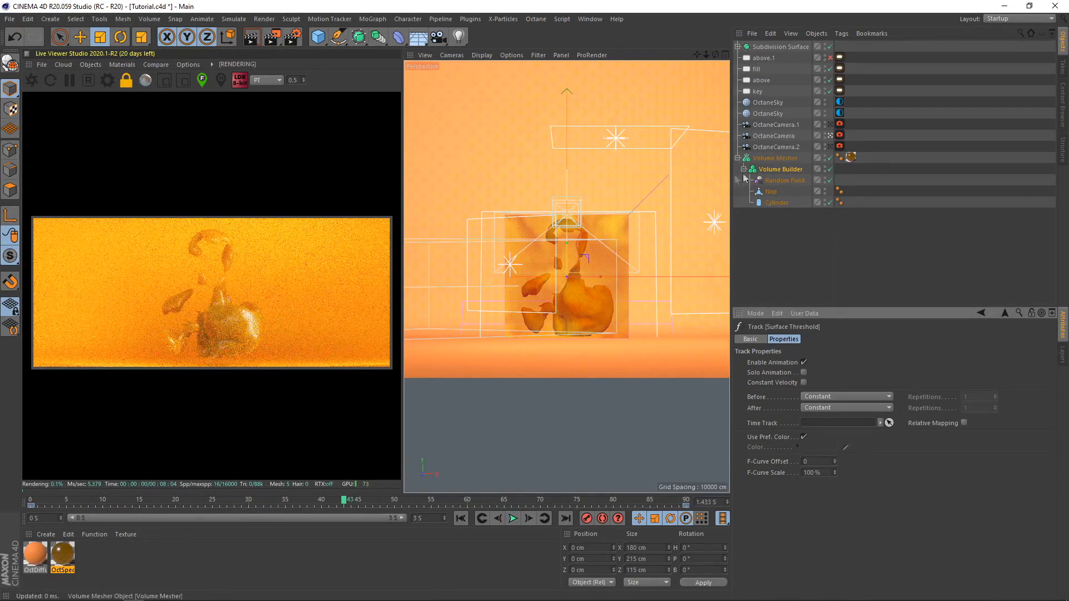
right_click(781, 158)
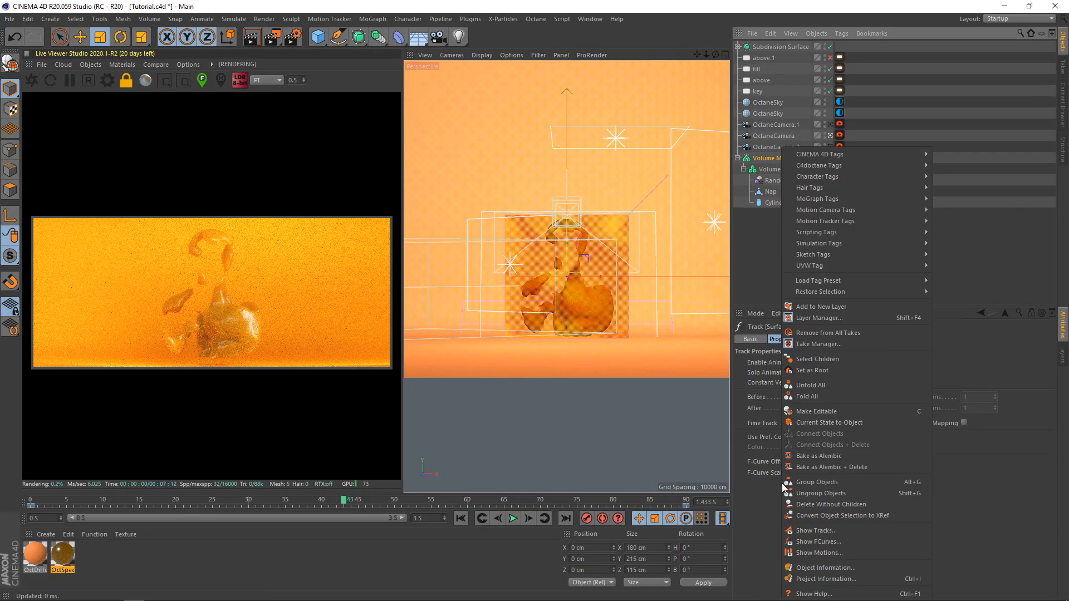
left_click(772, 242)
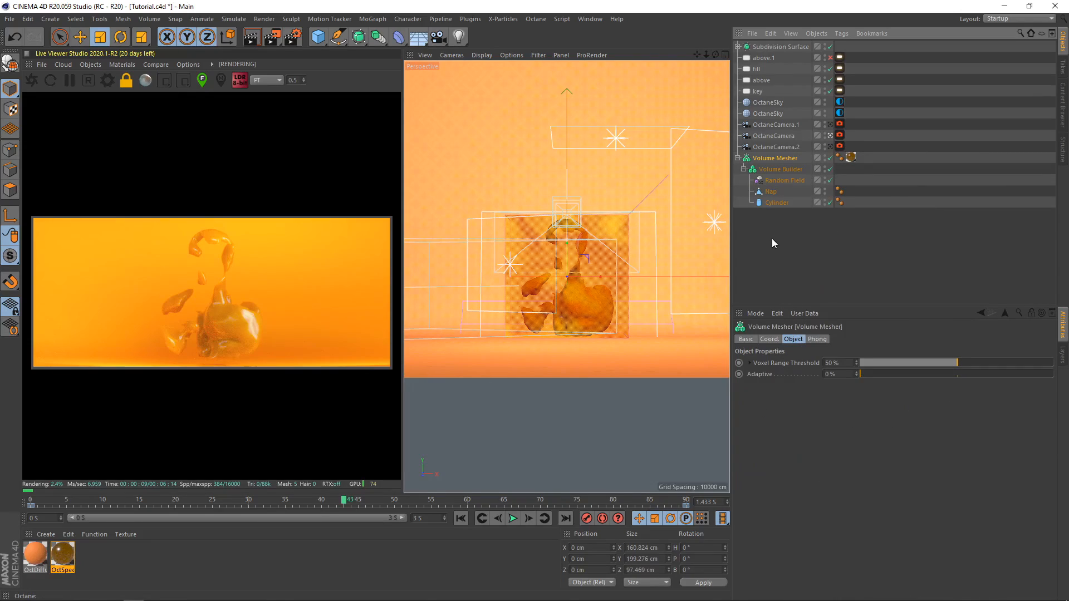
left_click(772, 239)
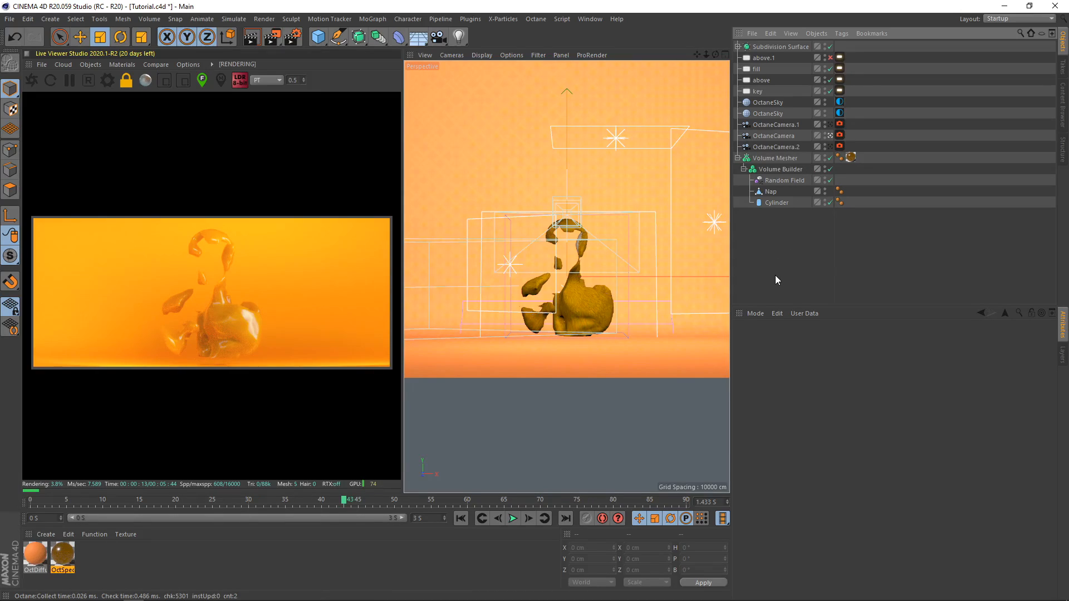
Set the Volume Builder's voxel size to 2 cm, play part of the animation and stop it
left_click(780, 169)
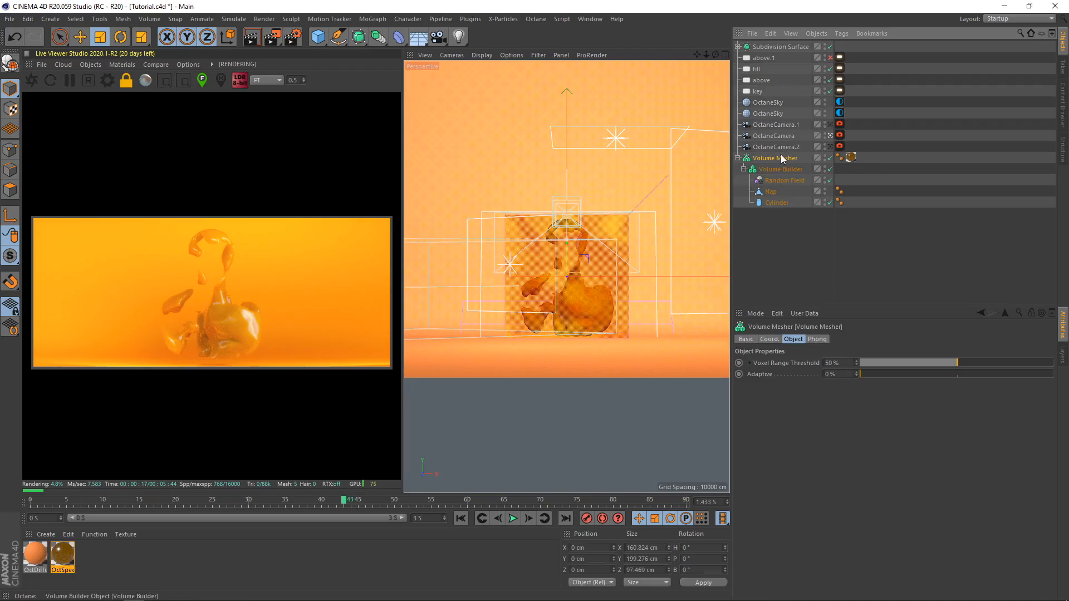
double_click(795, 373)
type("2")
key("Return")
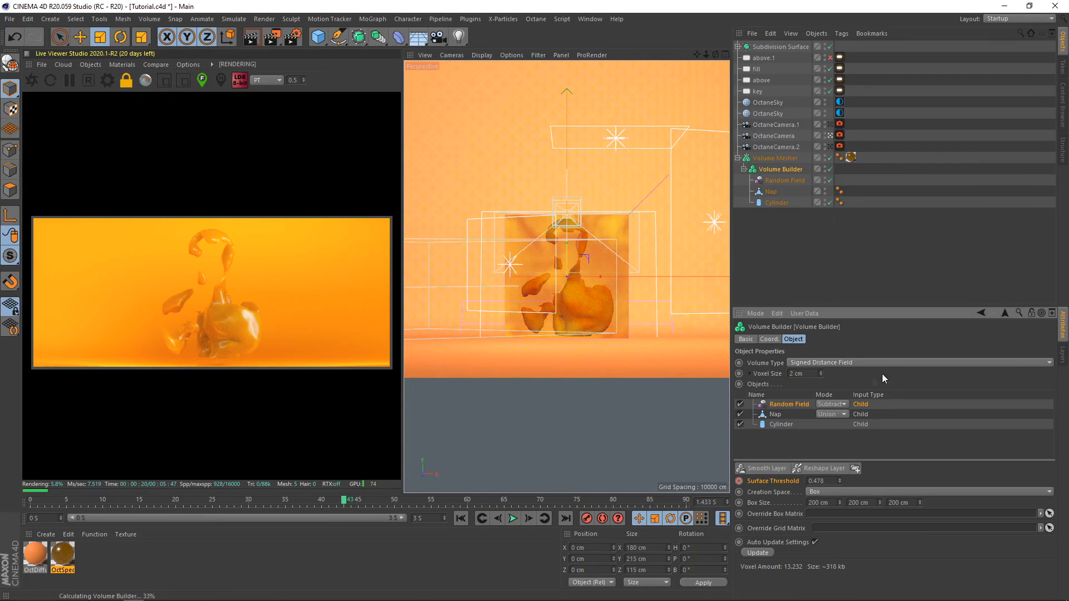
left_click(461, 518)
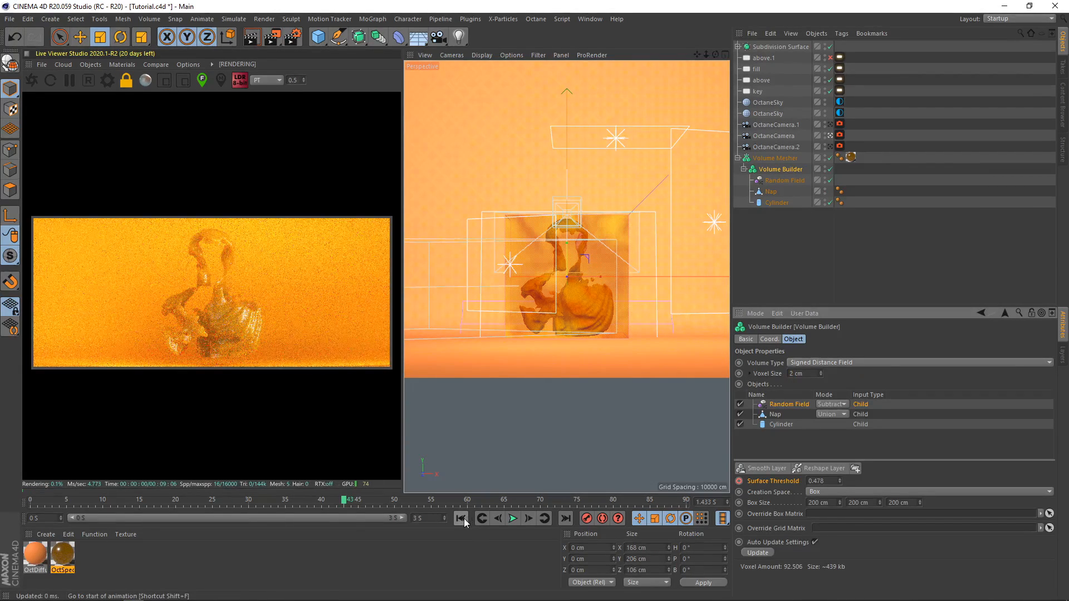
left_click(512, 518)
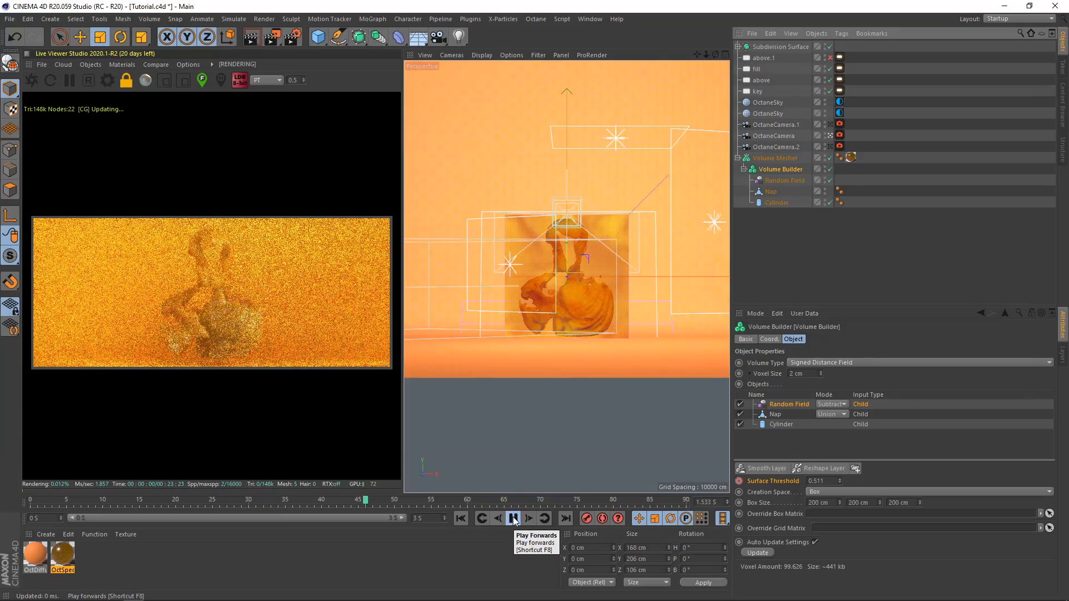
left_click(513, 519)
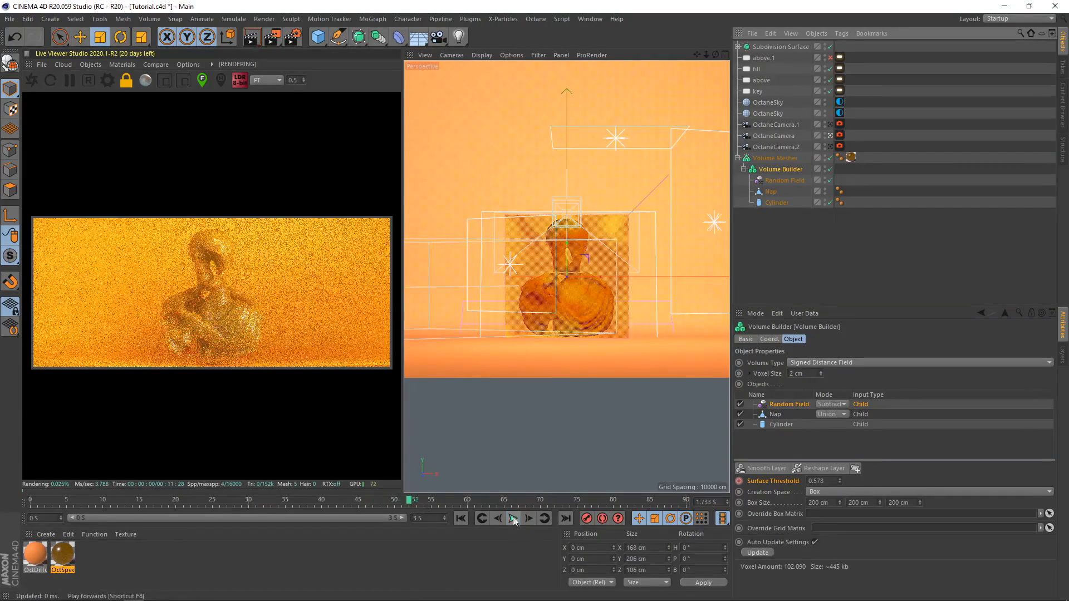
Open the Volume Builder's voxel size for editing
left_click(791, 374)
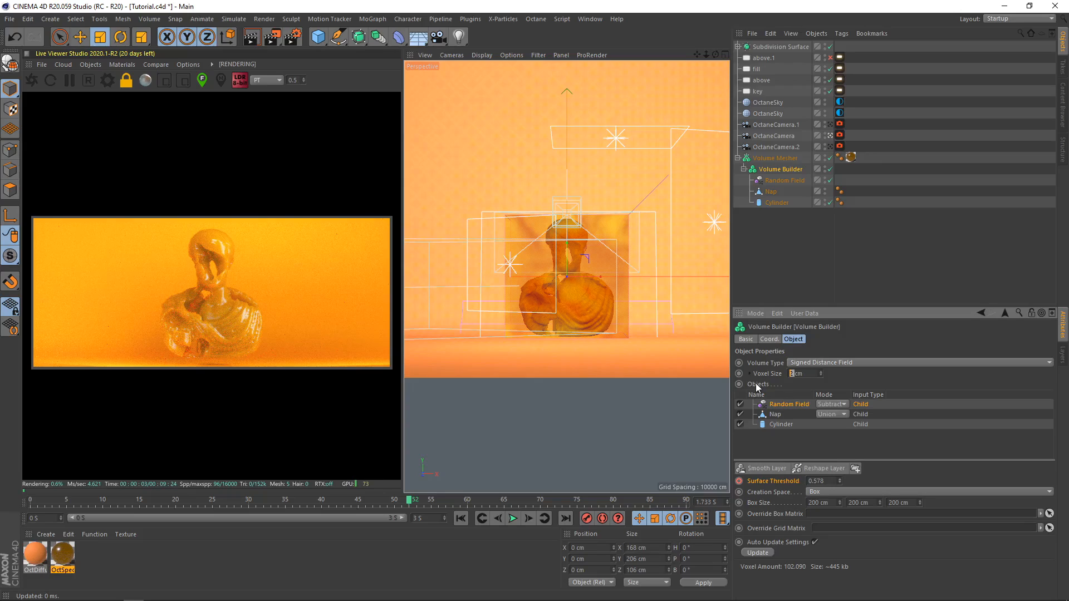